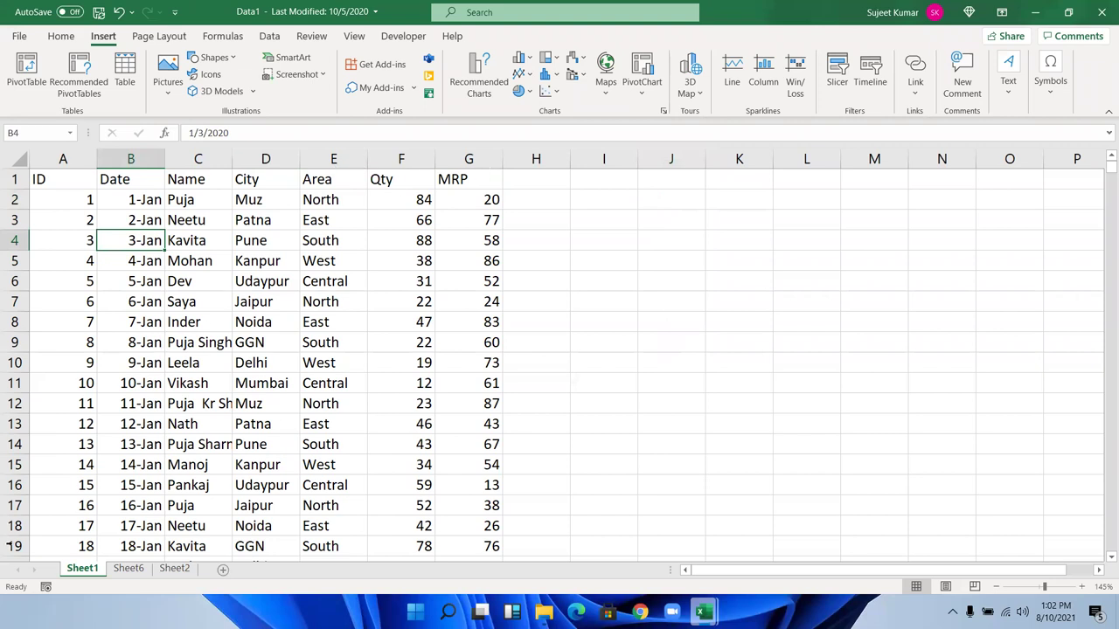
- Copy Sheet1's Name, City, Area, Qty and MRP columns (C:G) and move on to Sheet3
left_click_drag(197, 158, 333, 158)
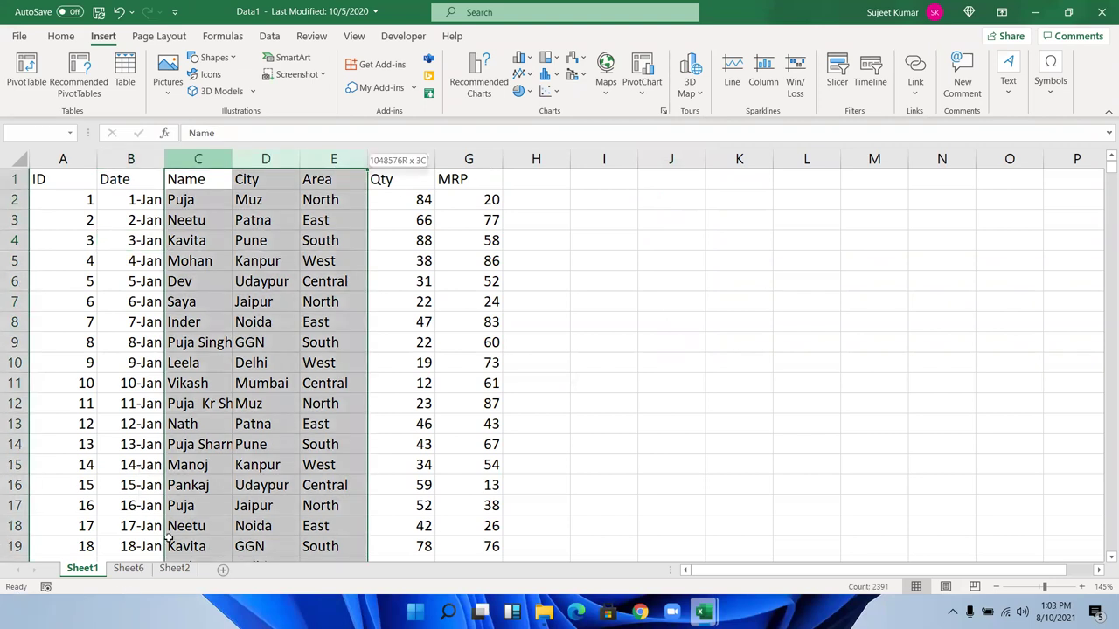
key("shift+Right")
key("shift+Right")
key("ctrl+c")
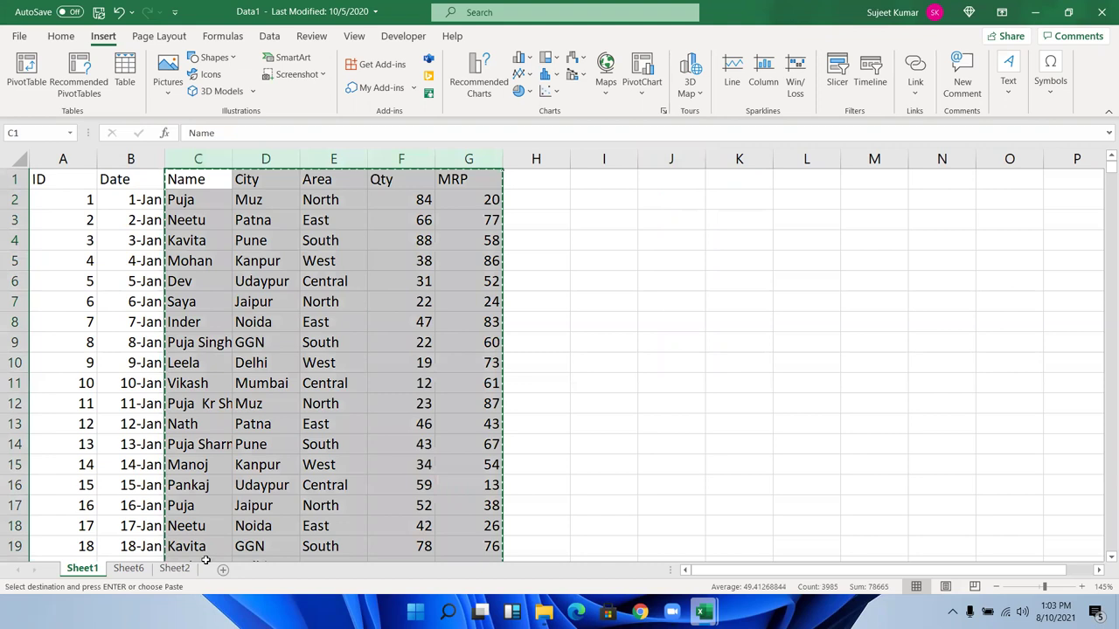
key("ctrl+Page_Down")
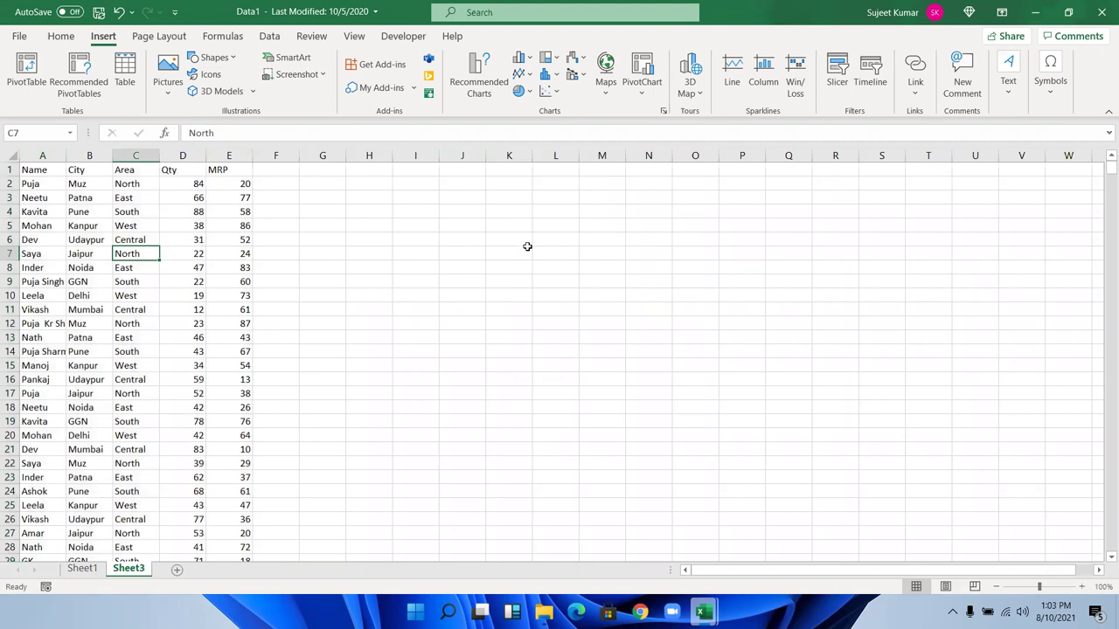
scroll(527, 247, "up", 2, "ctrl")
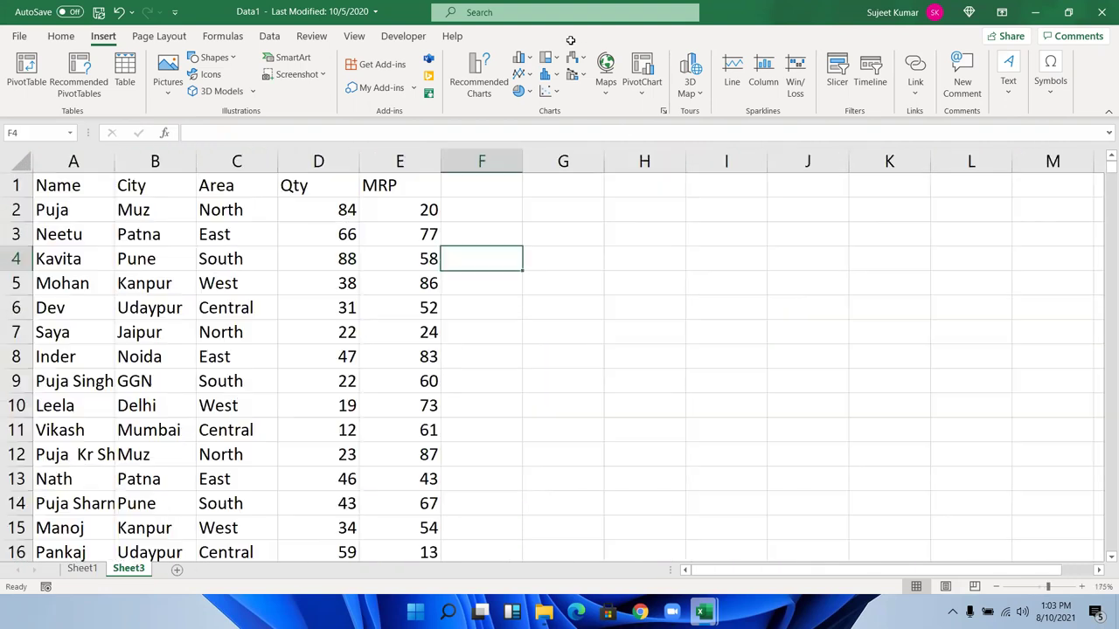
key("Right")
key("Right")
key("Right")
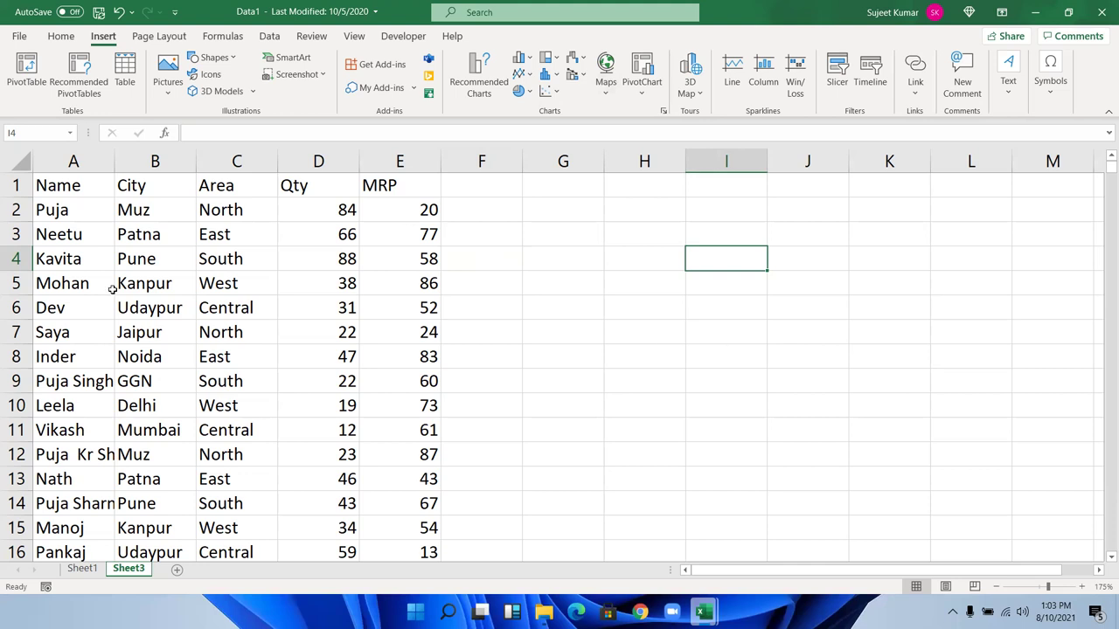
- Enter Puja in H3 and =VLOOKUP(H3,A:E,3,0) in I3 to return her Area, North
left_click(74, 209)
left_click(675, 232)
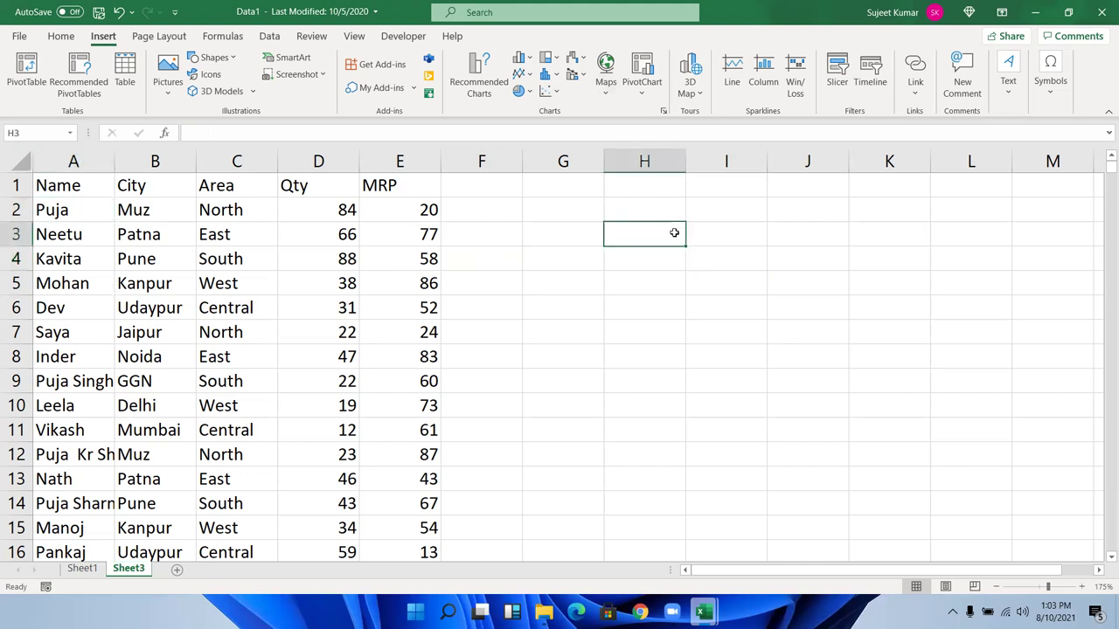
type("Puja")
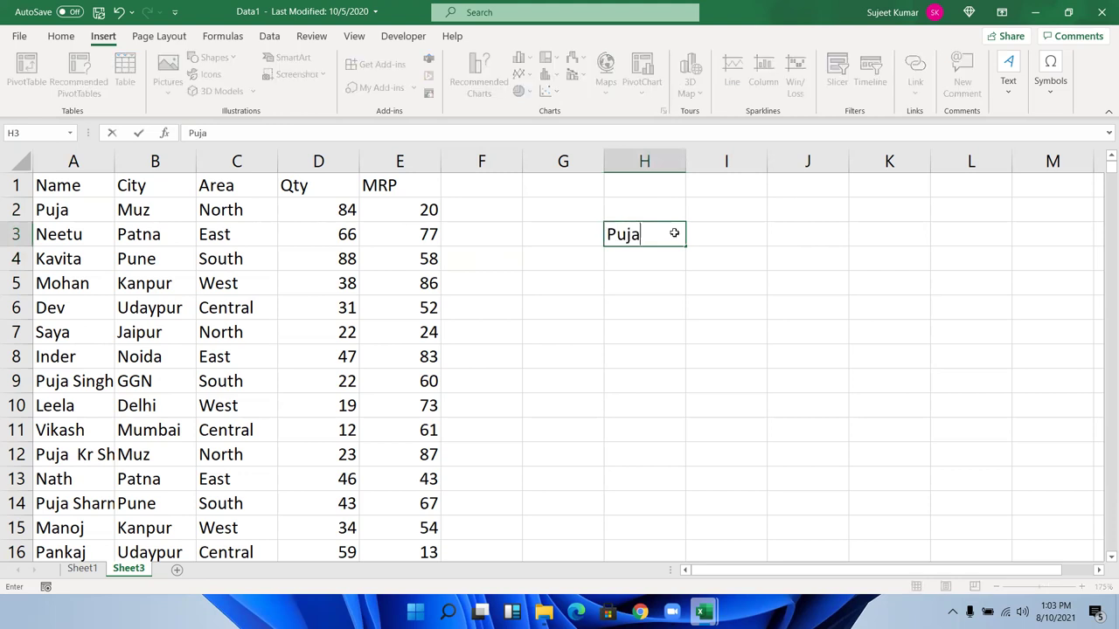
key("Tab")
type("=vl")
key("Tab")
left_click(674, 232)
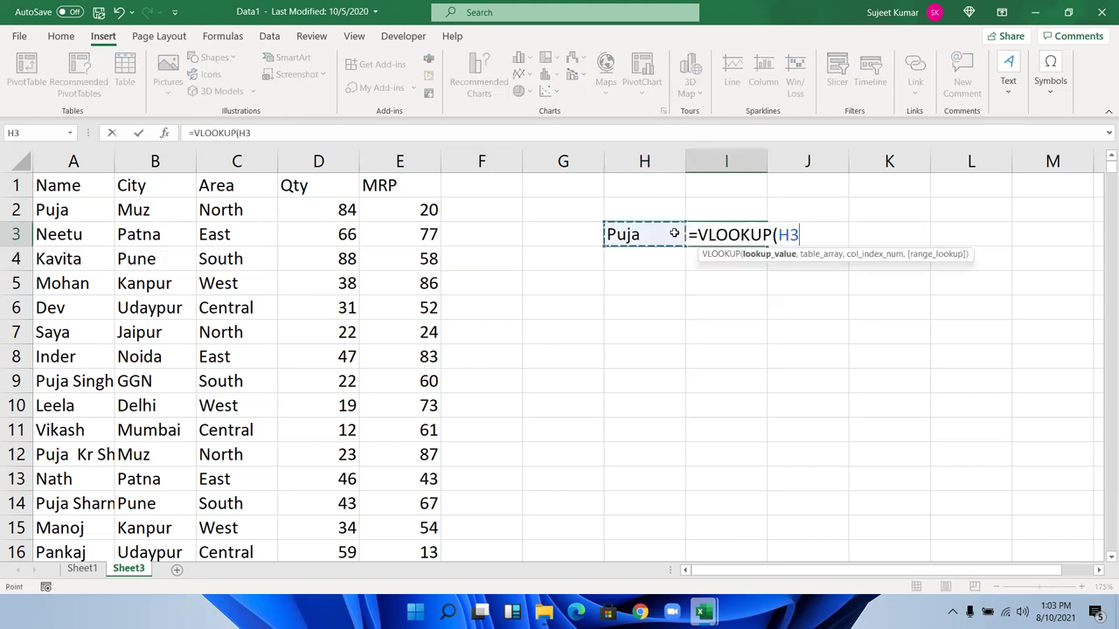
type(",")
left_click_drag(49, 162, 431, 229)
type(",3,0")
key("ctrl+Return")
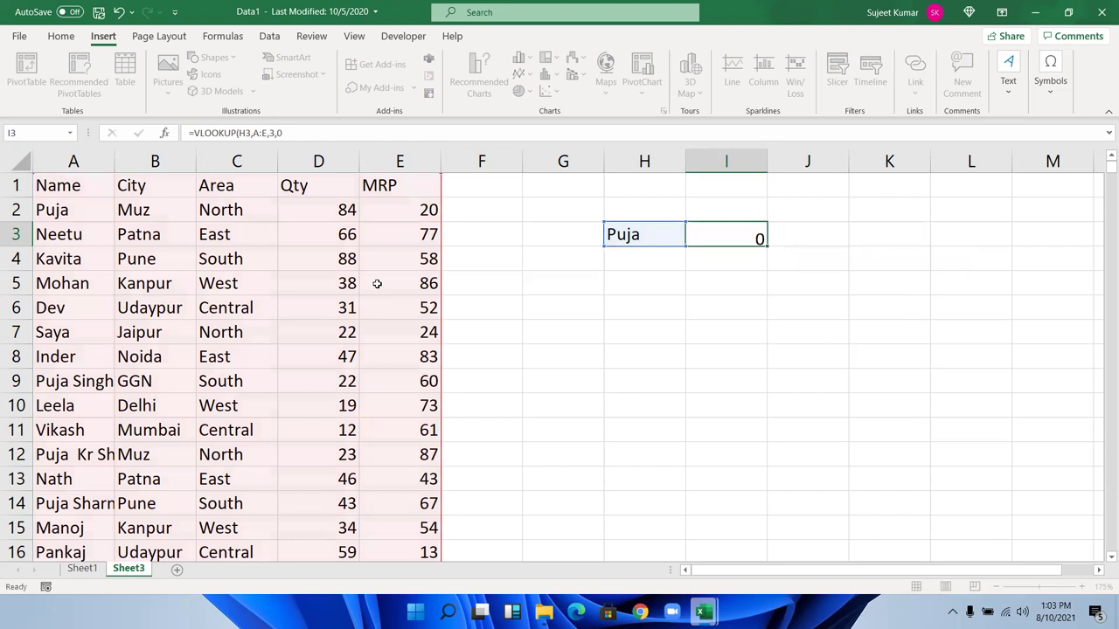
key("Return")
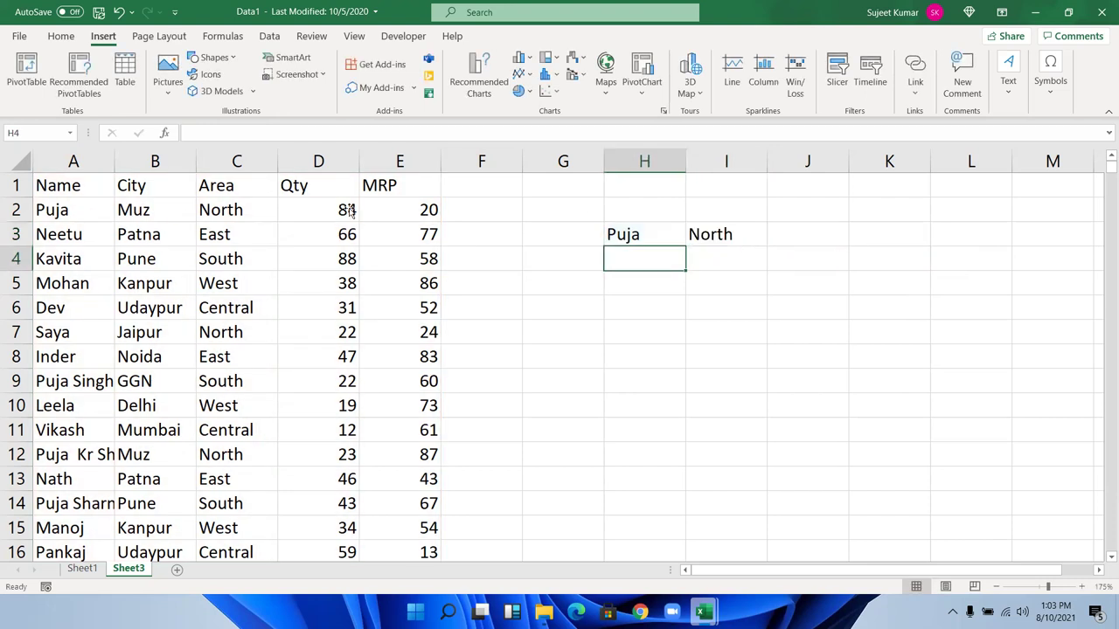
left_click_drag(52, 210, 350, 212)
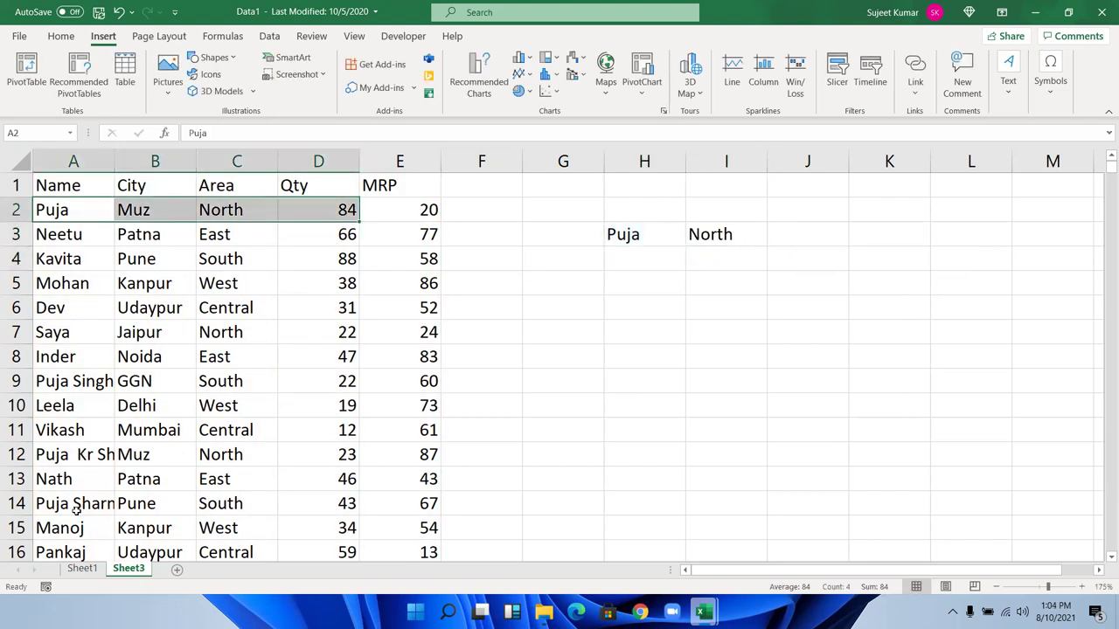
scroll(77, 505, "down", 1)
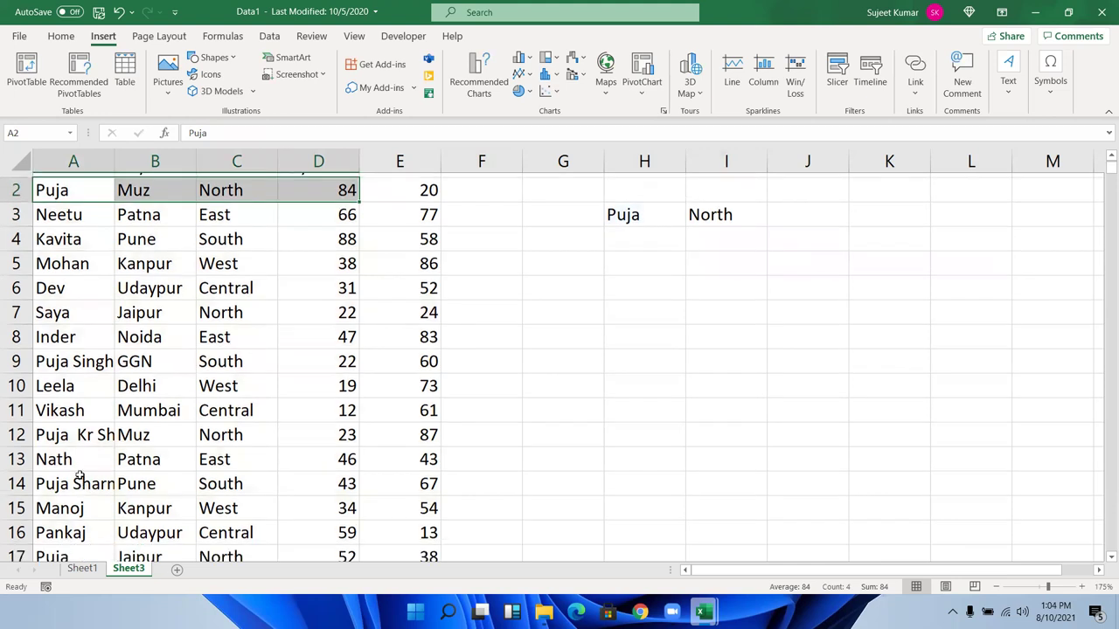
scroll(77, 438, "down", 4)
scroll(70, 408, "up", 4)
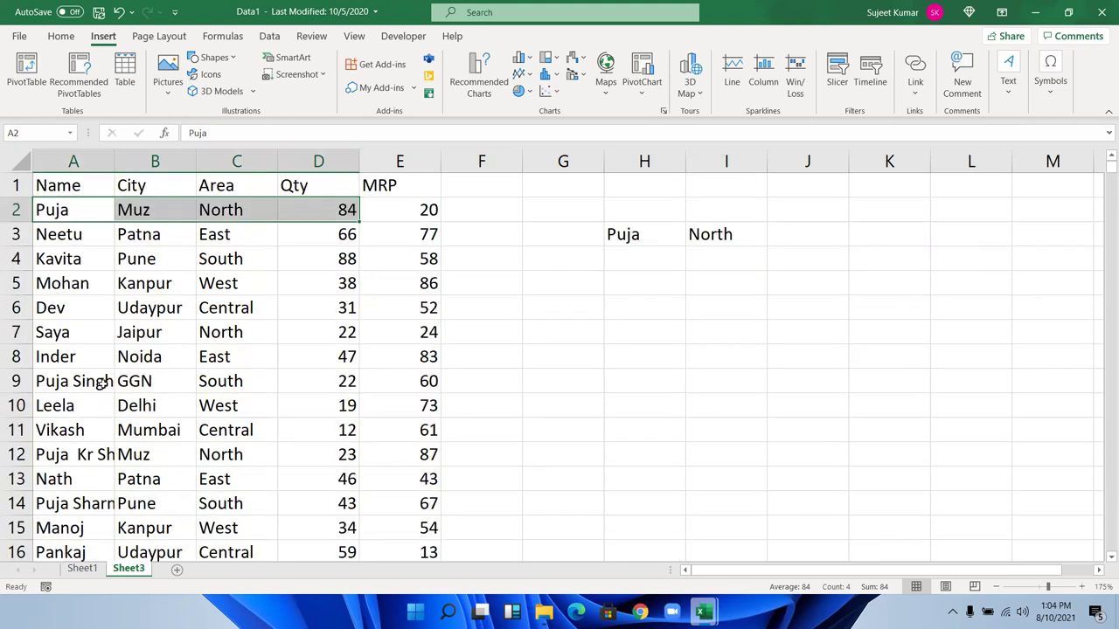
left_click(103, 385)
type("Puja")
key("Return")
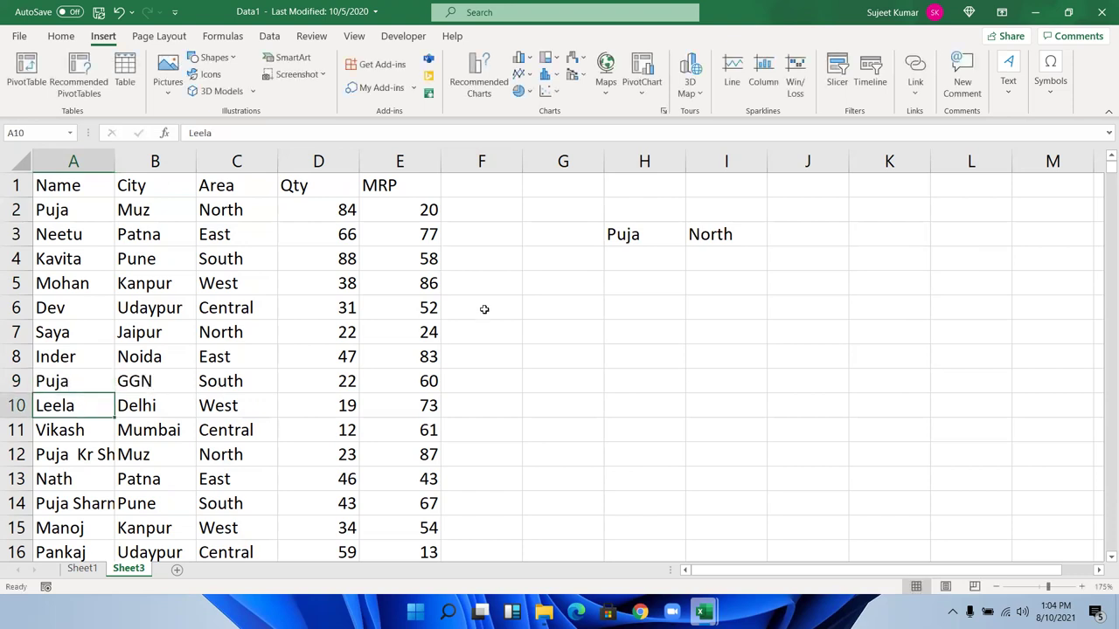
- Clear the North result from I3 and enter headers Name and City in H2:I2
left_click(712, 248)
key("Delete")
key("Left")
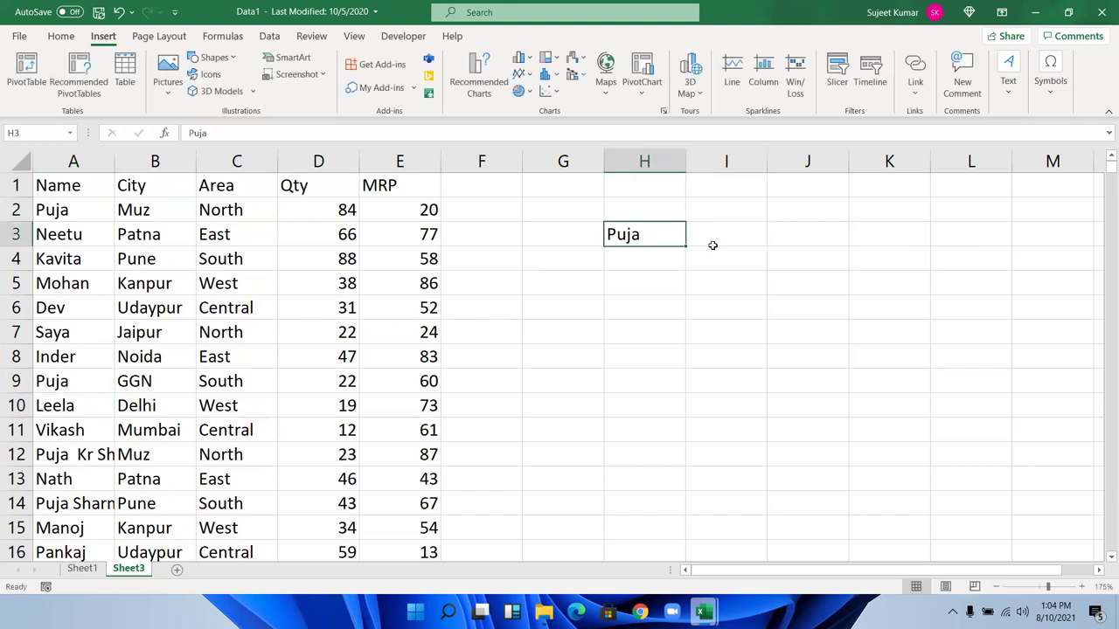
key("Left")
key("Up")
key("Right")
type("Name")
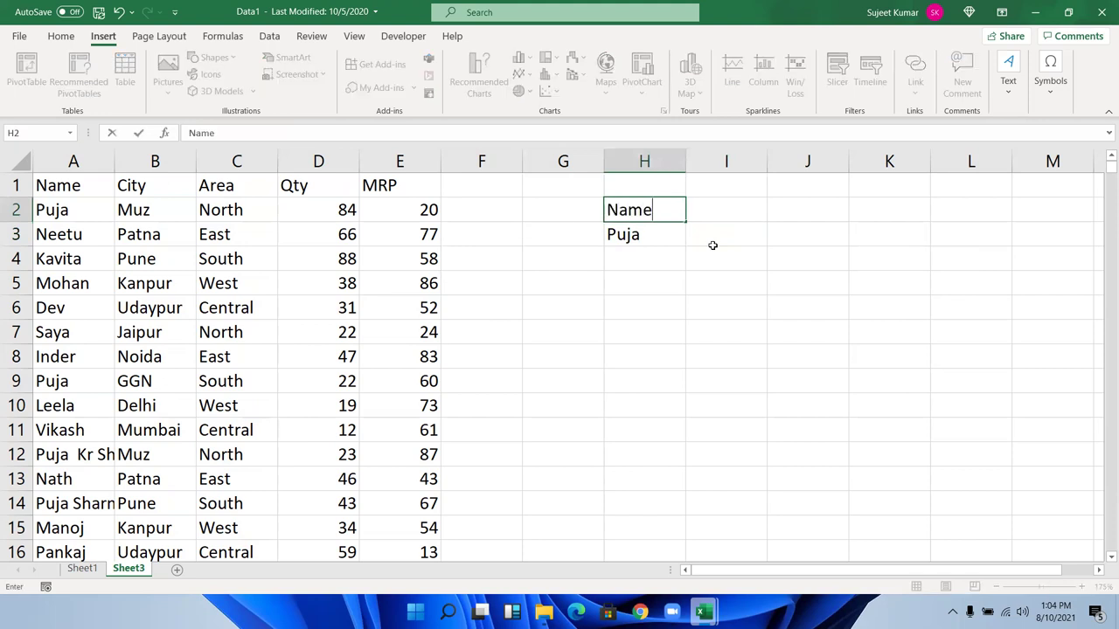
key("Tab")
type("City")
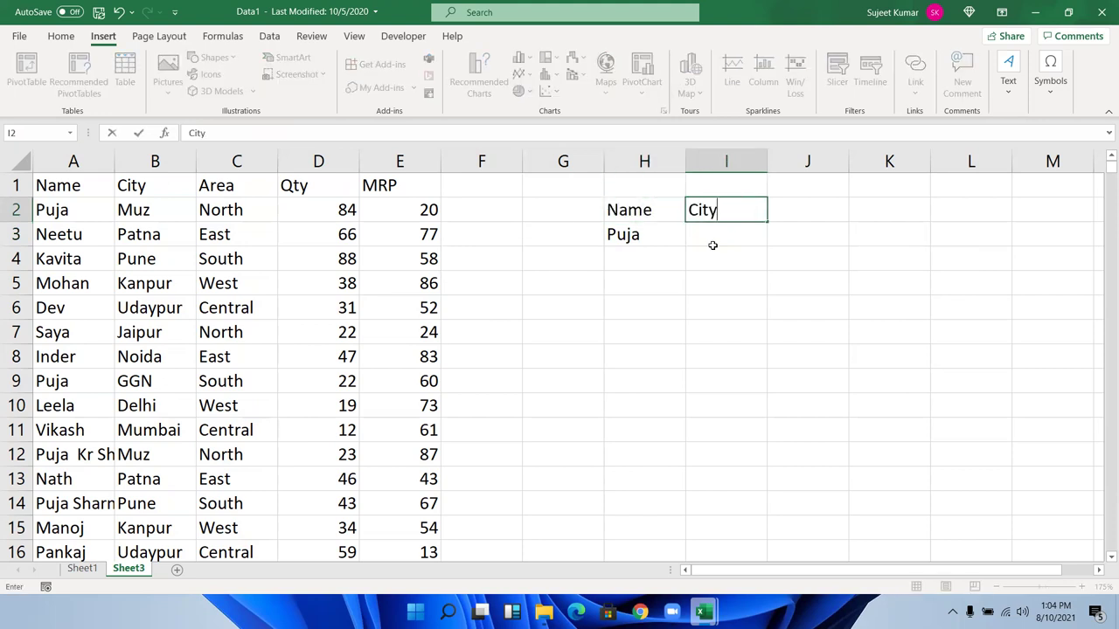
key("Return")
- Enter GGN in I3 and the Qty header in J2, abandoning the VLOOKUP started in J3
left_click(712, 249)
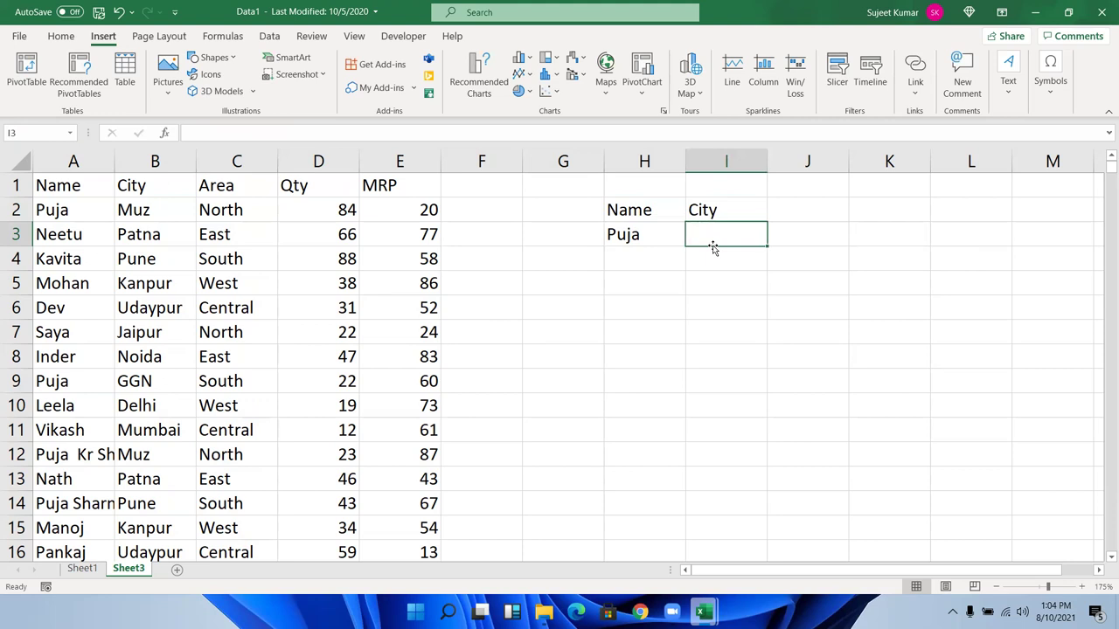
type("GGN")
key("Return")
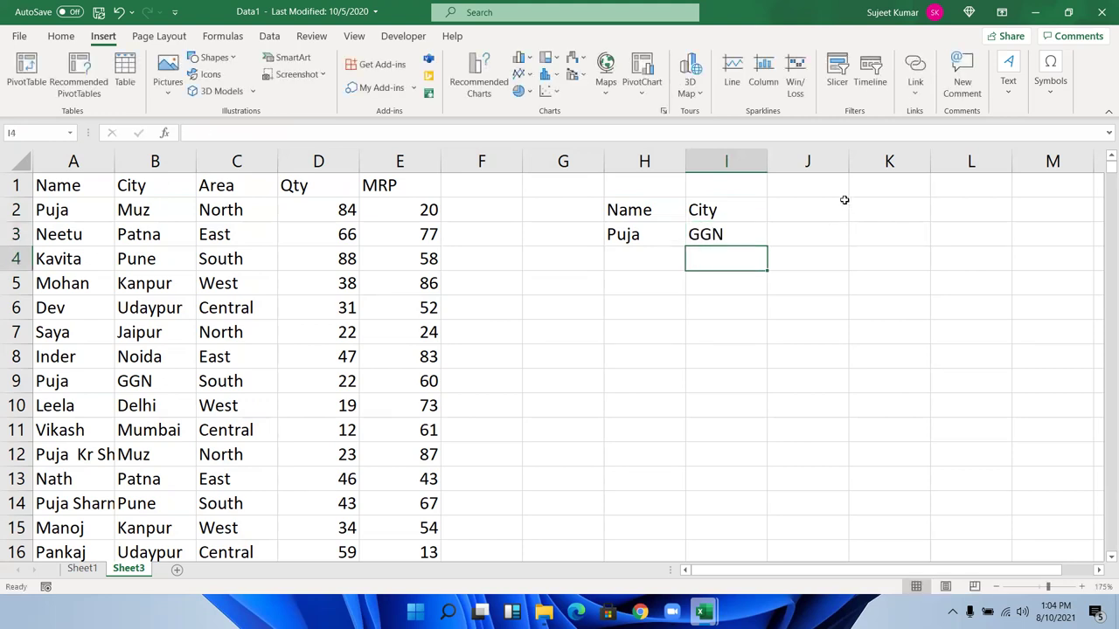
left_click(828, 206)
type("Qt")
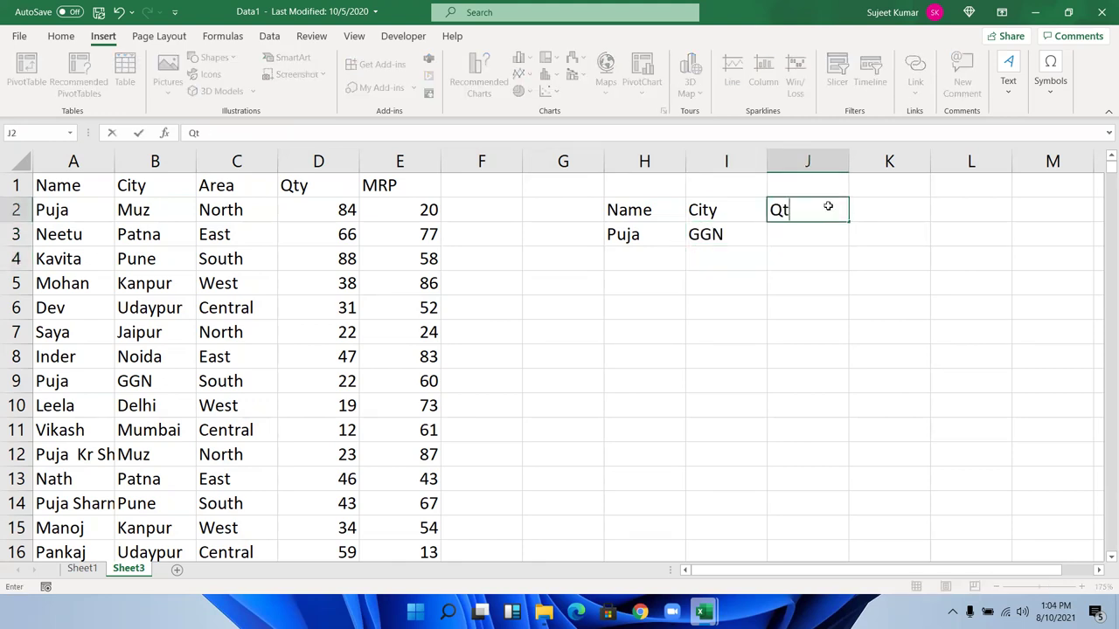
type("y")
key("Return")
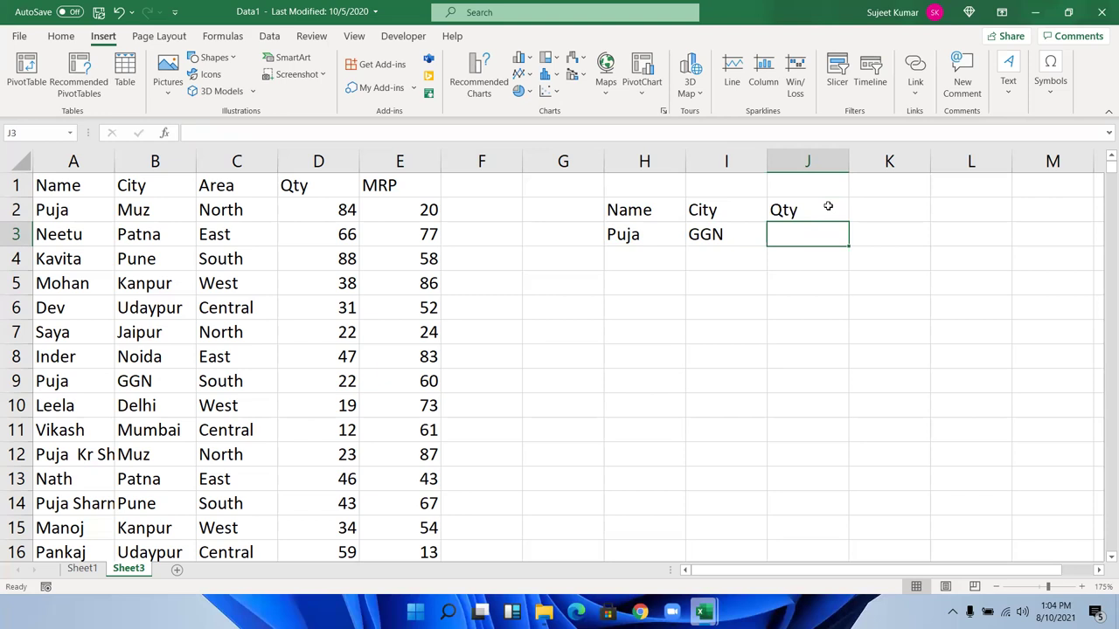
type("=v")
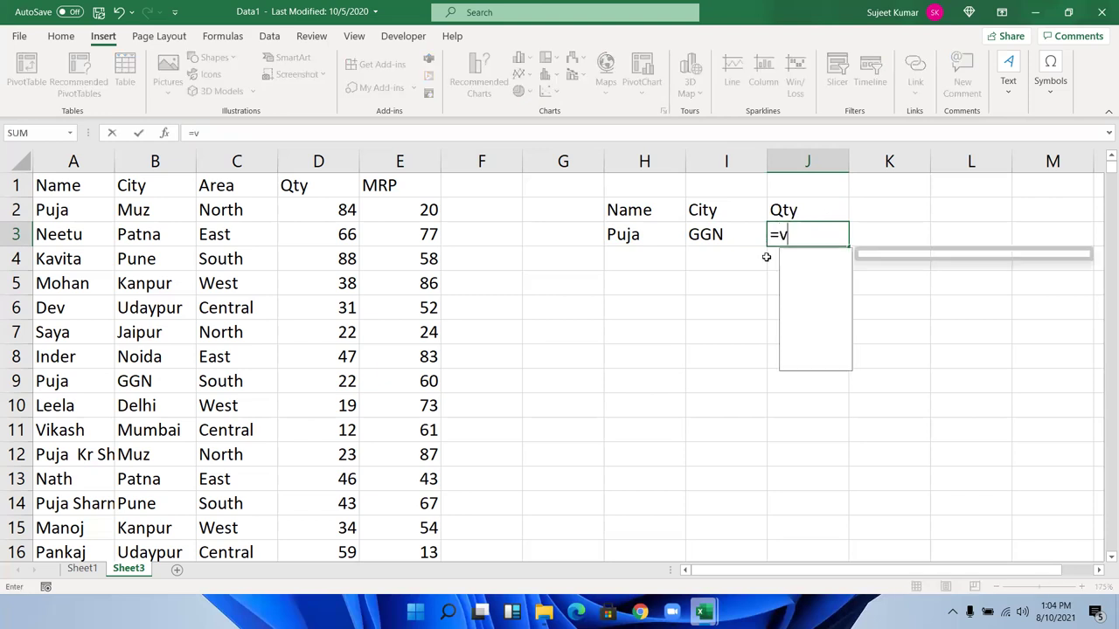
type("l")
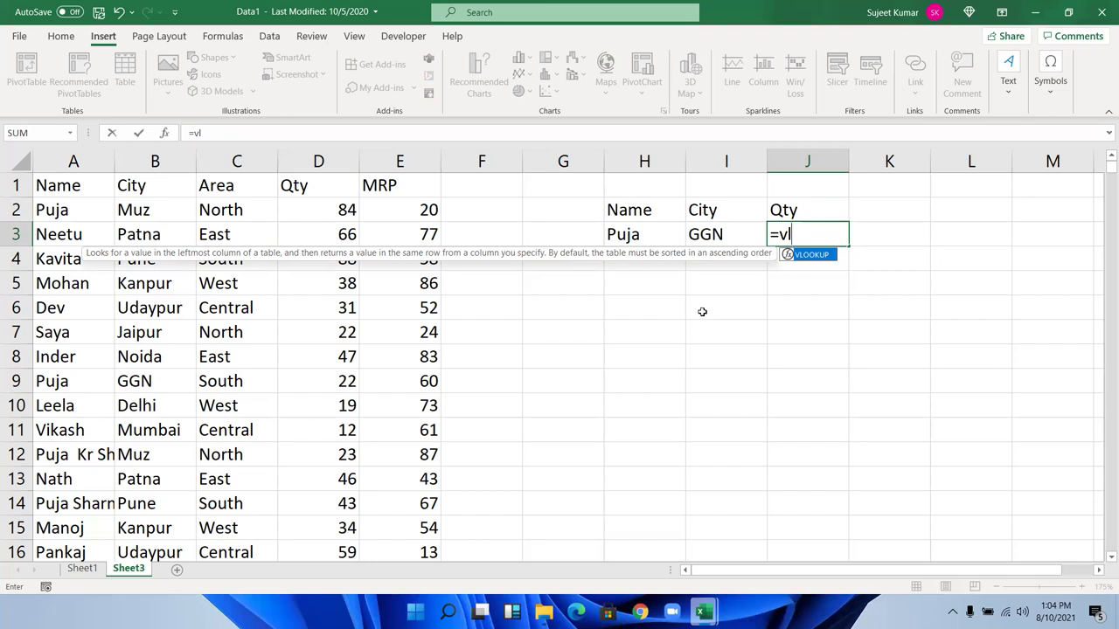
key("Escape")
key("Escape")
left_click(594, 285)
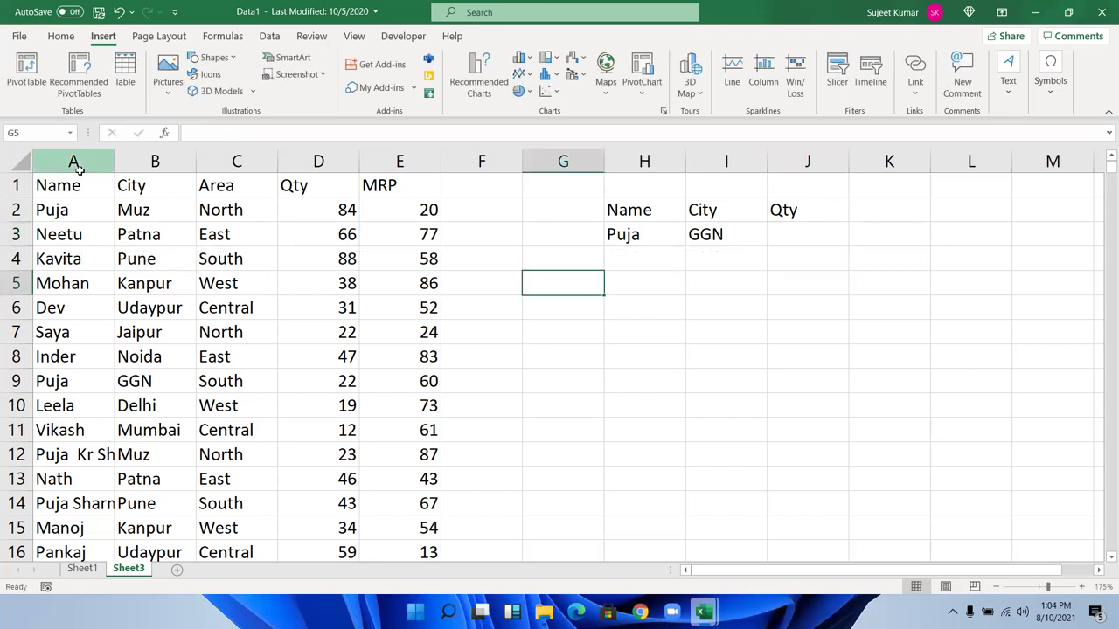
left_click(77, 163)
- Insert a new column A and fill =B2&"-"&C2 Name-City IDs down every row
key("ctrl+shift+plus")
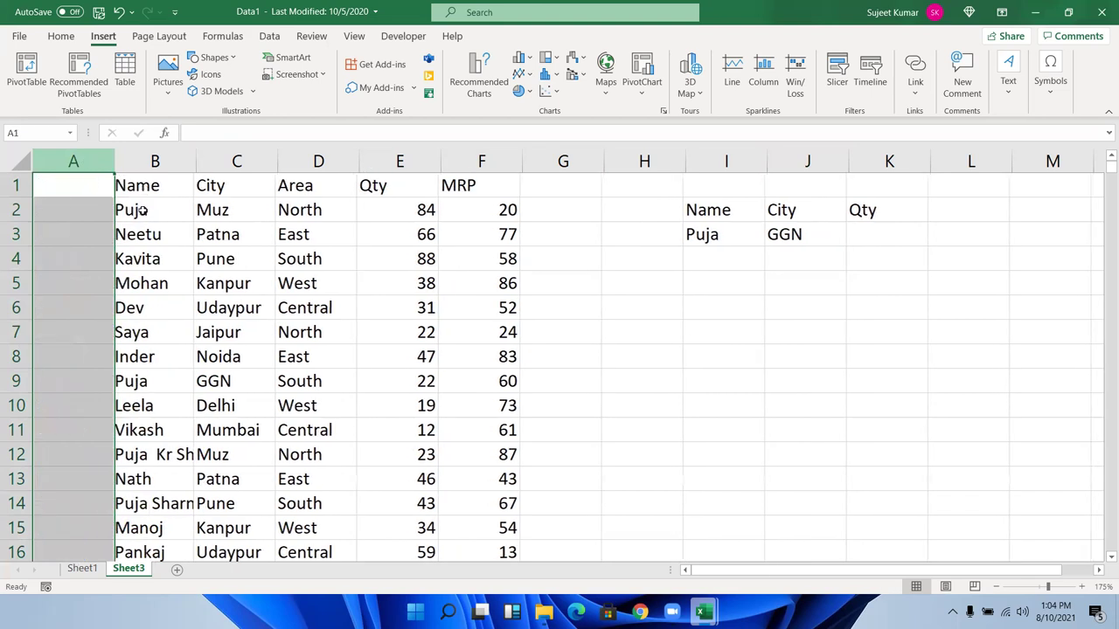
key("Down")
type("=B2&\"-")
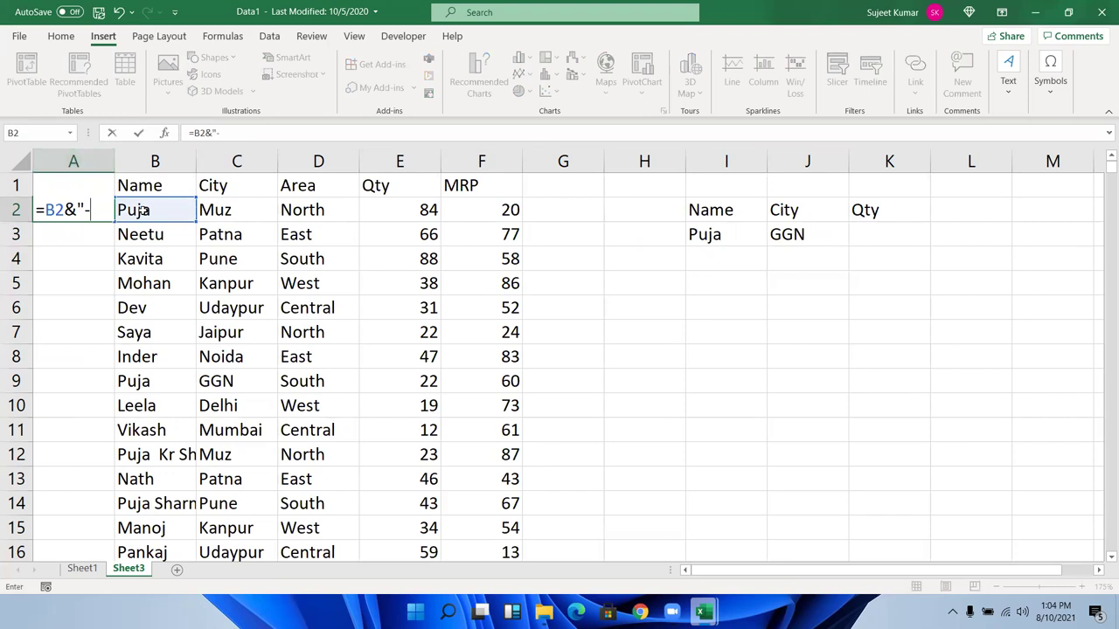
type("\"&")
key("Right")
key("Right")
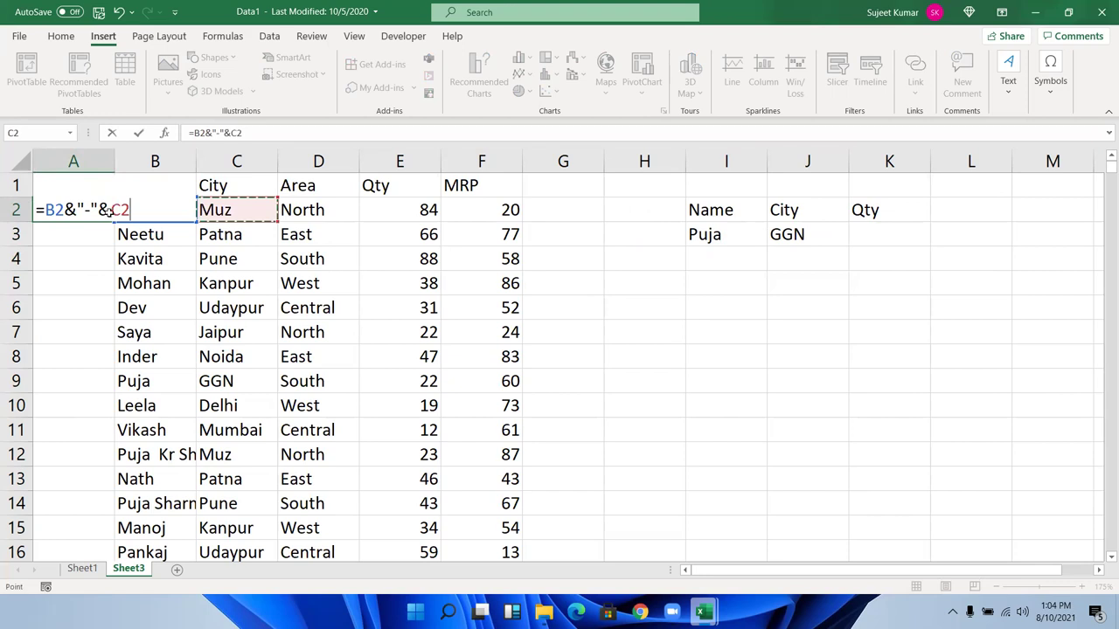
key("Return")
left_click(109, 210)
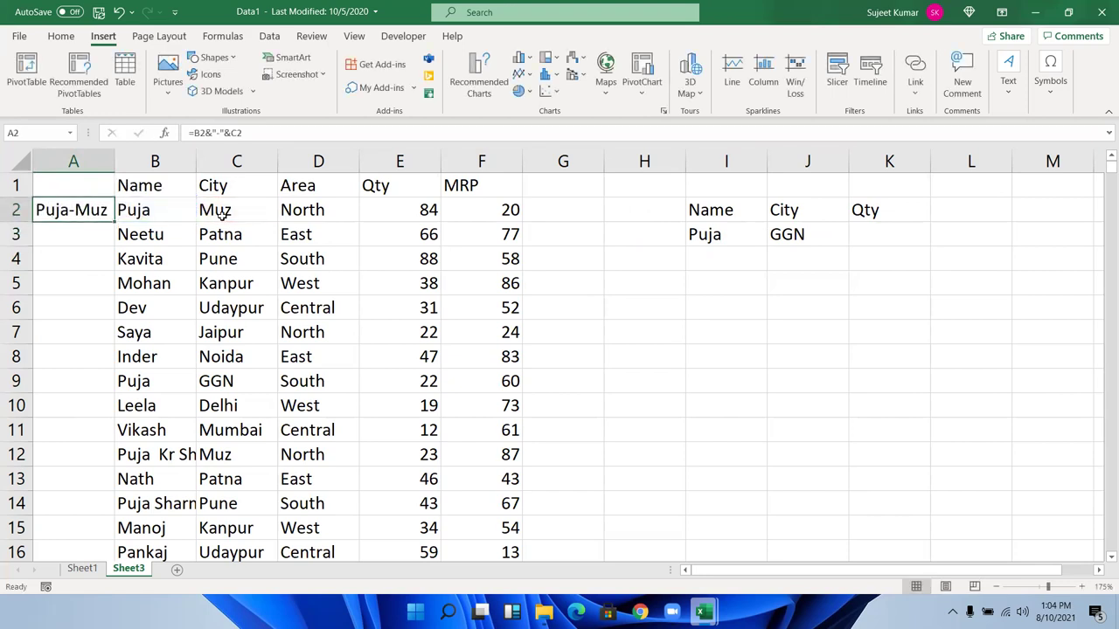
double_click(114, 222)
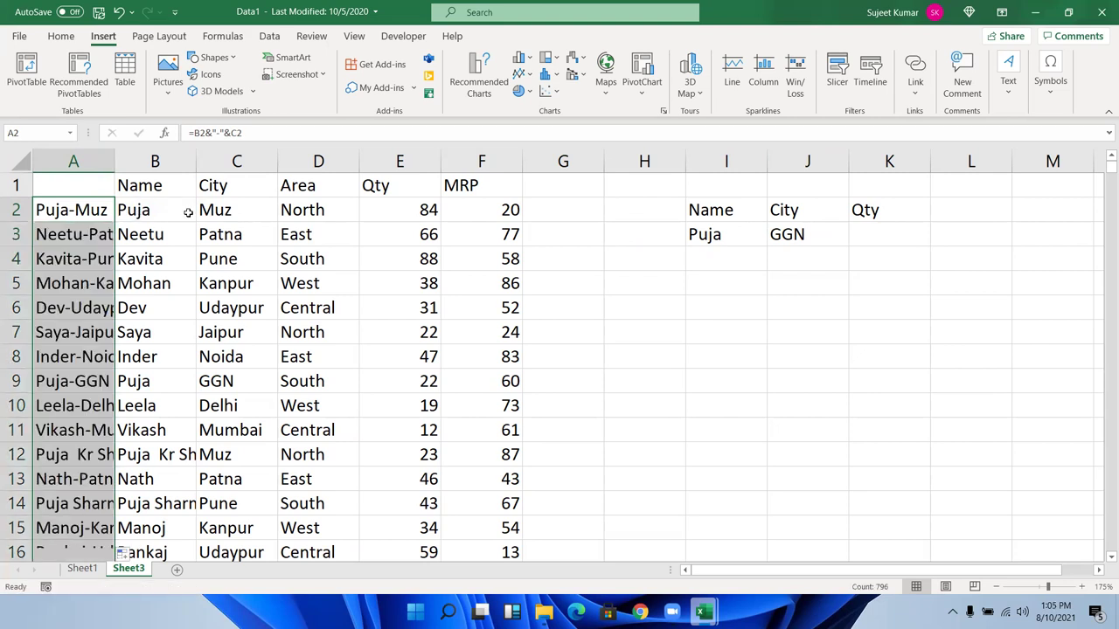
left_click_drag(149, 209, 150, 381)
left_click(88, 210)
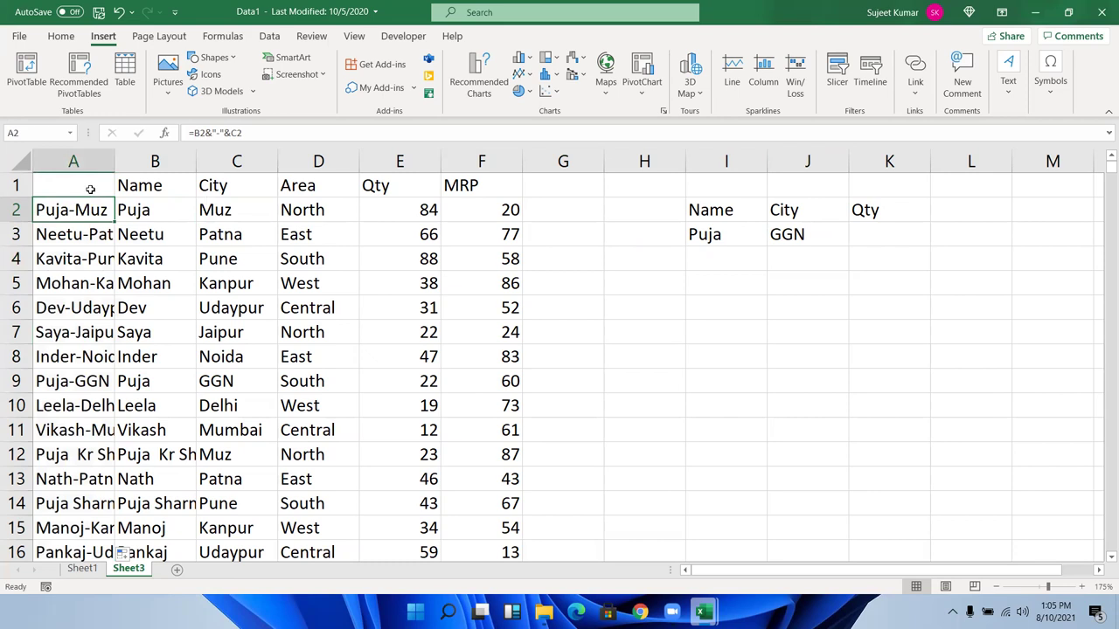
- Give column A the heading ID
left_click(91, 187)
type("ID")
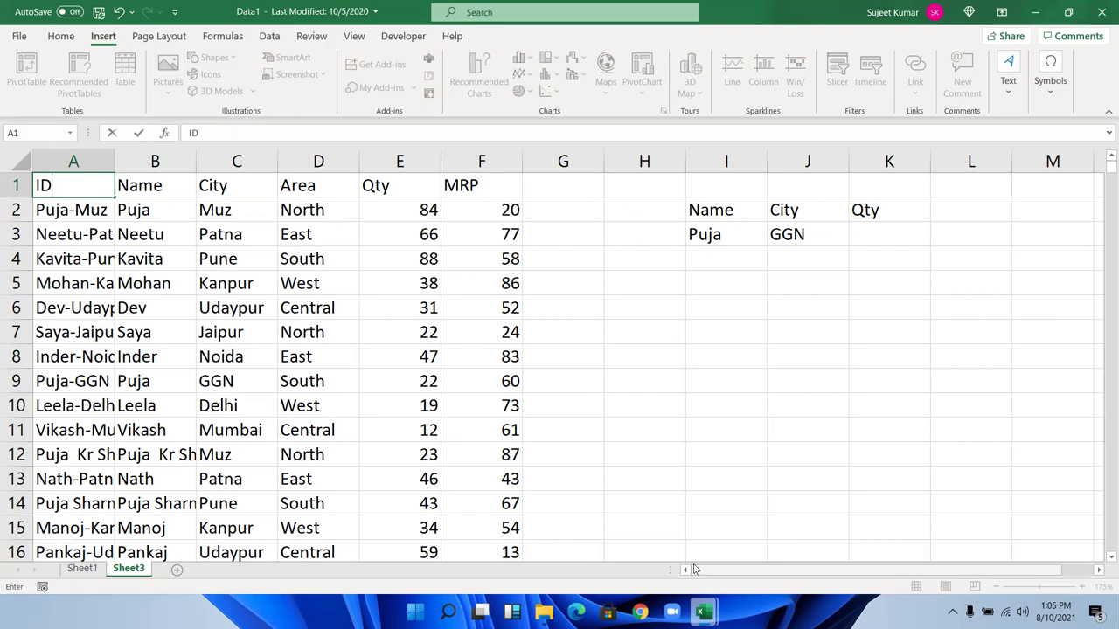
left_click(876, 316)
left_click(887, 244)
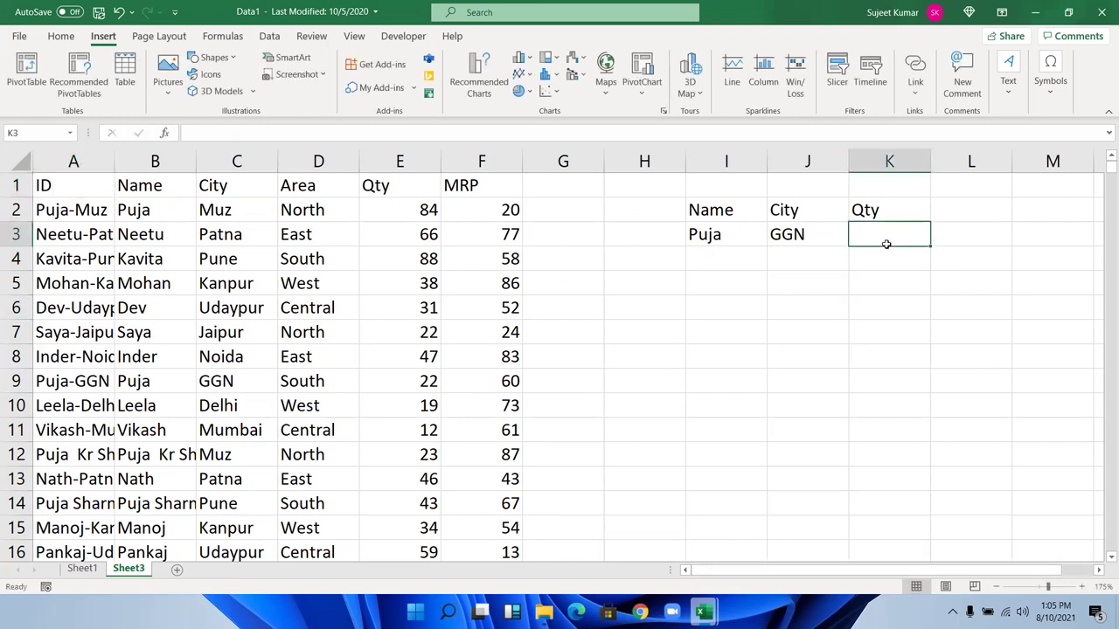
- In K3 build a VLOOKUP of I3&"-"&J3 over A:F, column 5, returning Puja's GGN Qty 22
type("=VLOOKUP(")
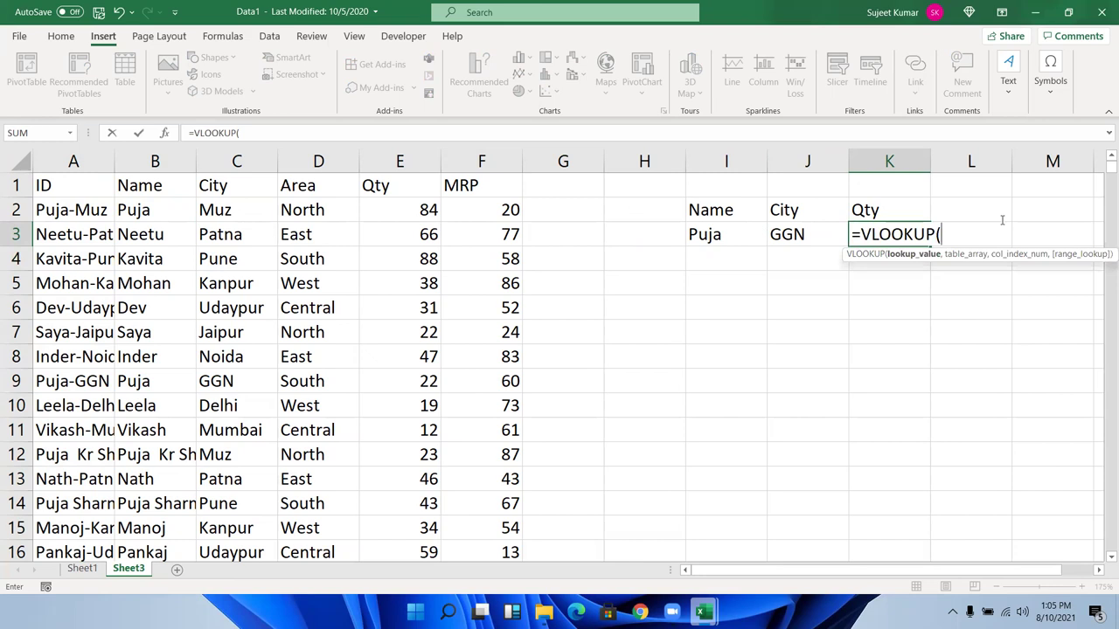
left_click(730, 234)
type("&\"-\"&")
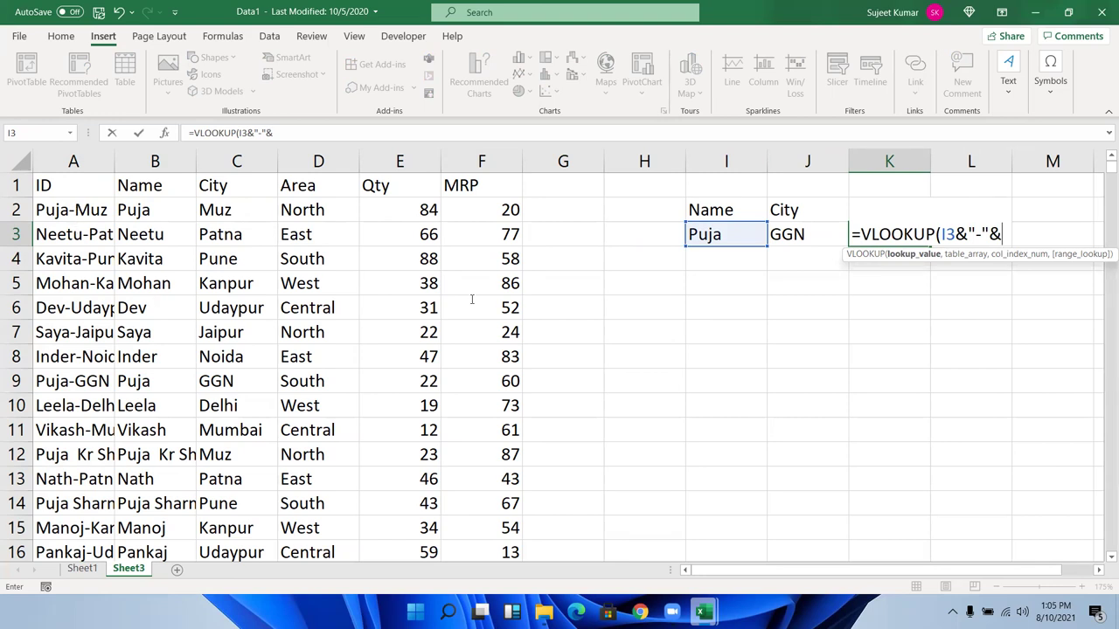
left_click(807, 236)
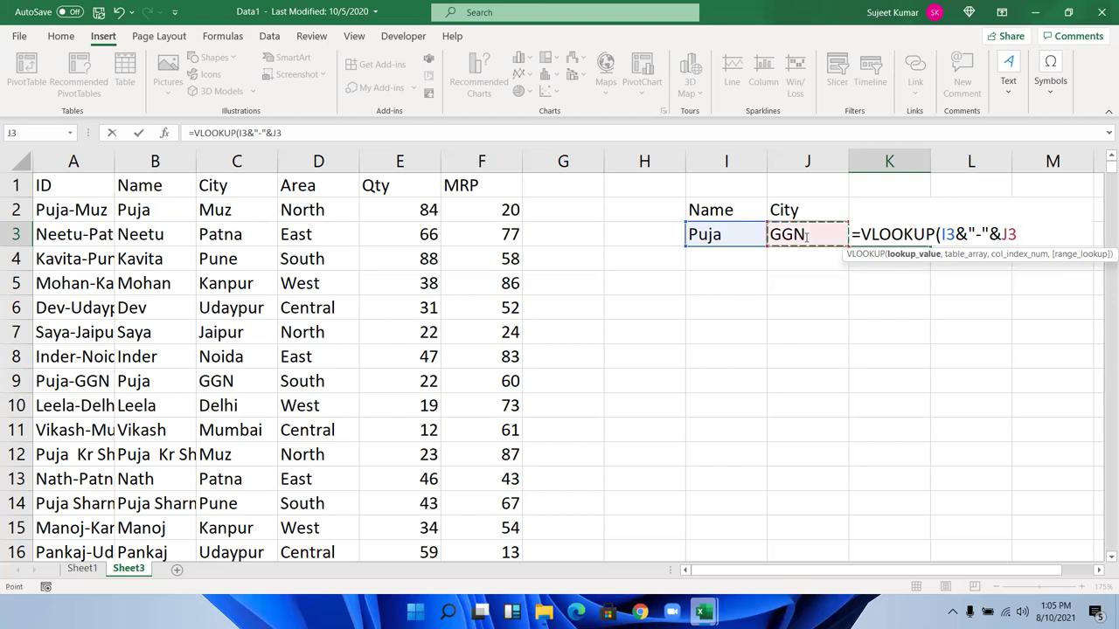
type(",")
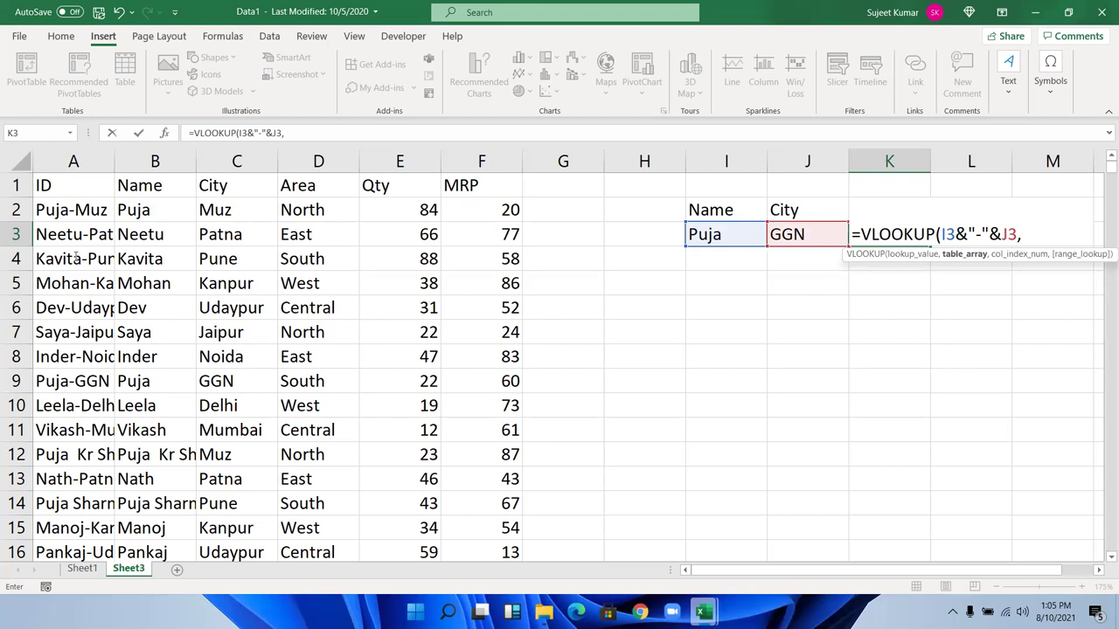
left_click(76, 162)
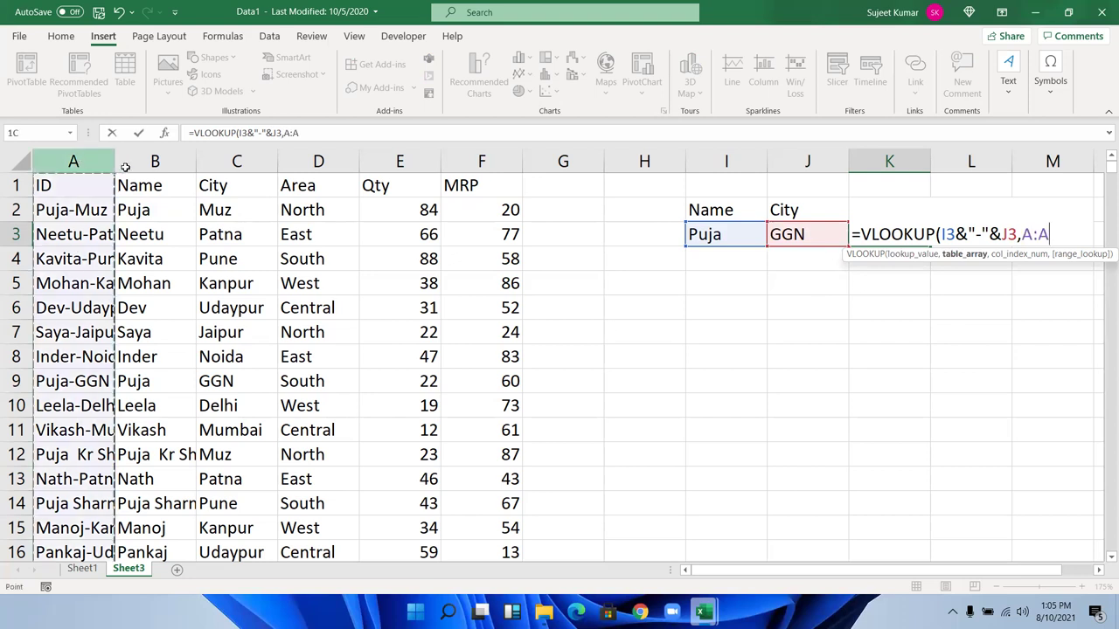
mouse_move(126, 167)
left_mouse_down()
mouse_move(519, 187)
mouse_move(529, 199)
left_mouse_up()
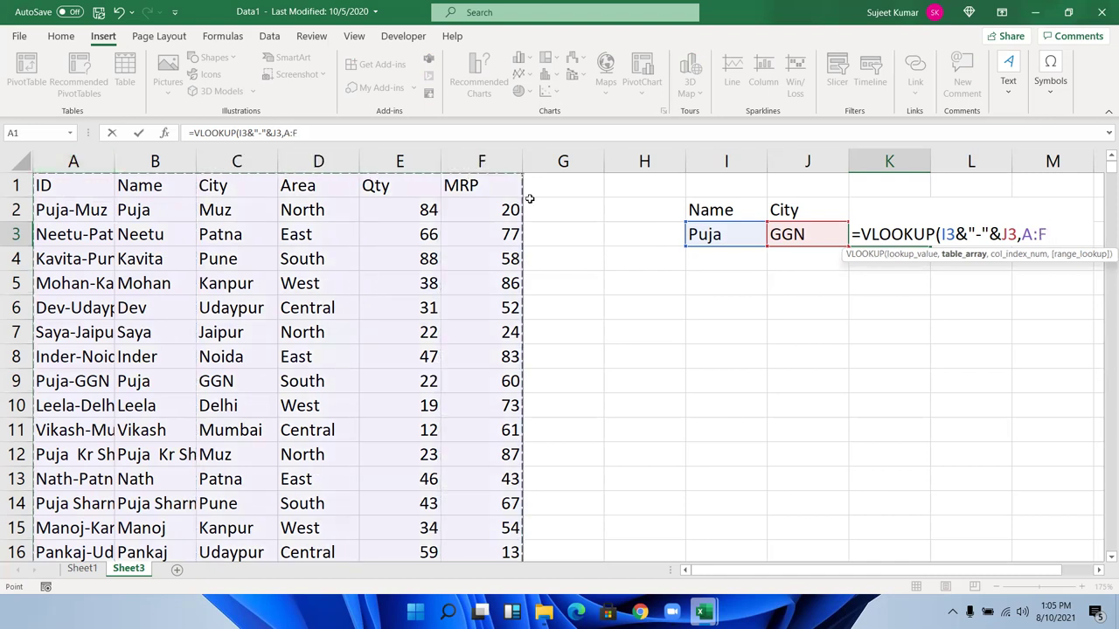
type(",5,0")
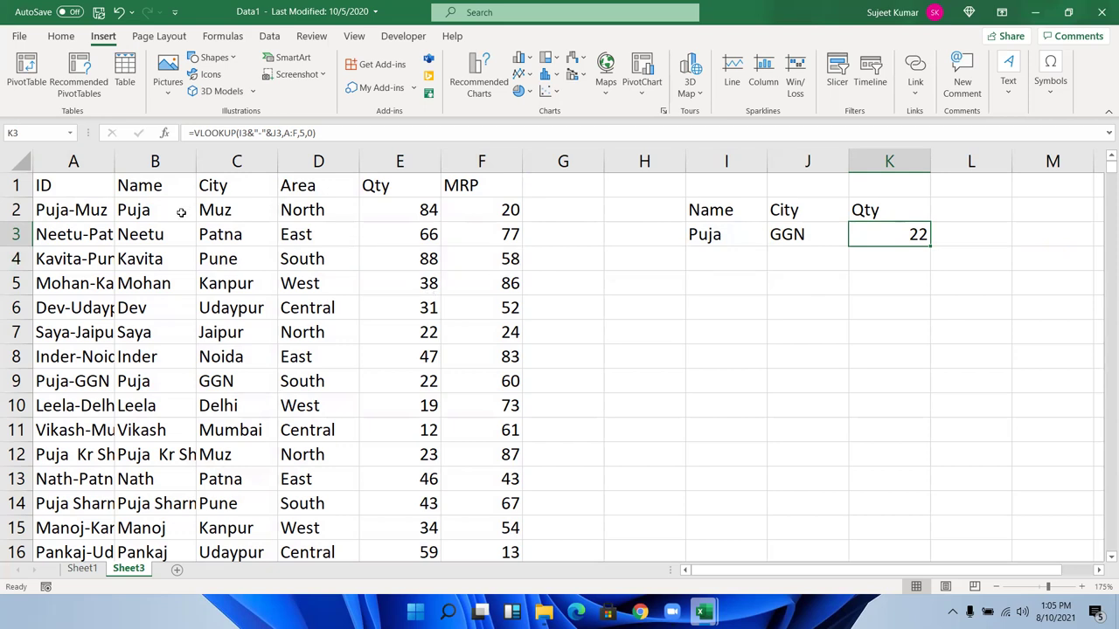
- Copy Saya's Name, City and Area cells from row 7
left_click_drag(160, 333, 318, 332)
key("ctrl+c")
key("ctrl+v")
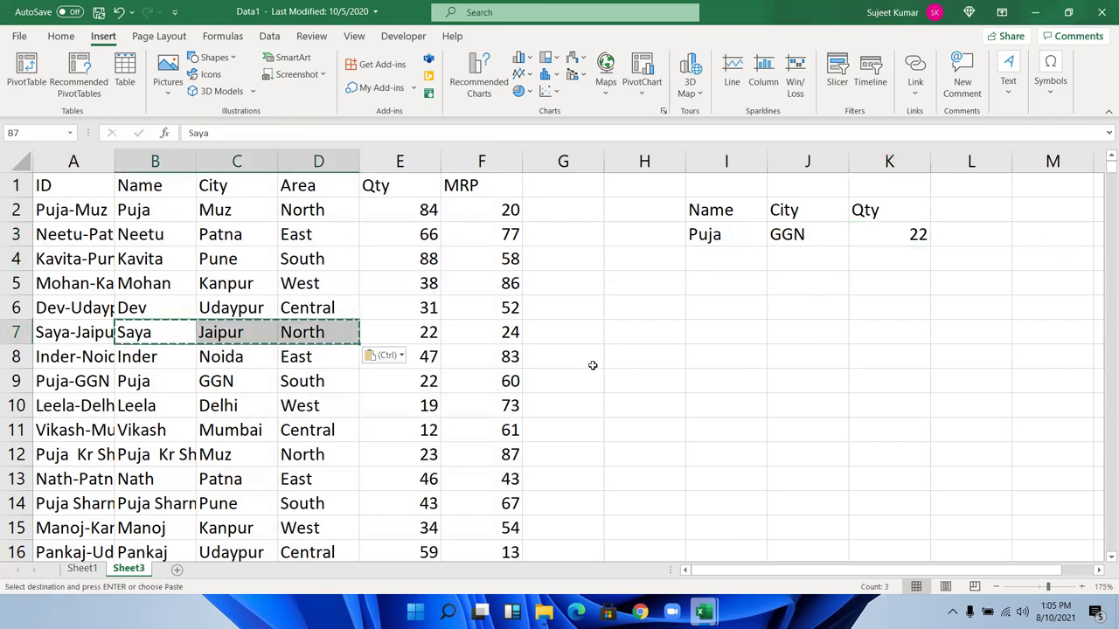
- Paste Saya, Jaipur, North into H6:J6
left_click(635, 311)
key("ctrl+v")
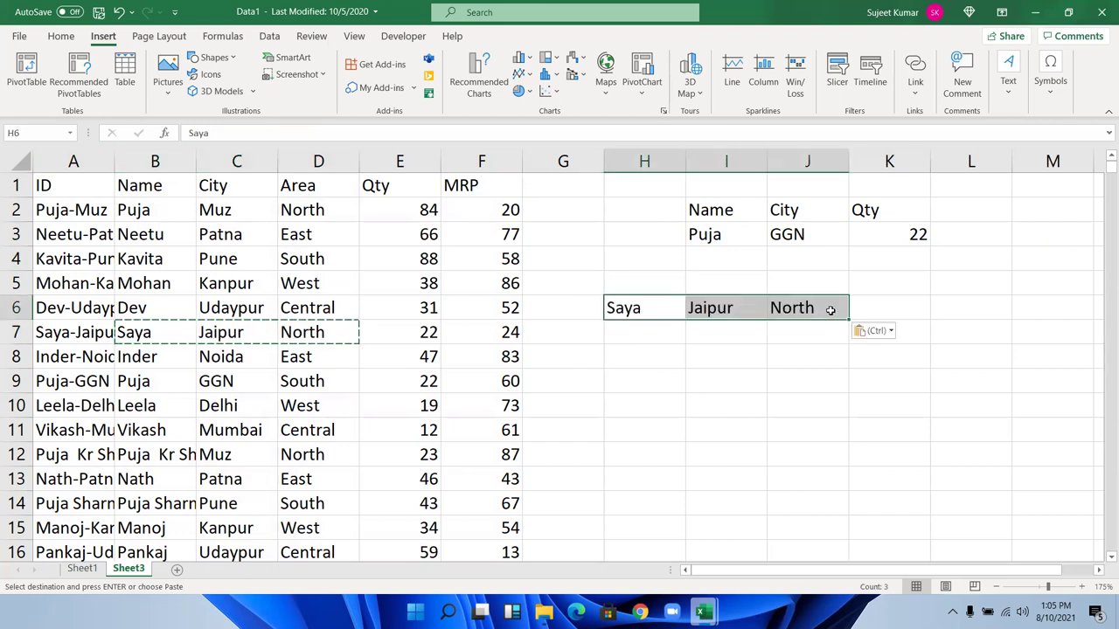
left_click(841, 307)
left_click(868, 301)
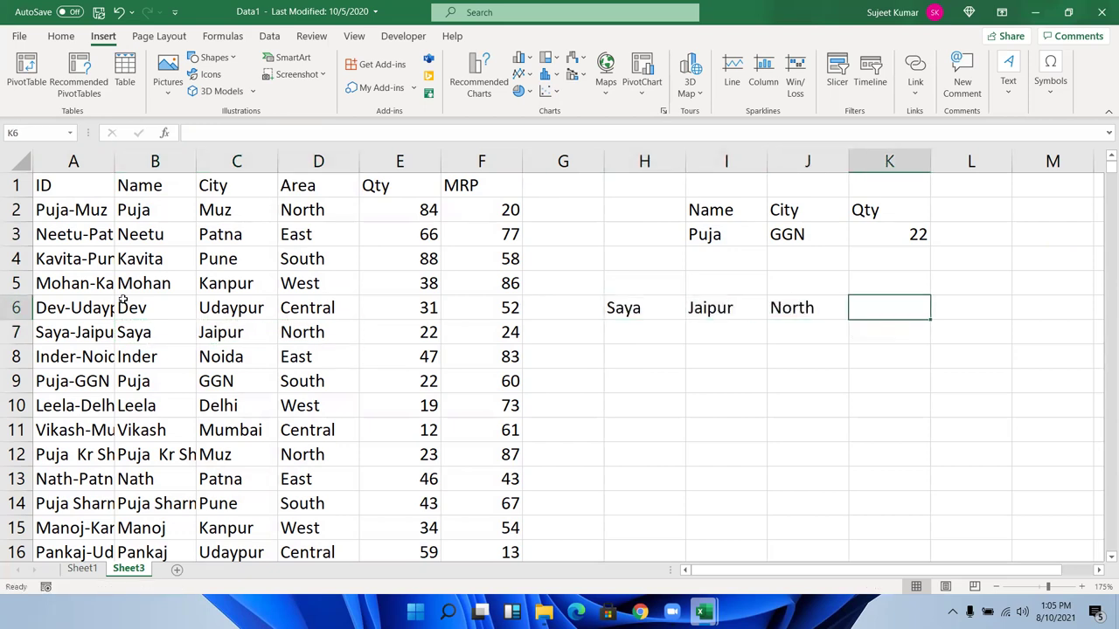
- Extend A2's ID to =B2&"-"&C2&"-"&D2, fill it down, and AutoFit column A
double_click(85, 212)
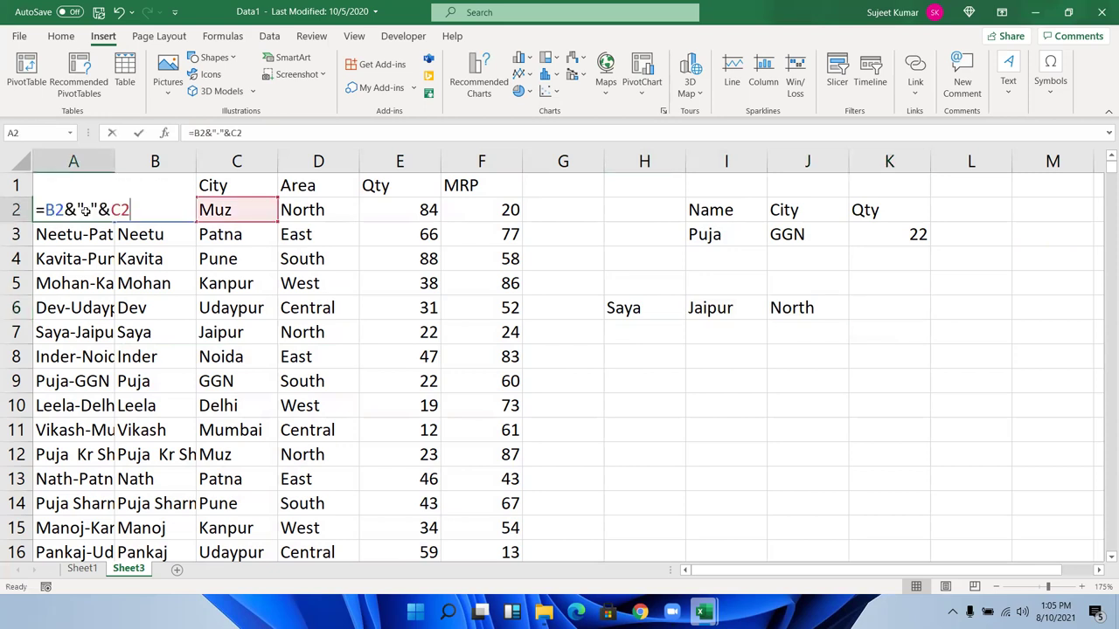
type("&\"-\"&")
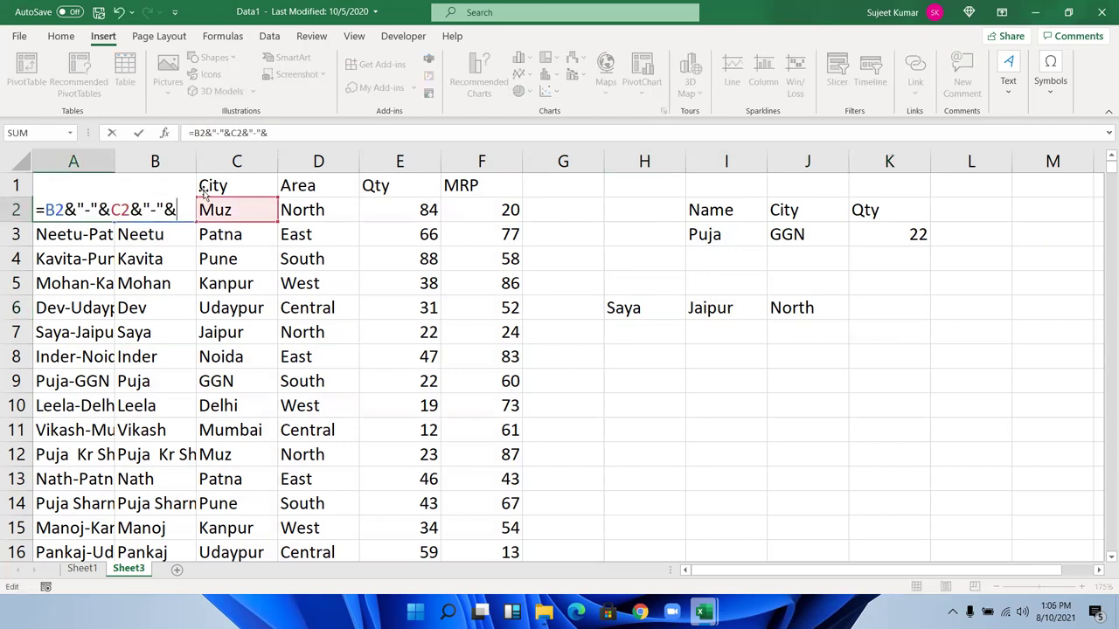
left_click(297, 210)
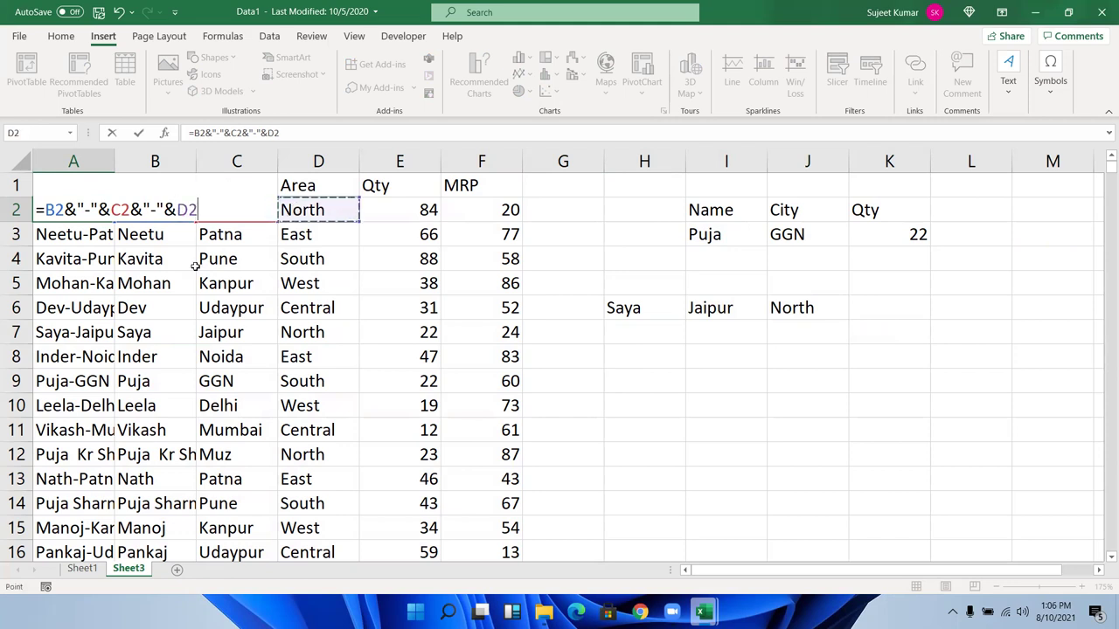
key("Return")
left_click(112, 220)
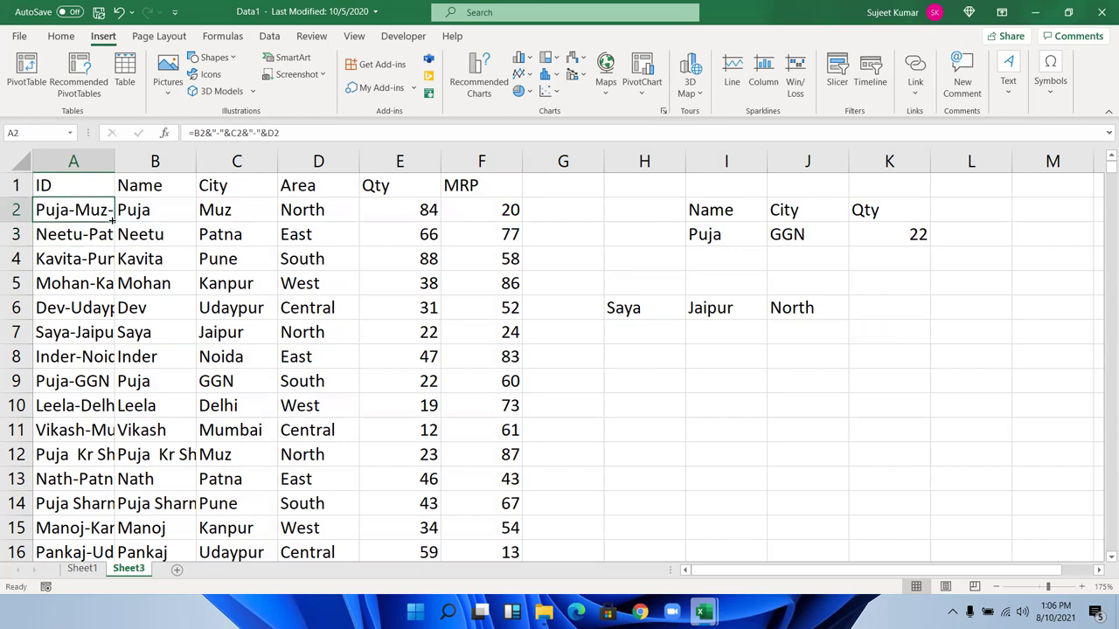
double_click(112, 221)
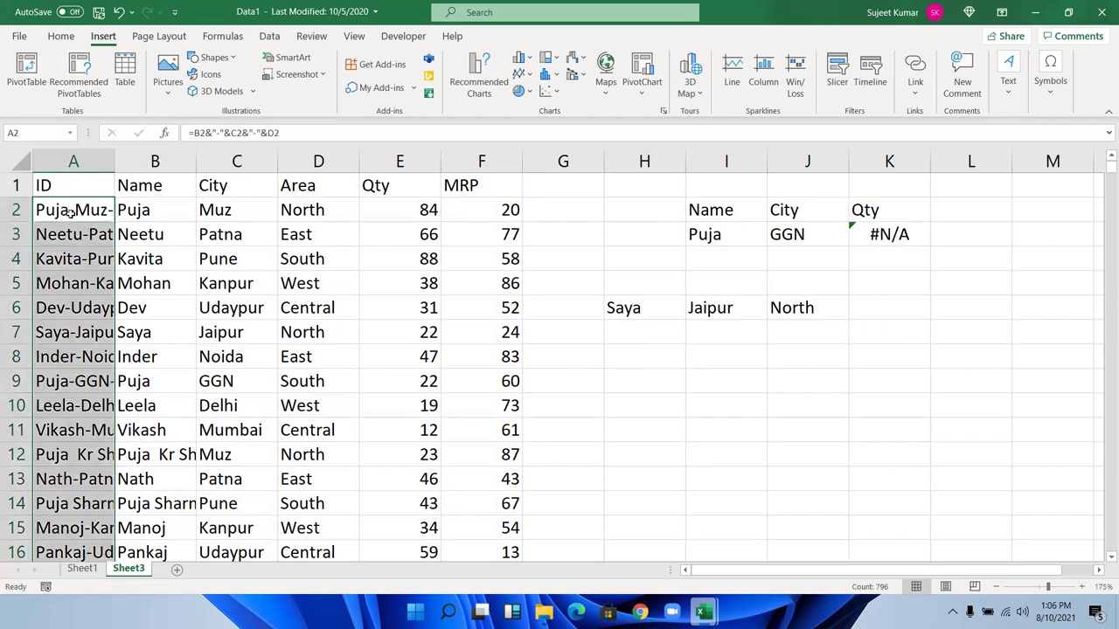
key("alt+h")
key("o")
key("i")
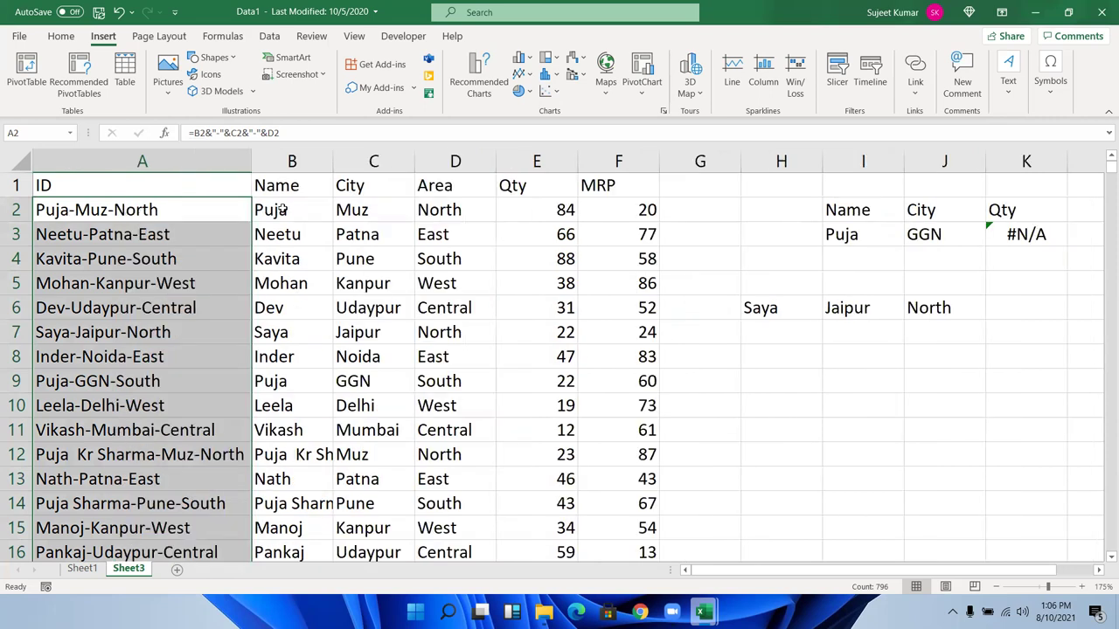
left_click(254, 213)
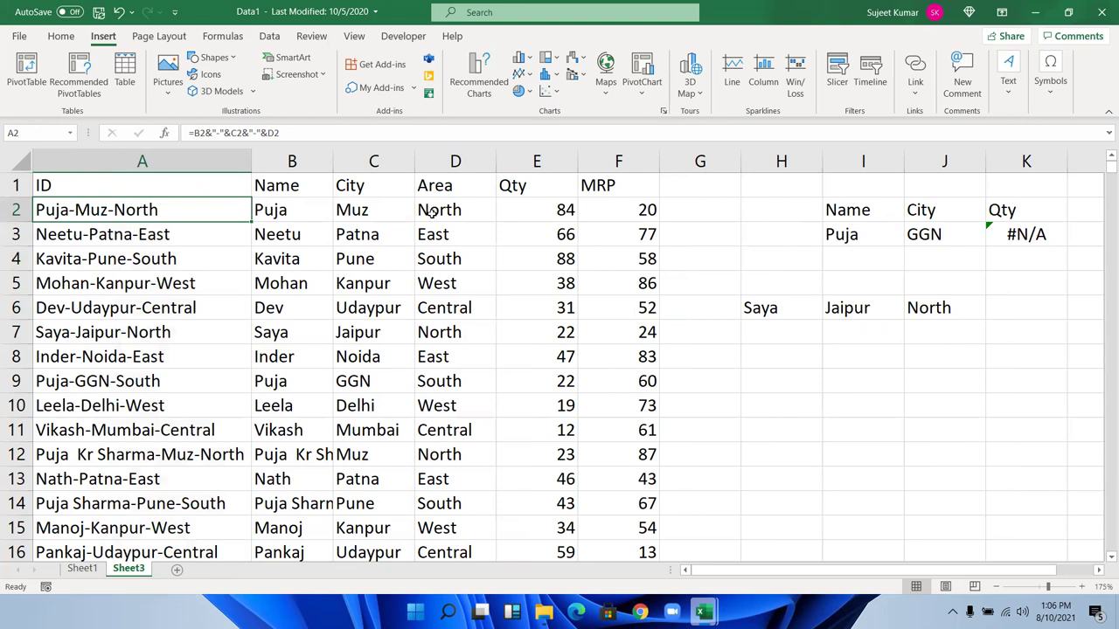
left_click(1033, 345)
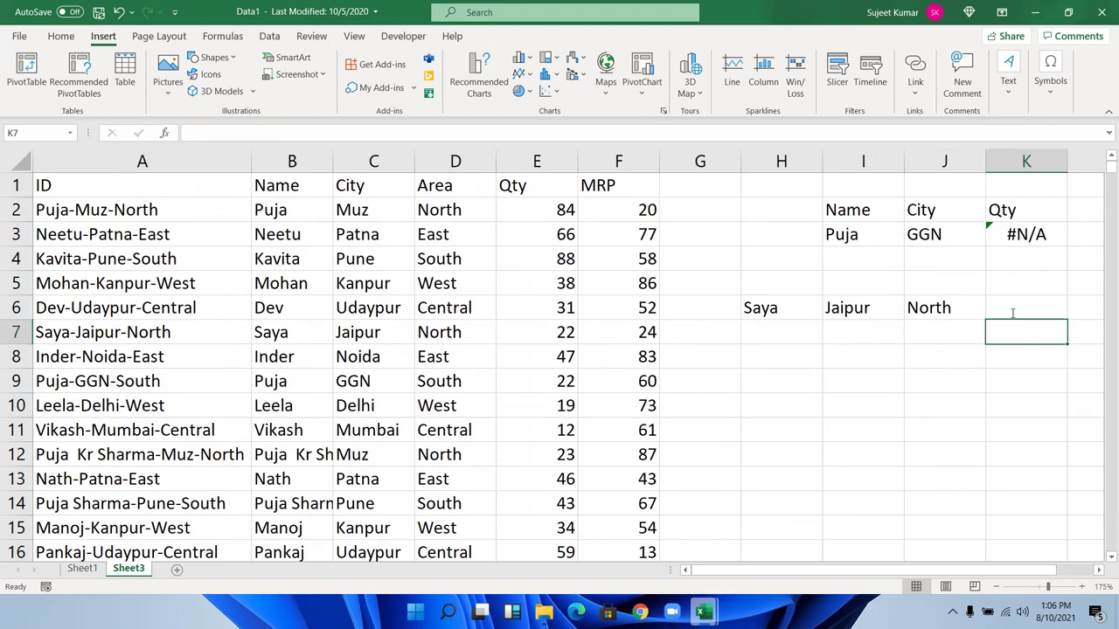
key("Up")
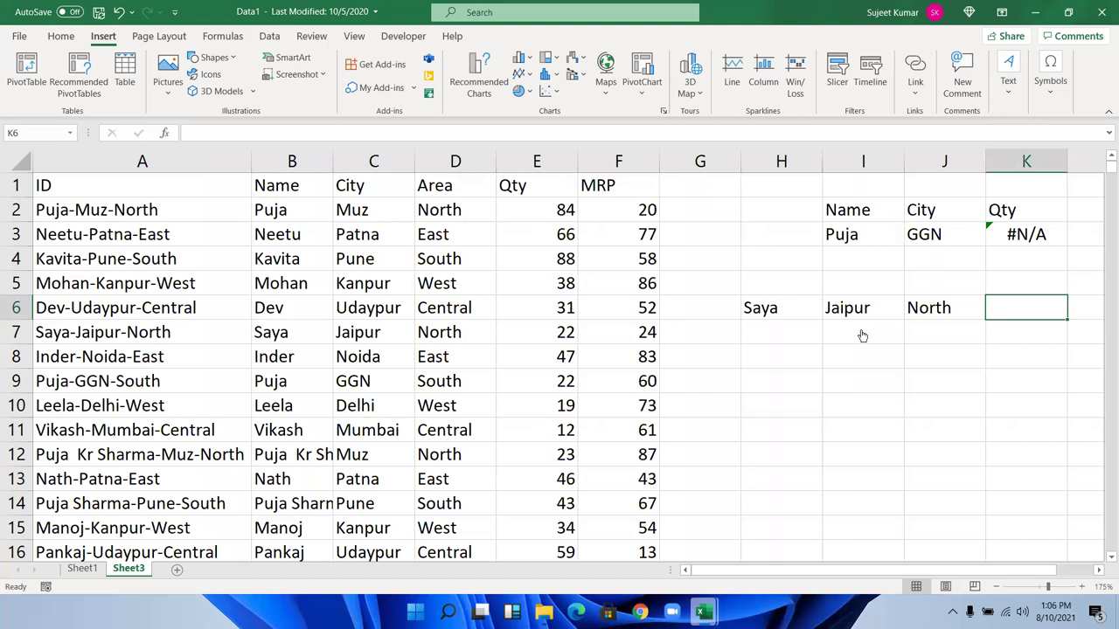
- In K6 enter =VLOOKUP(H6&"-"&I6&"-"&J6,A:E,5,0), returning Saya-Jaipur-North's Qty 22
type("=VLOOKUP(")
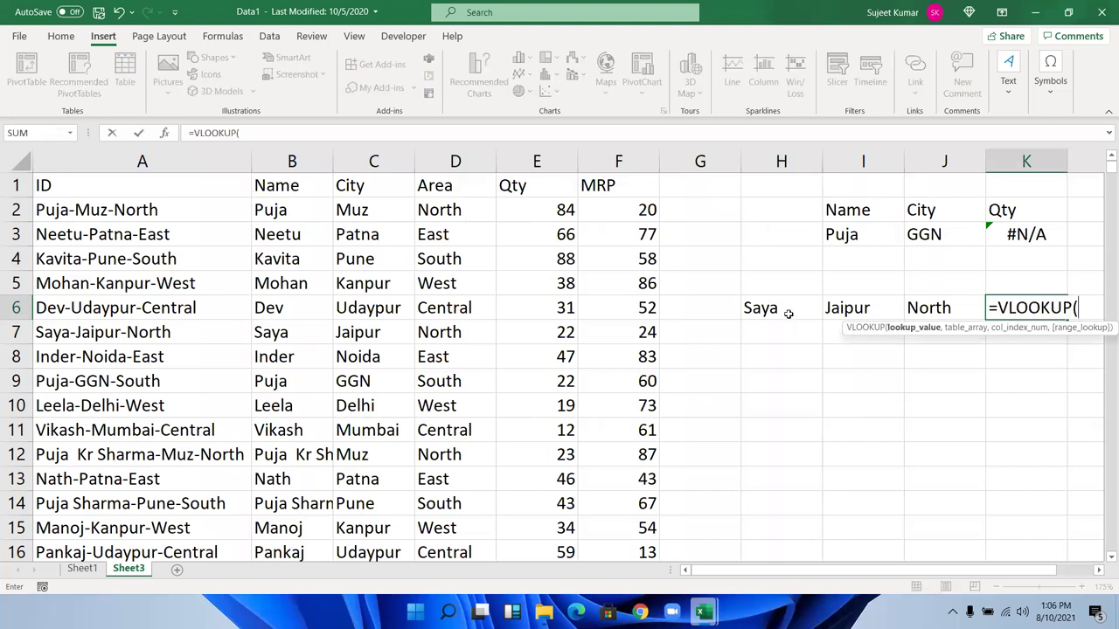
left_click(788, 314)
type("&")
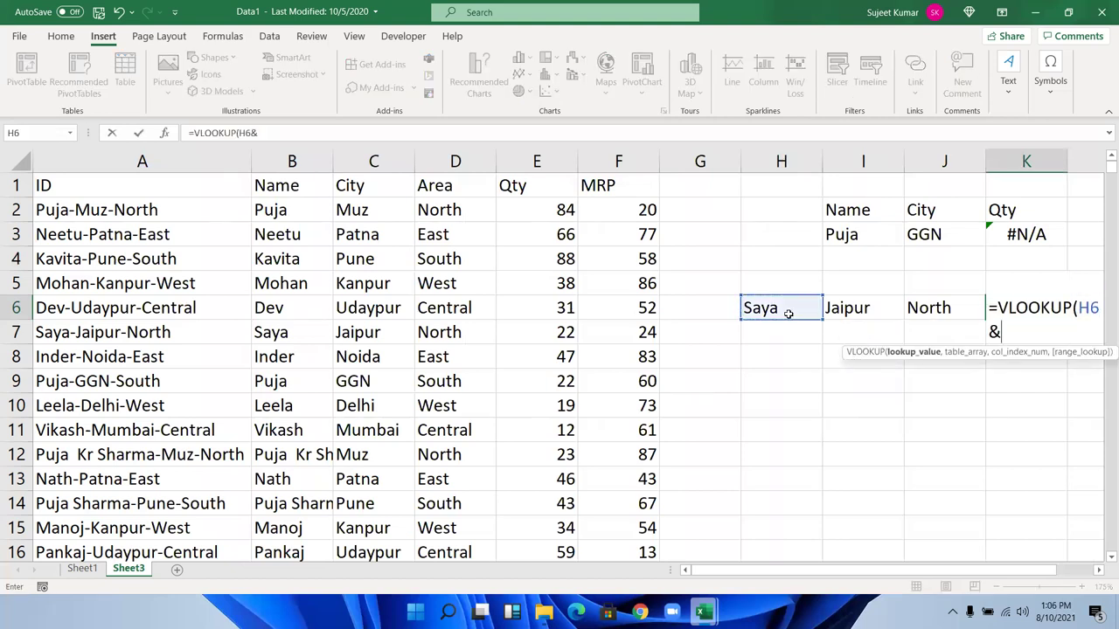
type("\"0")
key("BackSpace")
type("-\"&")
left_click(853, 308)
type("&\"-\"&")
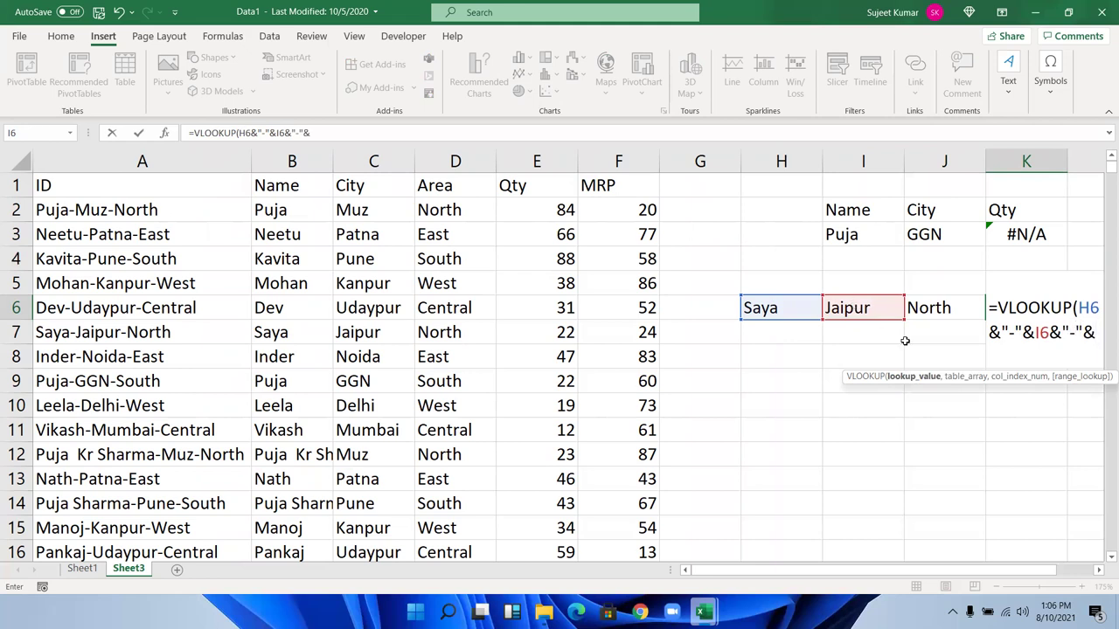
left_click(959, 307)
type(",")
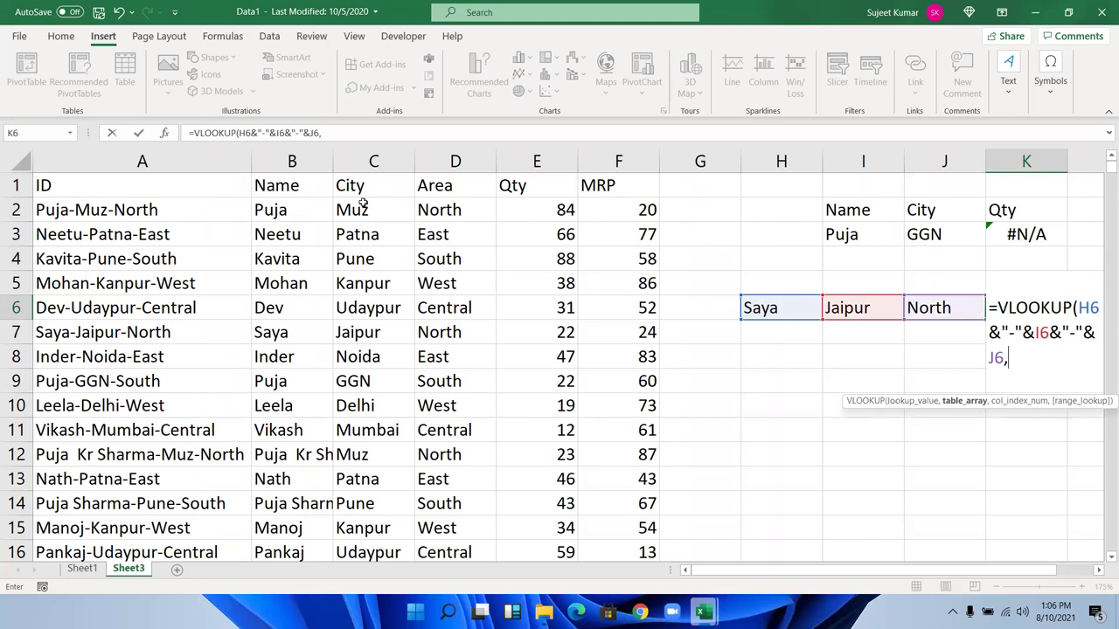
left_click(190, 164)
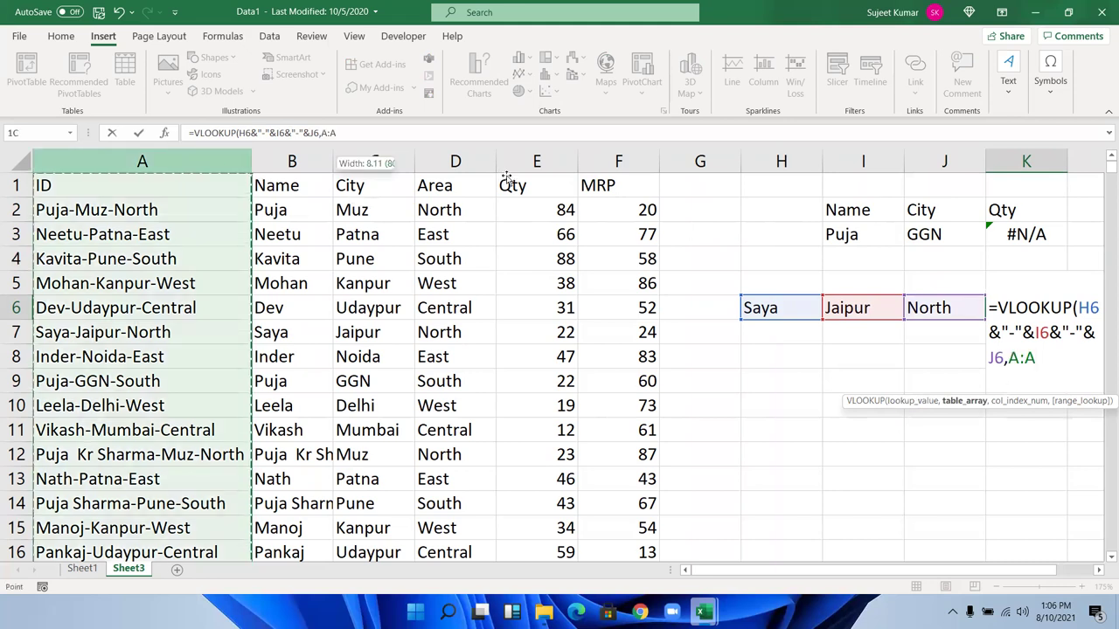
left_click_drag(506, 177, 506, 177)
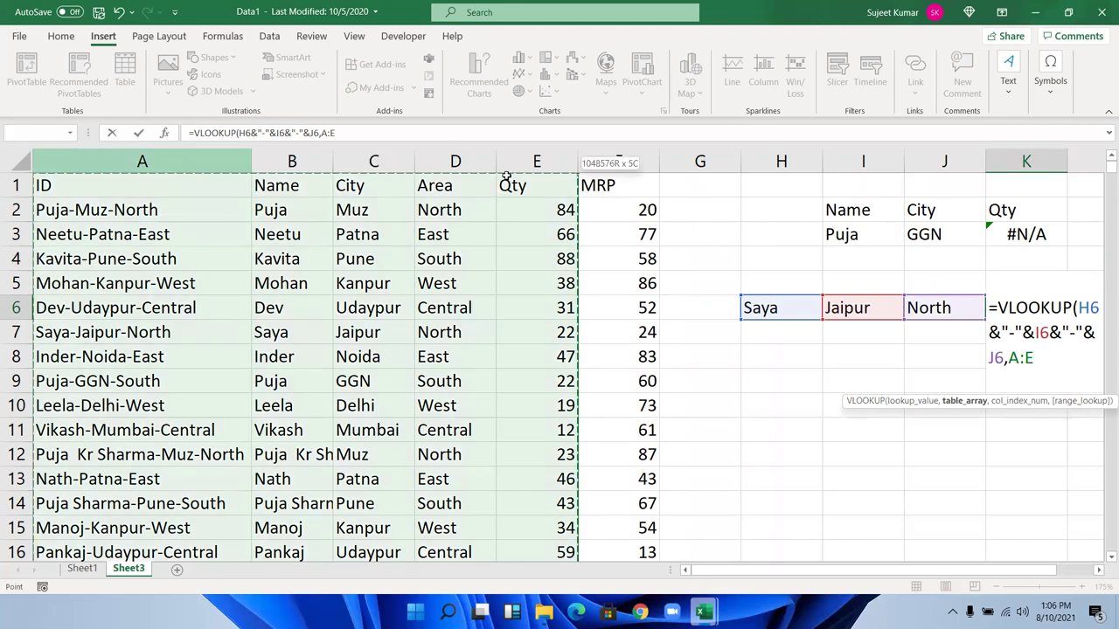
type(",5,0")
key("ctrl+Return")
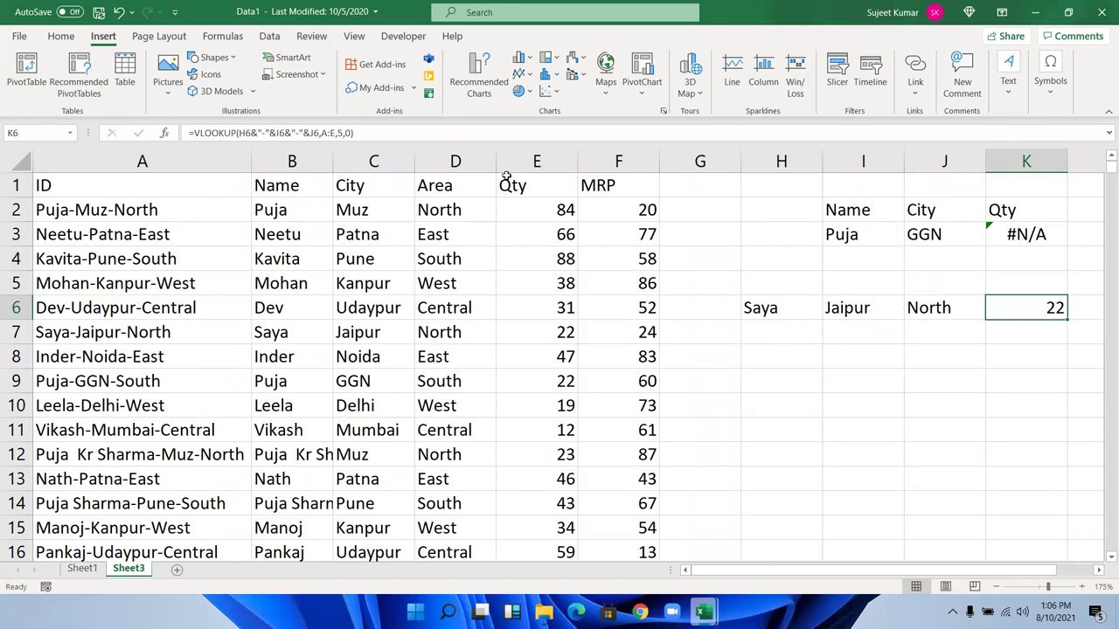
key("F2")
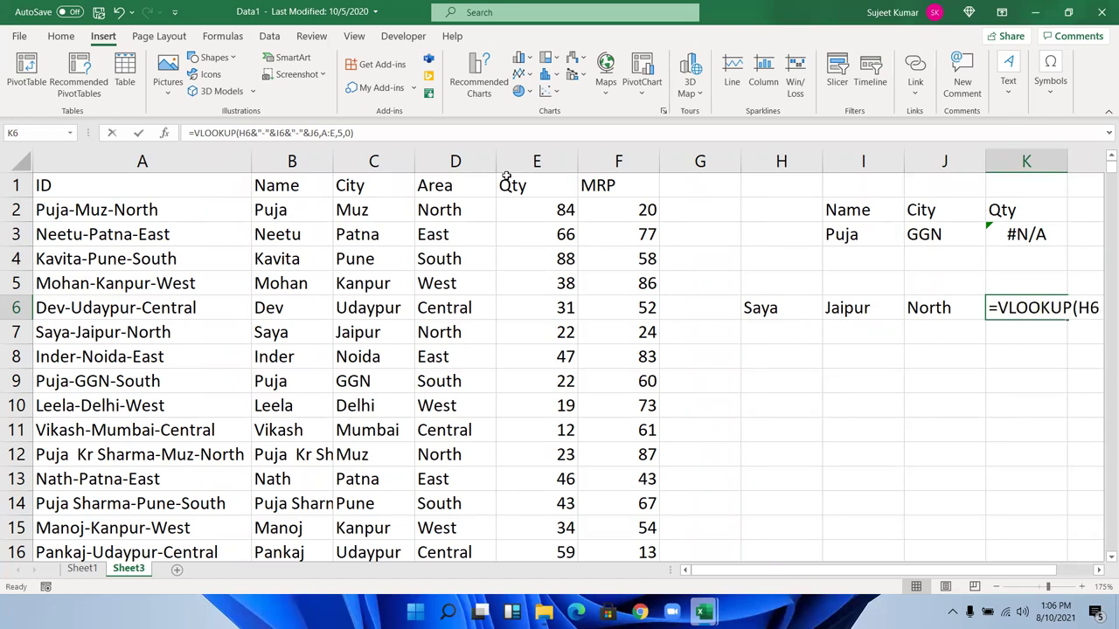
key("Escape")
type("dq9")
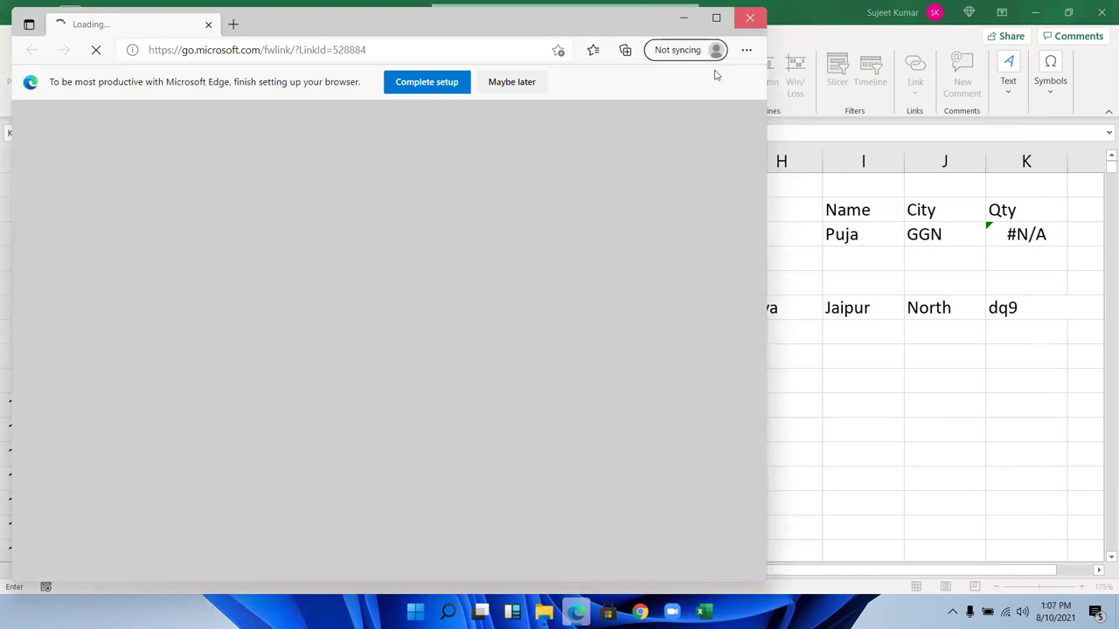
left_click(740, 26)
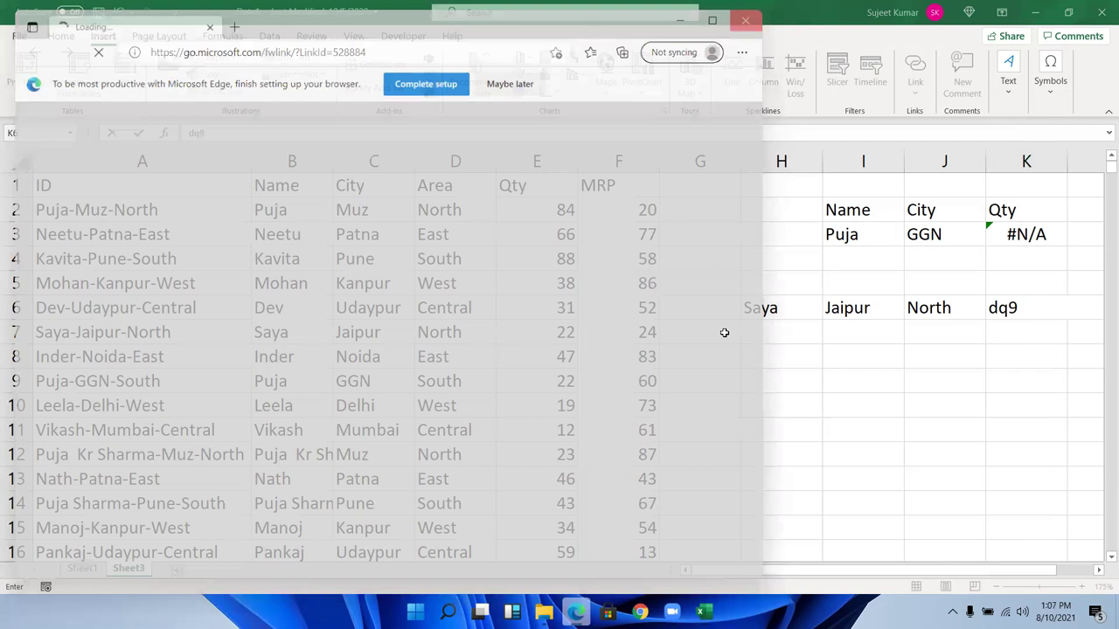
key("Tab")
type("S15db;")
key("Return")
type("0db;0")
key("Tab")
type("23")
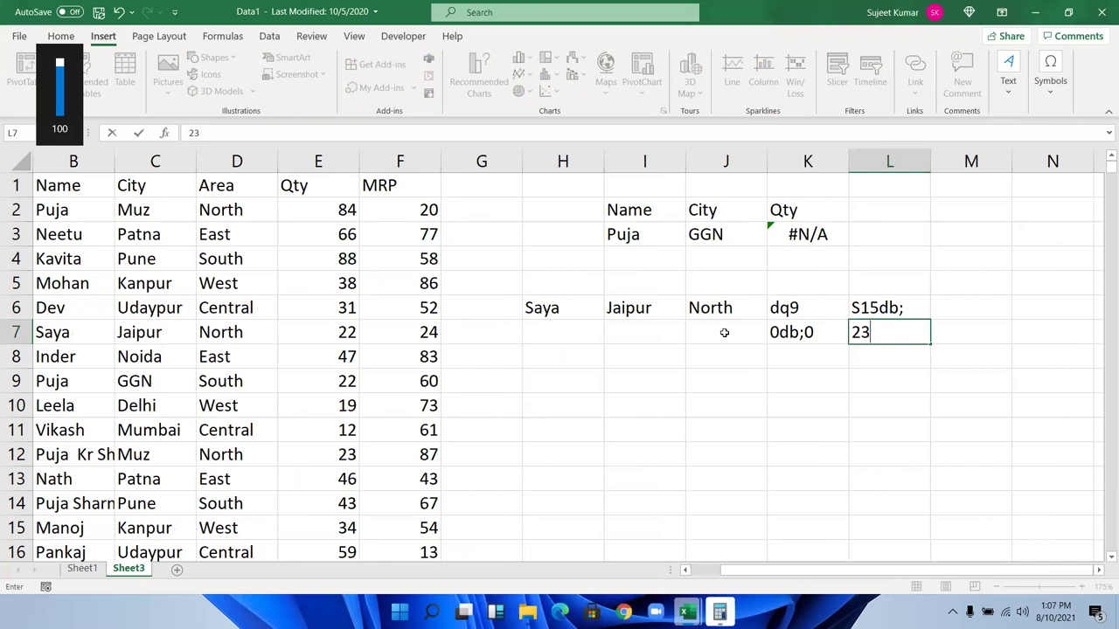
key("Escape")
key("Left")
key("Down")
key("Down")
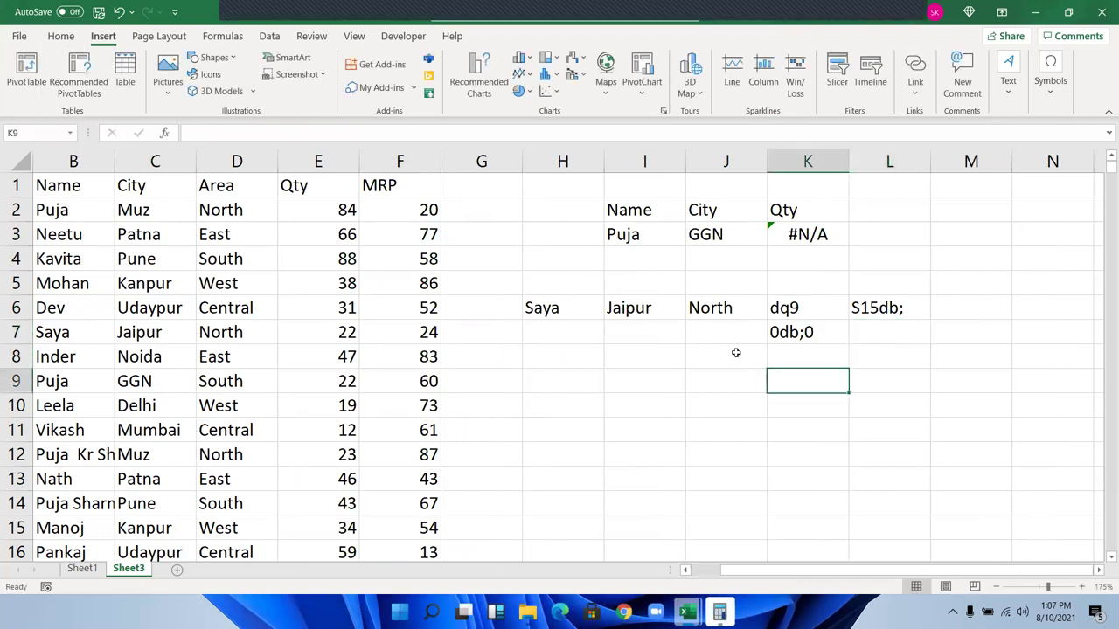
left_click(797, 332)
key("Delete")
key("Up")
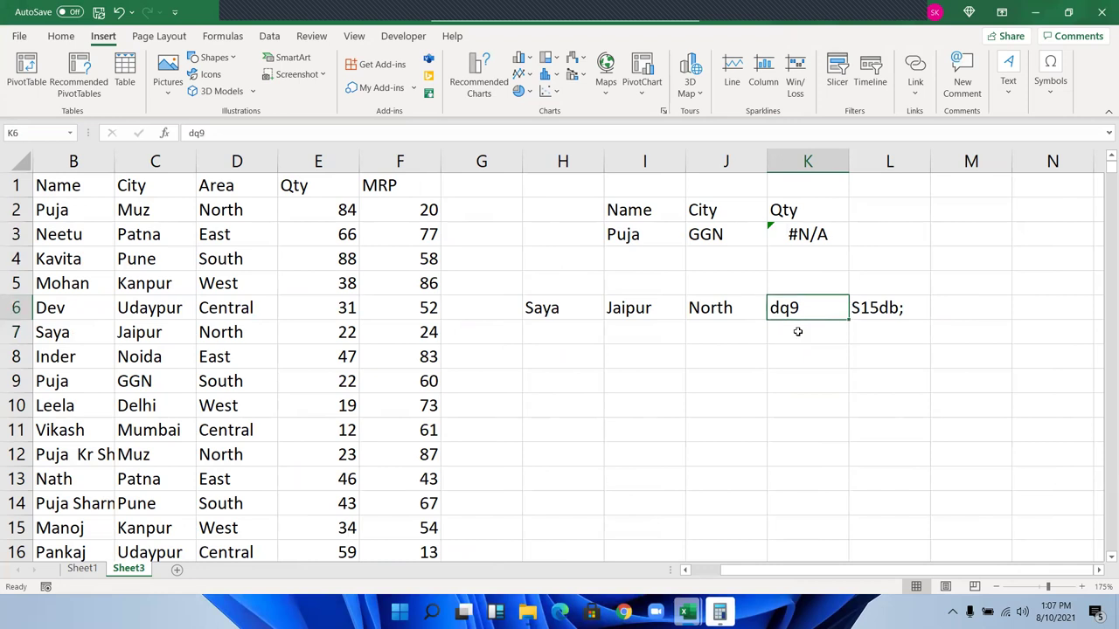
key("ctrl+z")
key("Delete")
key("Up")
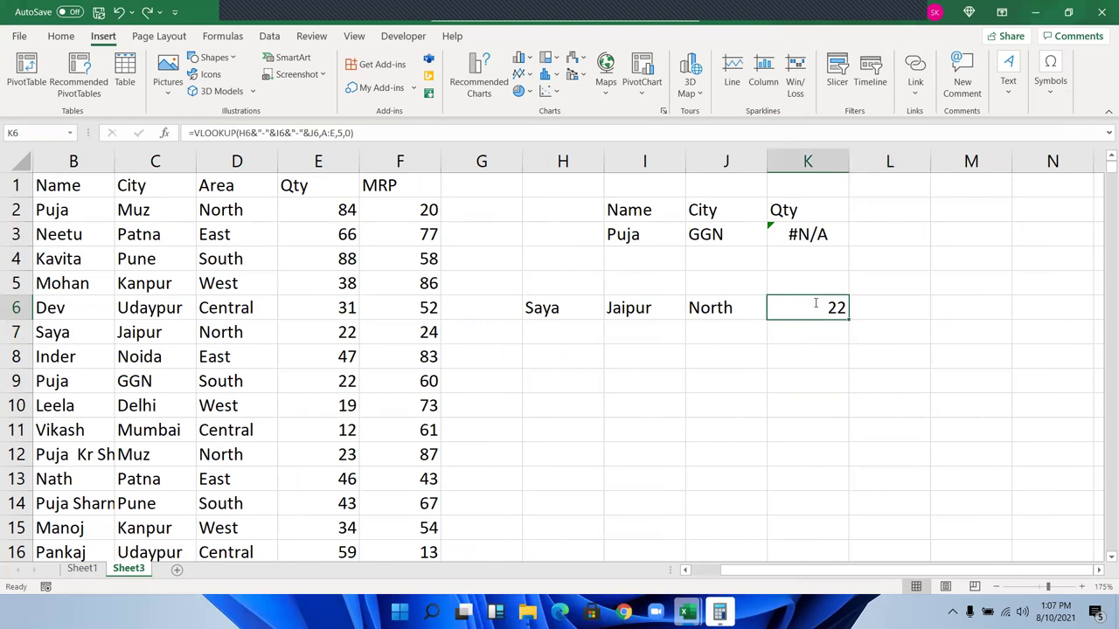
- Review K6's lookup formula, then rename the Sheet3 tab to 1
double_click(815, 303)
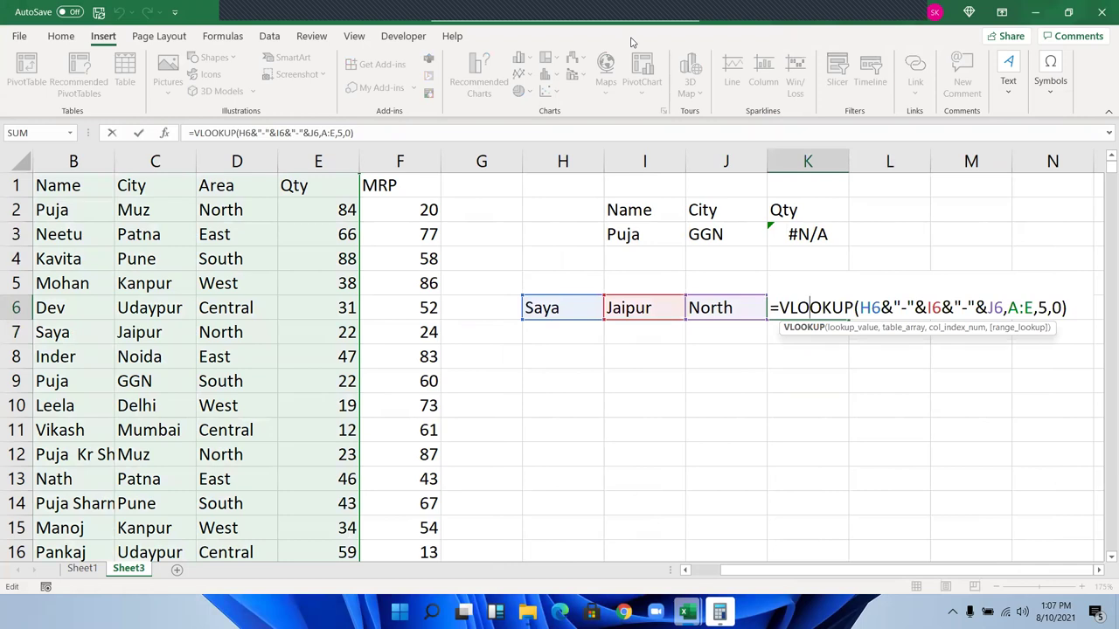
key("Escape")
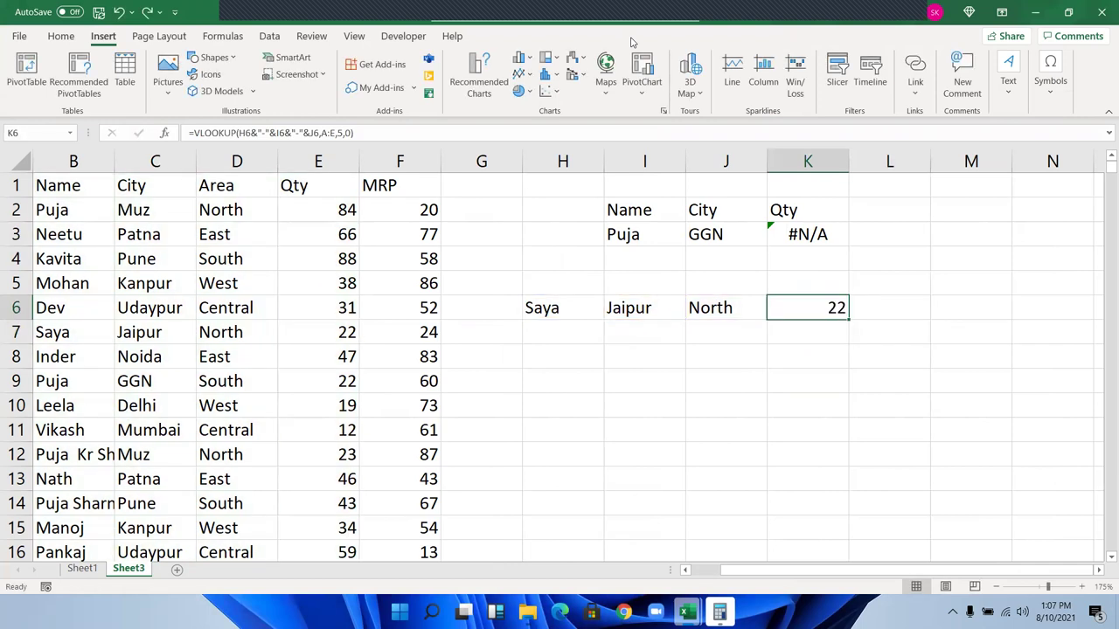
key("Left")
key("Left")
key("Left")
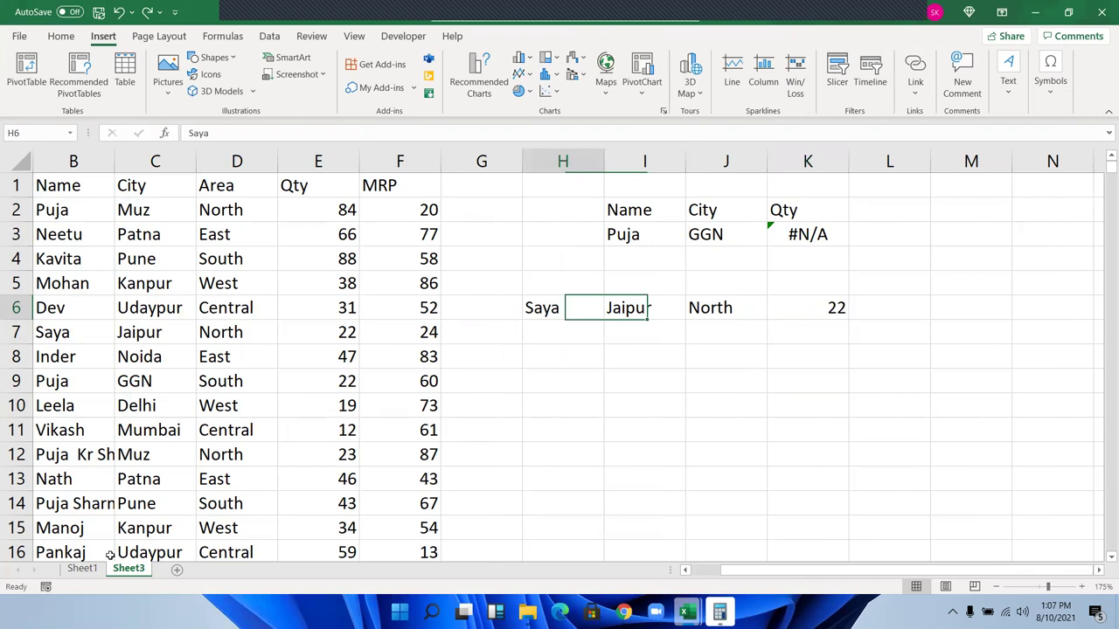
key("Home")
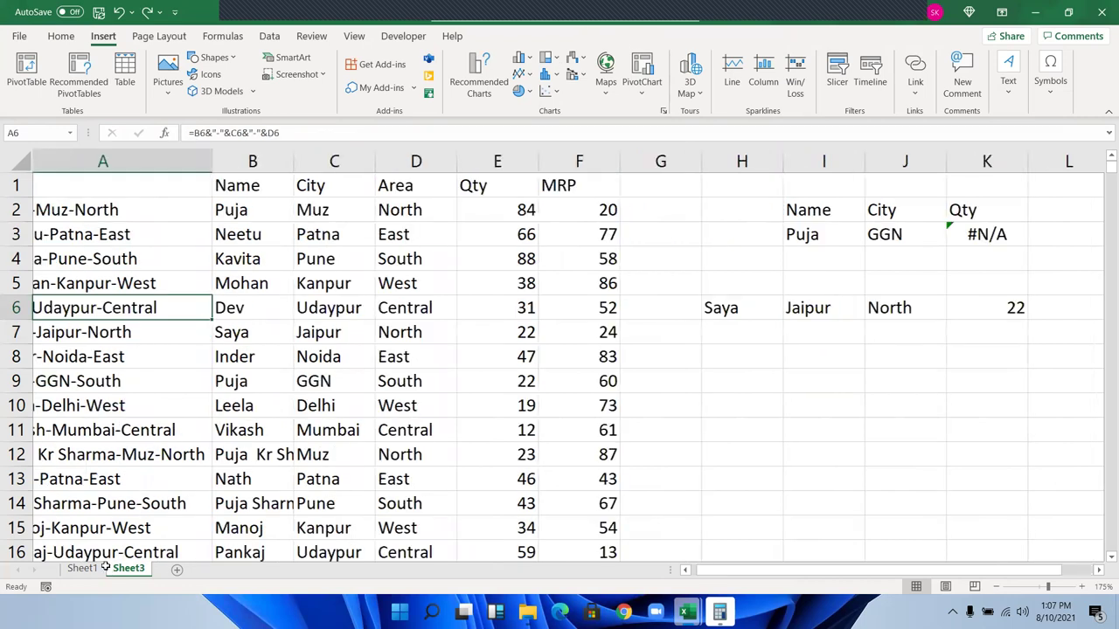
key("Down")
key("Down")
key("Down")
double_click(123, 569)
type("1")
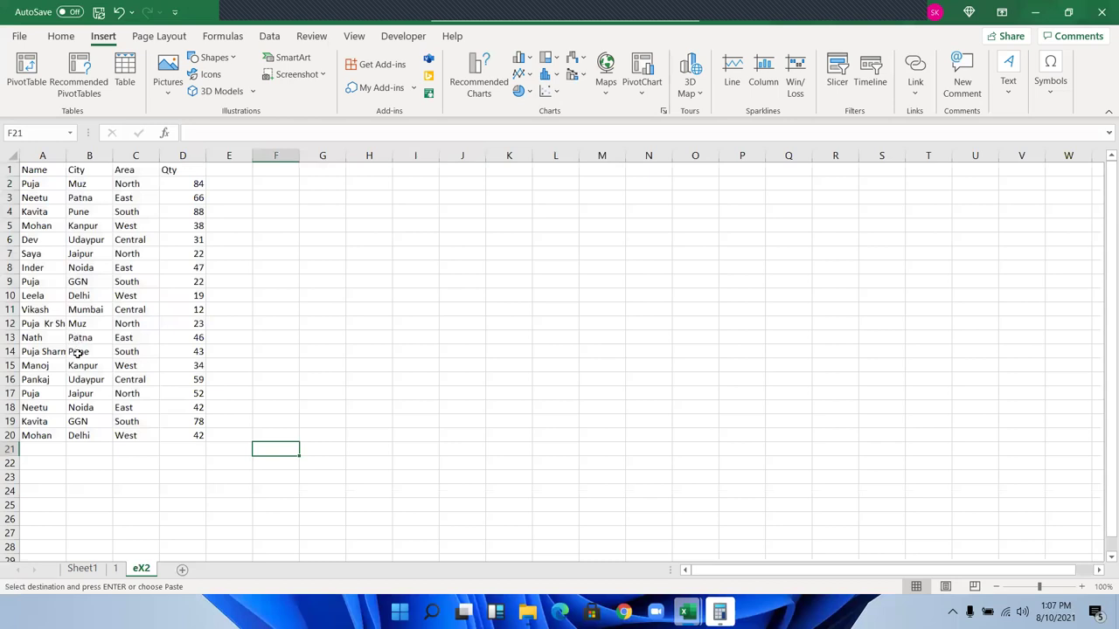
scroll(78, 340, "up", 4)
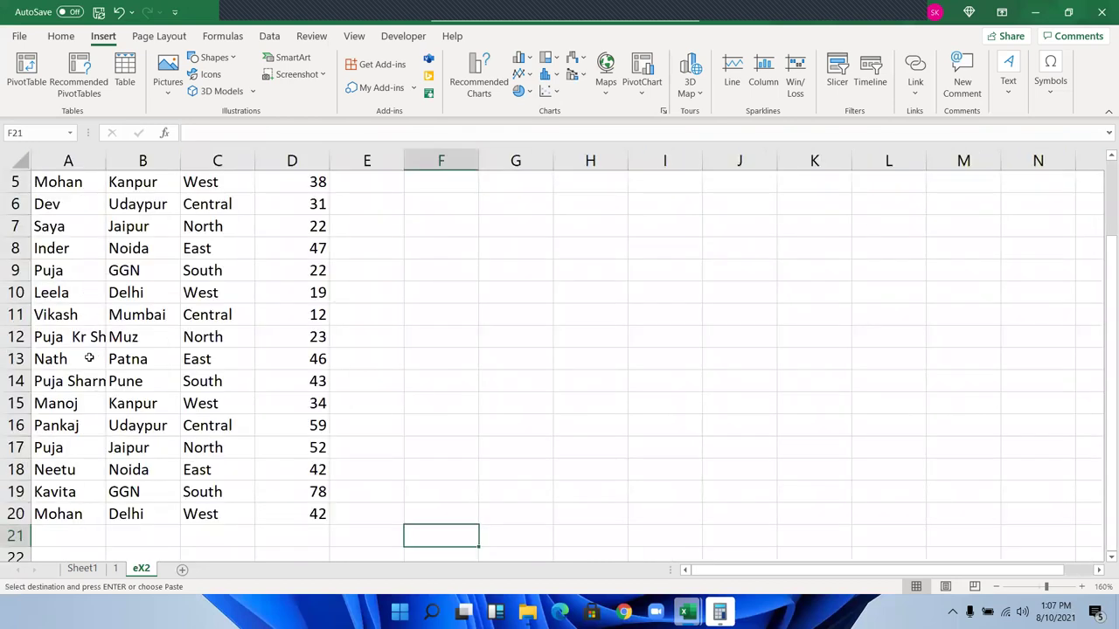
scroll(89, 358, "up", 1)
left_click(88, 356)
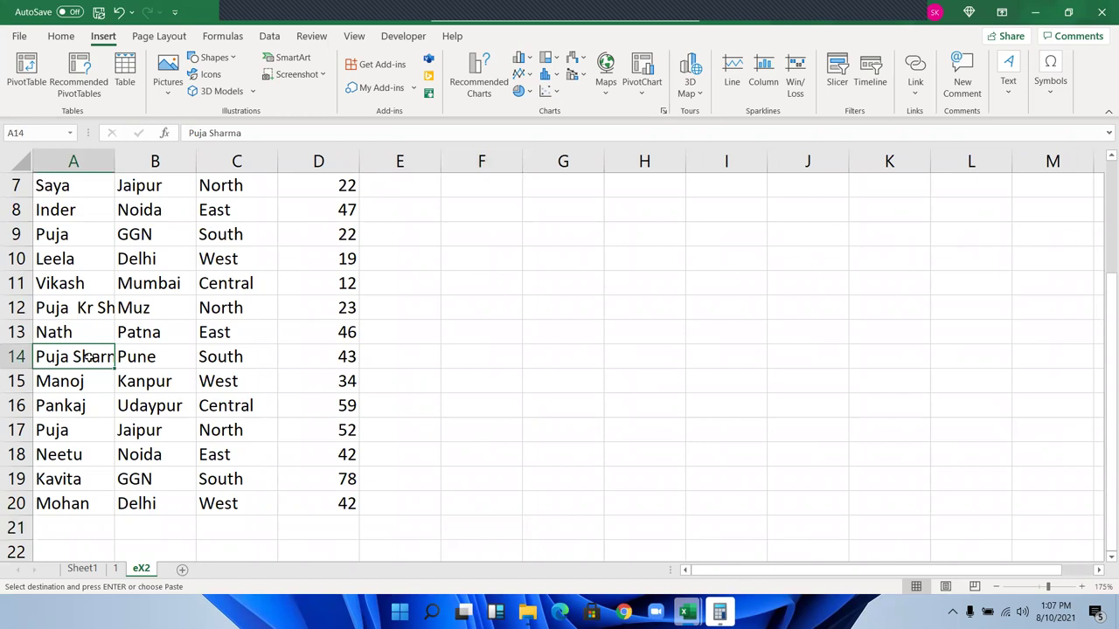
type("dEv")
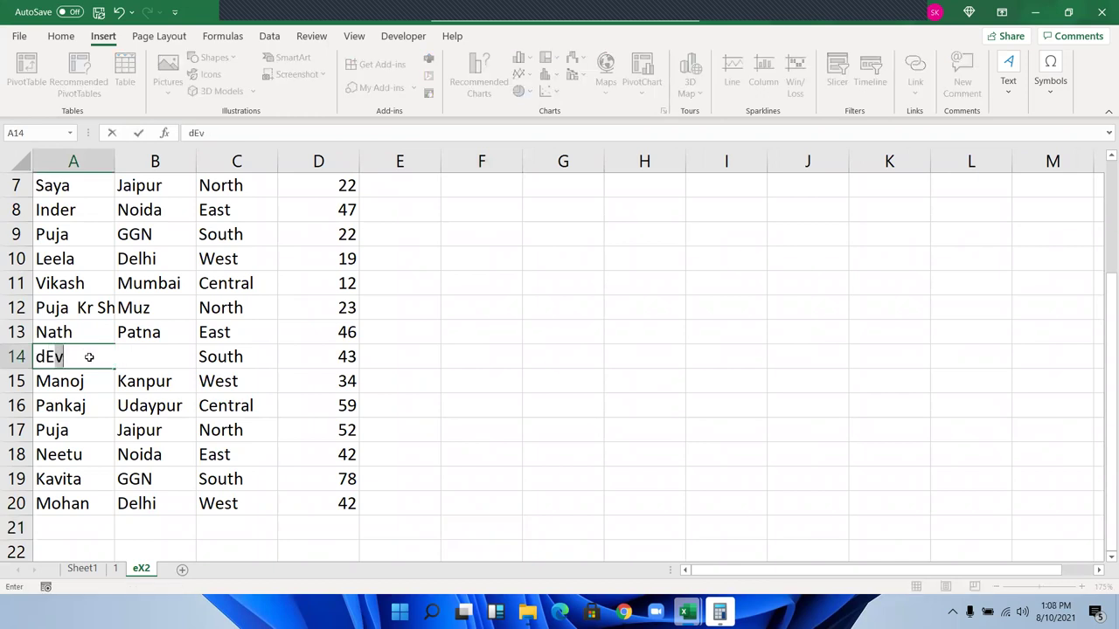
scroll(89, 356, "up", 1)
scroll(89, 357, "up", 2)
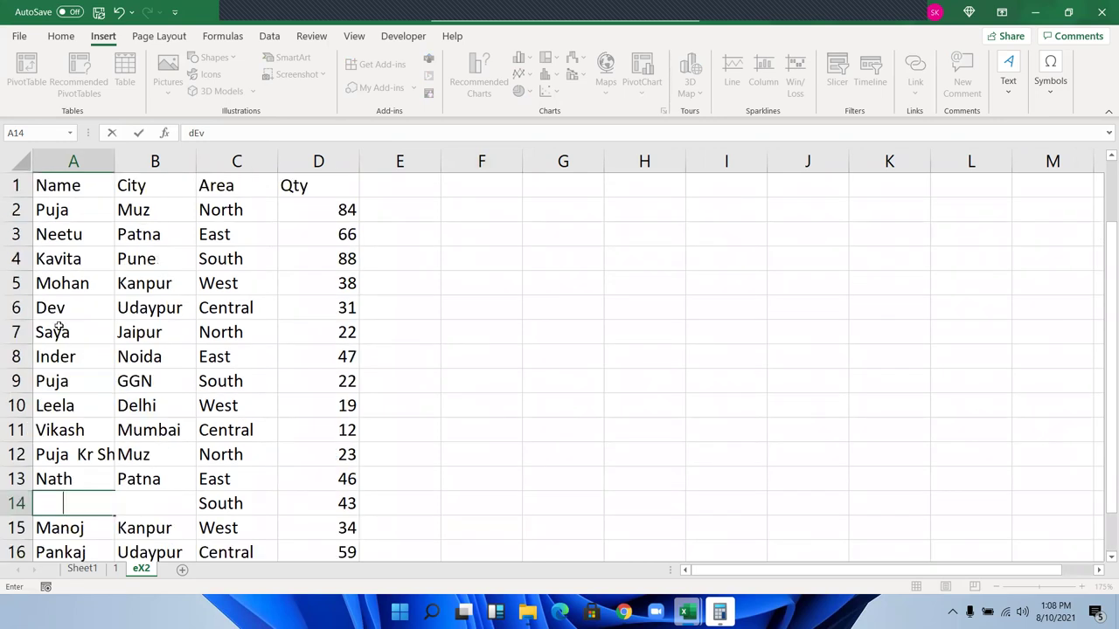
key("Escape")
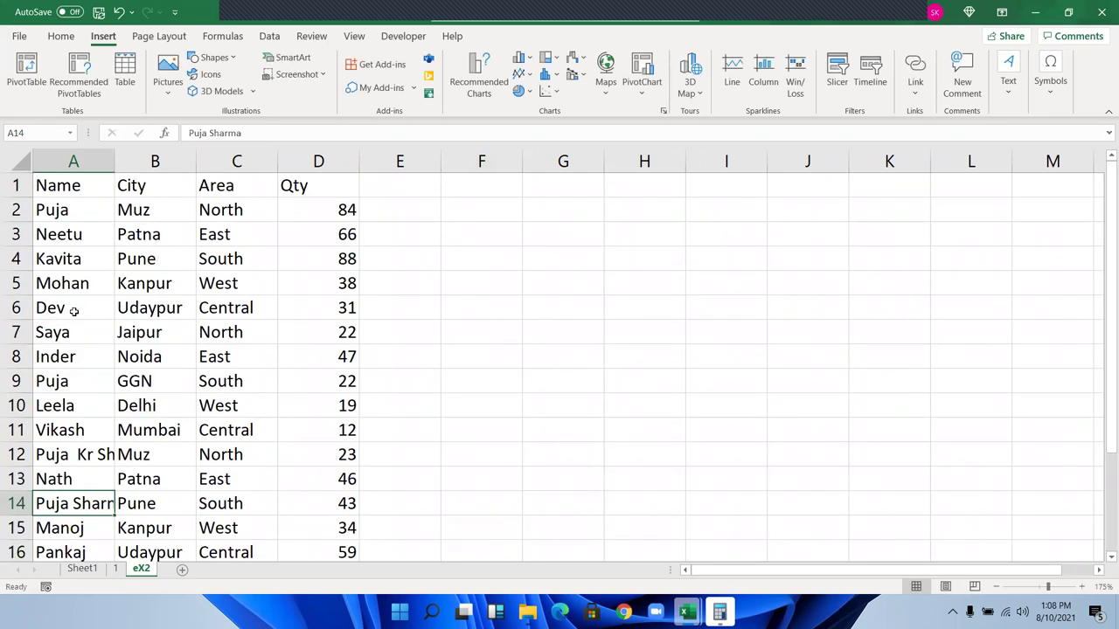
left_click(74, 311)
double_click(74, 311)
type("kUM")
key("BackSpace")
key("BackSpace")
key("BackSpace")
type("Kumasr")
key("BackSpace")
key("BackSpace")
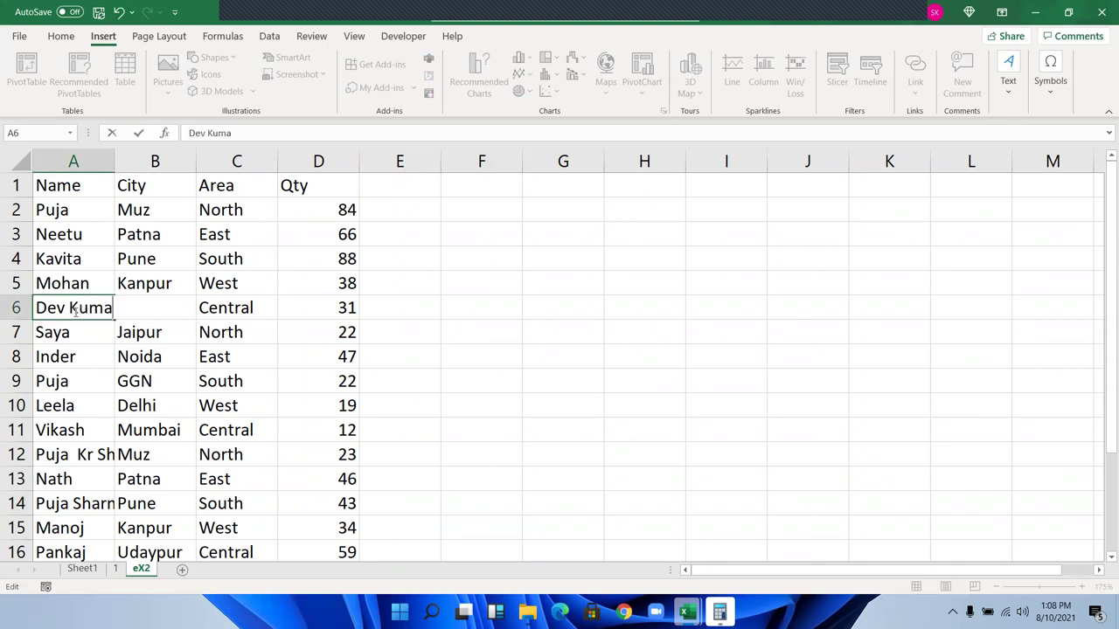
type("r Singh")
double_click(41, 384)
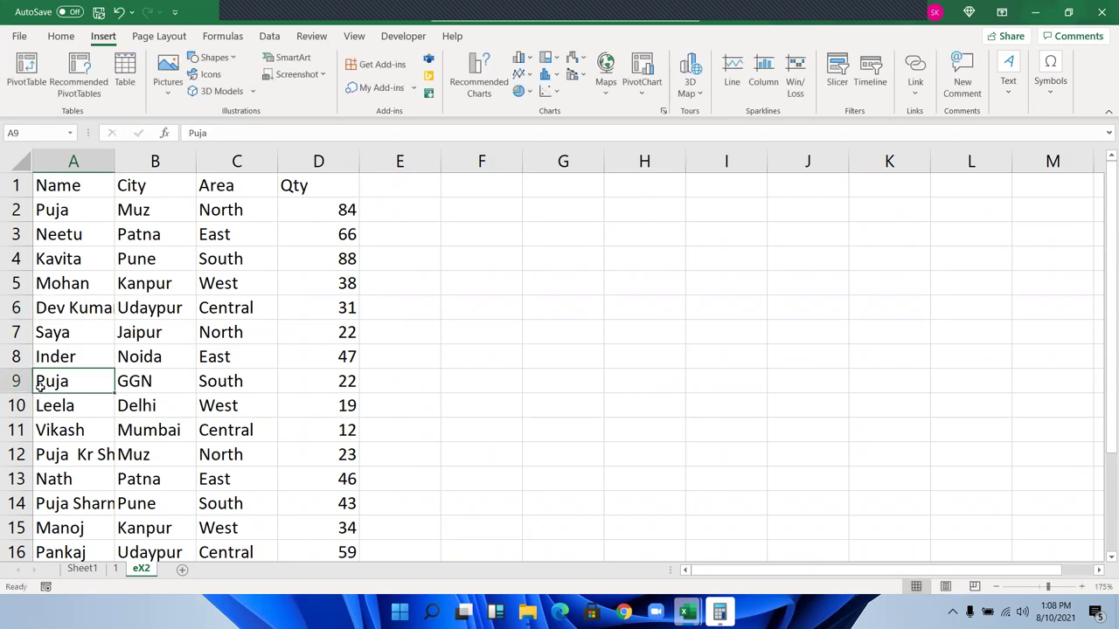
double_click(48, 381)
type("Kumar ")
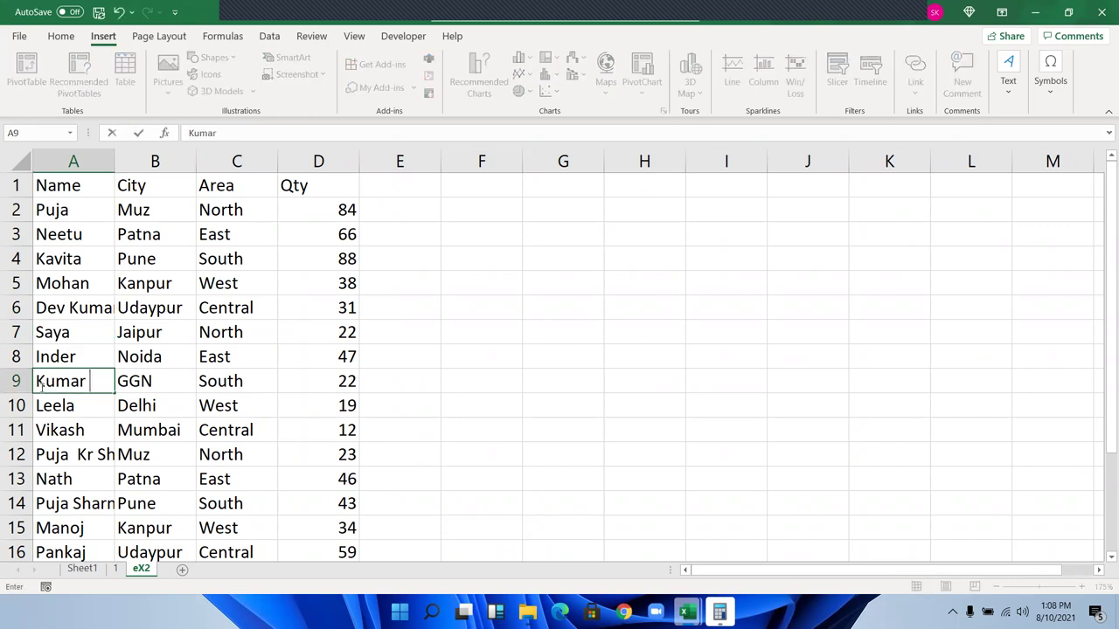
type("Dev")
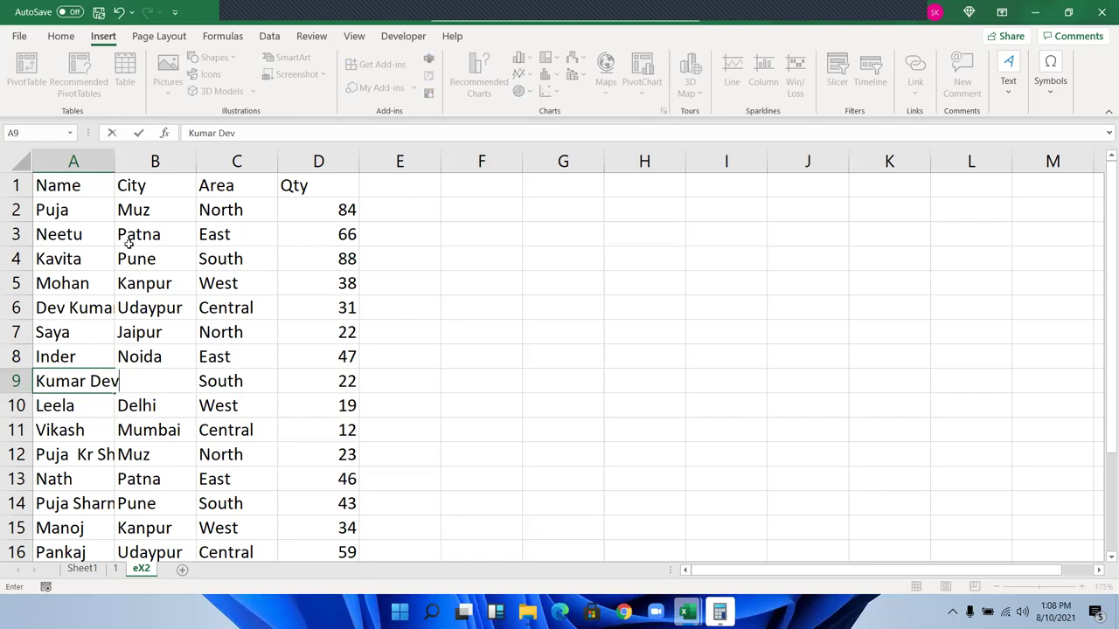
key("Return")
key("Return")
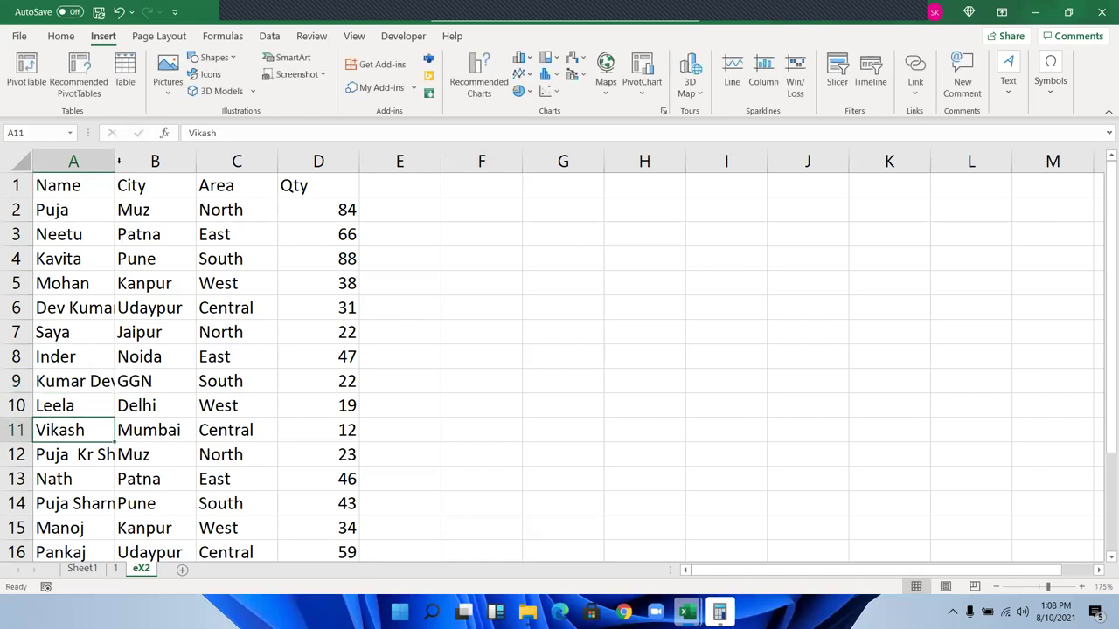
double_click(114, 162)
left_click(97, 308)
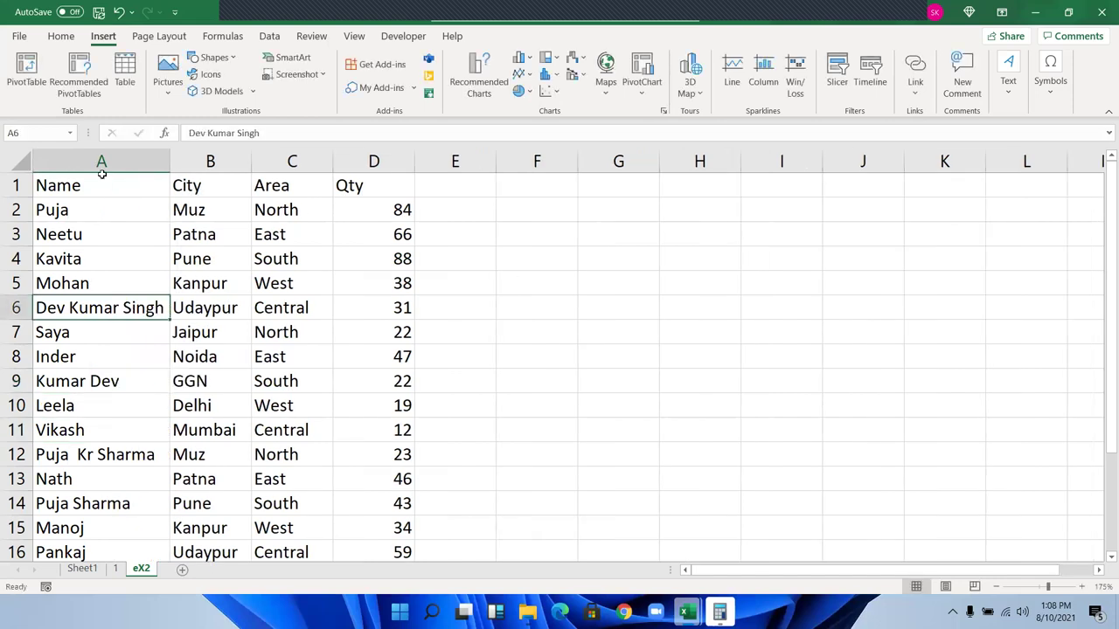
key("ctrl+Home")
- Copy the Name header into F4 and enter Dev below it in F5
key("ctrl+c")
left_click(541, 257)
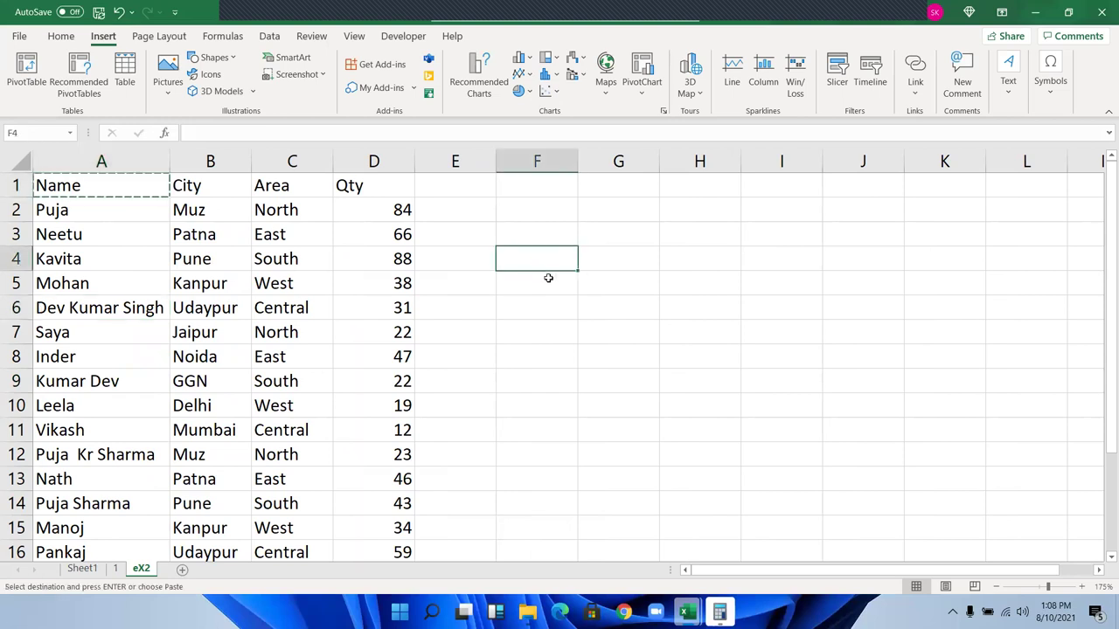
key("ctrl+v")
key("Return")
type("Dev")
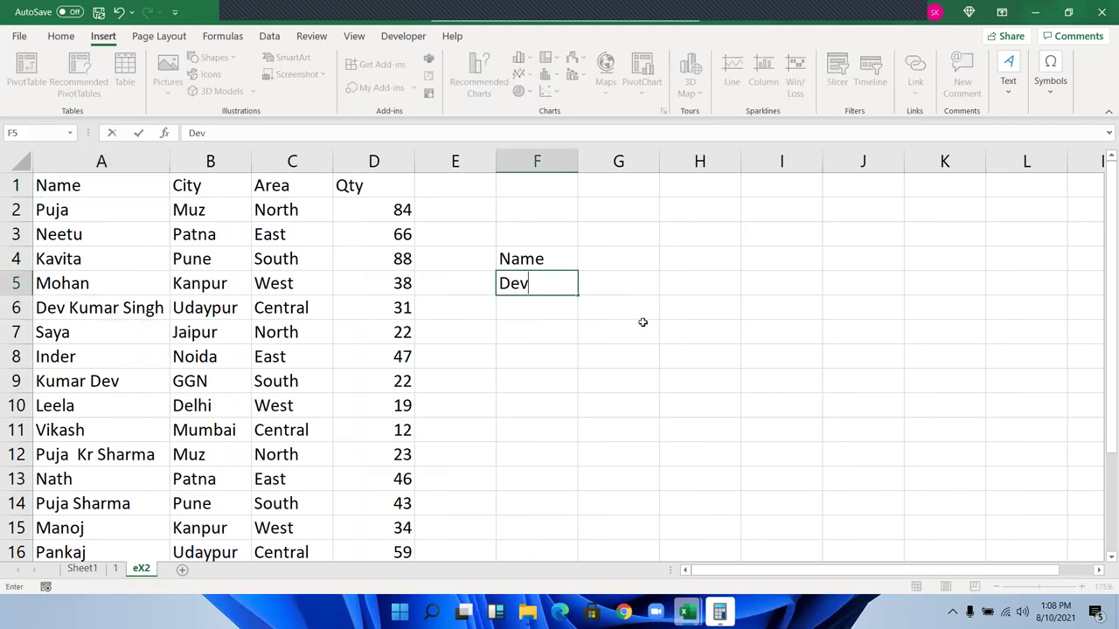
key("Tab")
- Enter =VLOOKUP(F5,A:D,4,0) in G5 to look up Dev's Qty
type("=")
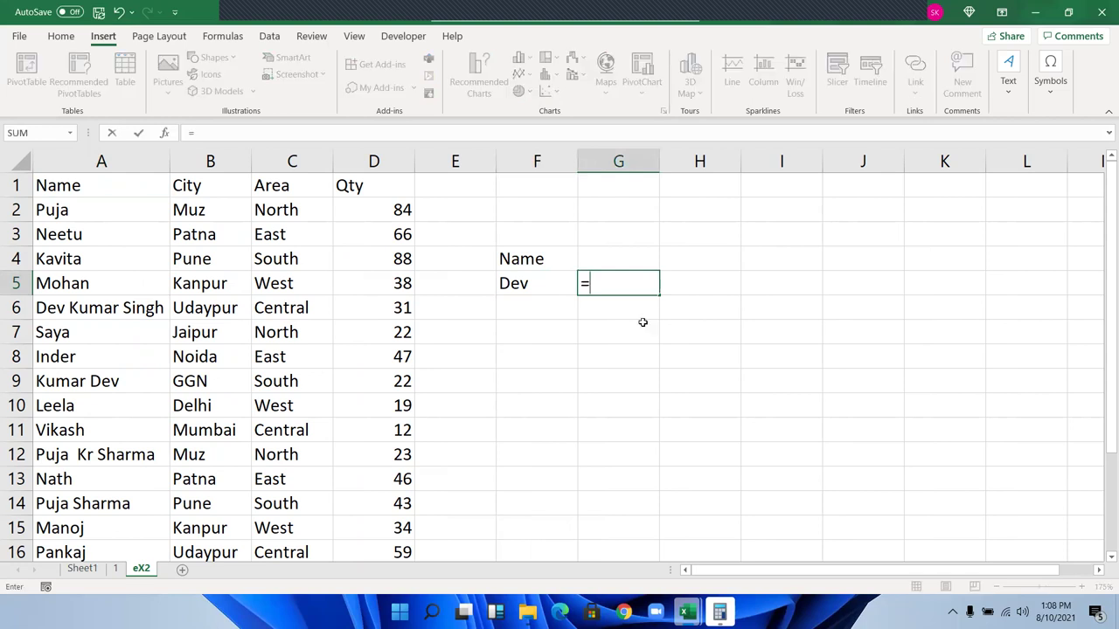
type("VLOOKUP(")
key("Left")
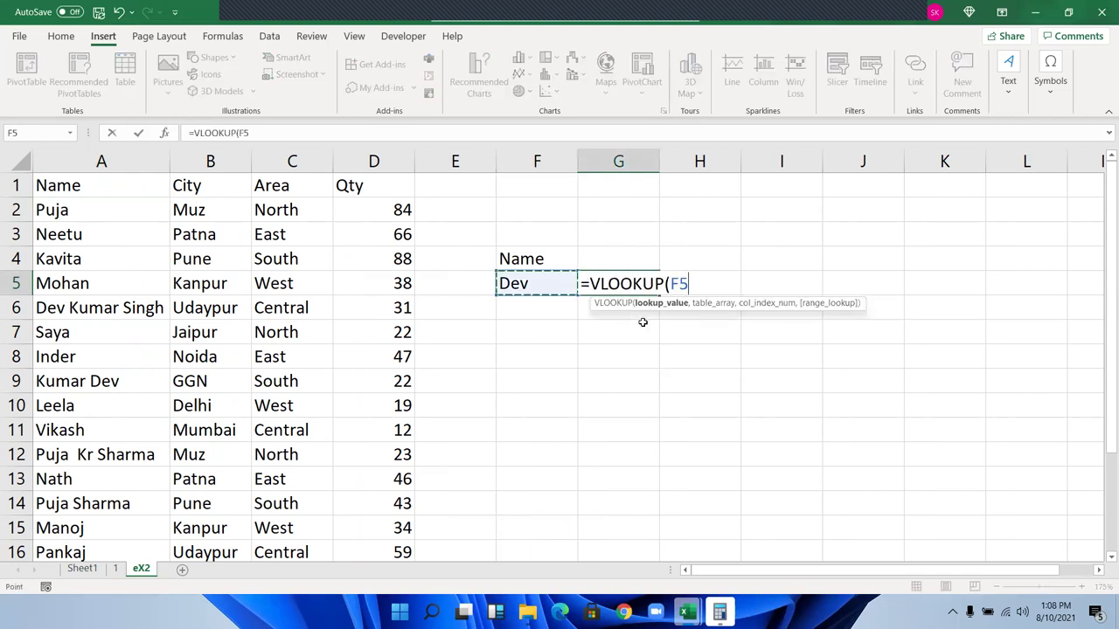
type(",")
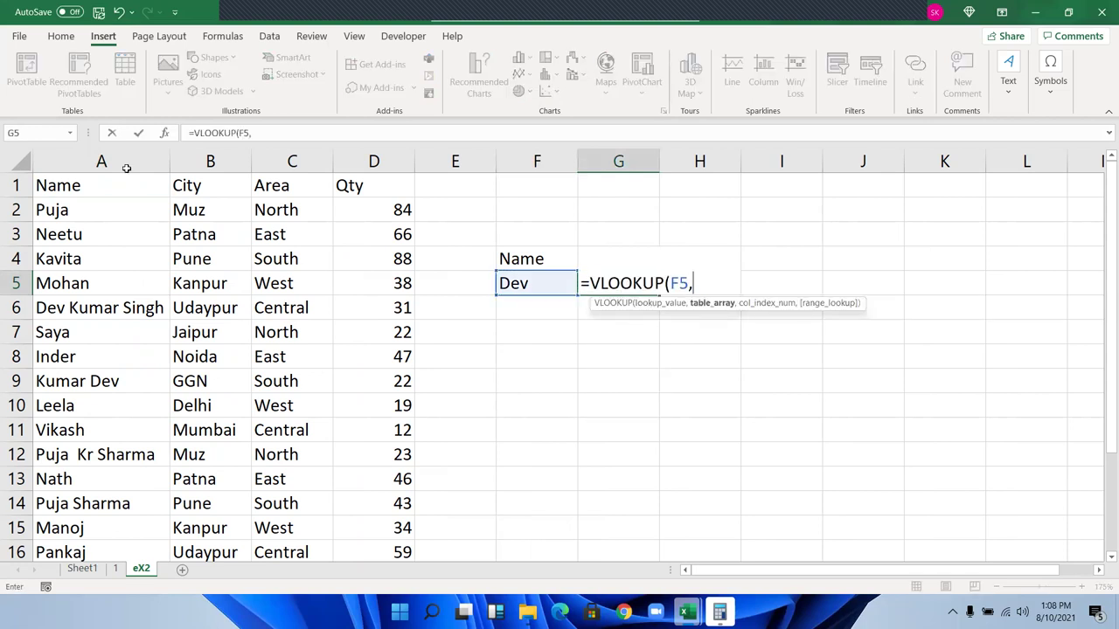
left_click_drag(101, 162, 347, 186)
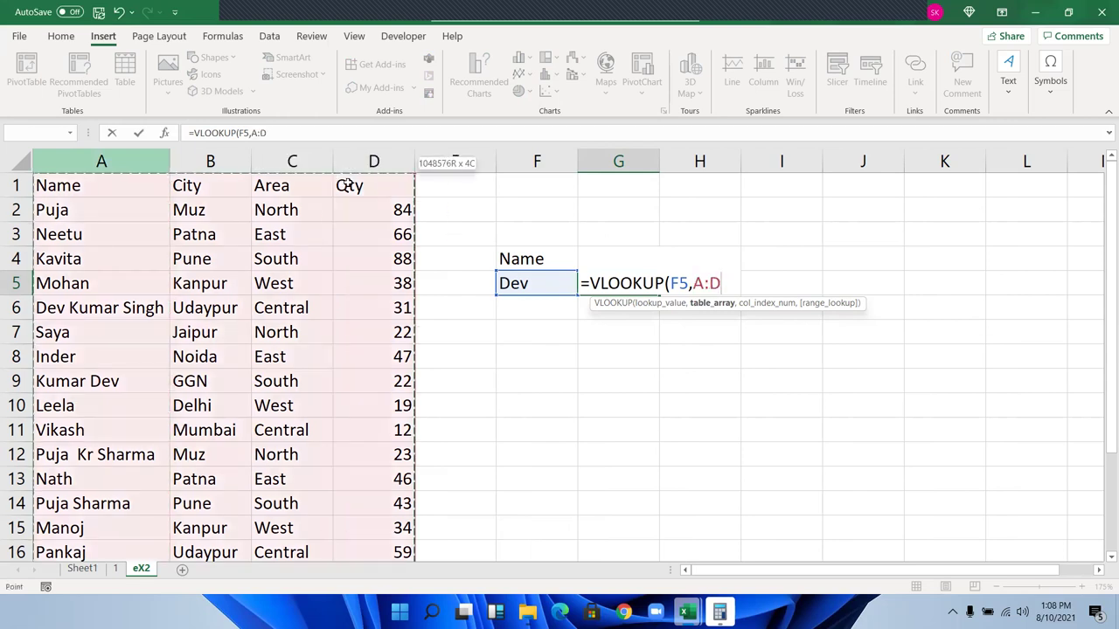
type(",")
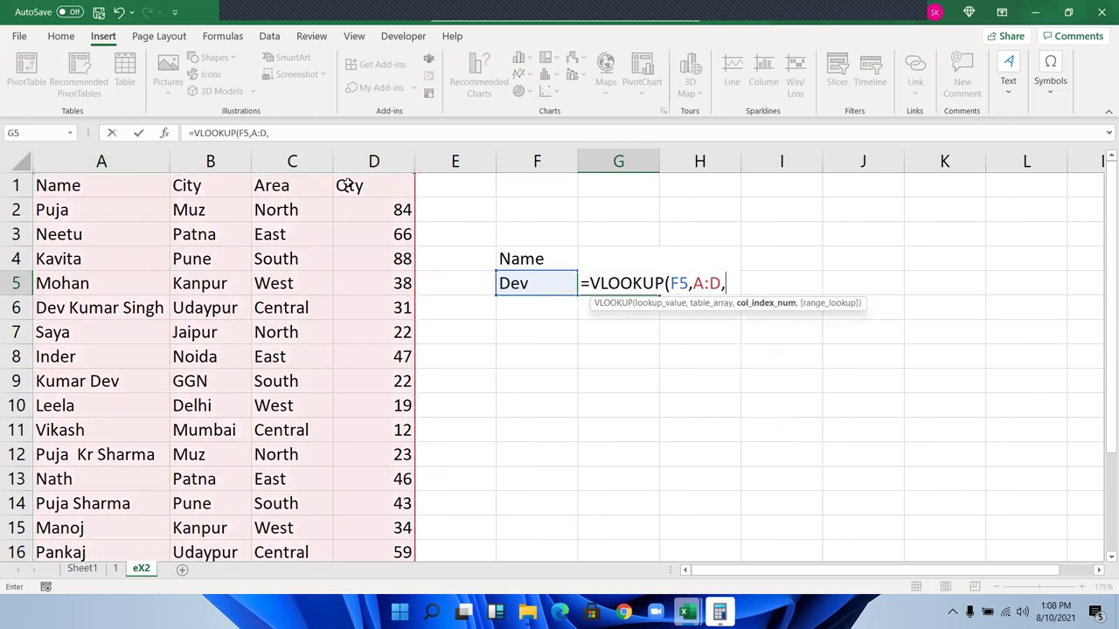
type("4,0")
key("Left")
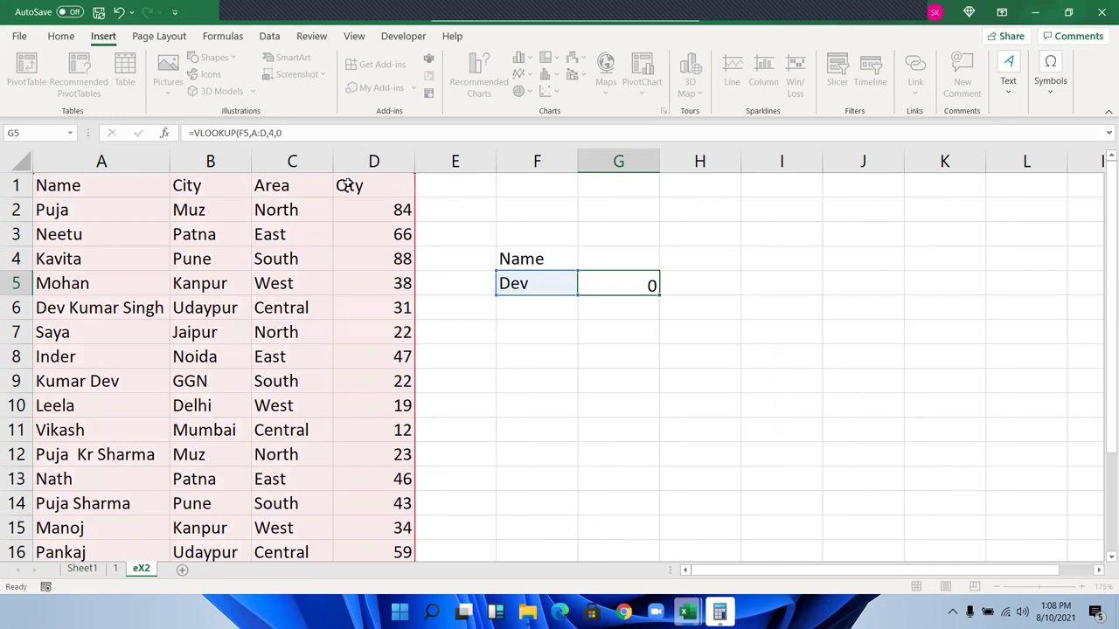
key("Right")
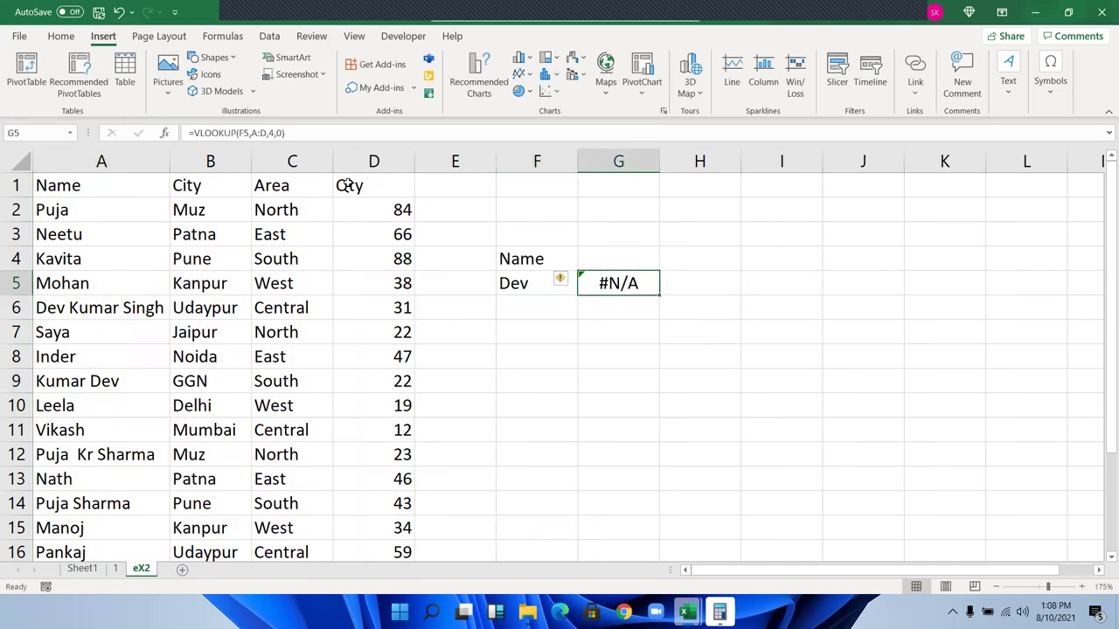
- Try 1 as G5's match argument, then restore exact match 0
key("F2")
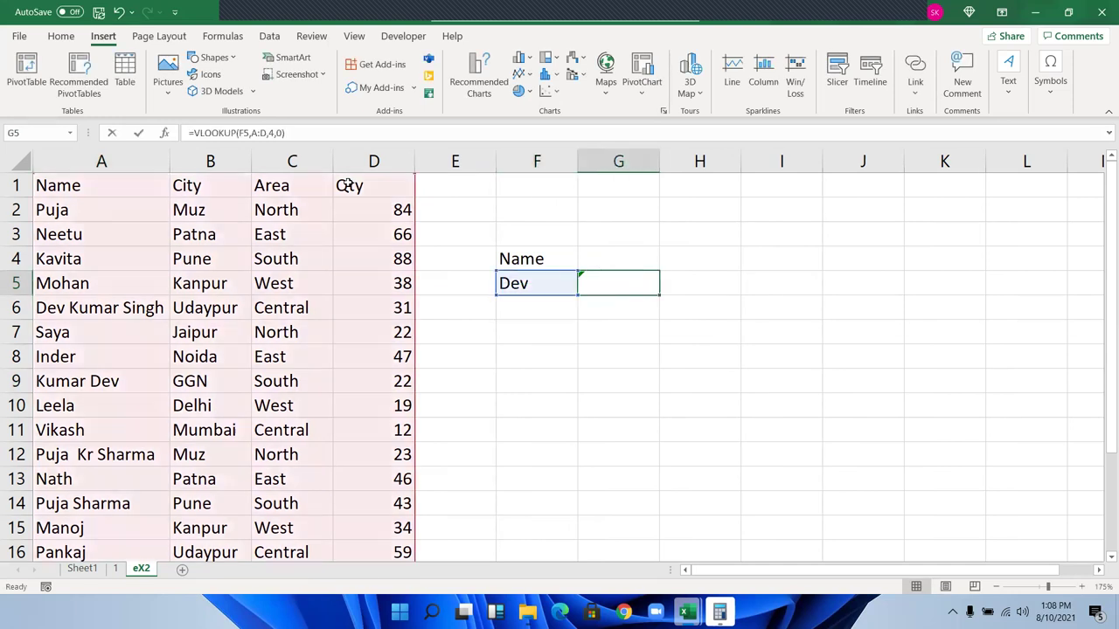
key("BackSpace")
type("1")
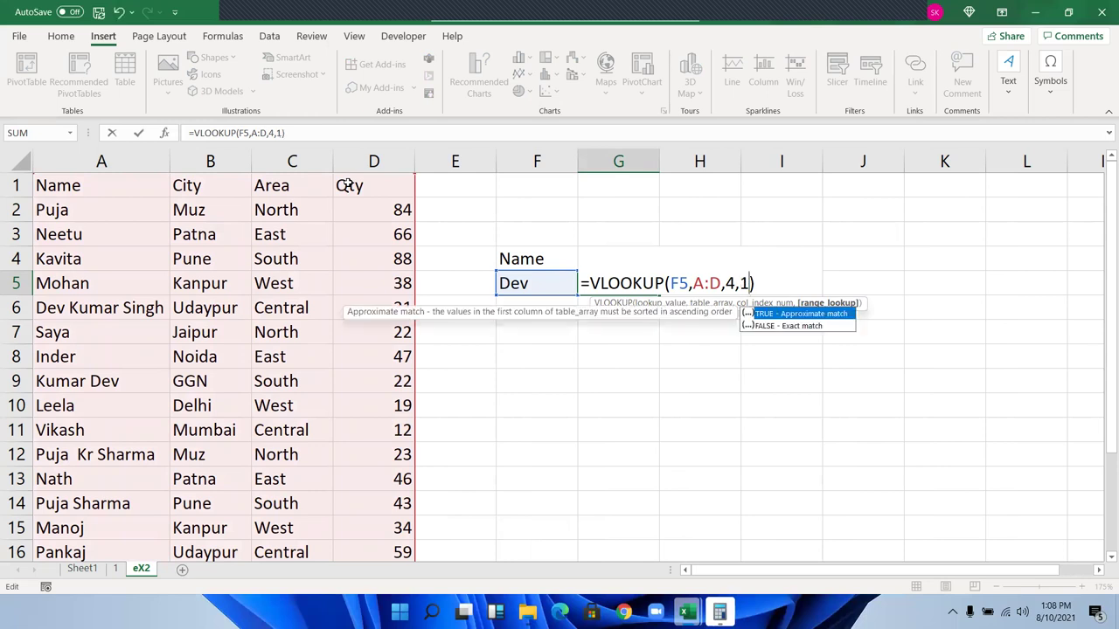
key("Down")
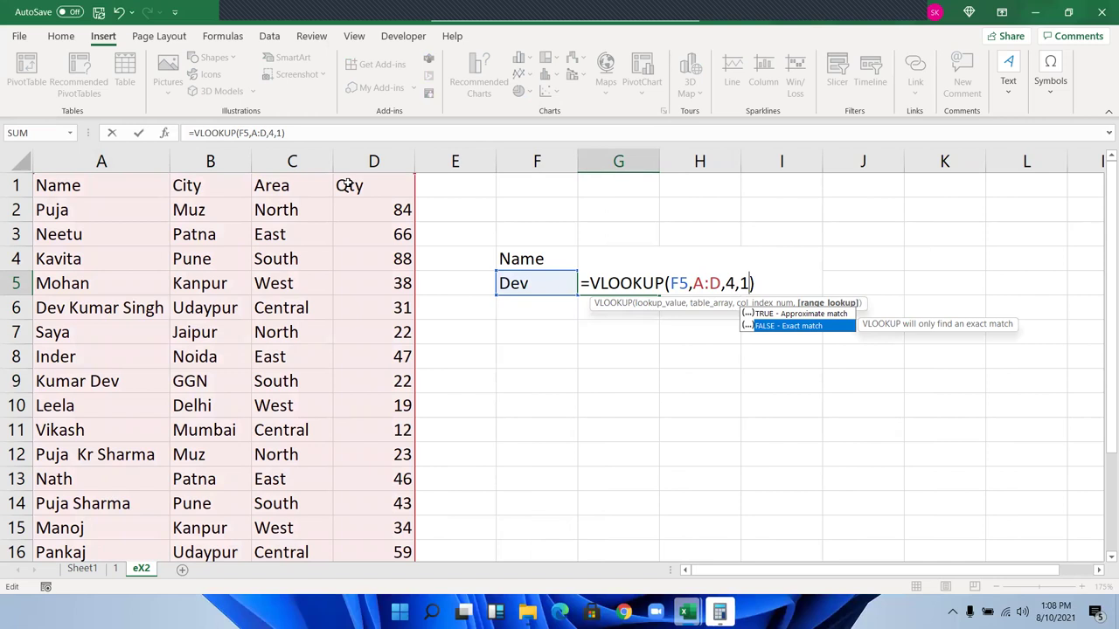
key("Up")
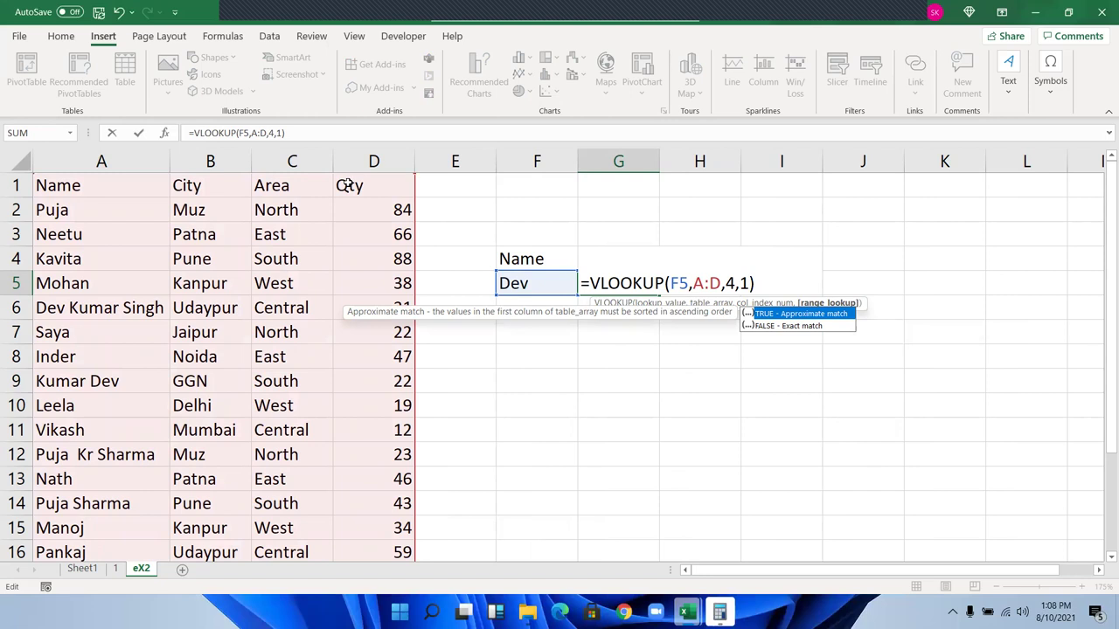
key("BackSpace")
type("0")
key("Return")
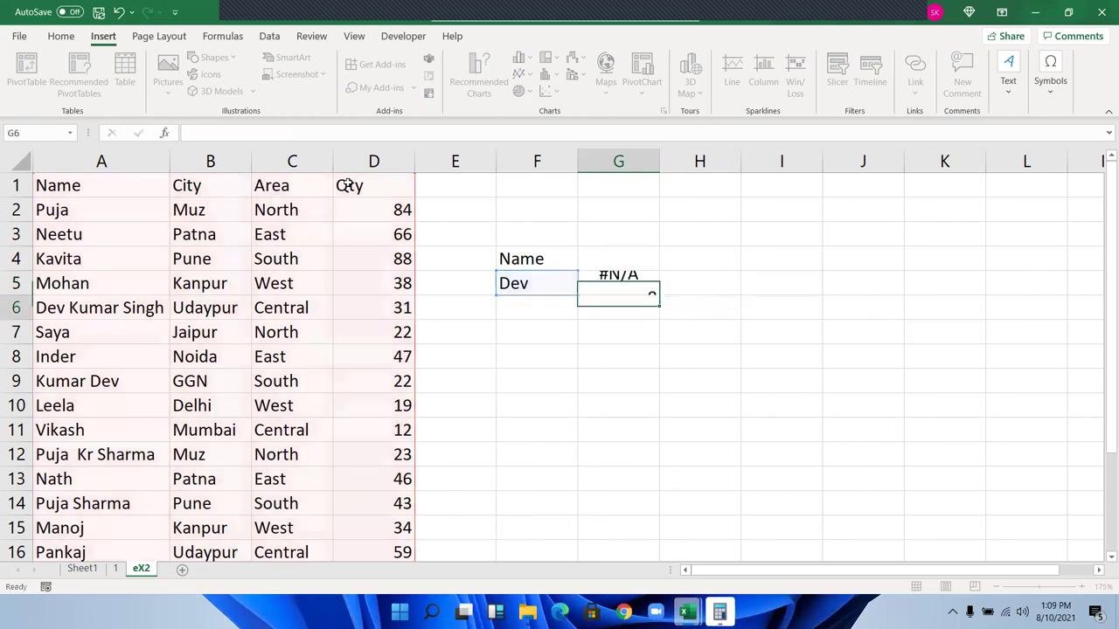
- Go back to F5 and place the cursor before Dev
key("Up")
key("Left")
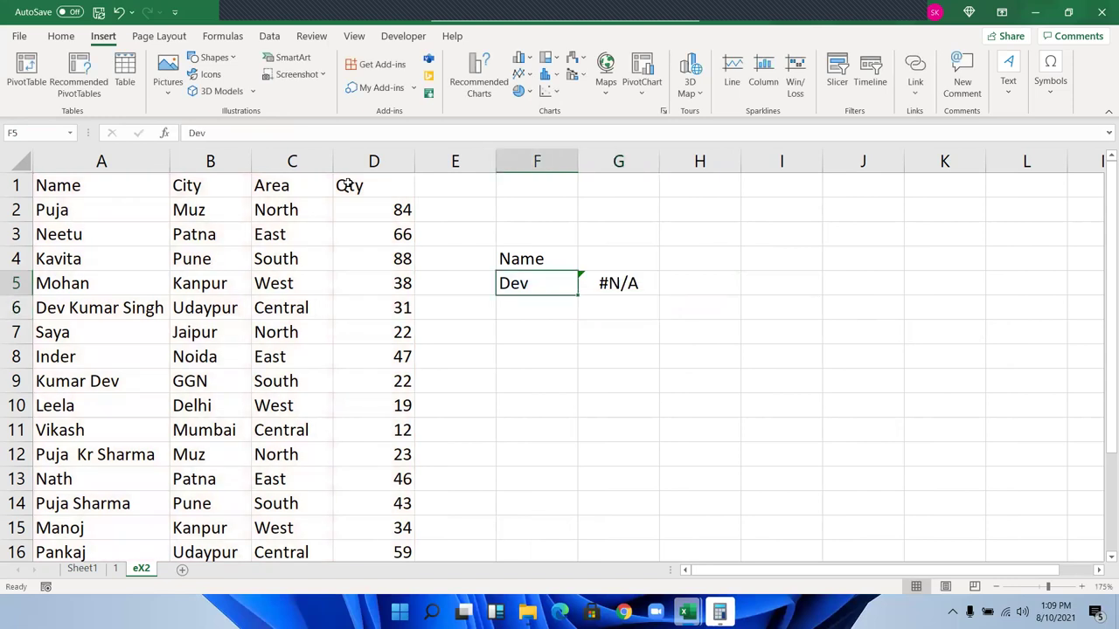
key("F2")
key("Left")
key("Left")
key("Left")
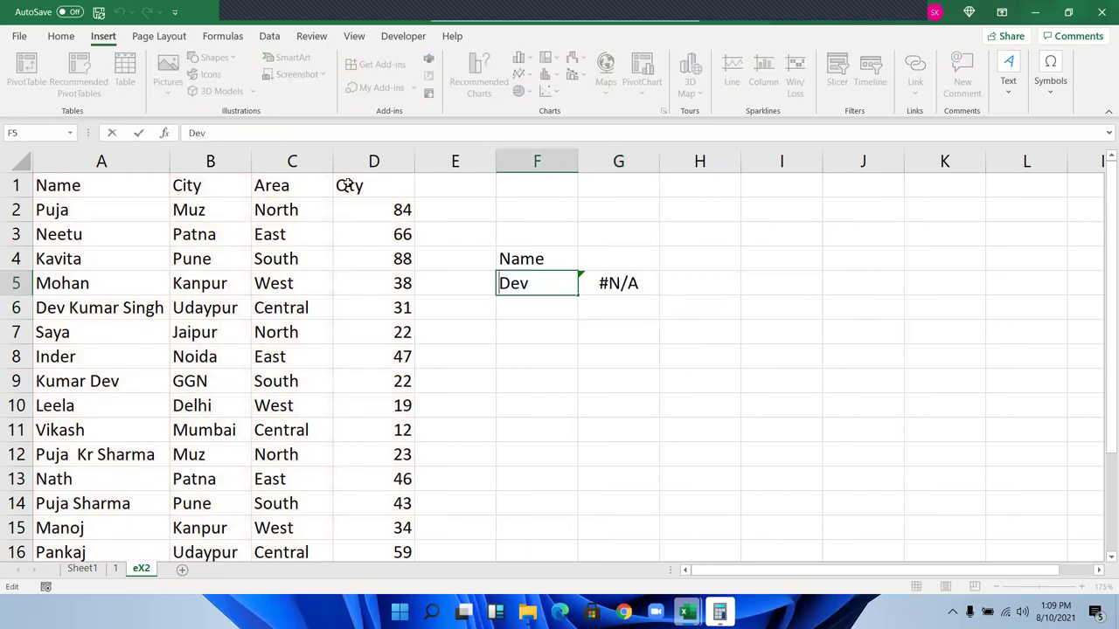
- Wrap the search name as *Dev* so G5 returns 31
type("*")
key("Right")
key("Right")
key("Right")
type("*")
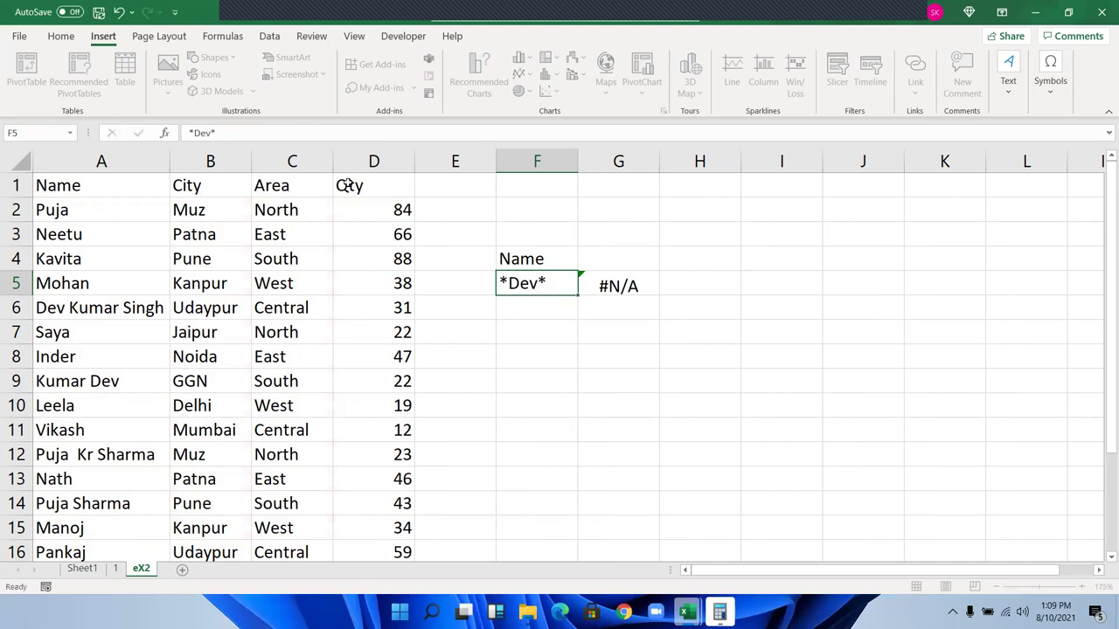
key("Return")
left_click(617, 282)
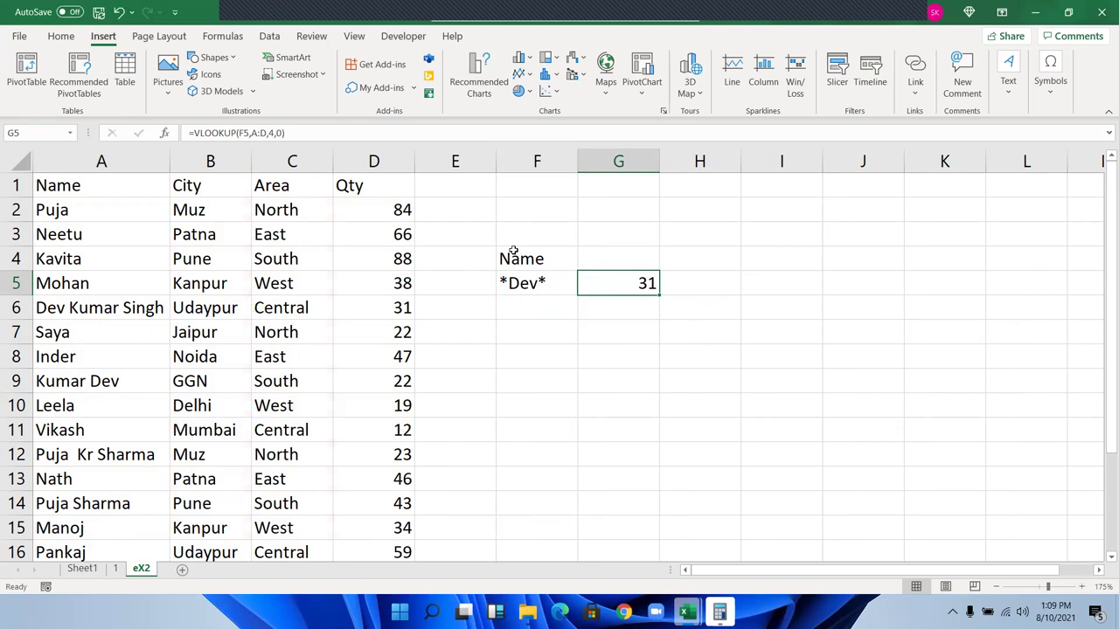
left_click(63, 35)
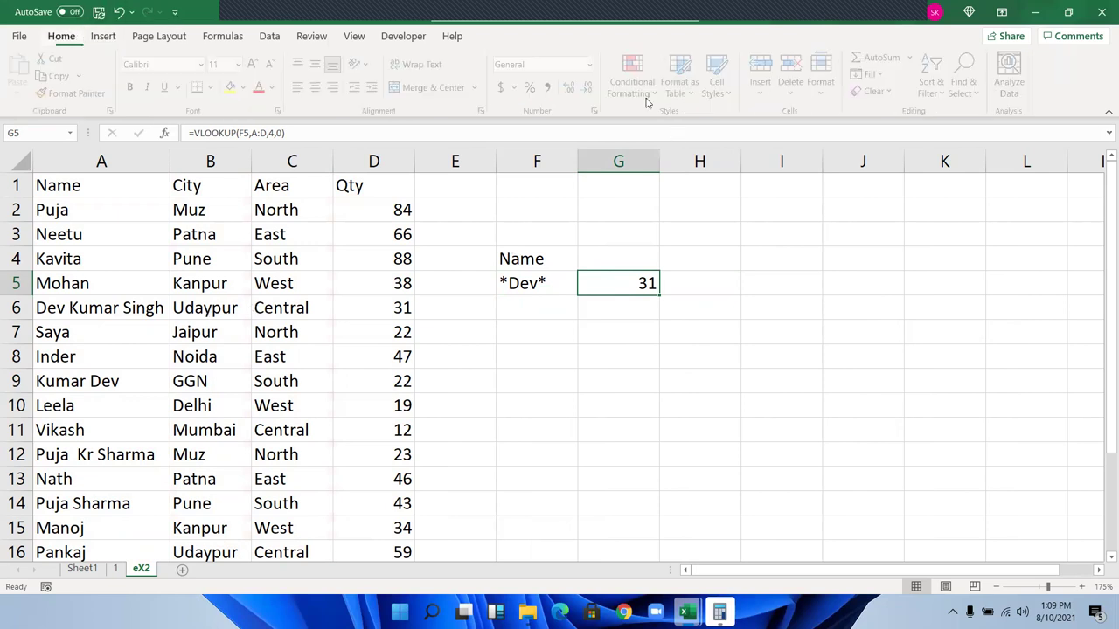
left_click(637, 80)
mouse_move(682, 123)
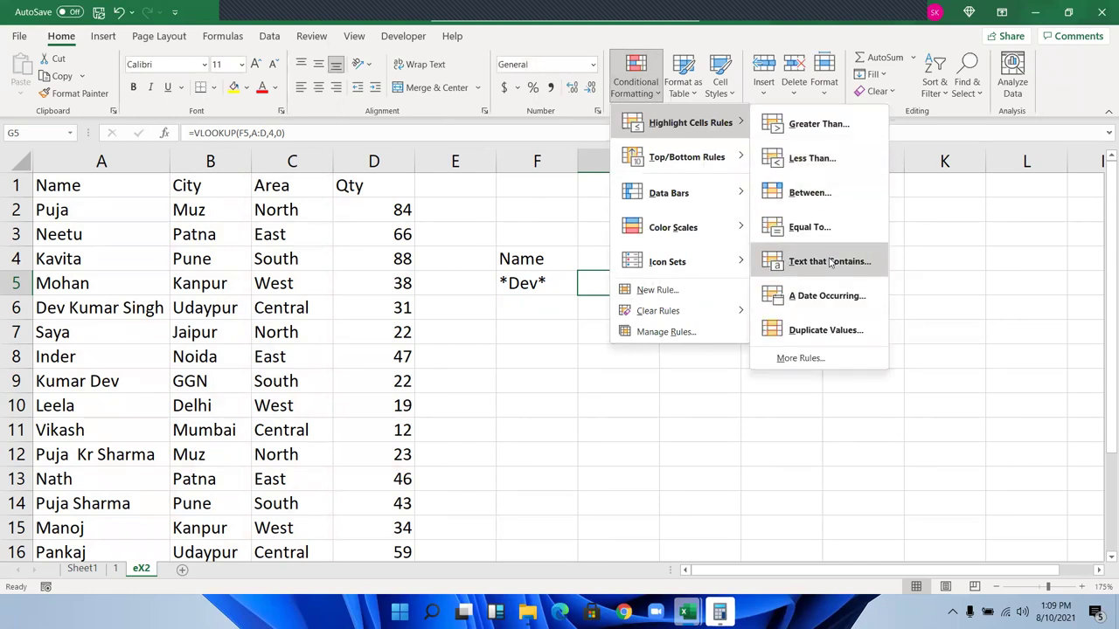
key("Escape")
double_click(540, 282)
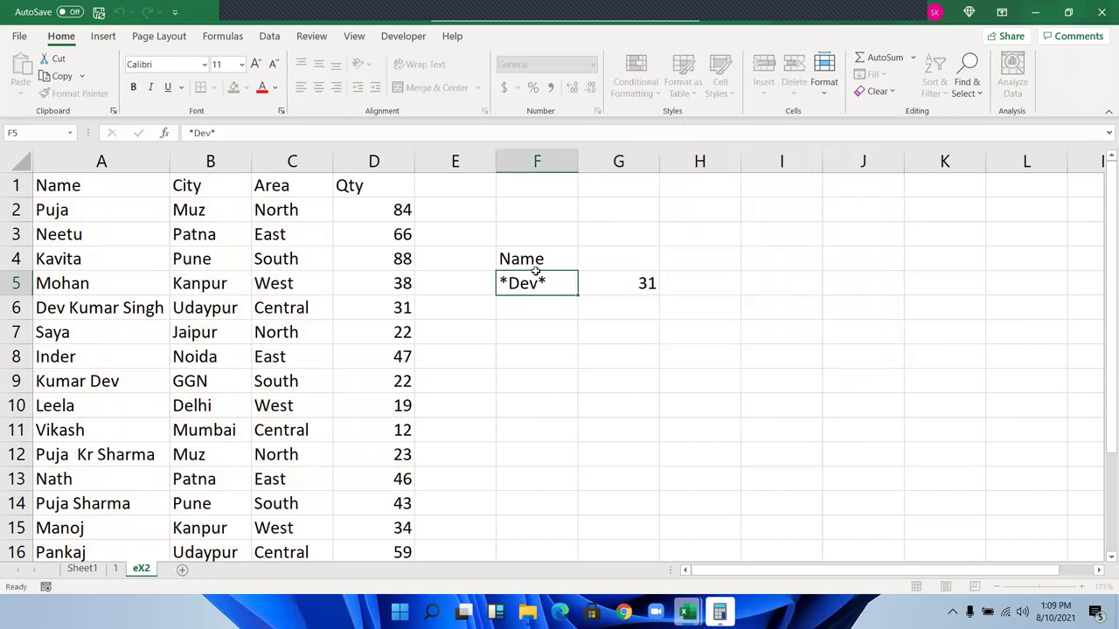
key("Return")
left_click(90, 307)
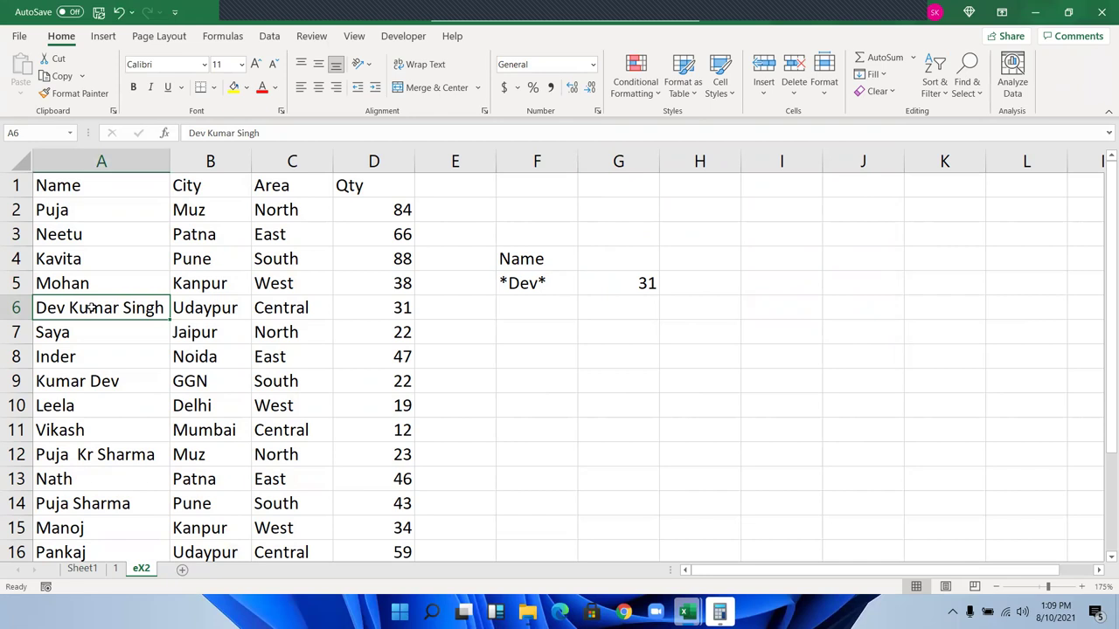
- Inspect G5 and the asterisks in F5 without changing anything
left_click(631, 285)
double_click(530, 282)
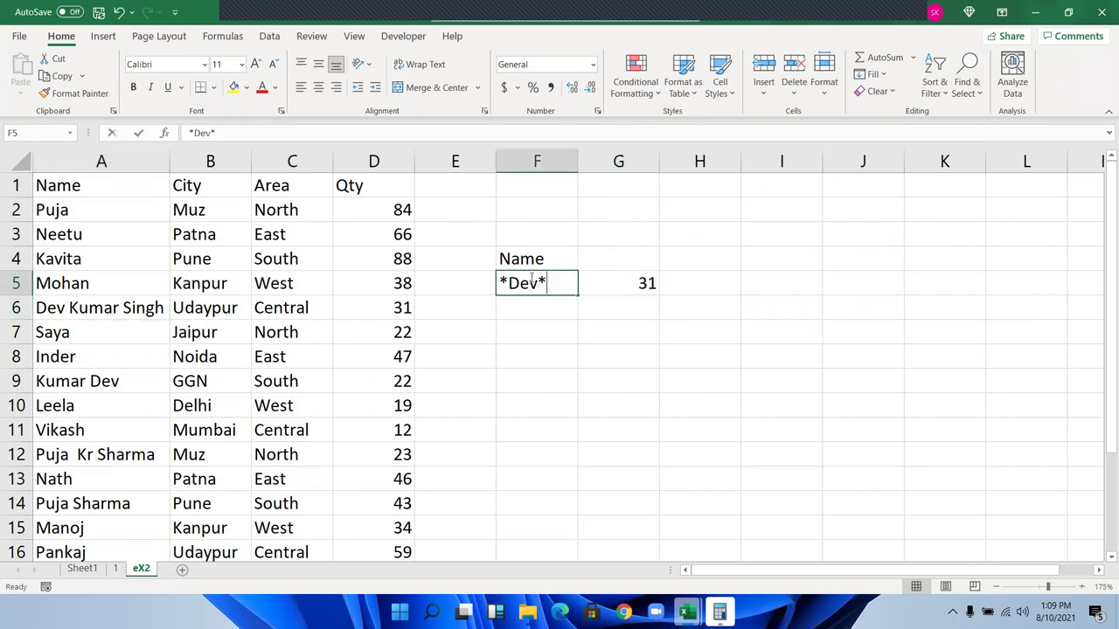
key("Home")
key("shift+Right")
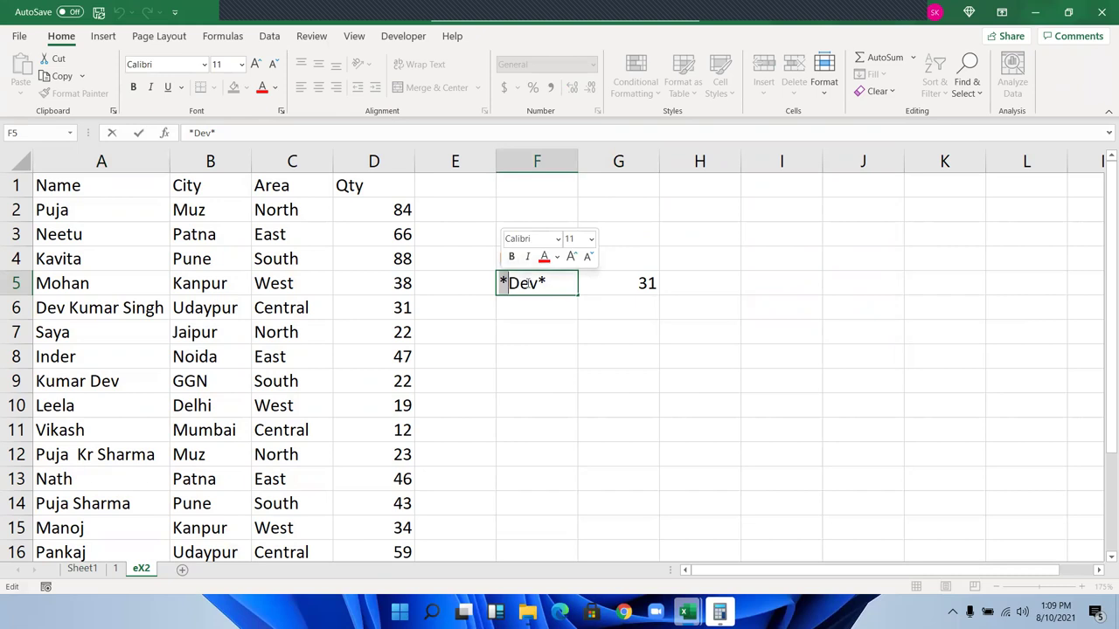
left_click_drag(549, 282, 541, 283)
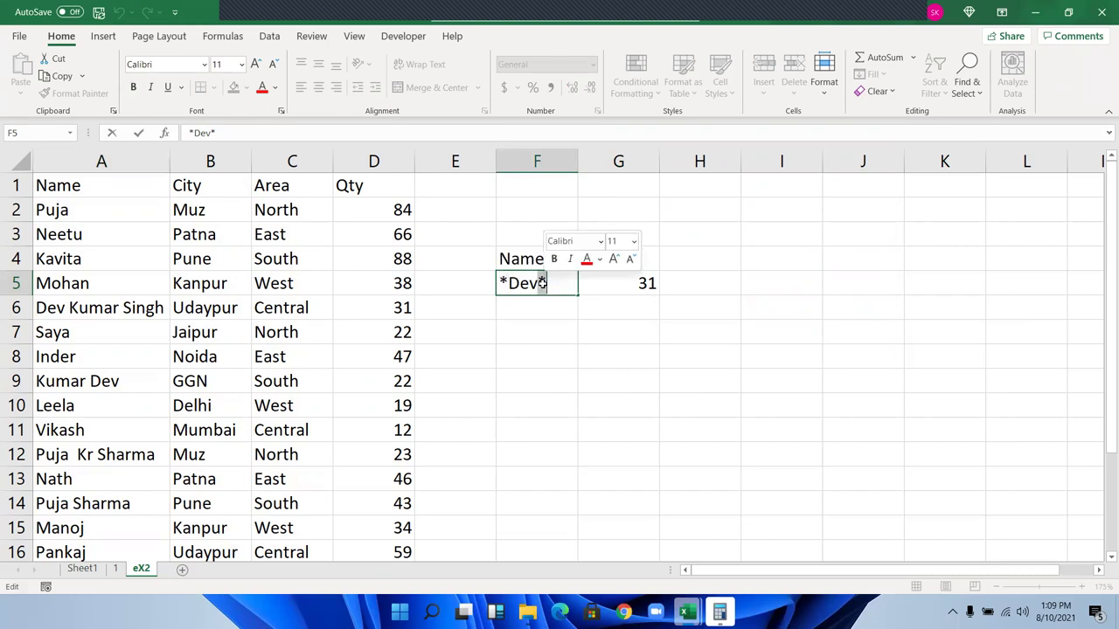
key("Tab")
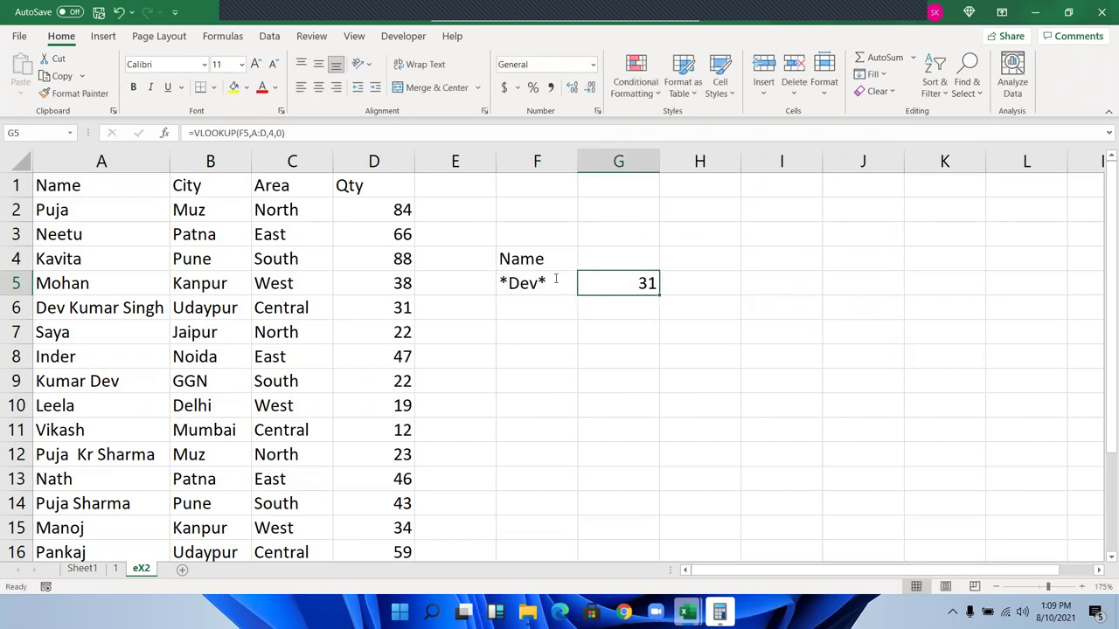
- Change F5 to *Dev so G5 returns 22, matching Kumar Dev in A9
left_click(554, 278)
double_click(555, 278)
key("BackSpace")
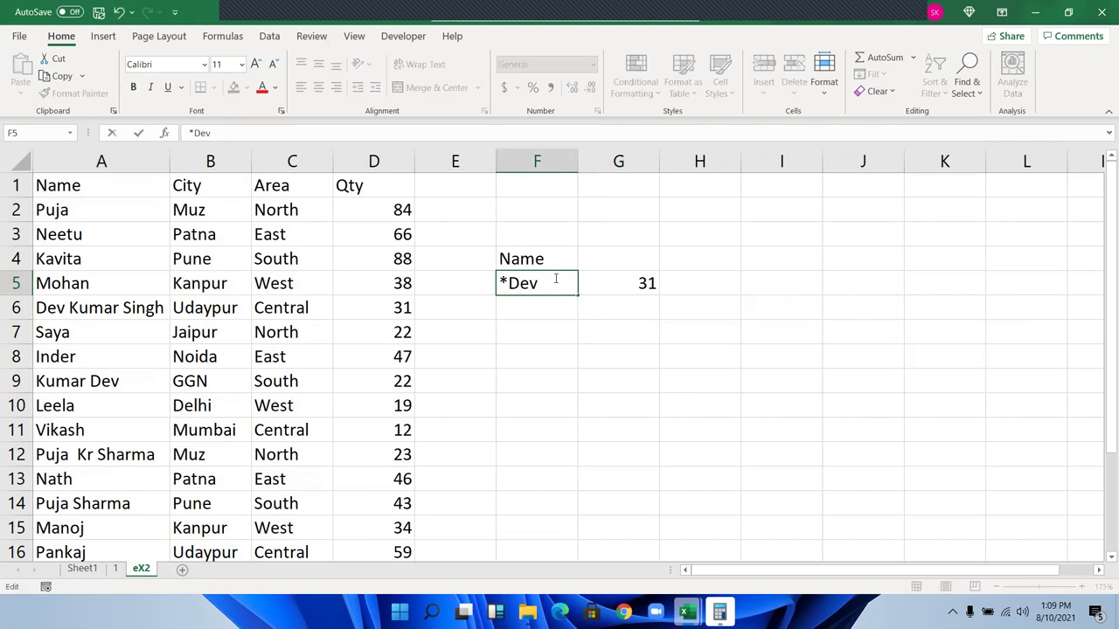
double_click(510, 280)
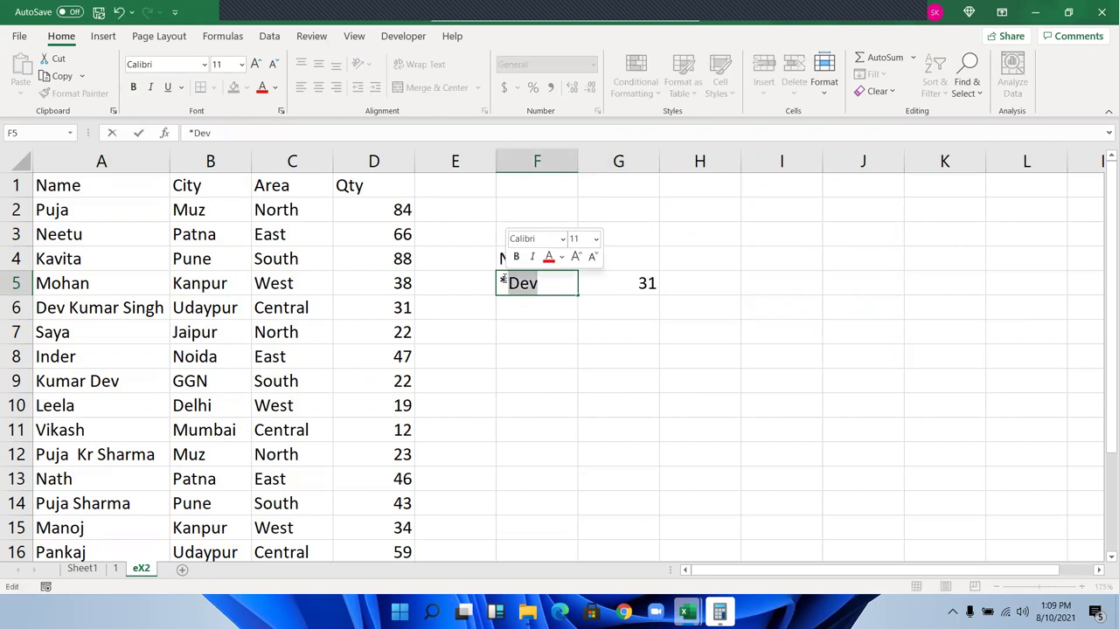
left_click(503, 278)
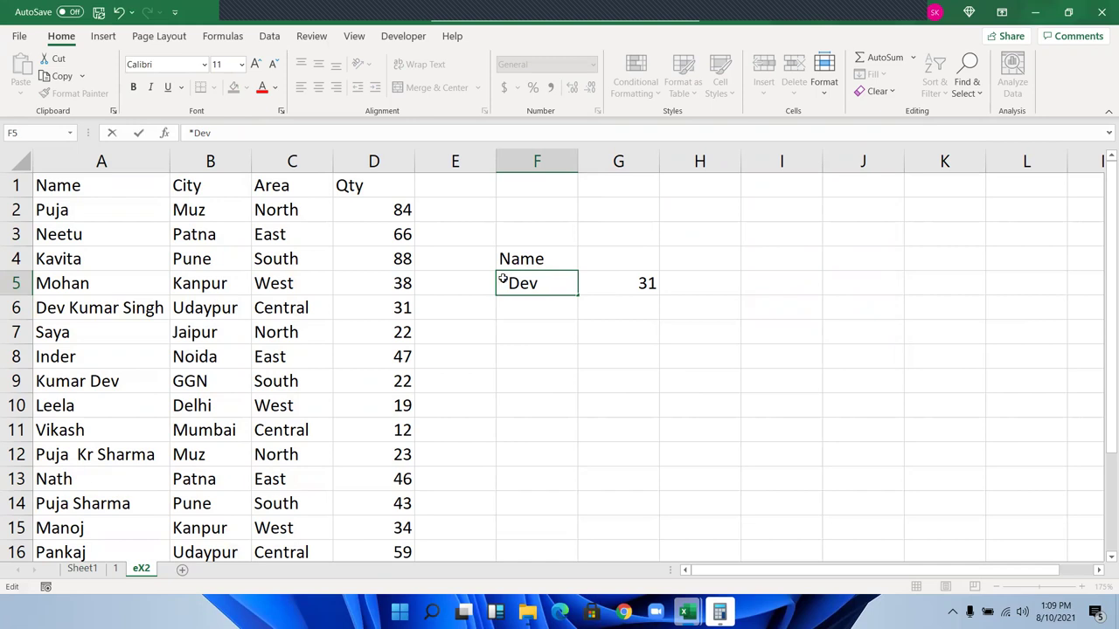
key("Return")
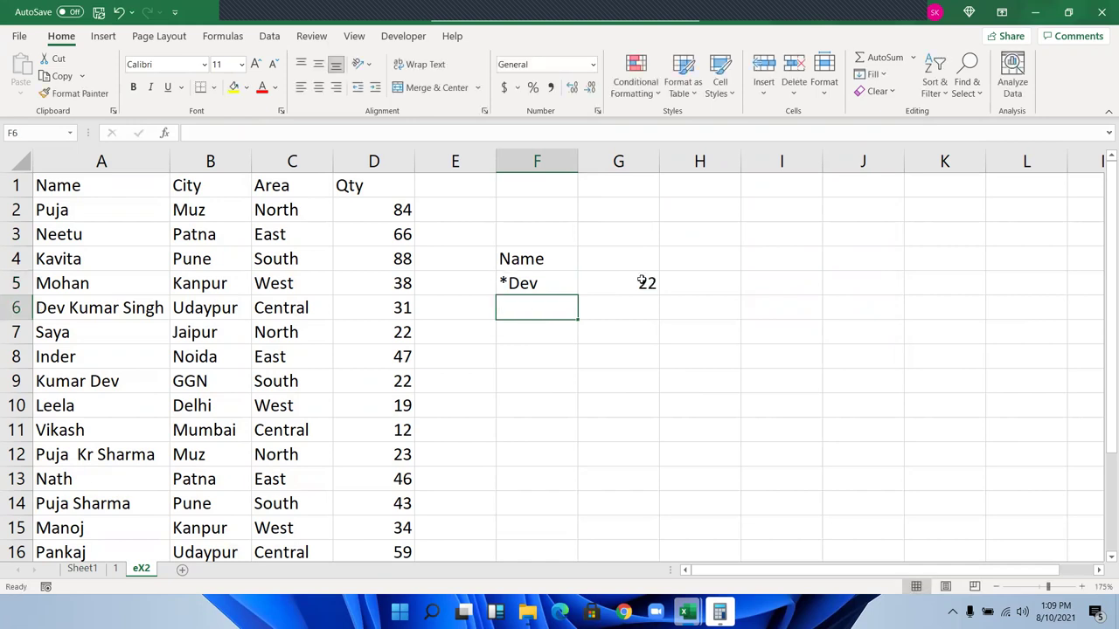
left_click_drag(147, 385, 368, 387)
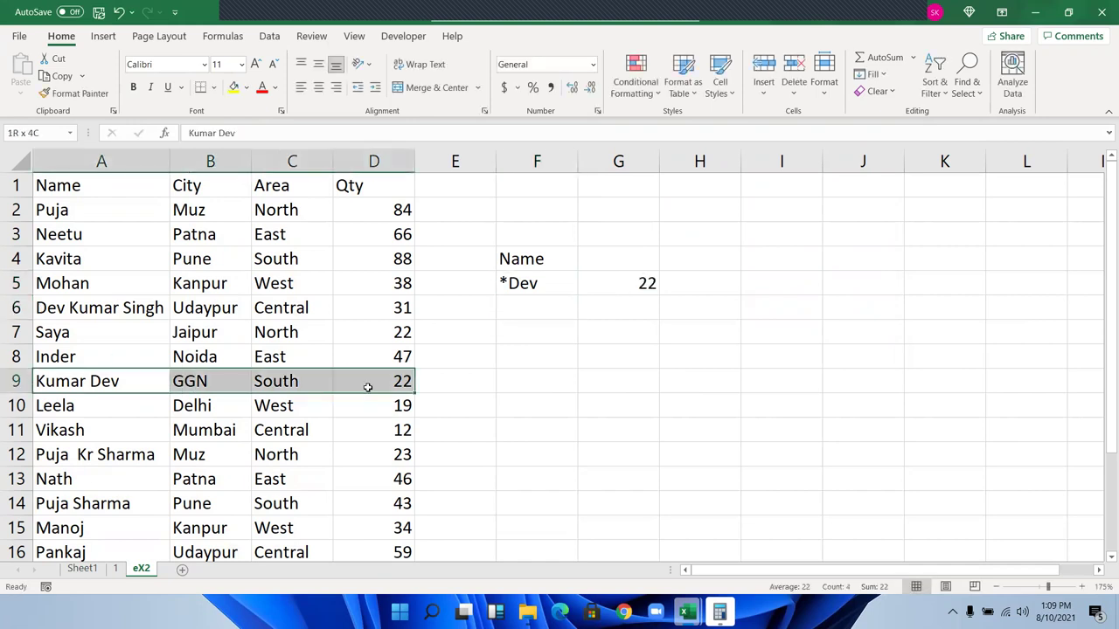
left_click(128, 381)
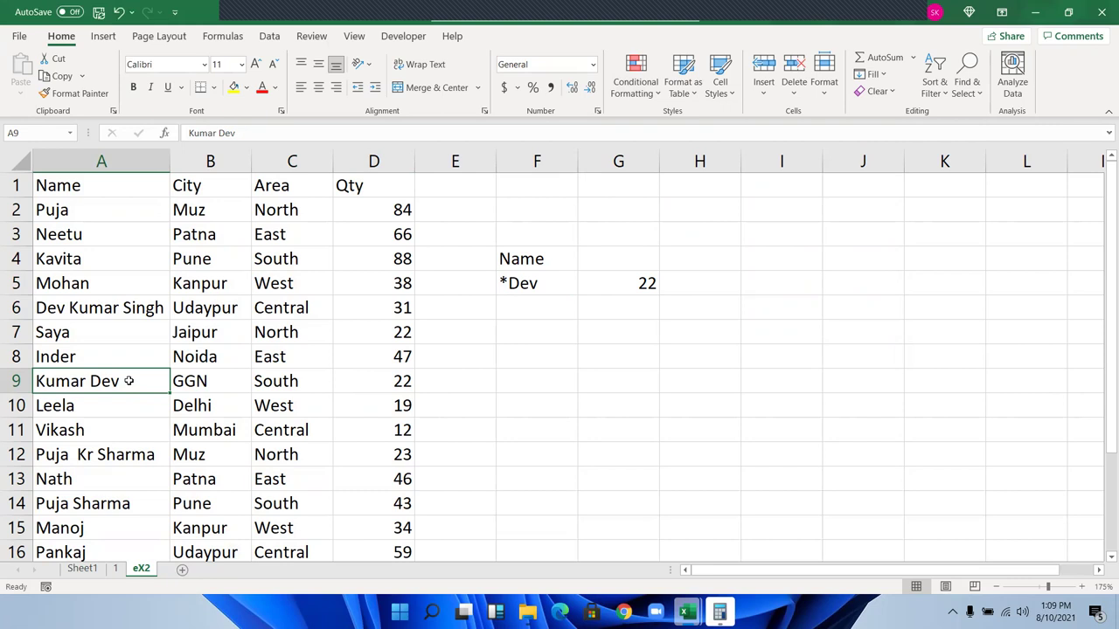
left_click(515, 278)
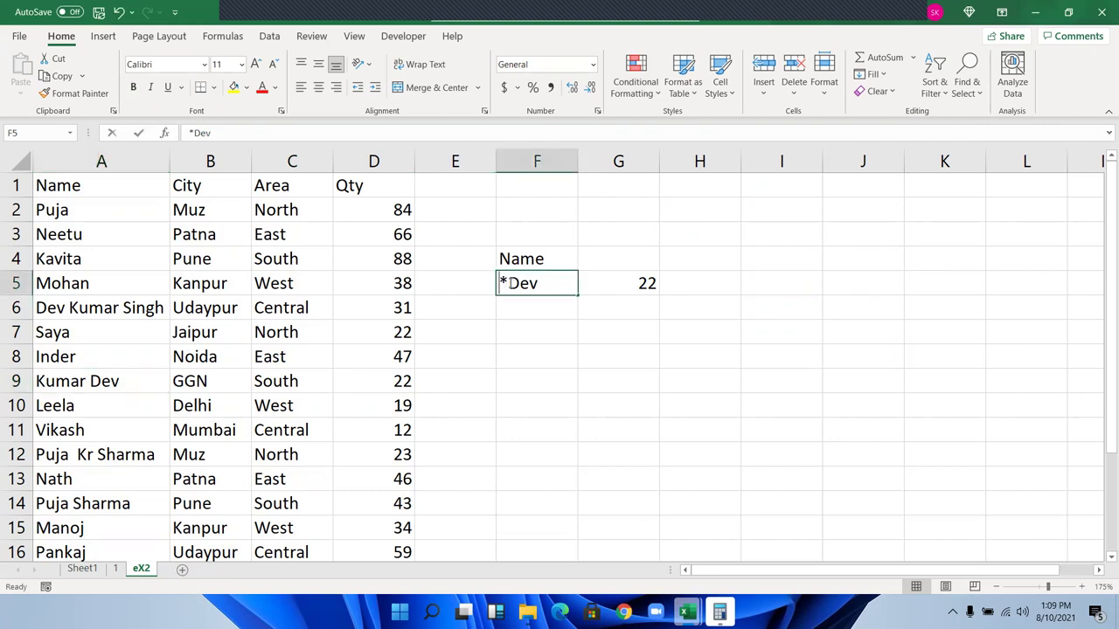
double_click(508, 283)
key("BackSpace")
key("End")
type("*")
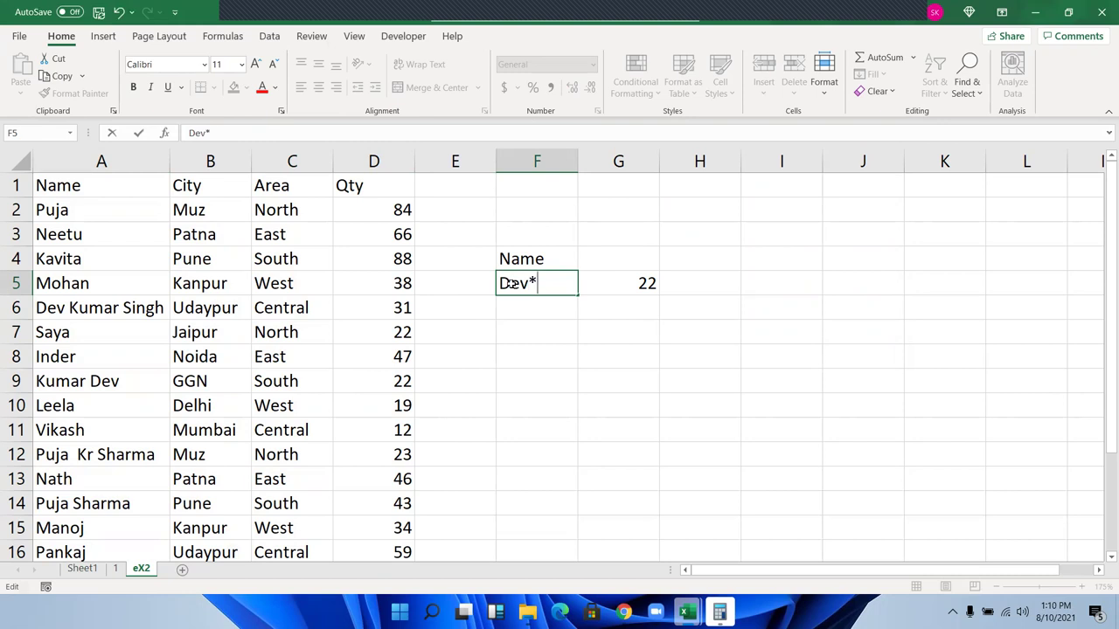
key("Return")
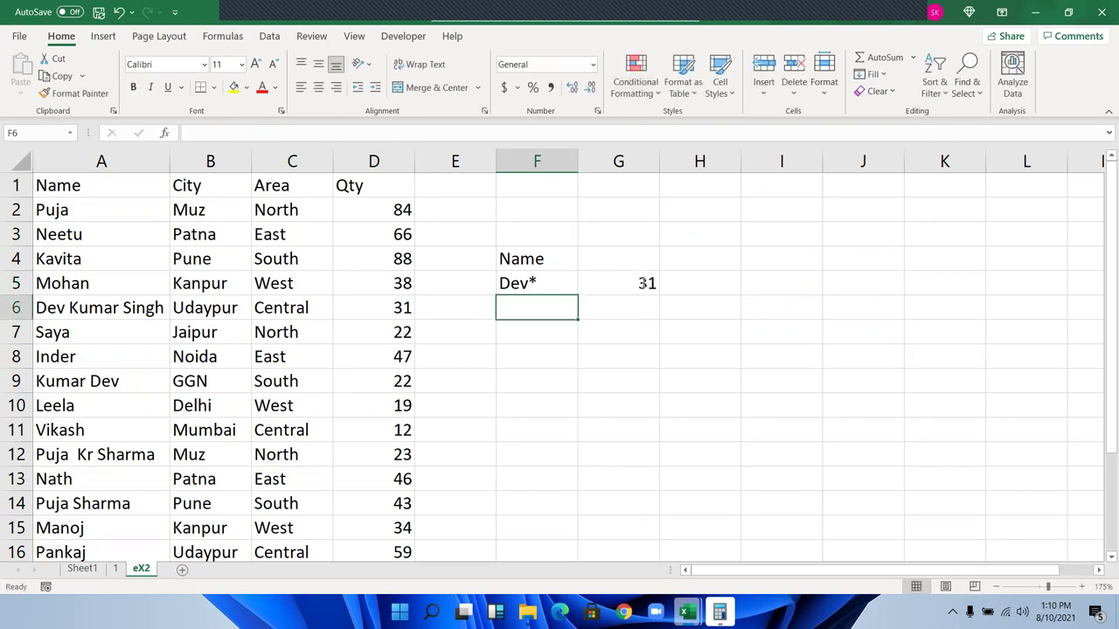
left_click(643, 285)
key("F2")
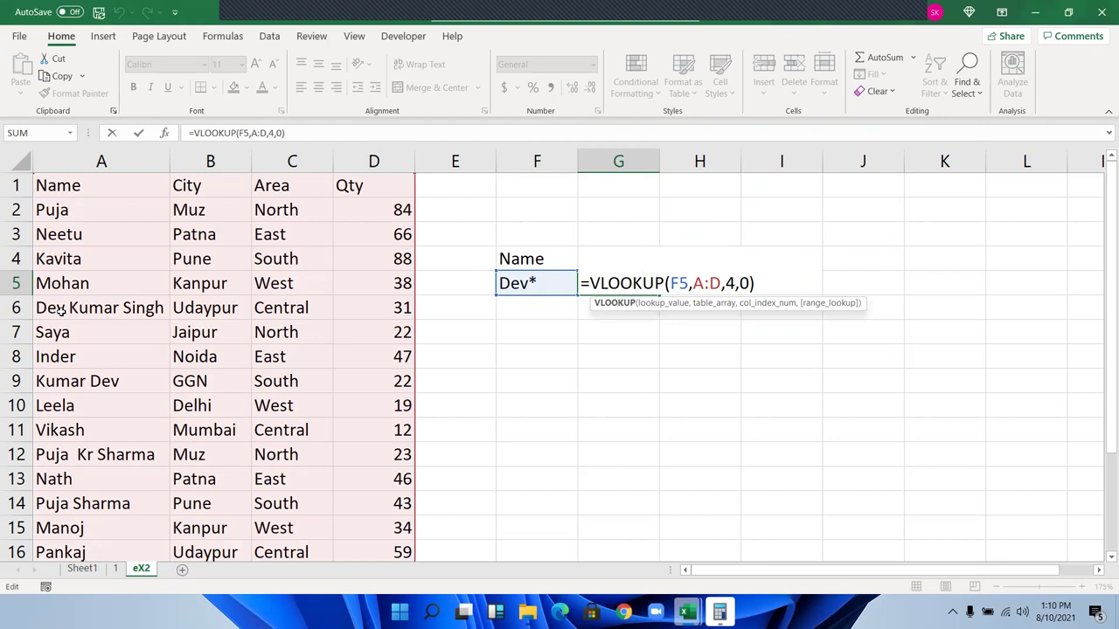
- Leave G5's lookup formula unchanged and return to the Dev* criterion
key("Return")
key("Up")
key("Left")
key("Left")
key("Left")
key("Left")
key("Right")
key("Right")
key("Right")
key("Left")
key("Left")
key("Left")
key("Left")
key("Left")
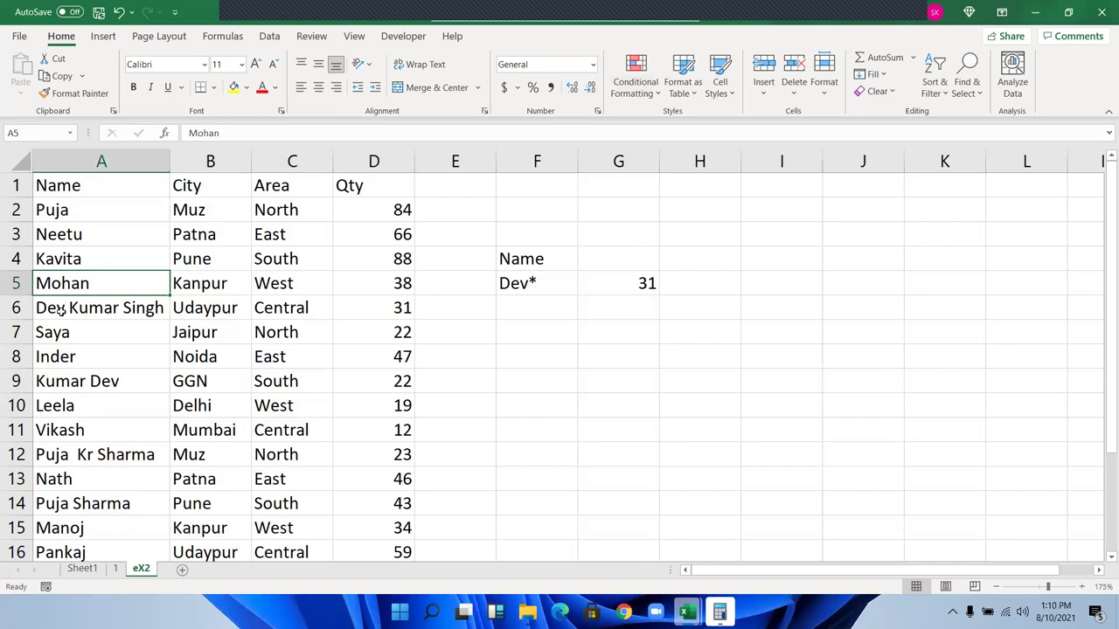
- Overwrite Inder in A8 with the text B7
key("Down")
key("Down")
key("Down")
key("F2")
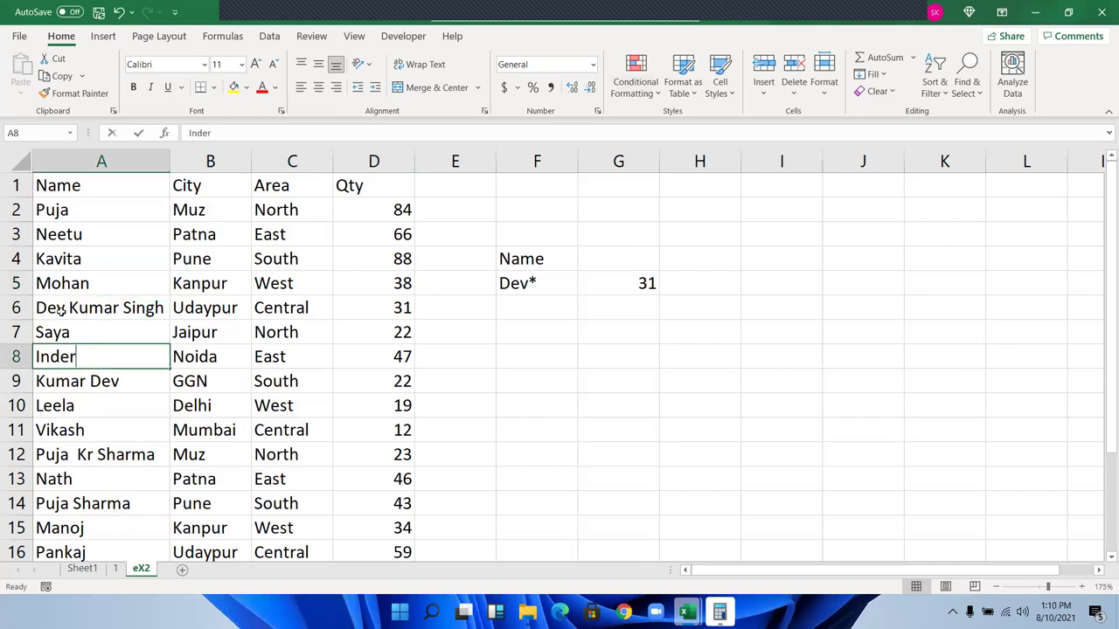
type("A1")
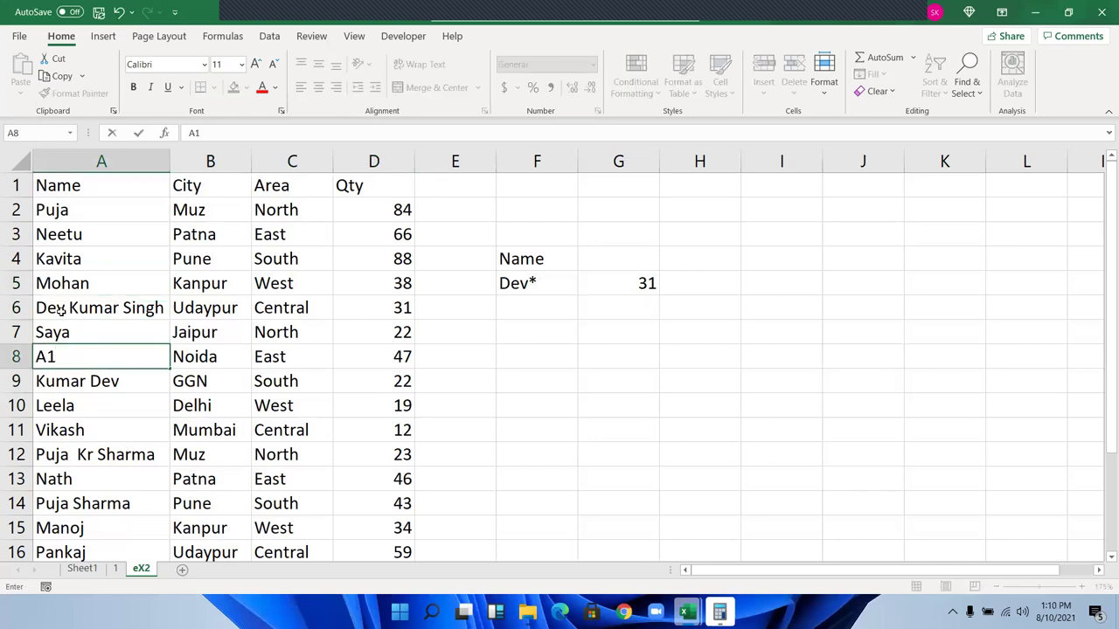
key("BackSpace")
key("BackSpace")
type("B7")
key("Return")
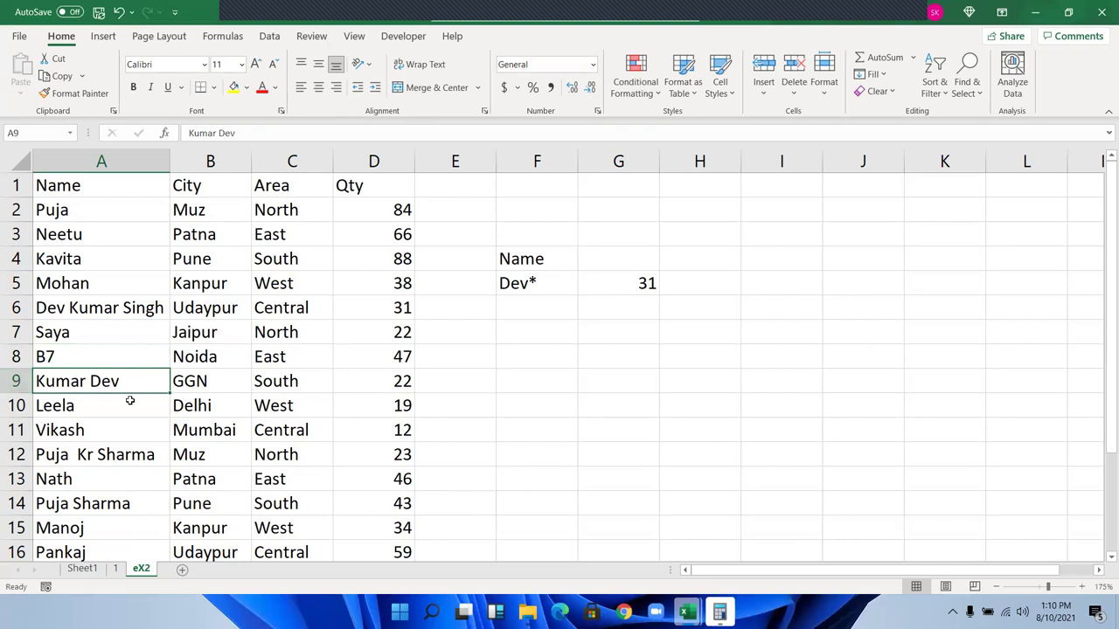
left_click(533, 312)
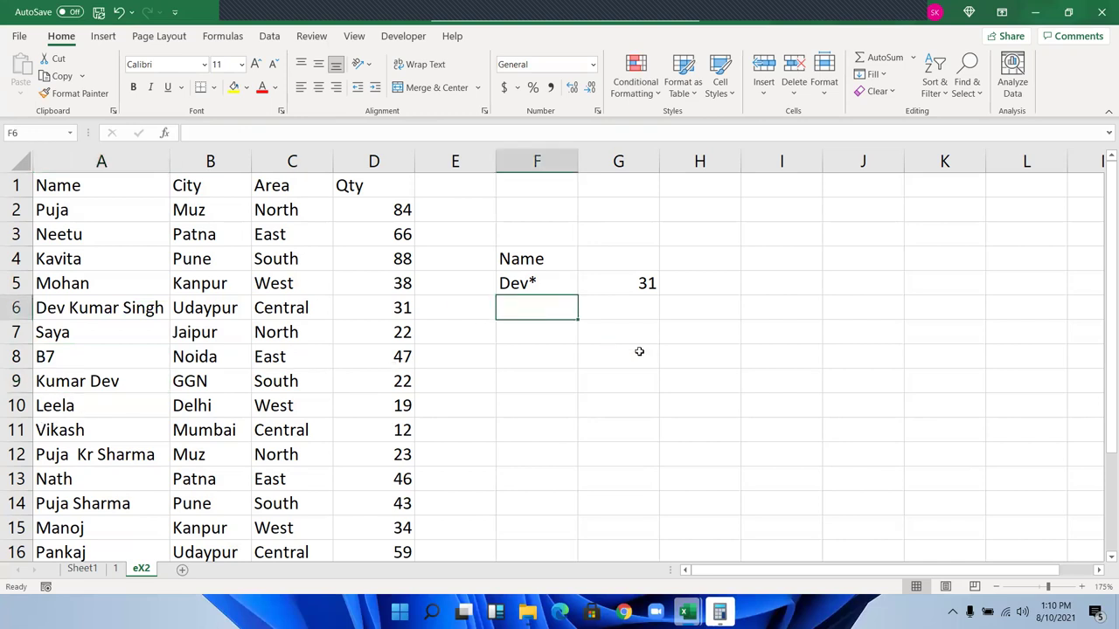
- Put ?? in F6 and =VLOOKUP(F6,A:D,4,0) in G6, returning 47
type("??")
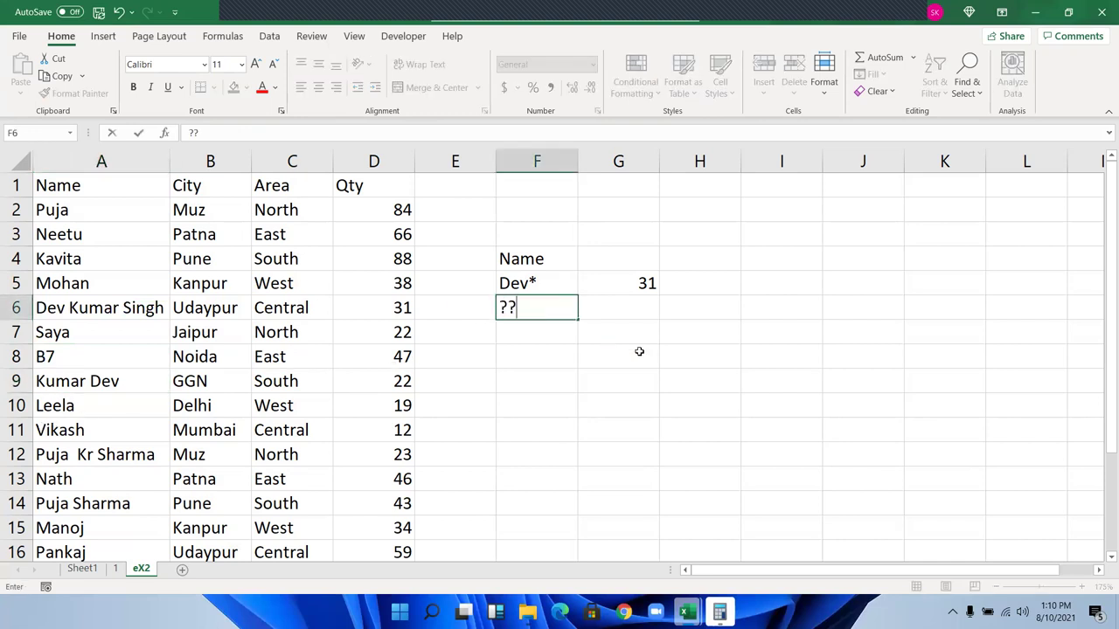
key("Tab")
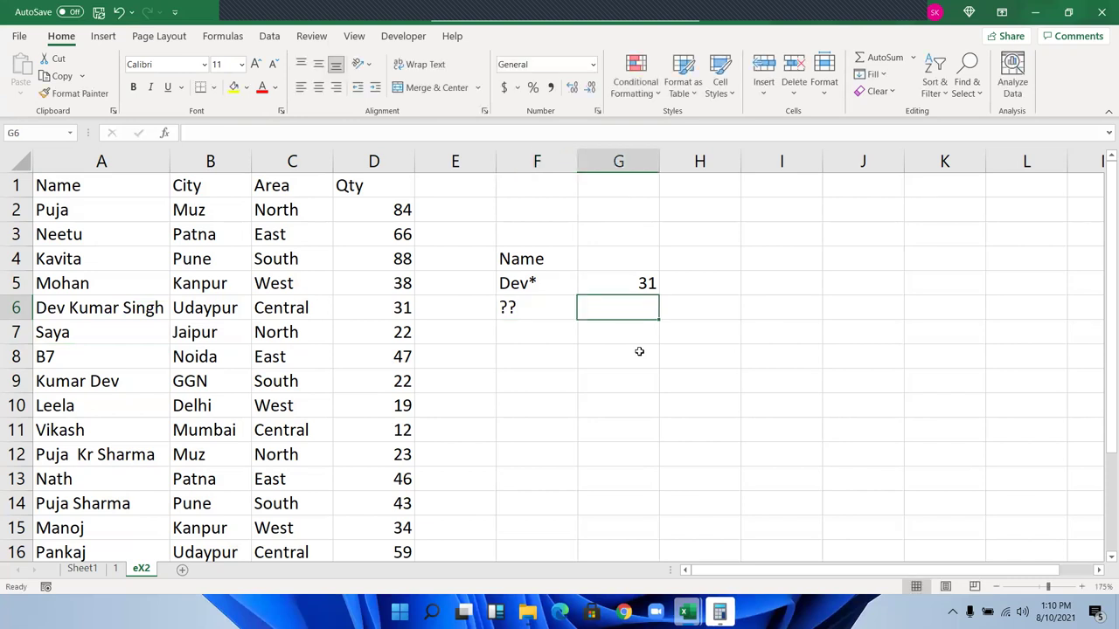
type("=v")
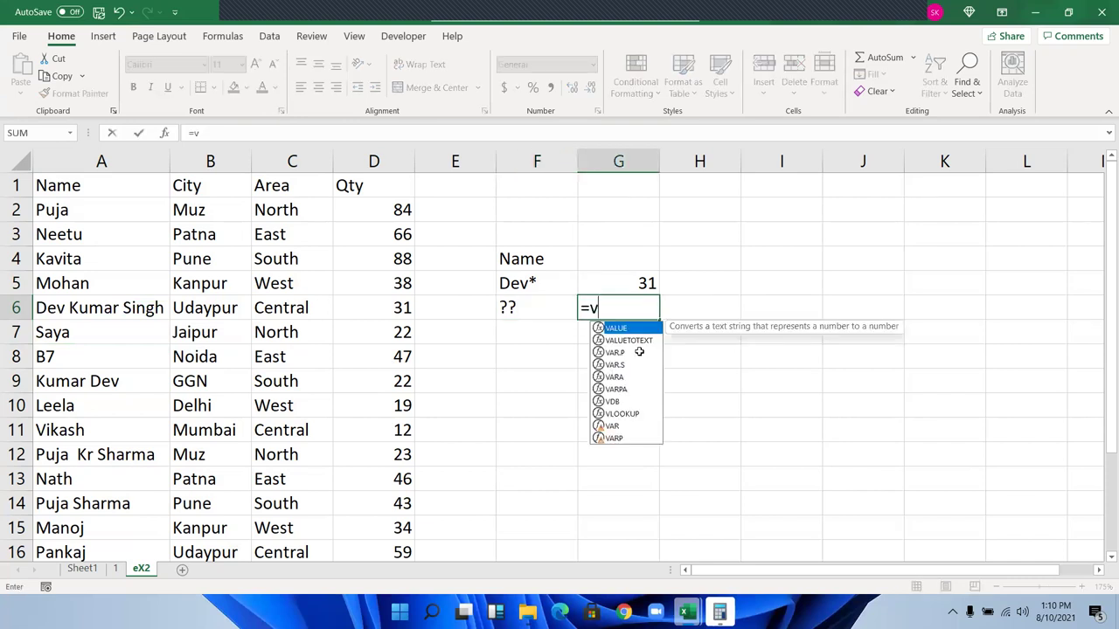
type("l")
key("Tab")
key("Left")
type(",")
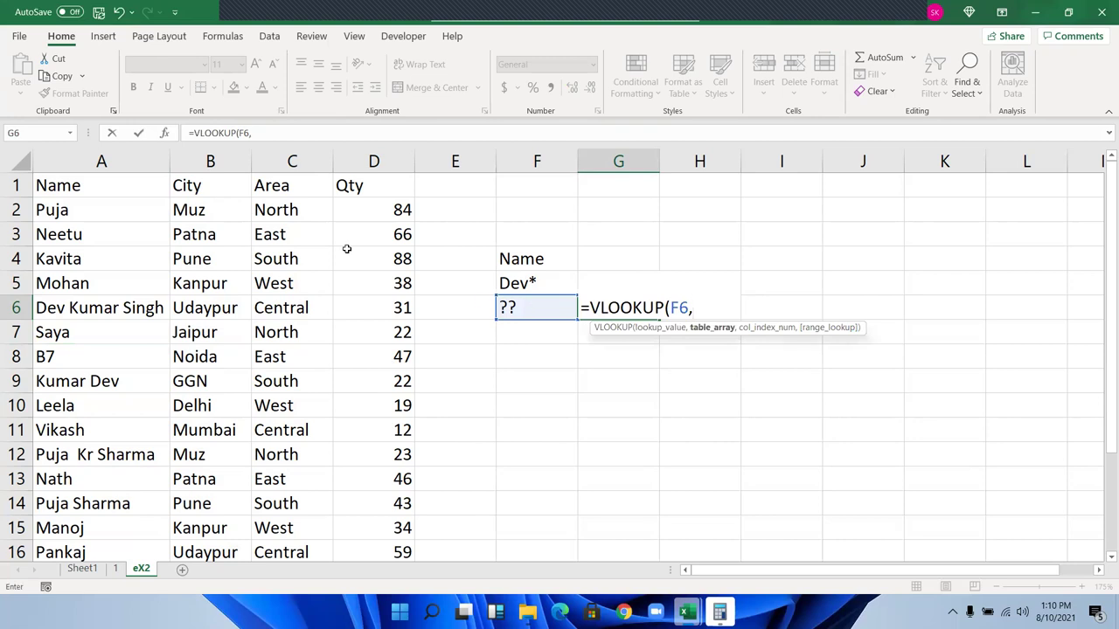
left_click_drag(121, 152, 347, 180)
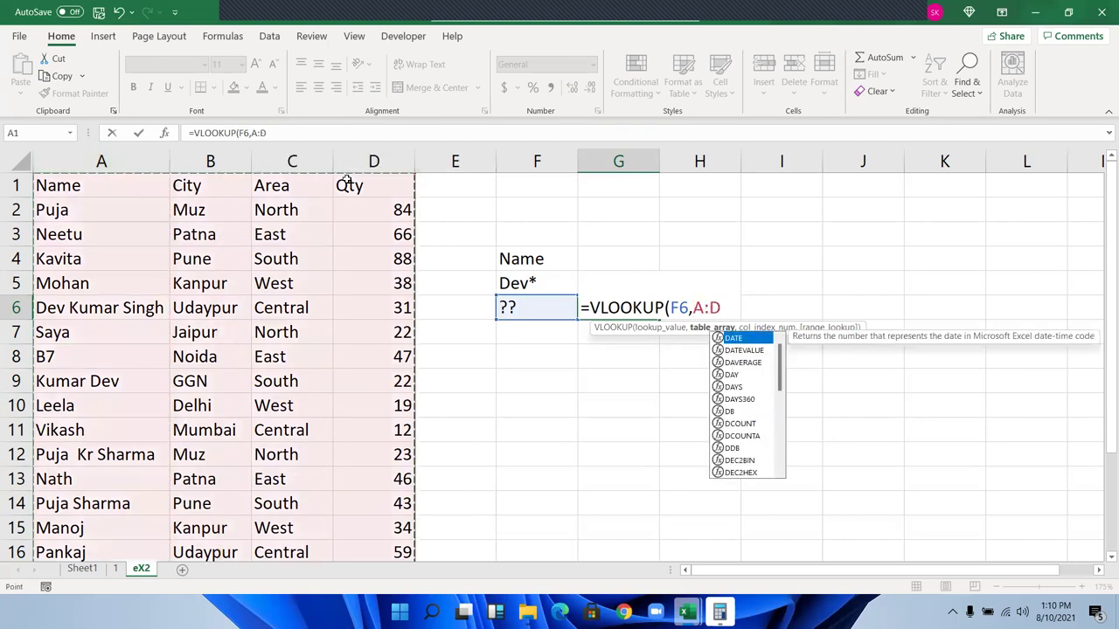
type(",4,")
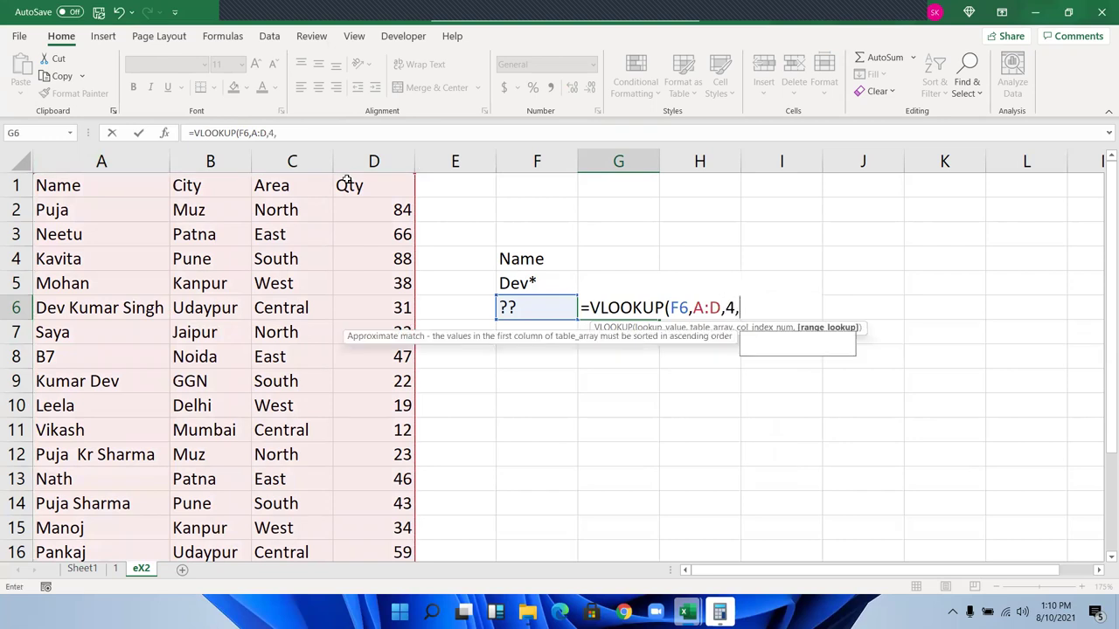
type("0")
key("Return")
- Move from the G6 result back through F5 to the Neetu cell in A3
key("Up")
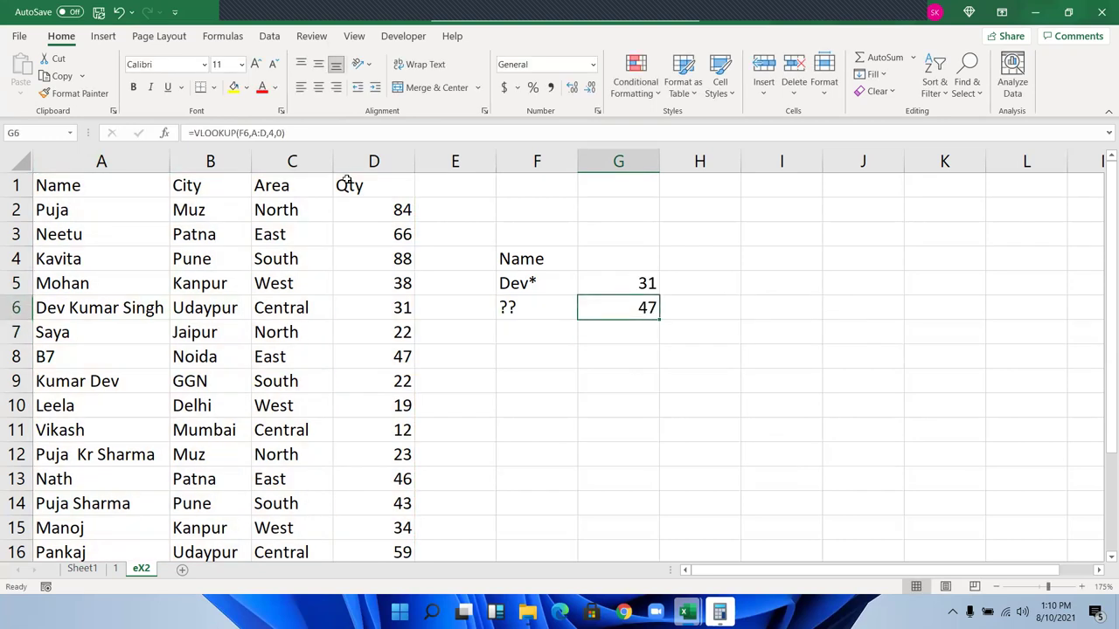
key("Down")
key("Down")
key("Up")
key("Up")
key("Up")
key("Left")
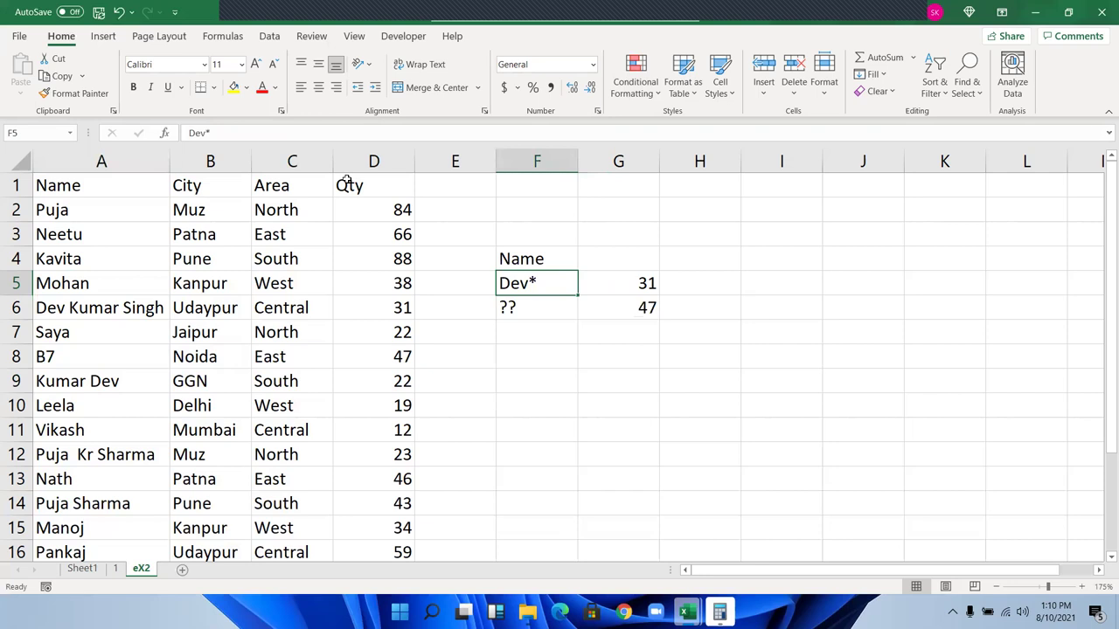
key("Left")
key("Left")
key("Left")
key("Up")
key("Up")
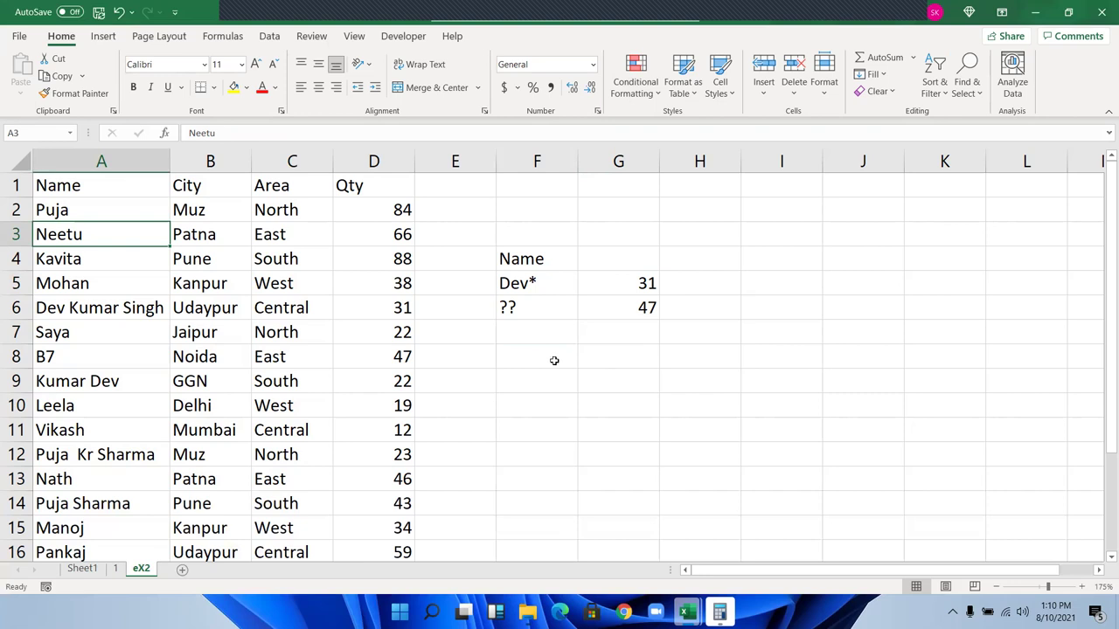
- Remove the asterisk so F5 holds plain Dev
left_click_drag(539, 339, 536, 423)
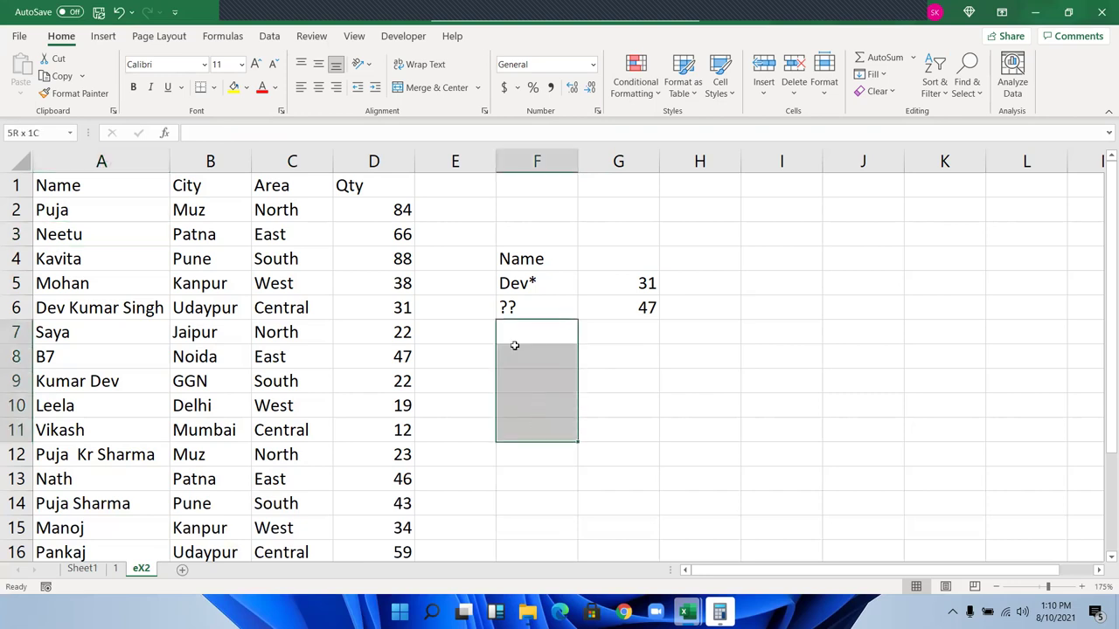
double_click(538, 281)
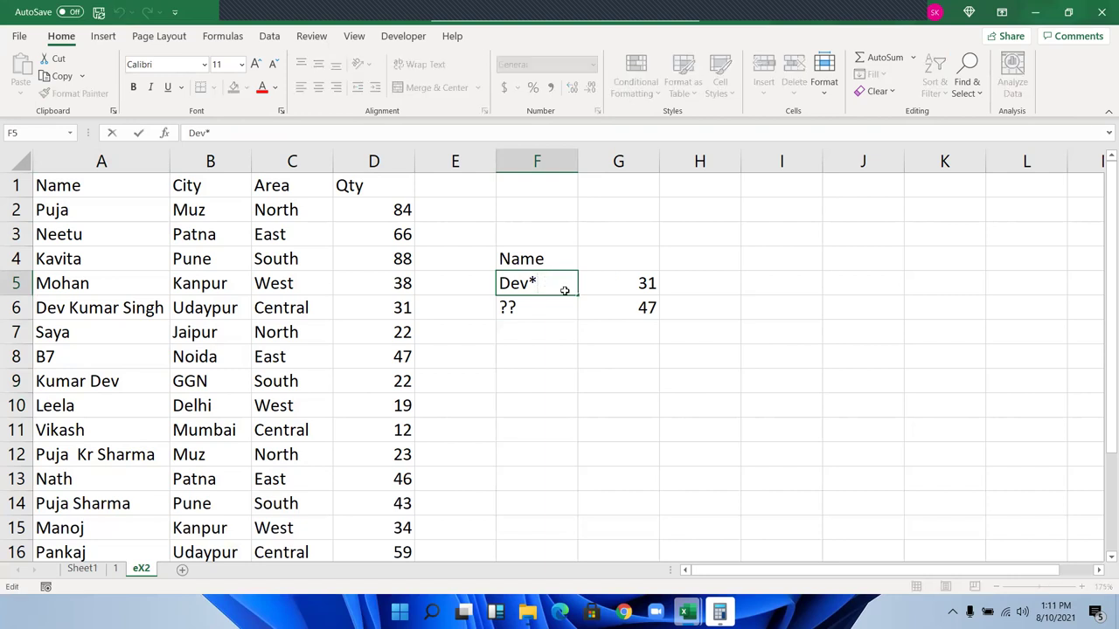
key("BackSpace")
key("Return")
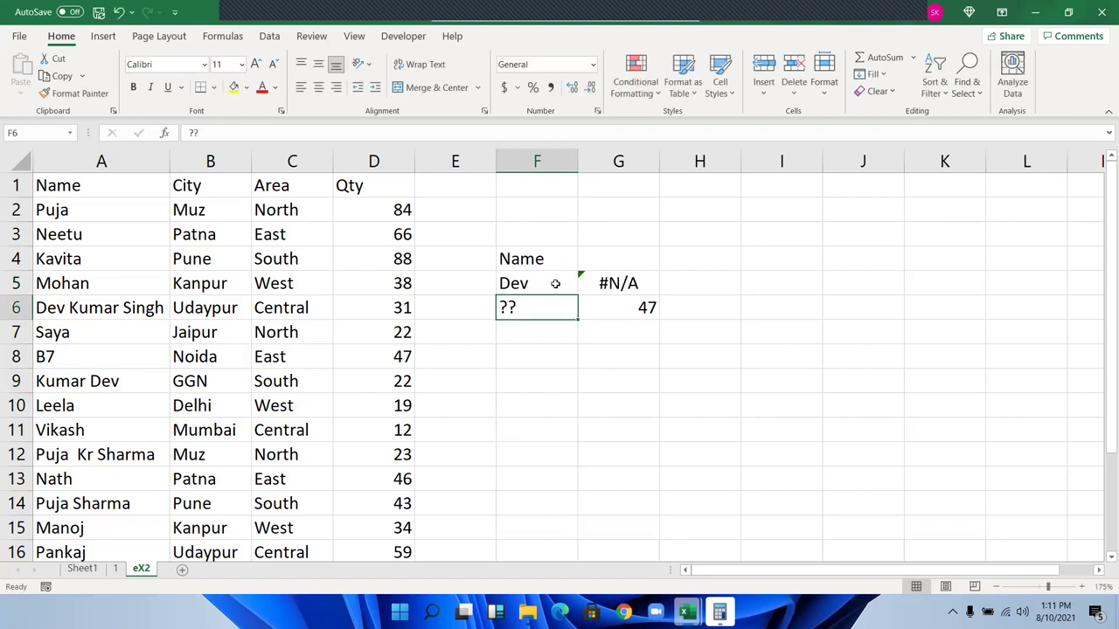
- Change G5 to =VLOOKUP("*"&F5&"*",A:D,4,0), returning 31
left_click(630, 285)
double_click(630, 285)
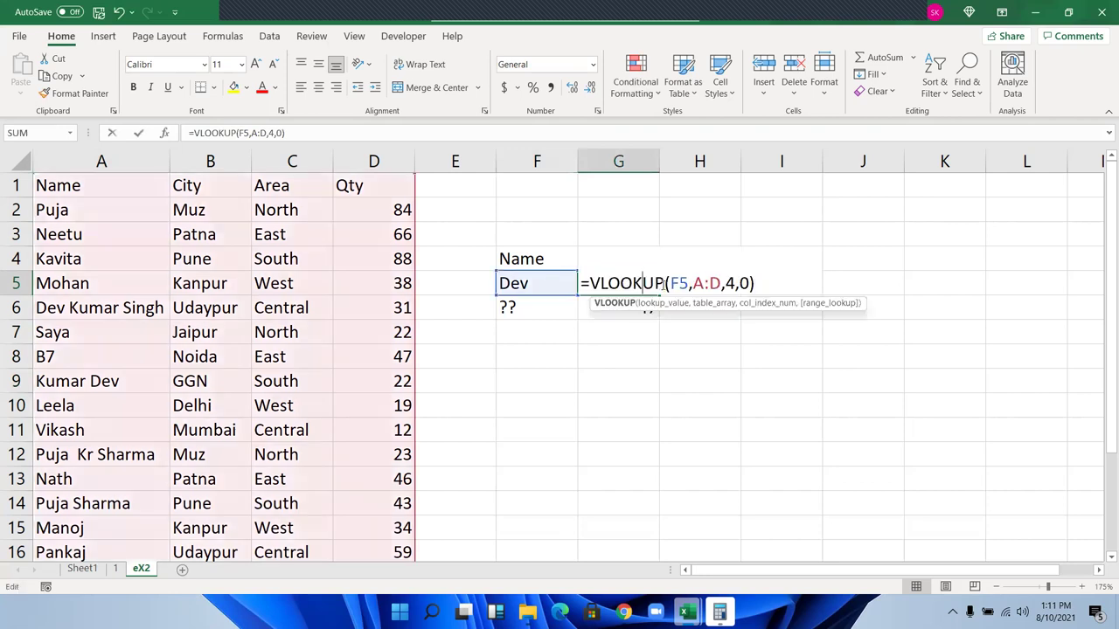
type("\"*\"")
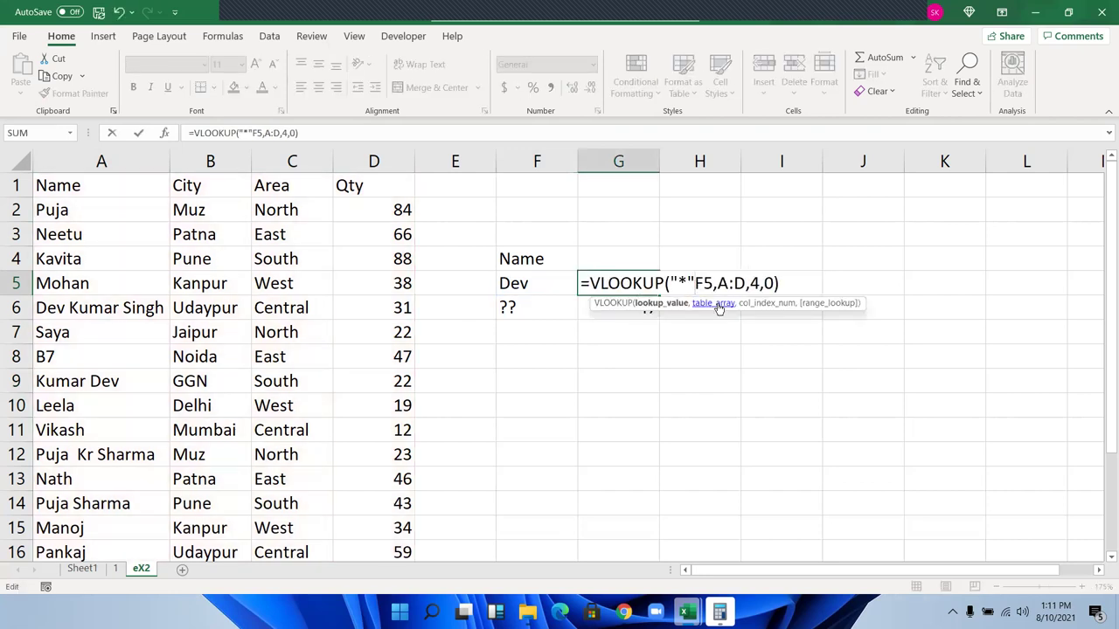
type("&")
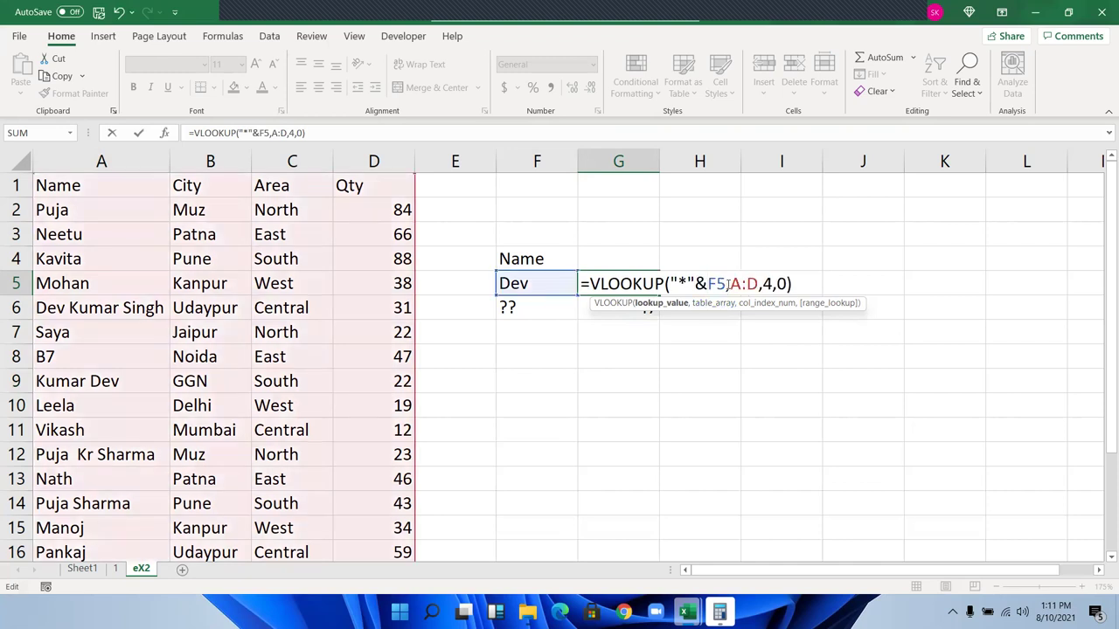
left_click(726, 284)
type("&\"")
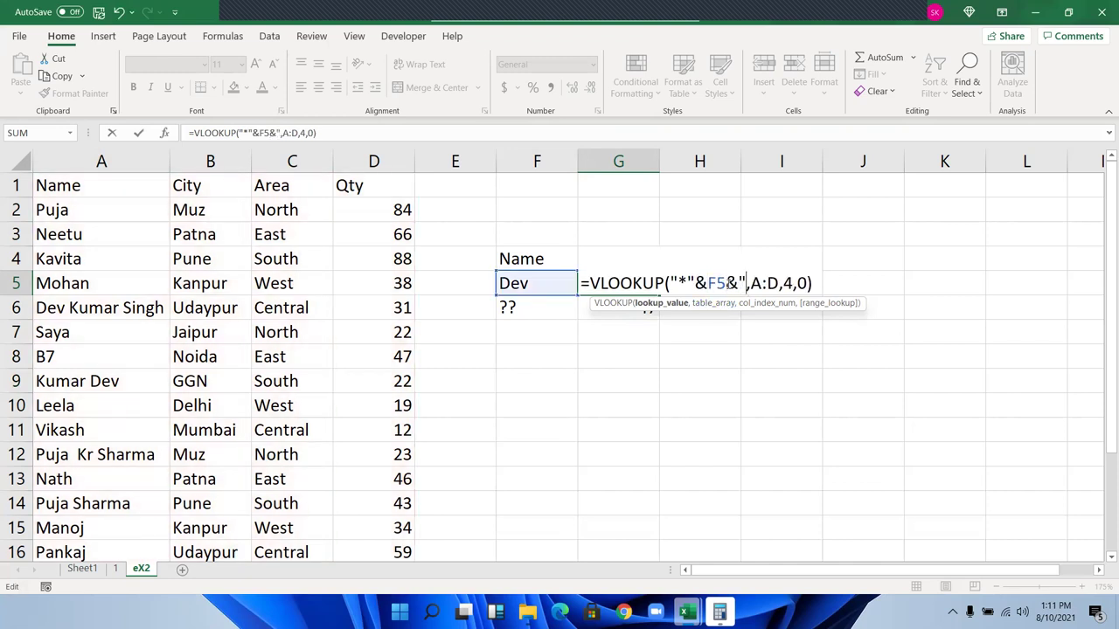
type("*")
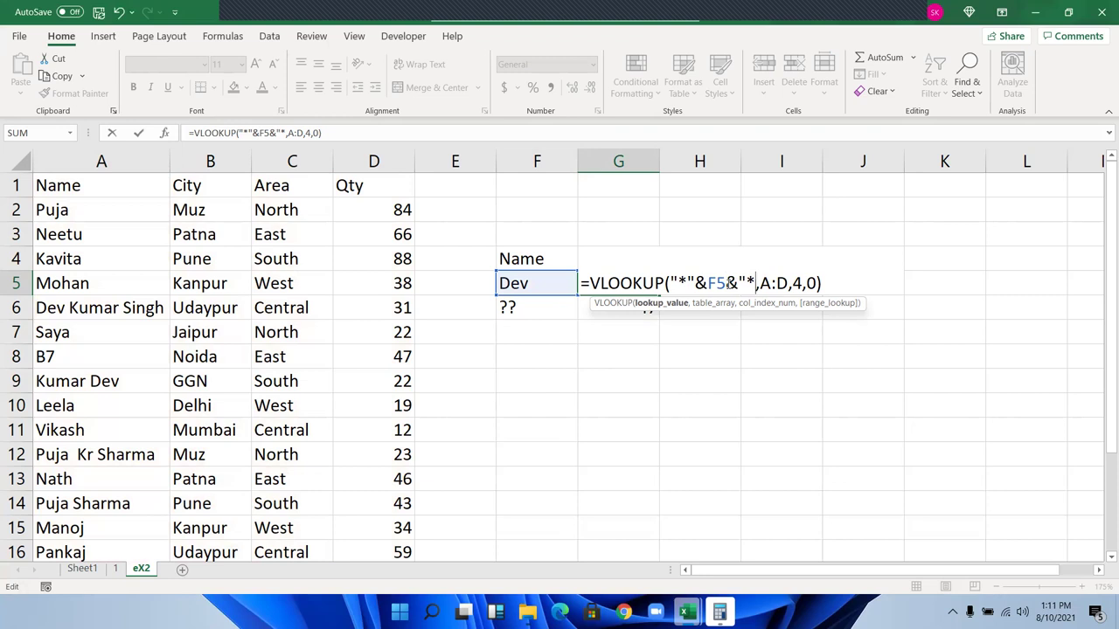
type("\"")
key("Return")
key("Up")
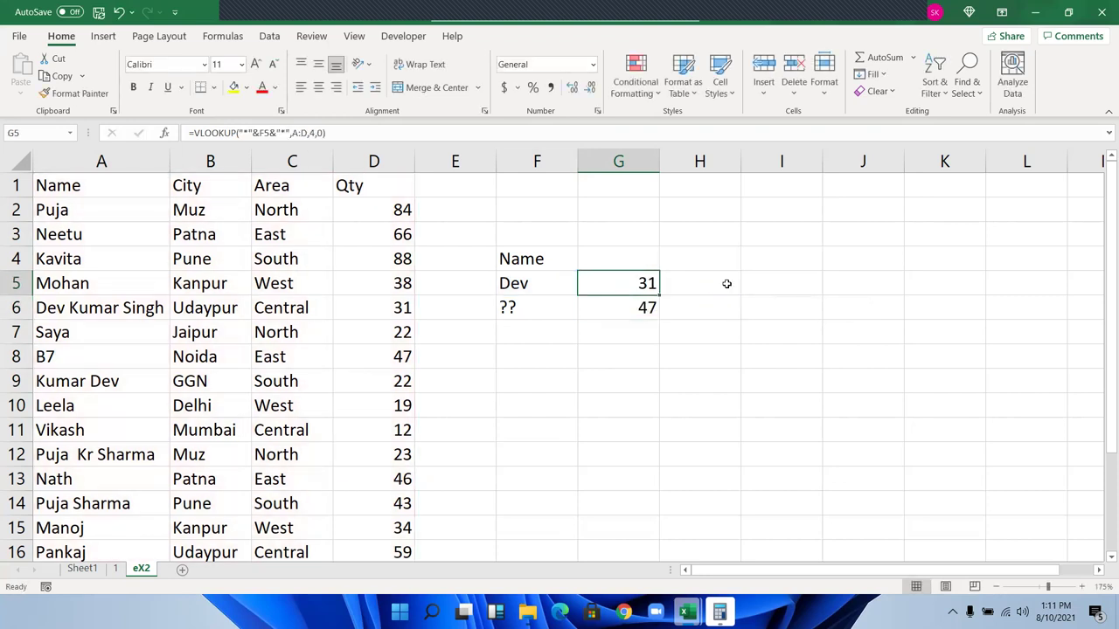
- Review the G5 wildcard formula unchanged and scroll through the sheet
double_click(633, 286)
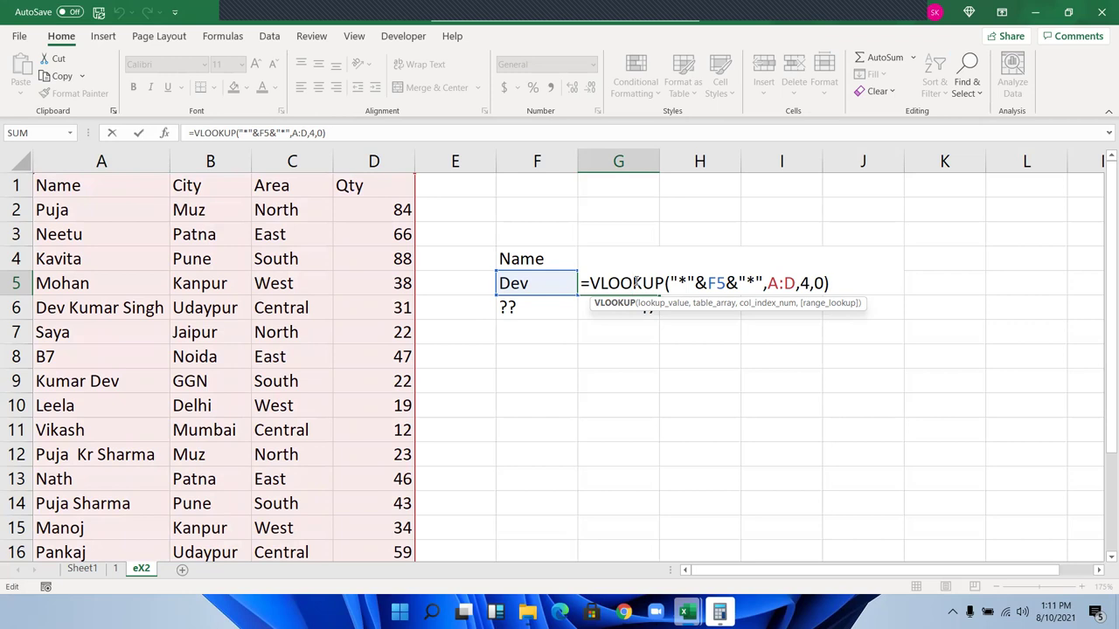
key("Return")
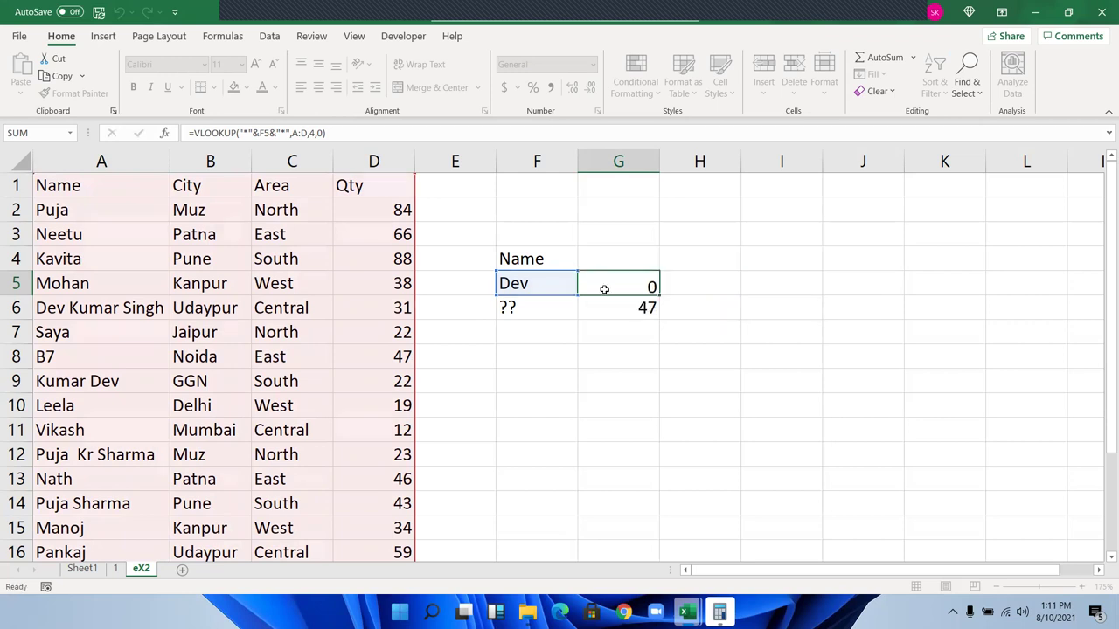
scroll(140, 403, "down", 1)
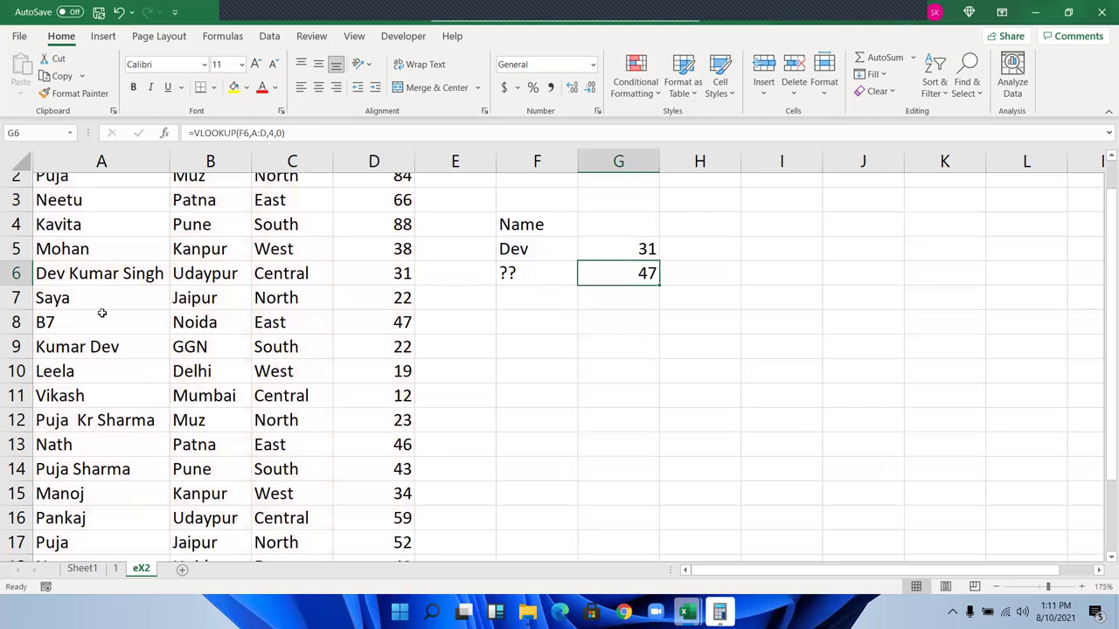
scroll(101, 313, "down", 4)
scroll(87, 245, "up", 5)
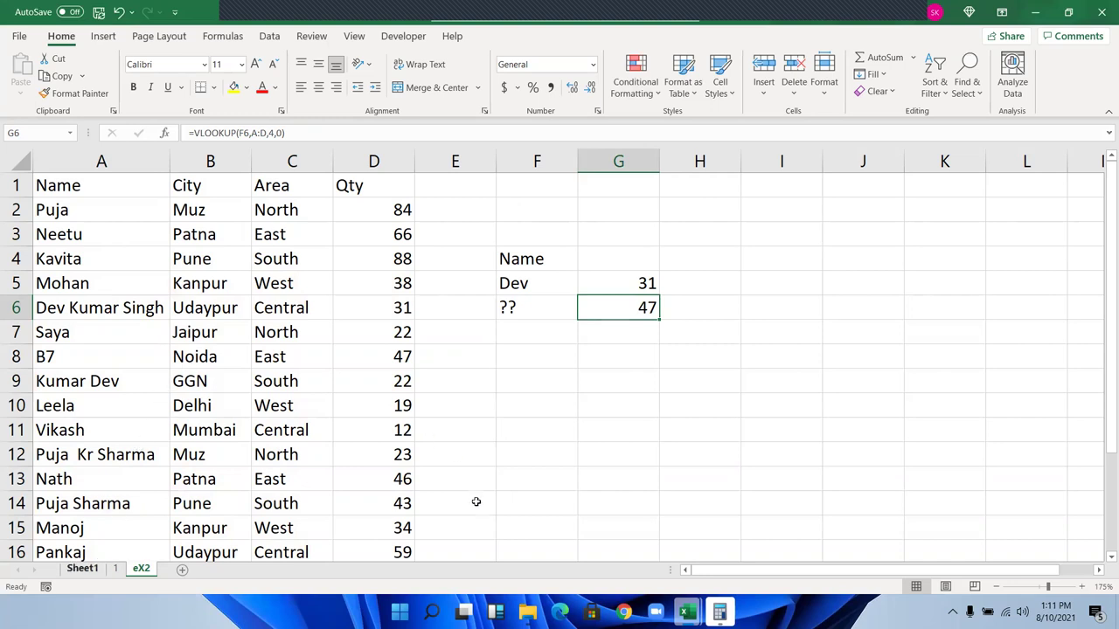
- Add a new sheet and paste the copied data rows into it
key("ctrl+Page_Up")
key("ctrl+Page_Up")
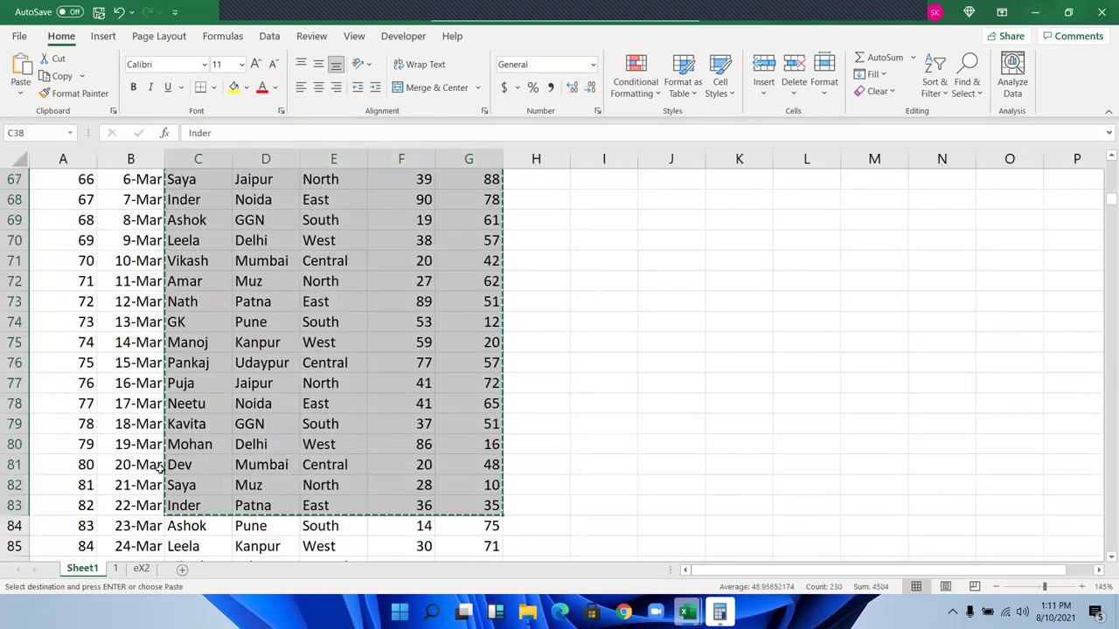
left_click(181, 569)
key("ctrl+v")
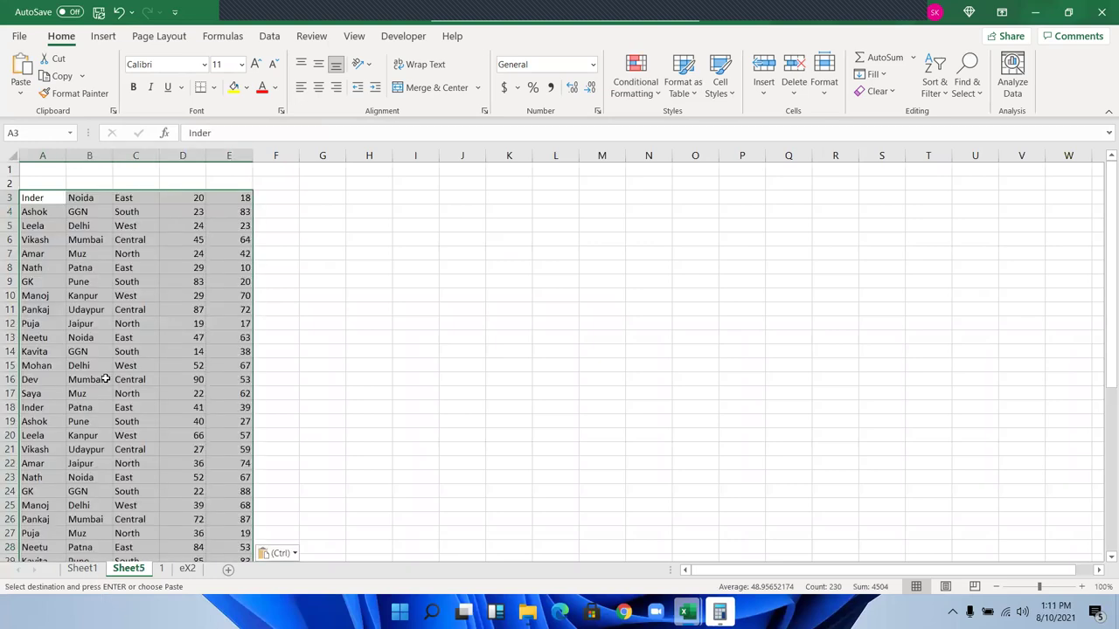
- Copy the heading row A1:G1 from Sheet1
key("ctrl+Page_Up")
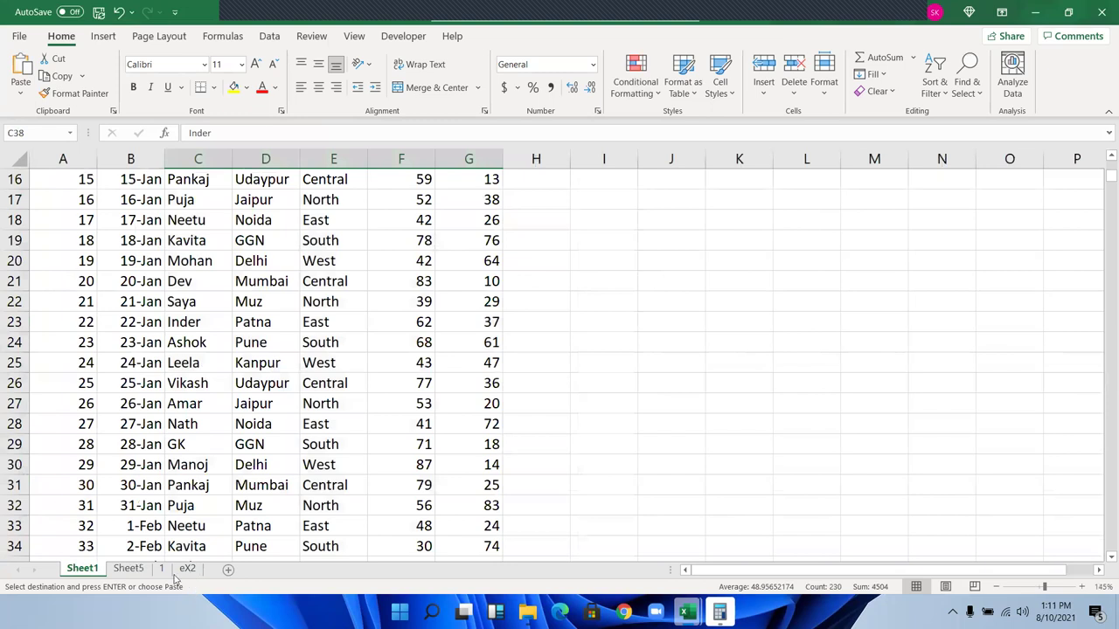
key("ctrl+Home")
key("ctrl+shift+Right")
key("ctrl+c")
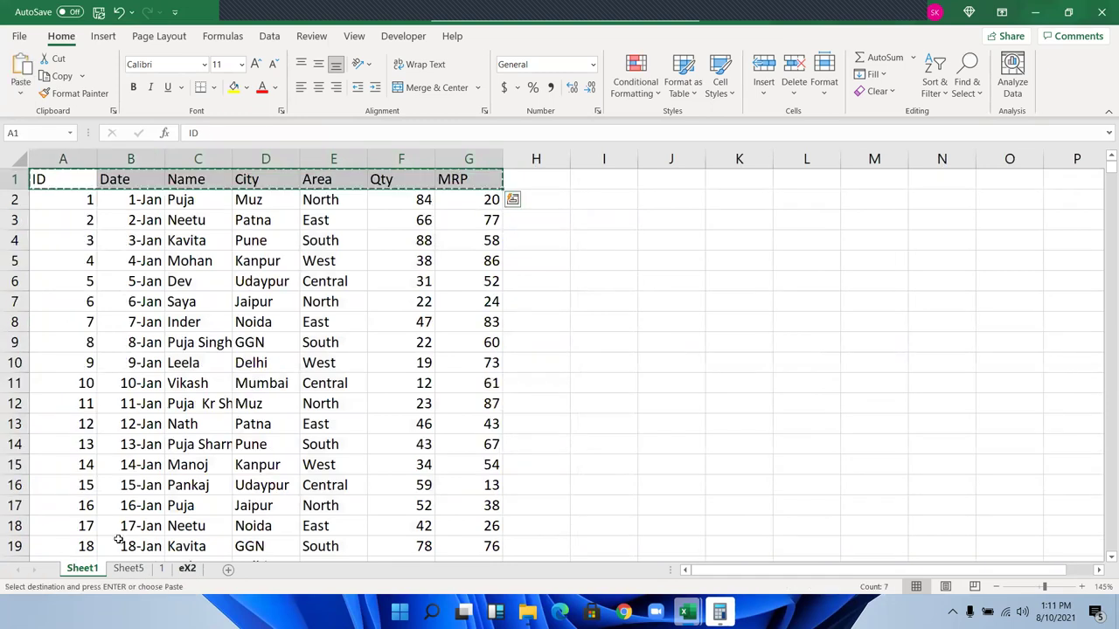
- Insert the copied headings above Sheet5's data, placing Name through MRP in A2:E2
left_click(173, 574)
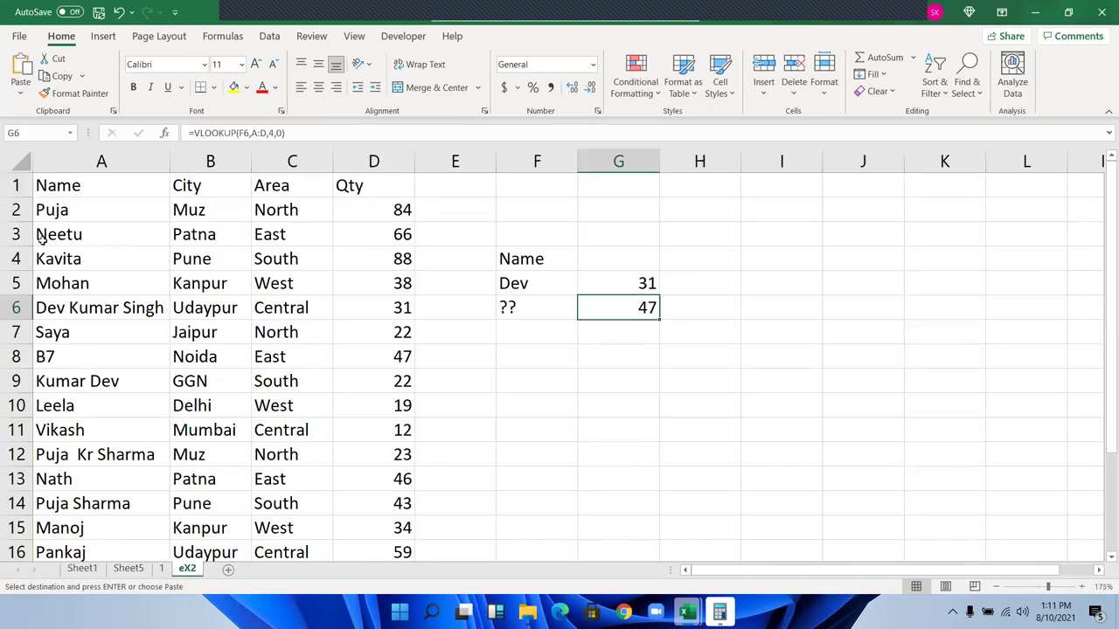
key("ctrl+Page_Up")
key("ctrl+Page_Up")
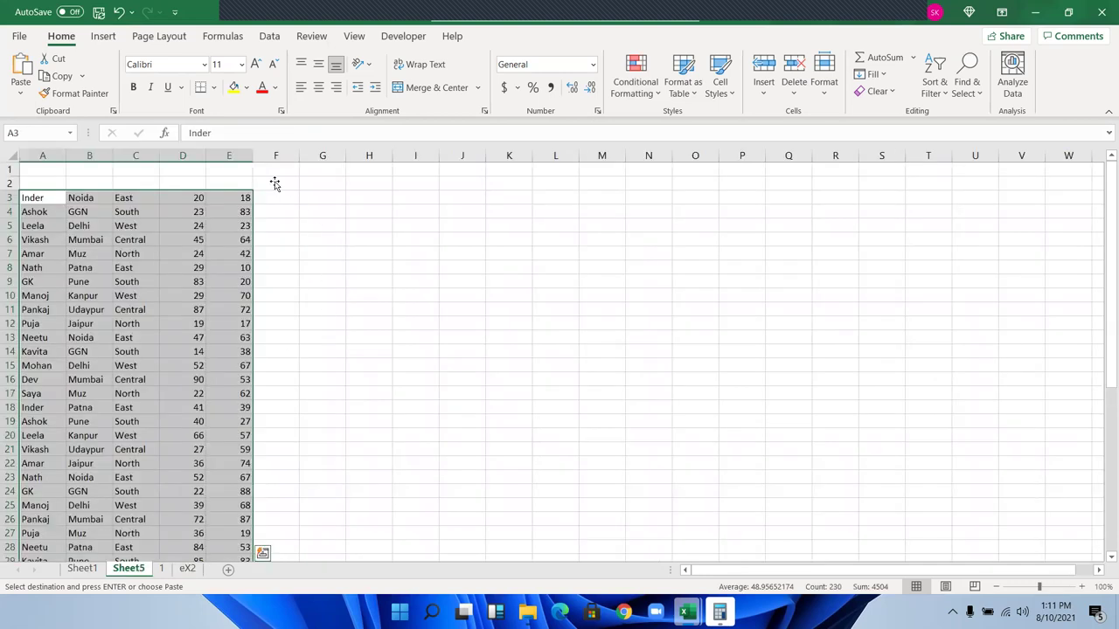
key("ctrl+plus")
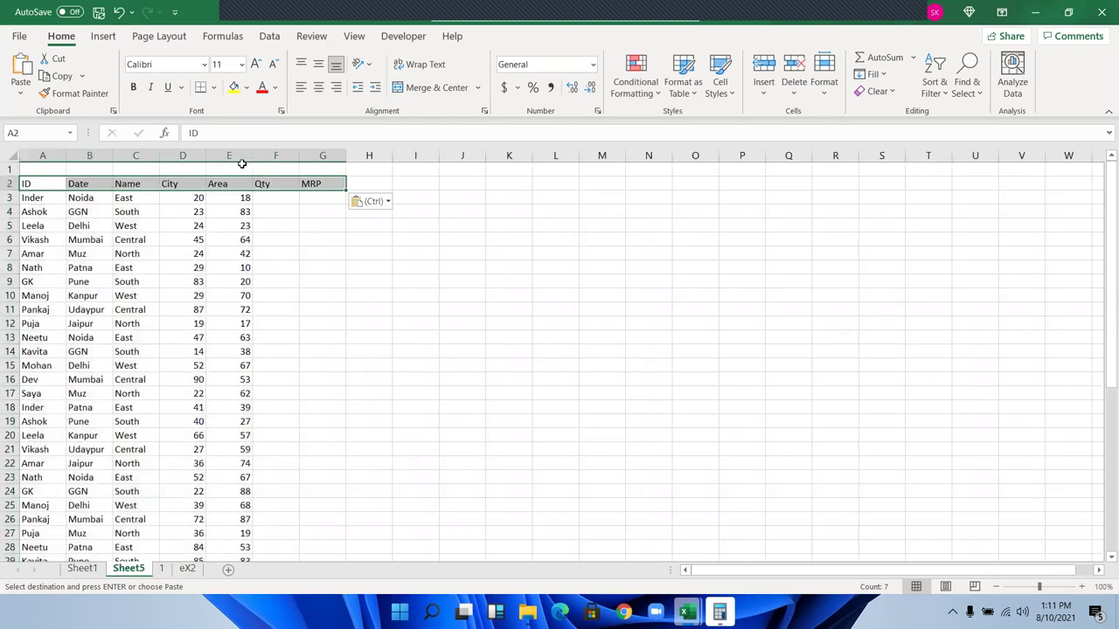
key("ctrl")
key("Escape")
mouse_move(131, 184)
left_mouse_down()
mouse_move(308, 194)
mouse_move(116, 178)
left_mouse_up()
key("Return")
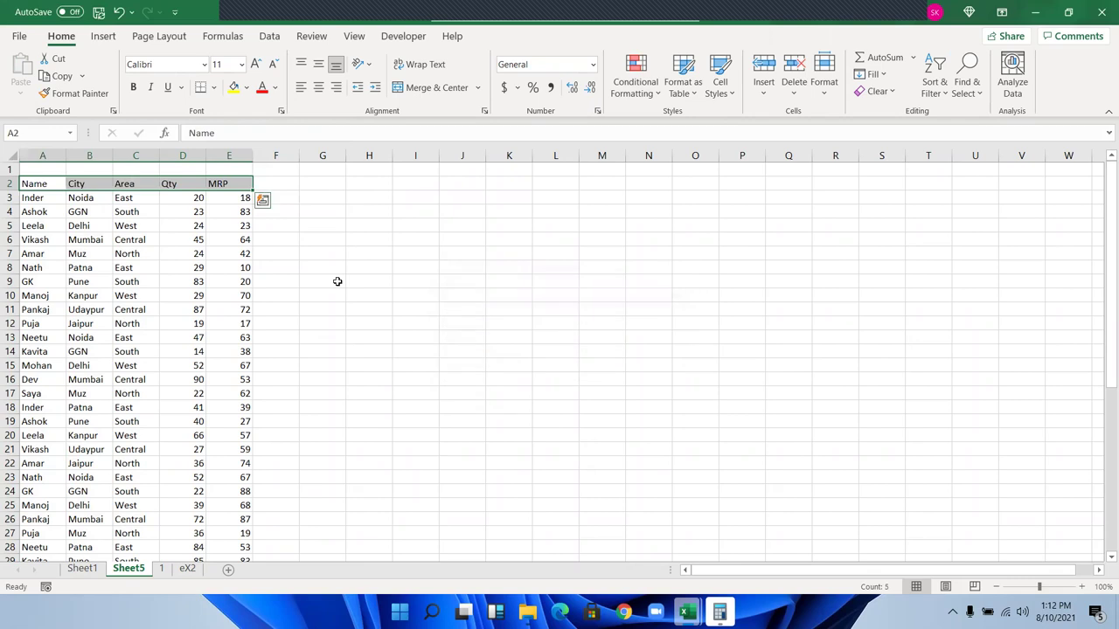
left_click(337, 281)
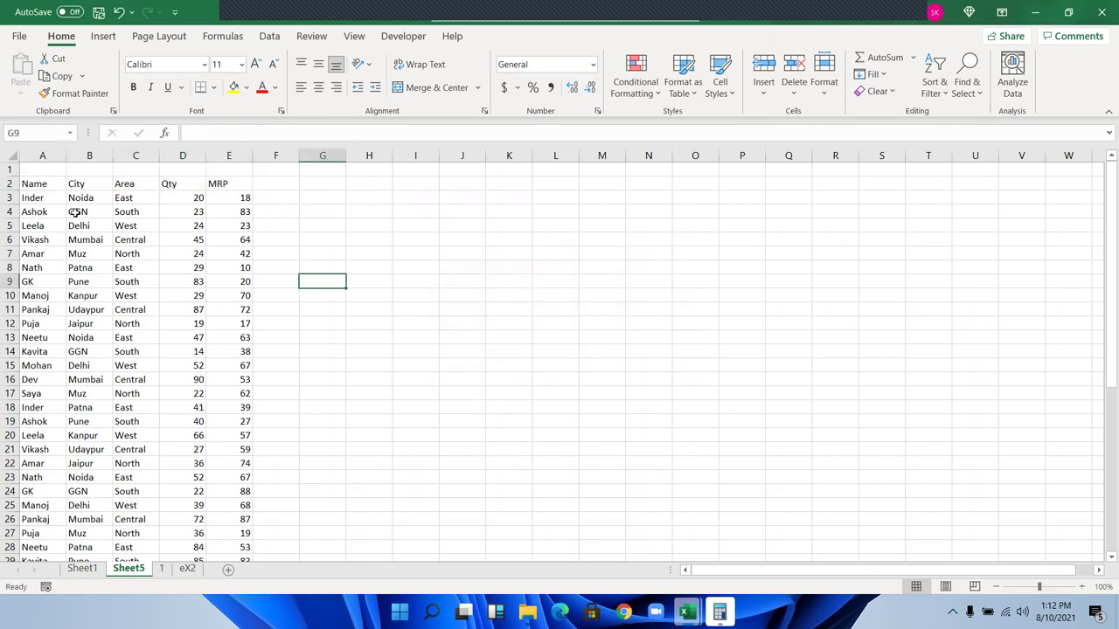
mouse_move(38, 198)
left_mouse_down()
mouse_move(72, 542)
mouse_move(46, 548)
left_mouse_up()
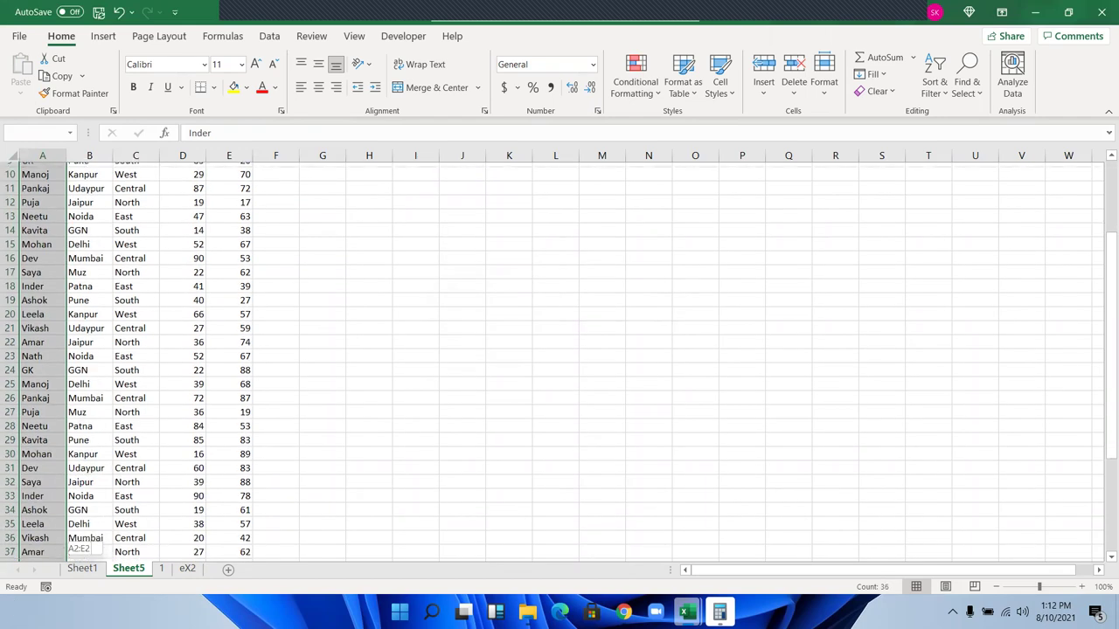
scroll(45, 548, "up", 7)
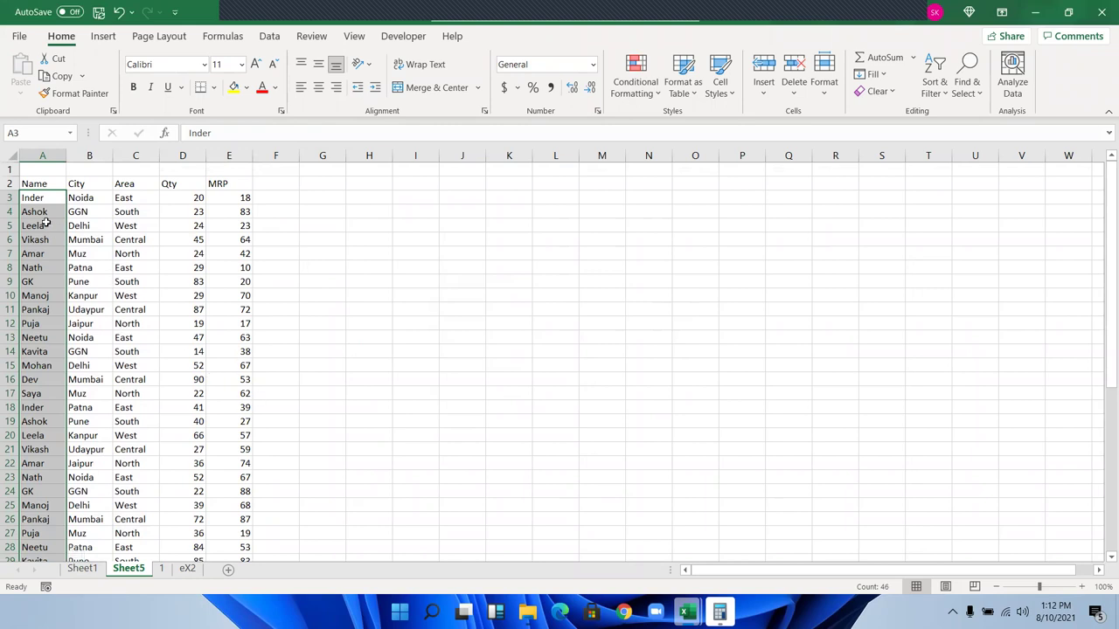
left_click(486, 227)
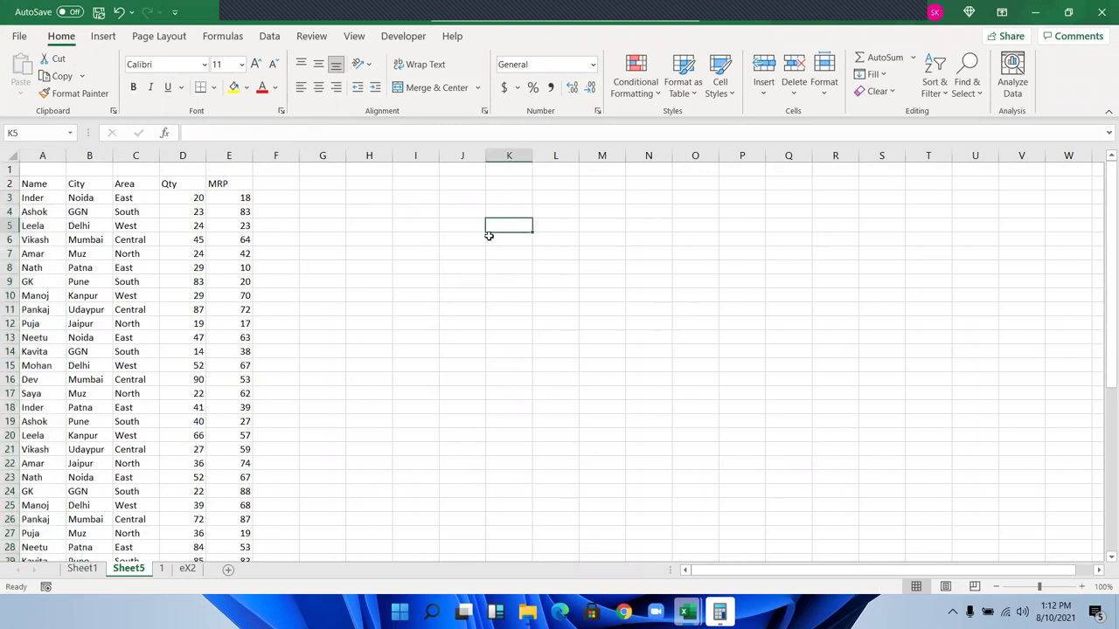
left_click(489, 236, "shift")
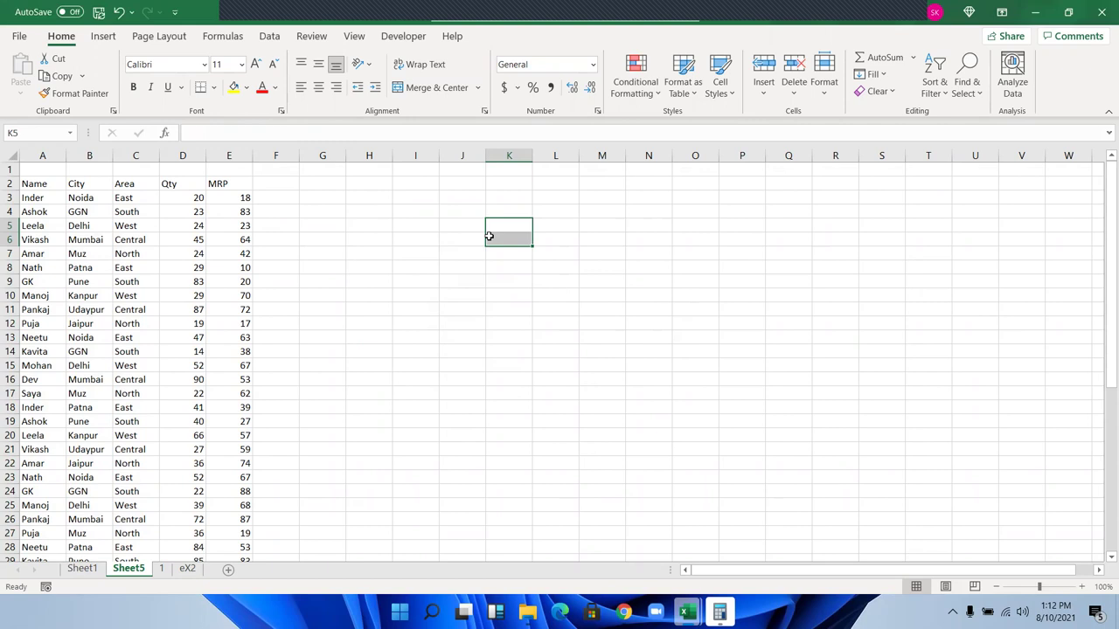
key("Left")
key("Left")
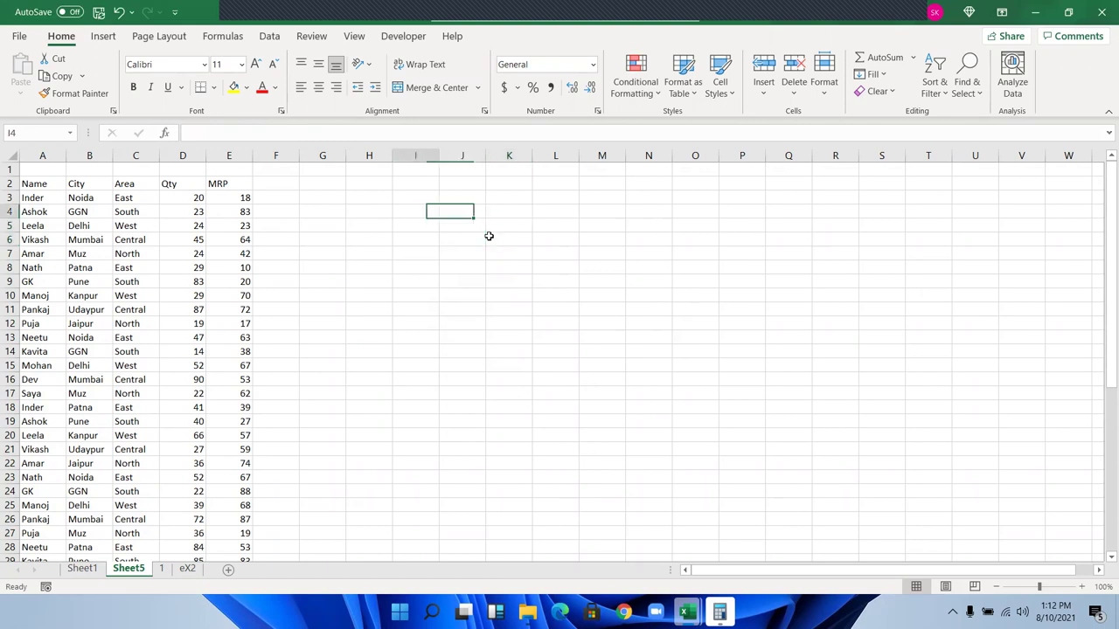
key("Left")
key("Left")
key("Left")
key("Left")
key("Left")
key("Left")
key("ctrl+Up")
key("ctrl+shift+Right")
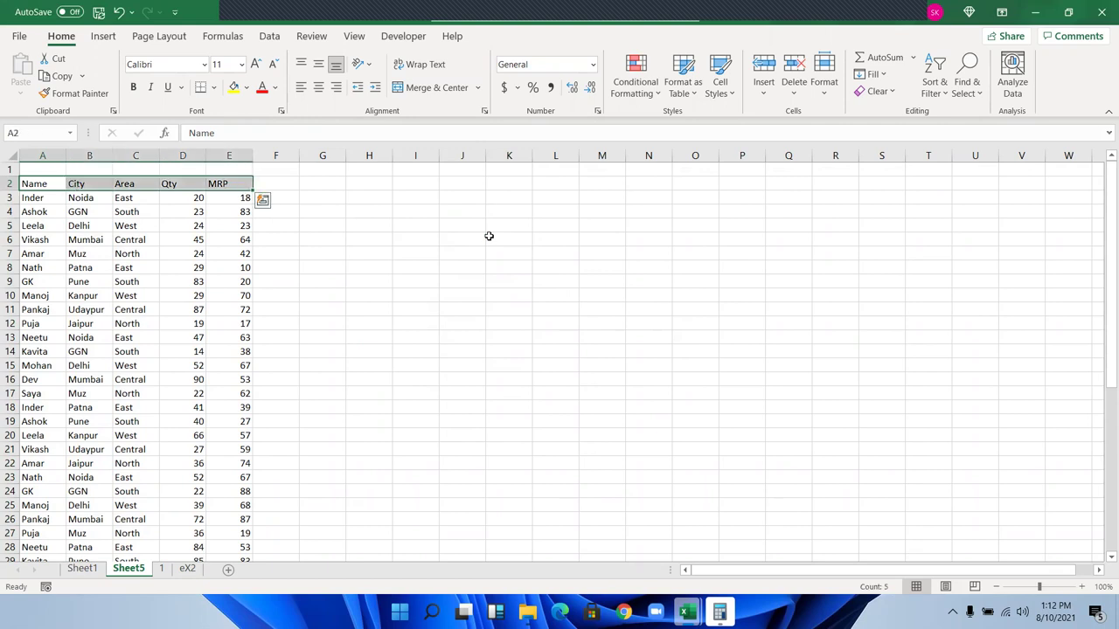
- Copy the column headings into I6:M6 and the name Inder from A3 into J4 as the criterion
key("ctrl+c")
left_click(416, 241)
key("ctrl+v")
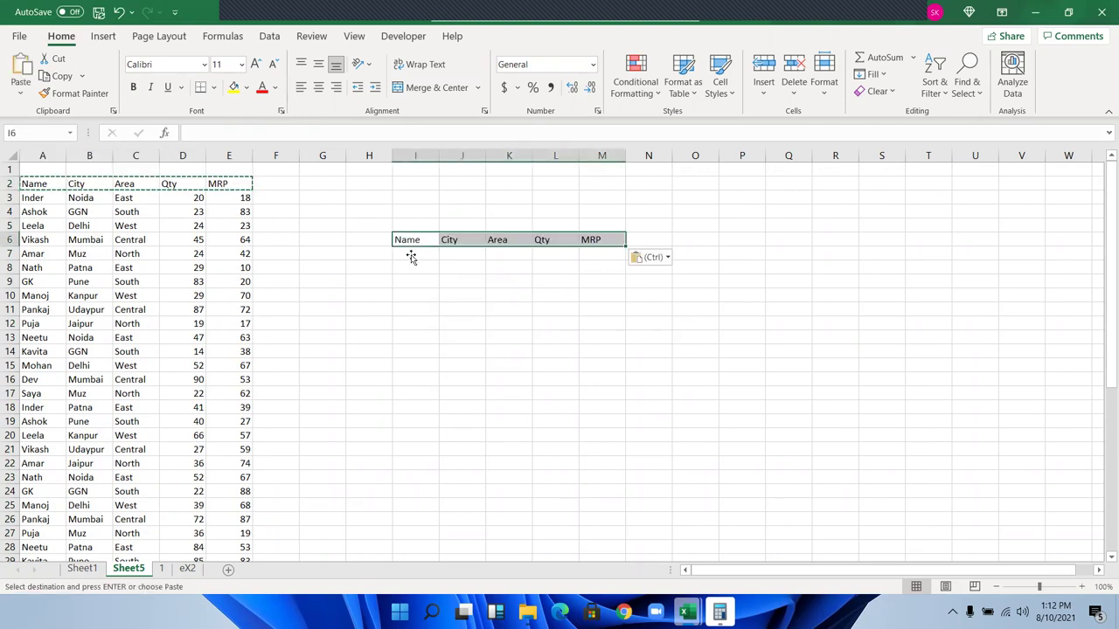
key("Return")
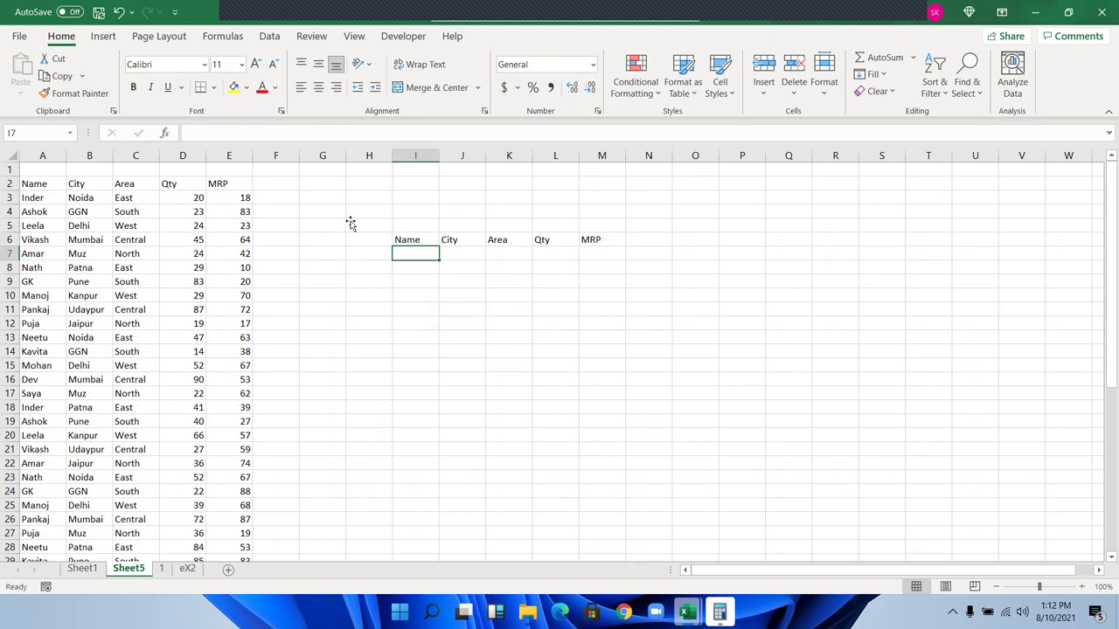
left_click(56, 197)
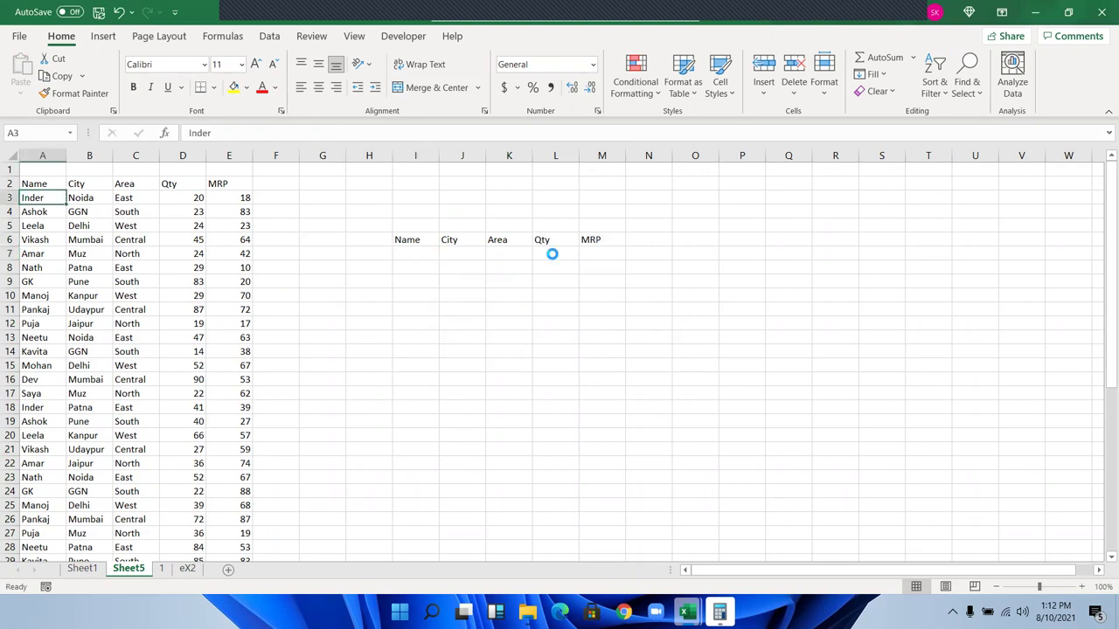
key("ctrl+c")
left_click(463, 211)
key("ctrl+v")
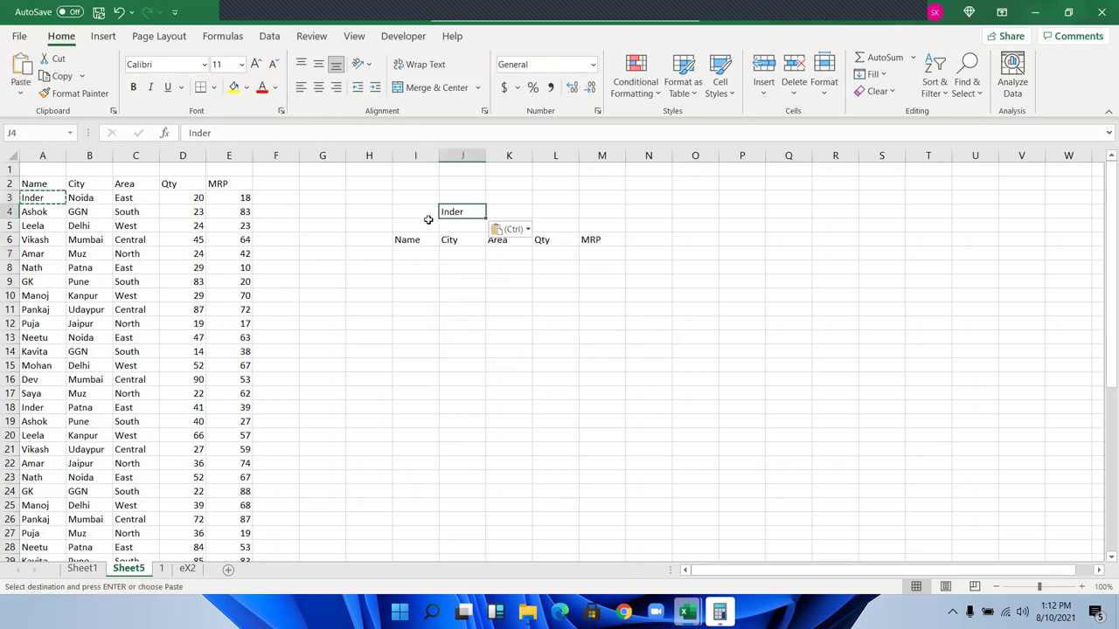
left_click(424, 216)
- Start a FILTER formula in I7 with A2:E48 as the array
key("Down")
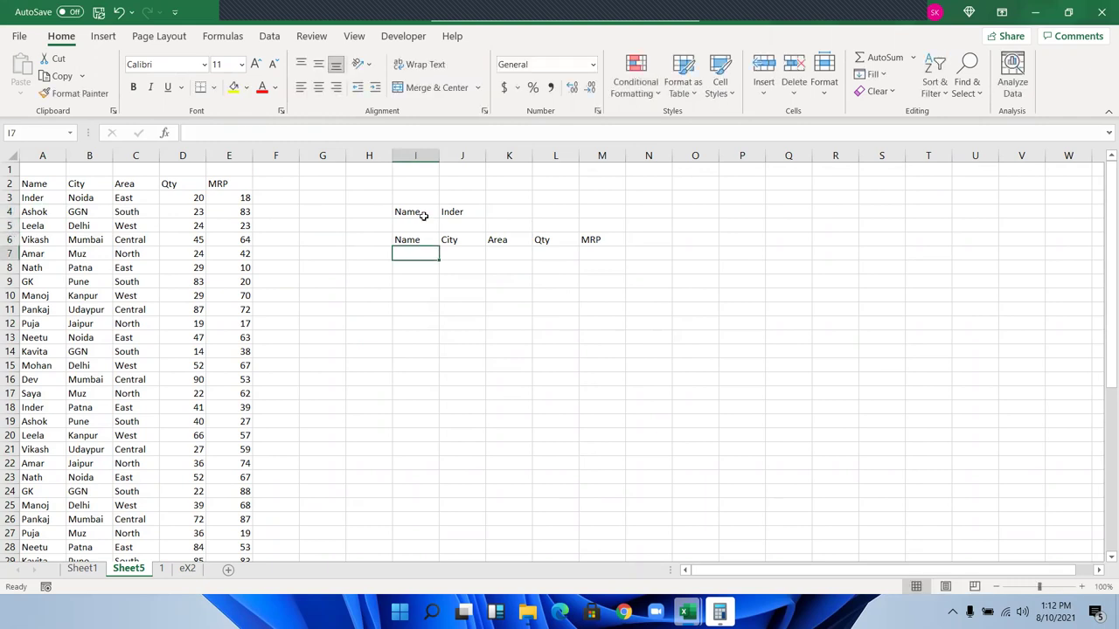
type("=fi")
key("Tab")
key("Left")
key("Left")
key("Left")
key("Left")
key("Left")
key("Up")
key("Up")
key("Up")
key("shift+Right")
key("shift+Right")
key("shift+Right")
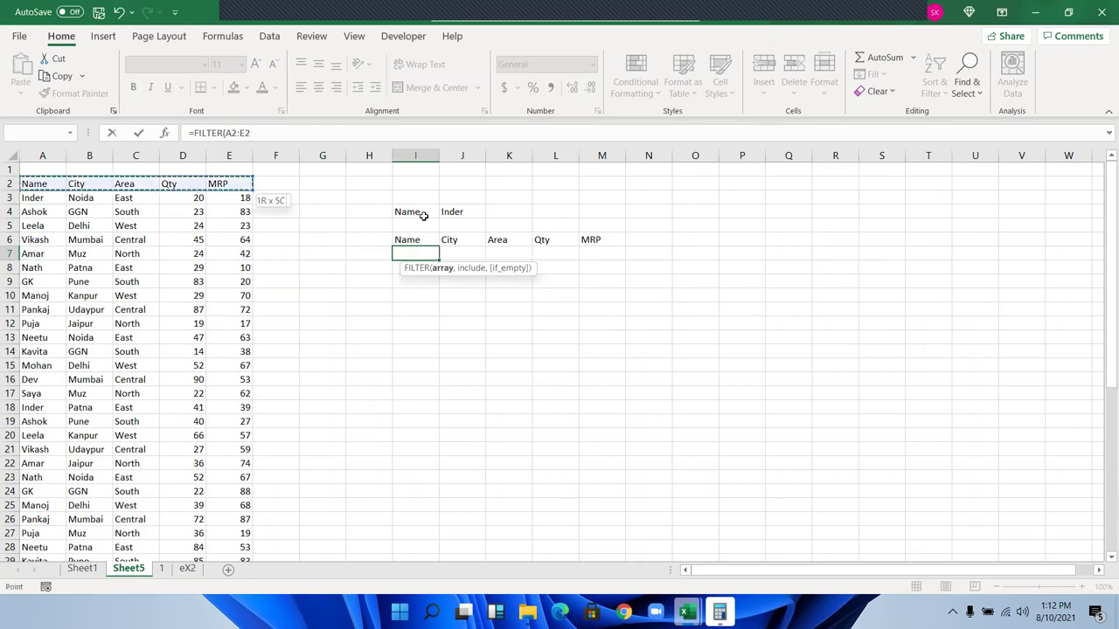
key("ctrl+shift+Down")
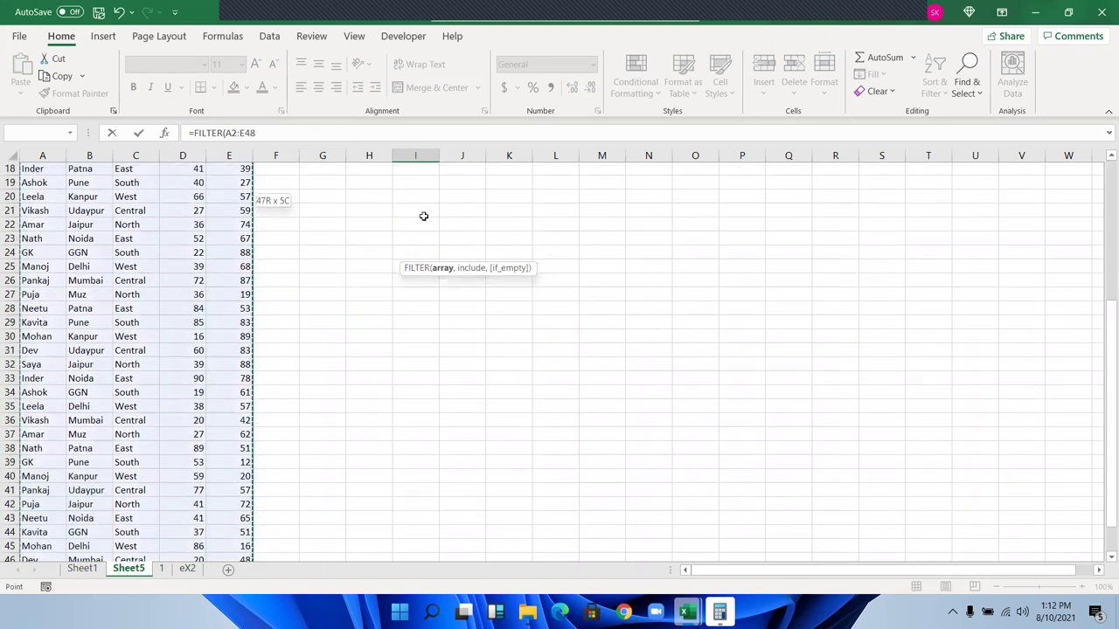
- Add the condition A2:A48=J4, giving =FILTER(A2:E48,A2:A48=J4)
type(",")
key("Up")
key("Up")
key("Up")
key("Left")
key("Left")
key("Left")
key("Left")
key("Left")
key("Left")
key("Left")
key("Down")
key("ctrl+shift+Down")
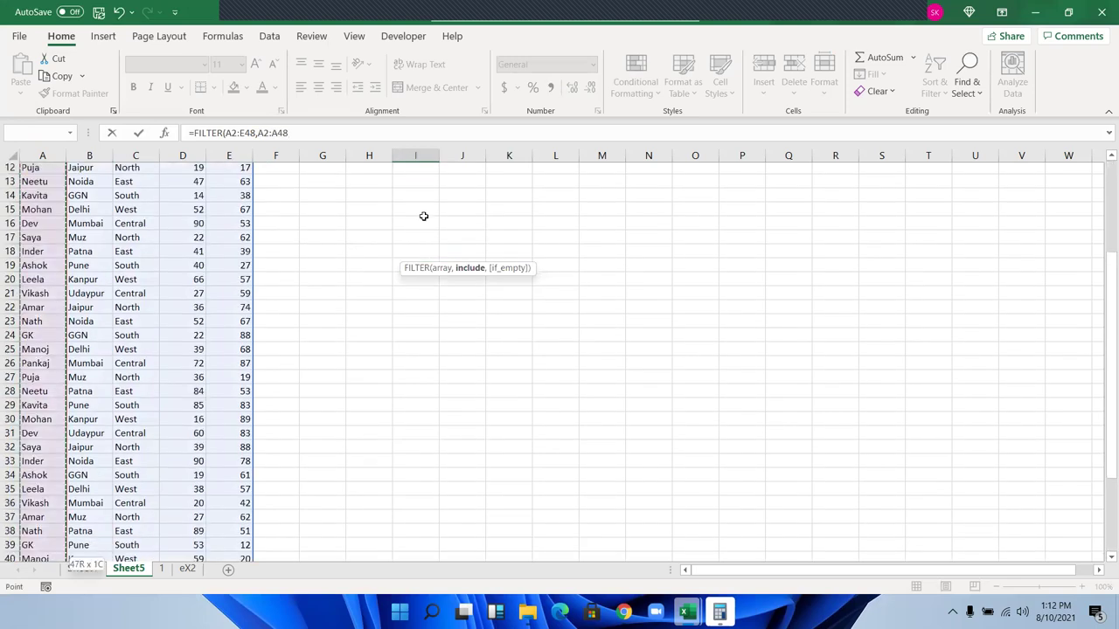
type("=")
scroll(424, 218, "up", 3)
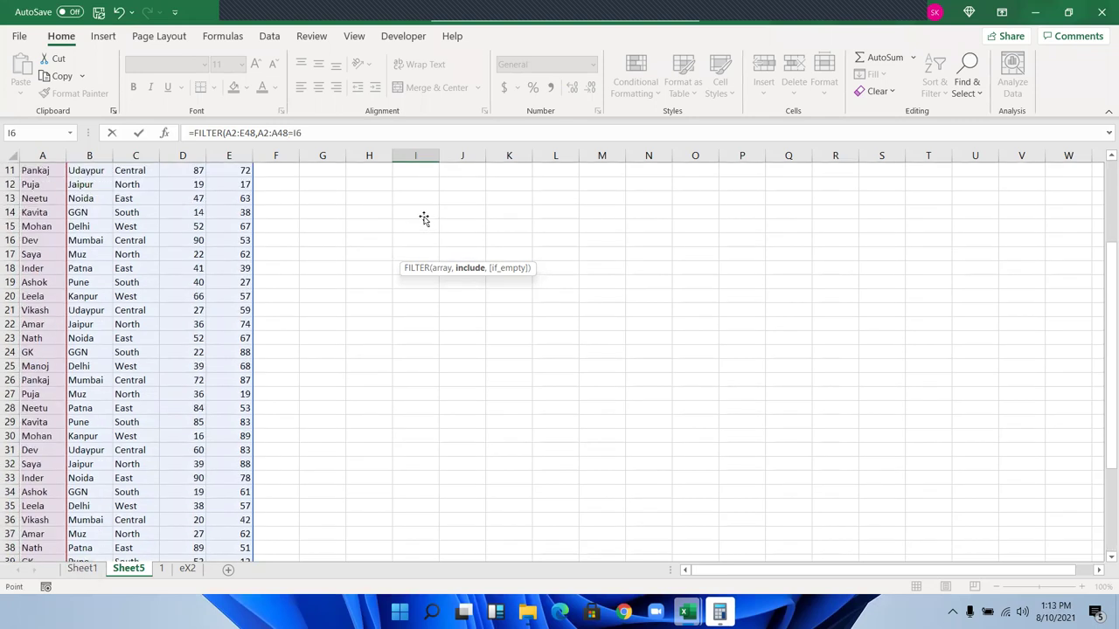
scroll(424, 218, "up", 3)
key("Up")
key("Up")
key("Up")
key("Right")
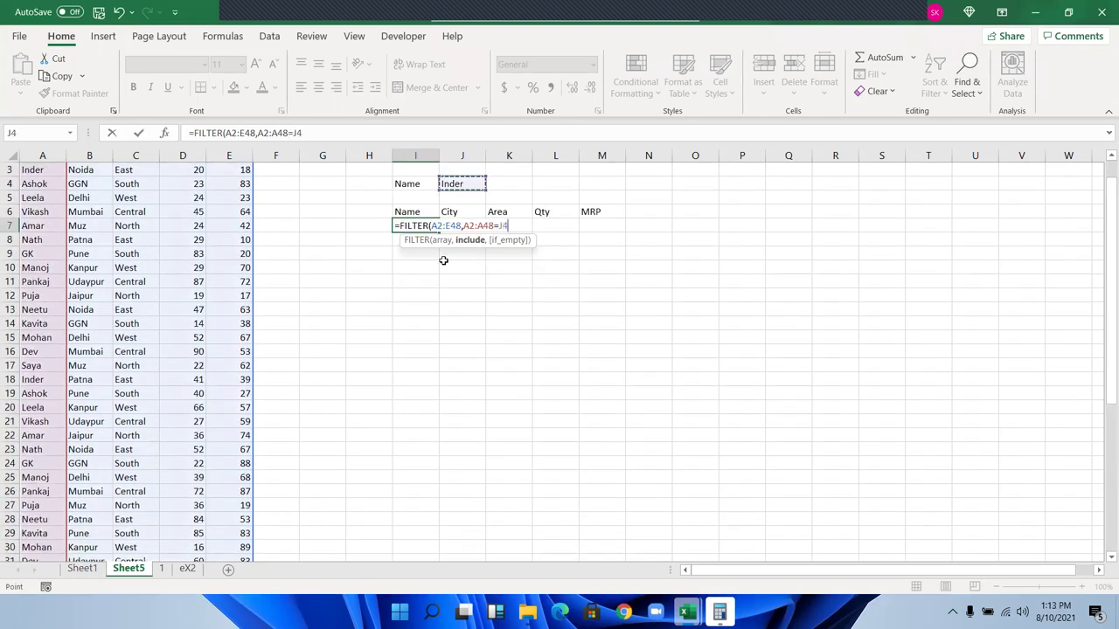
left_click_drag(431, 226, 490, 226)
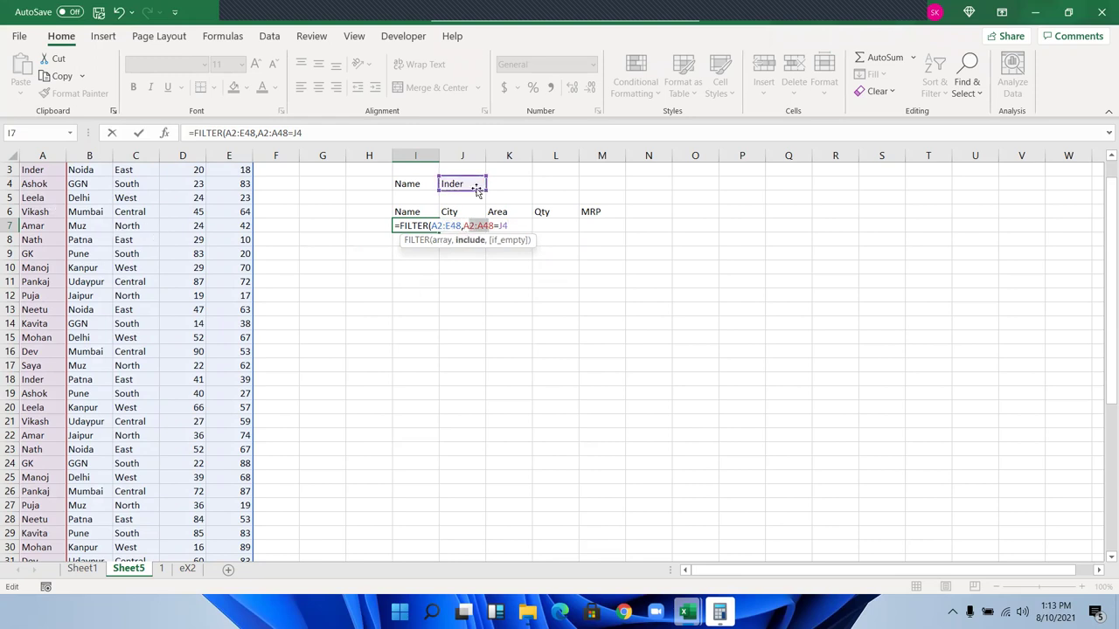
left_click_drag(498, 225, 509, 226)
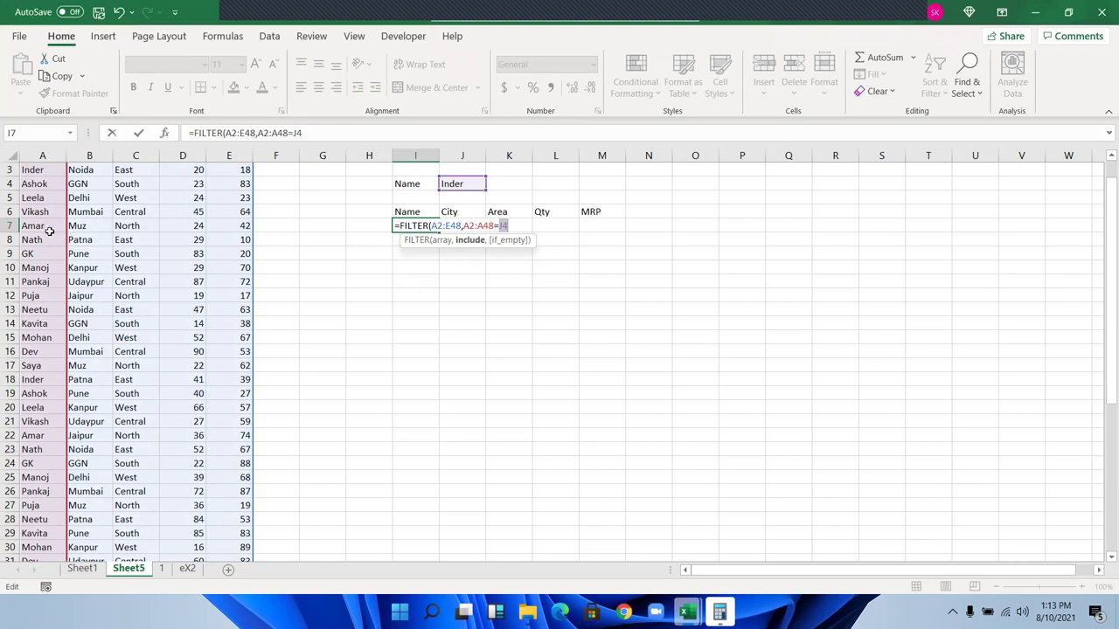
- Enter the FILTER formula and test it with Ashok as the lookup name, checking Ashok's rows
key("Return")
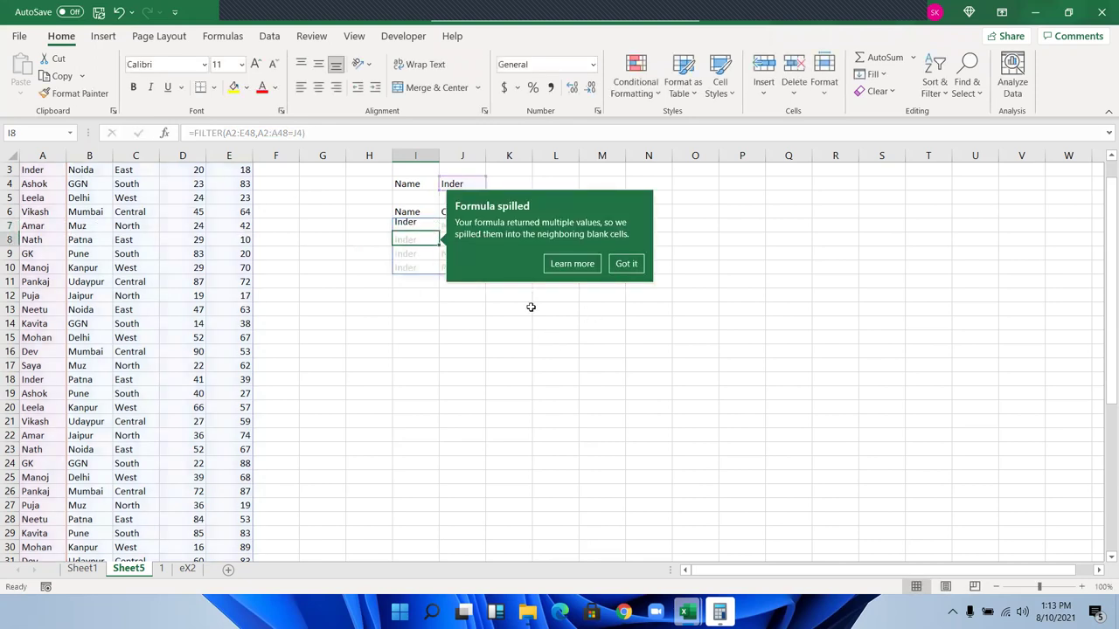
left_click(422, 332)
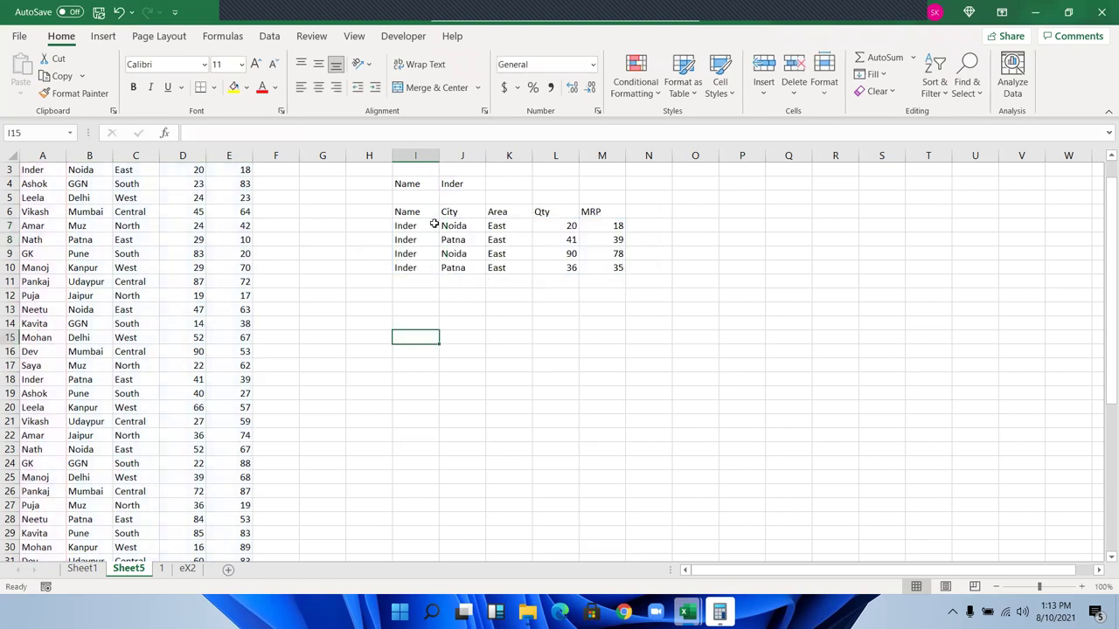
scroll(434, 223, "up", 1)
scroll(317, 219, "up", 1)
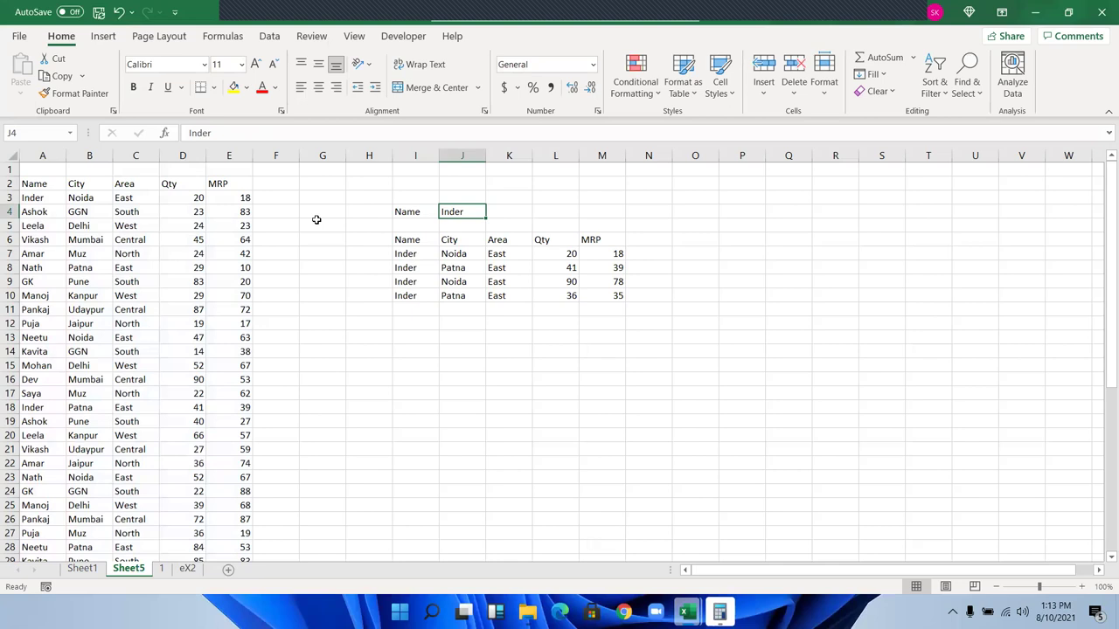
type("Ashok")
key("Return")
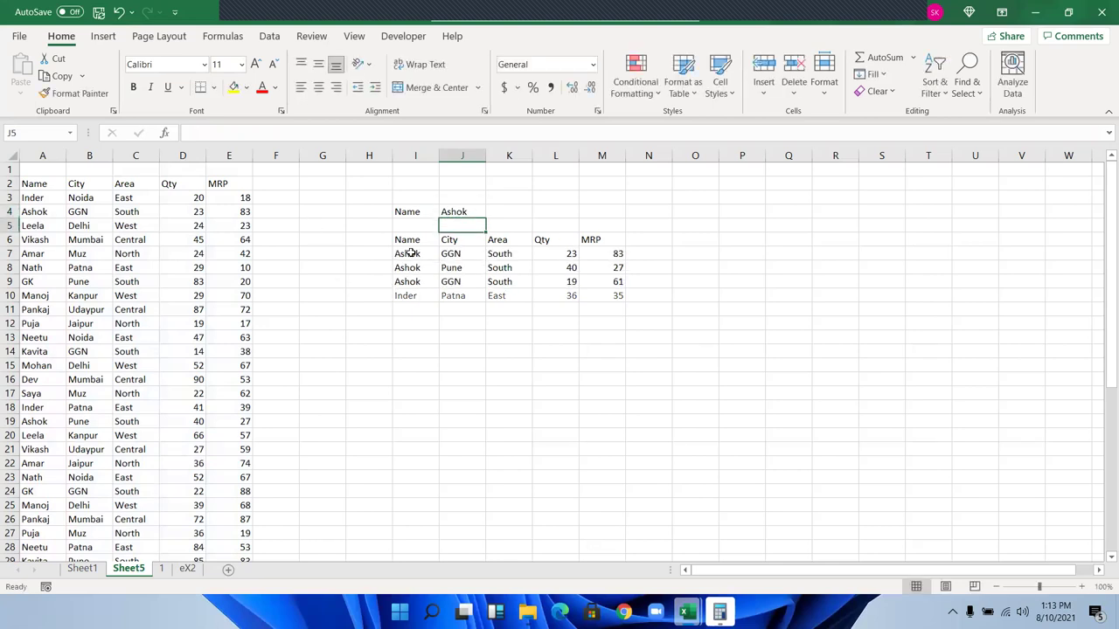
left_click(410, 254)
left_click_drag(601, 290, 639, 310)
- Change J4 to Mohan and check the spill now lists only Mohan's rows
left_click(464, 213)
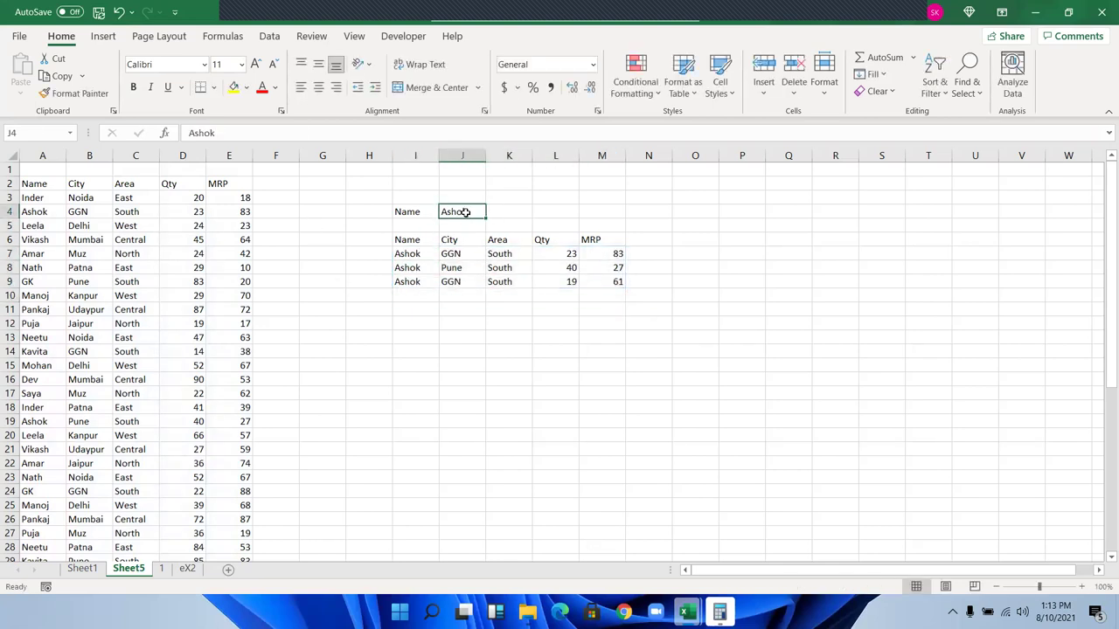
type("Mohan")
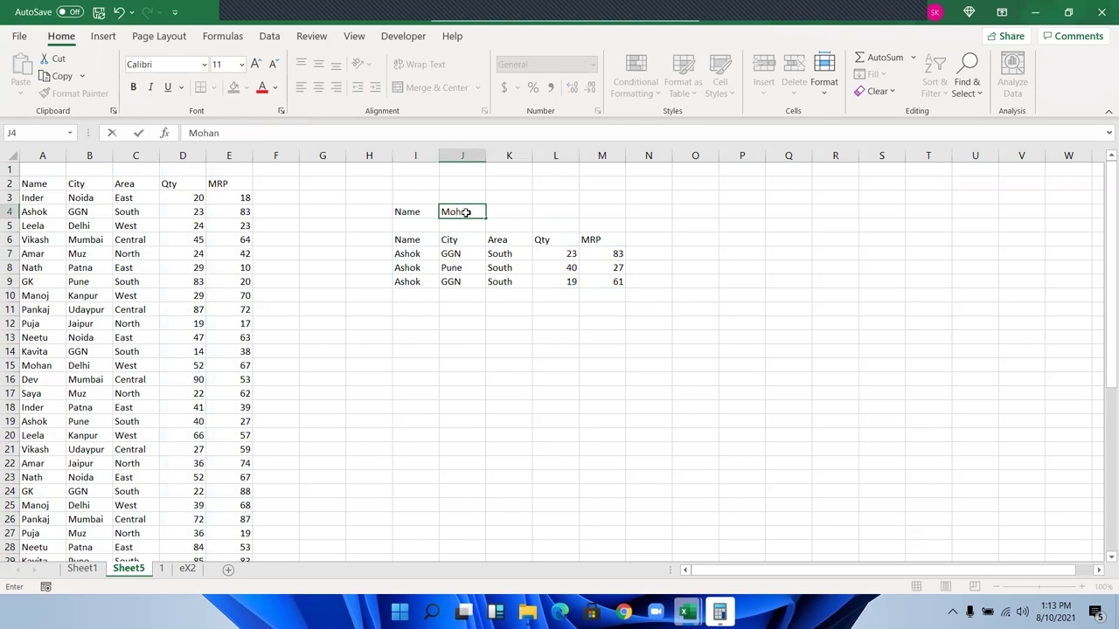
key("Return")
left_click(459, 252)
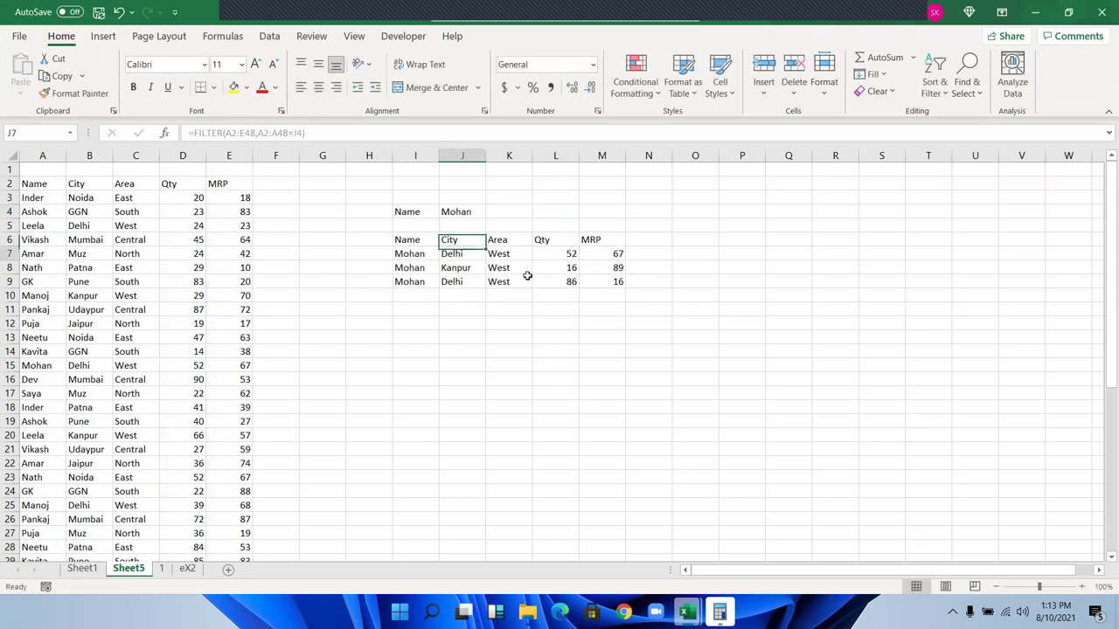
left_click_drag(527, 276, 437, 250)
left_click(432, 252)
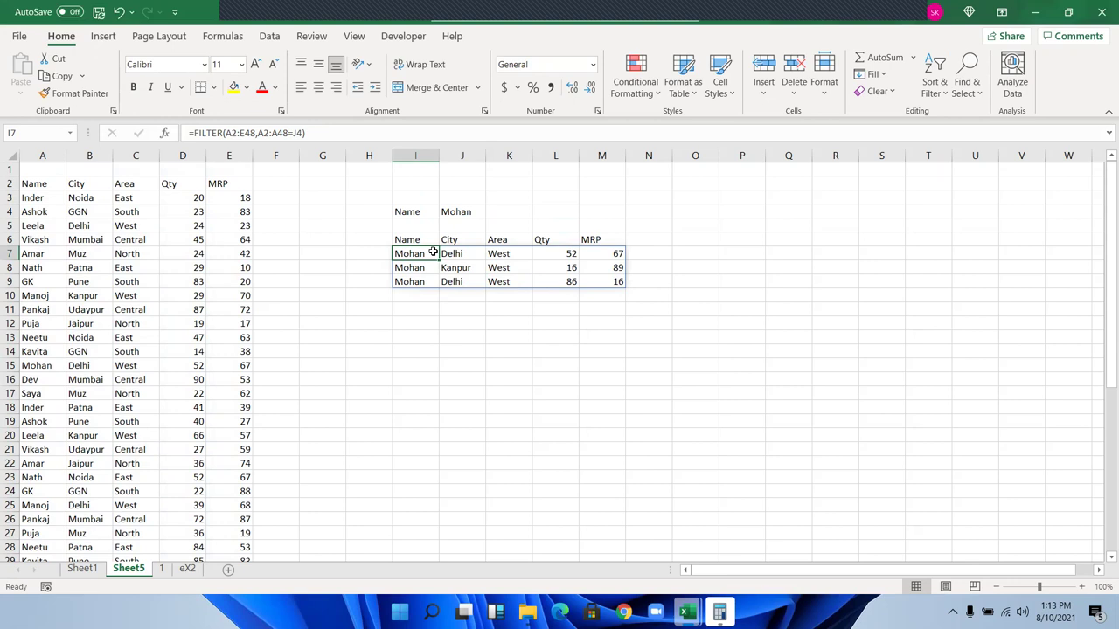
key("Up")
key("Up")
key("Up")
key("Left")
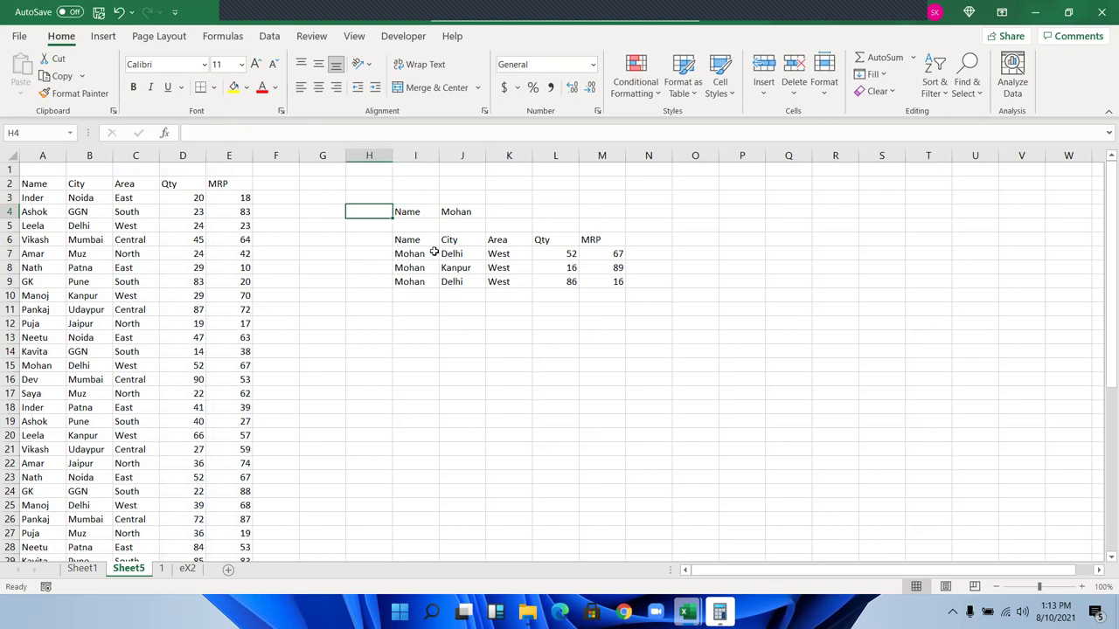
- Paste North into C4, then fill the East, North, West, Central pattern from C3:C6 down column C
left_click(140, 321)
key("ctrl+c")
key("Up")
key("Up")
key("Up")
key("ctrl+v")
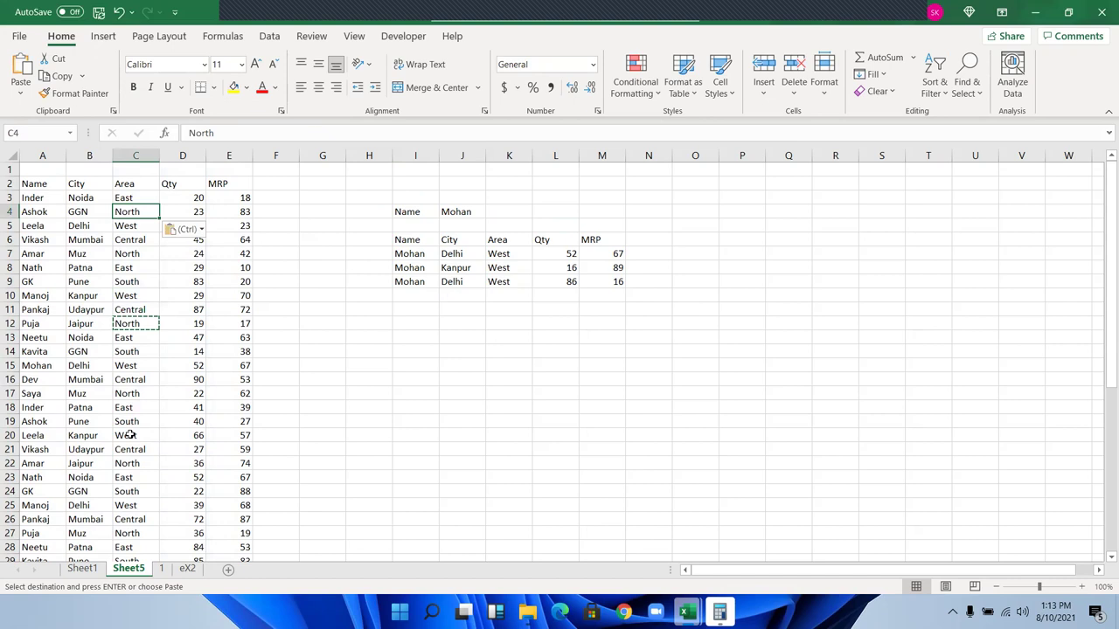
left_click(129, 474)
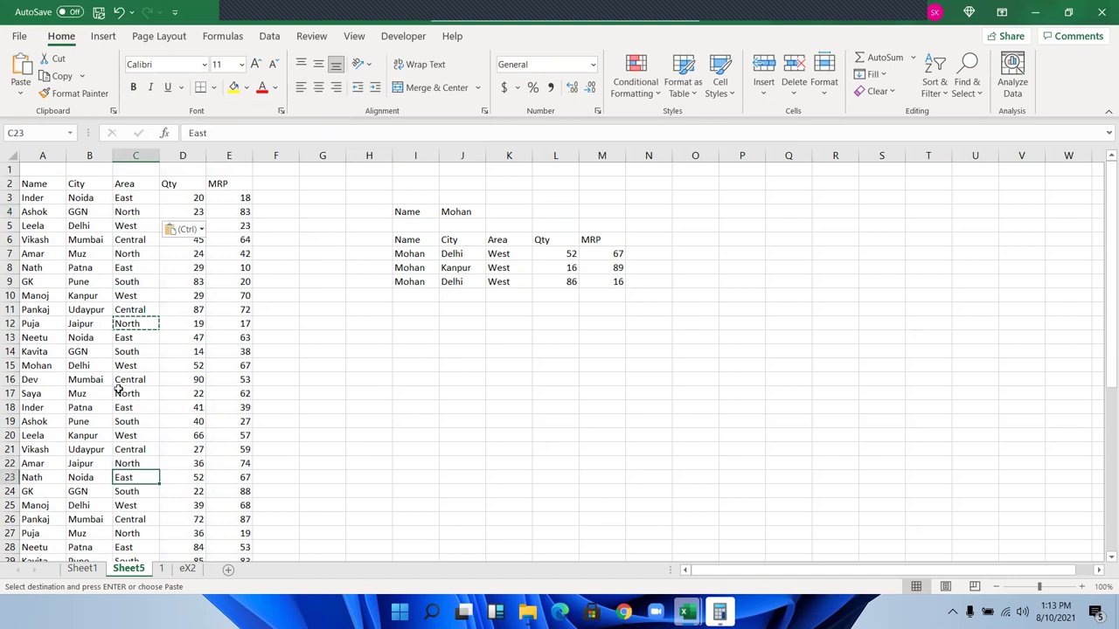
key("ctrl+c")
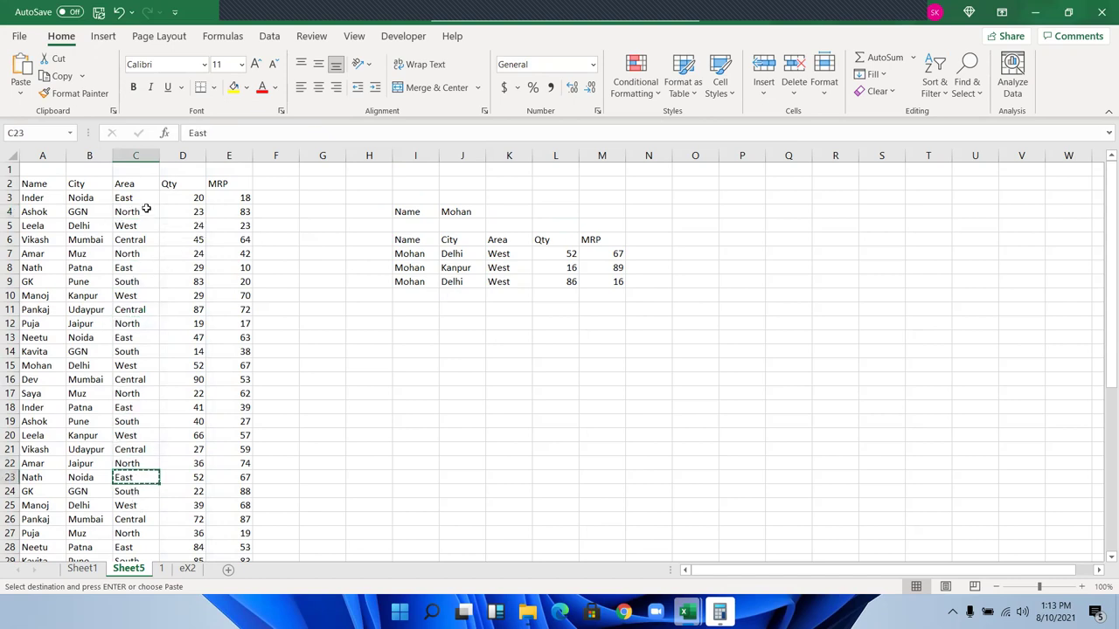
left_click_drag(145, 193, 142, 225)
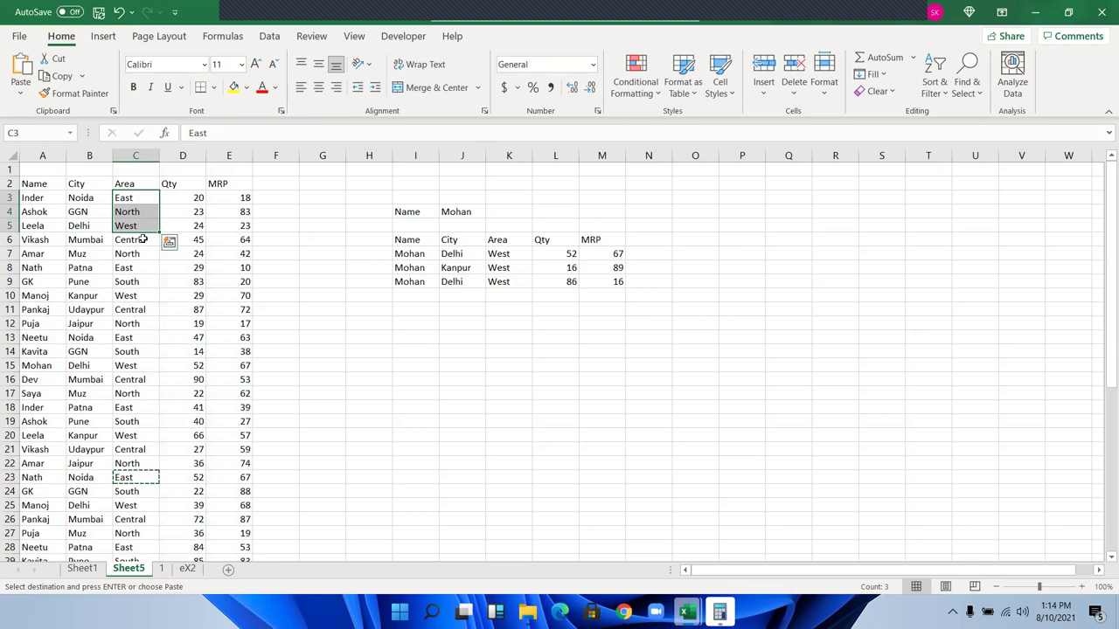
left_click(145, 239, "shift")
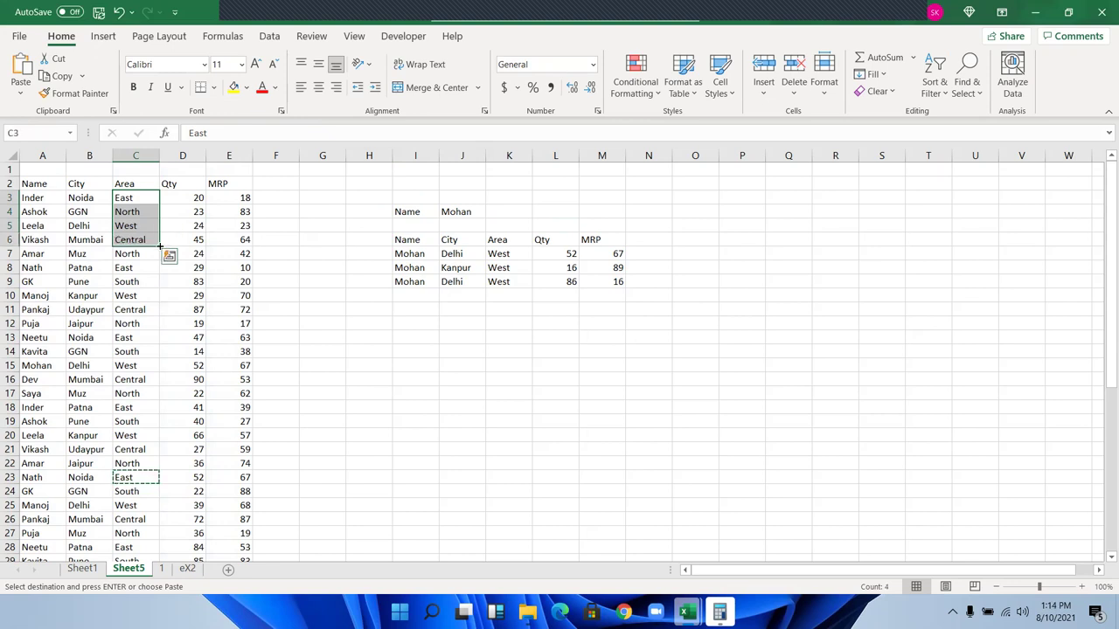
double_click(159, 246)
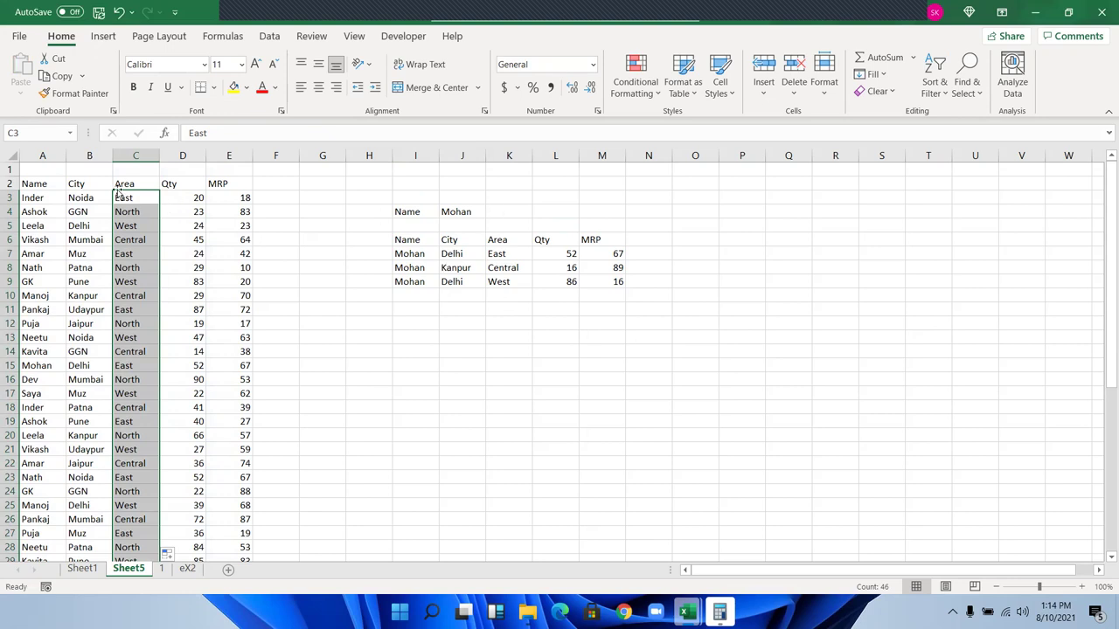
key("Up")
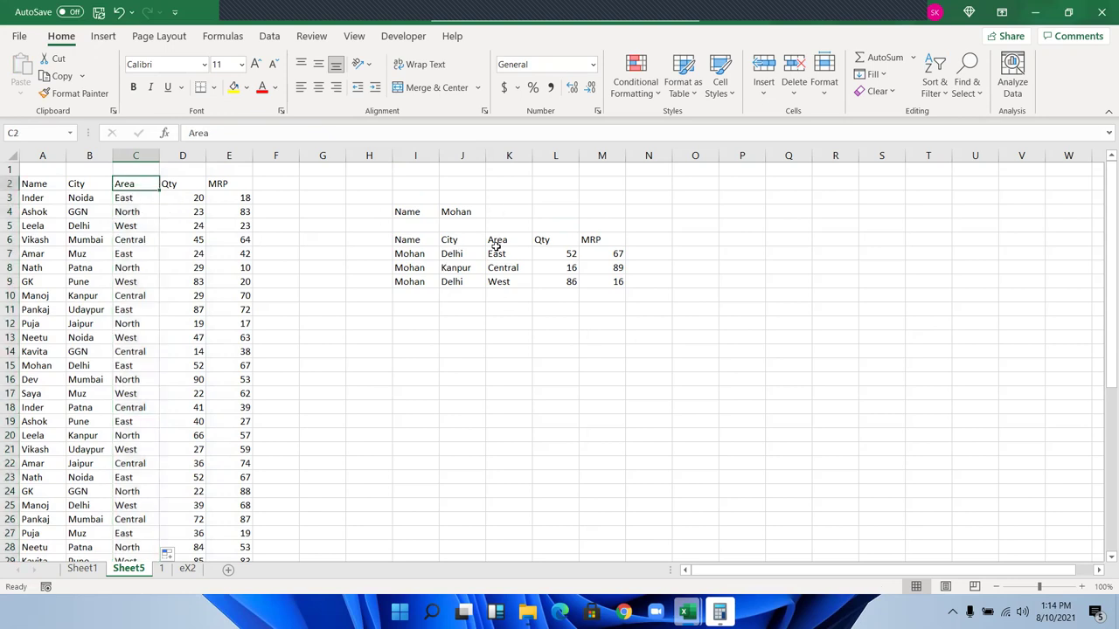
key("ctrl+c")
- Put the Area label in K3 and East in K4 as the area criterion
left_click(512, 199)
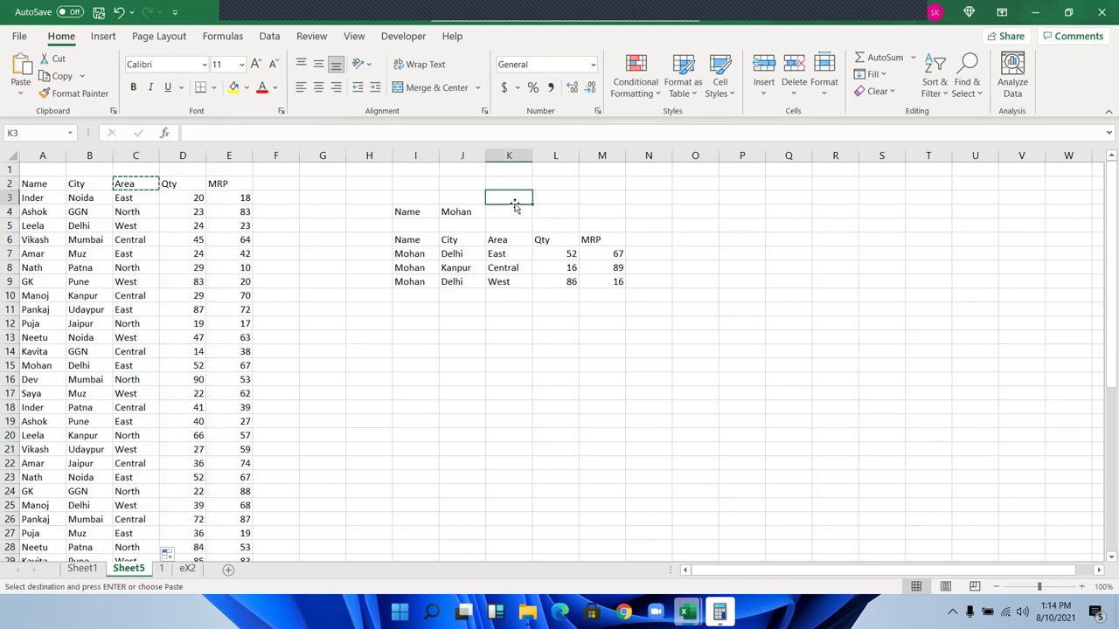
key("ctrl+v")
key("Down")
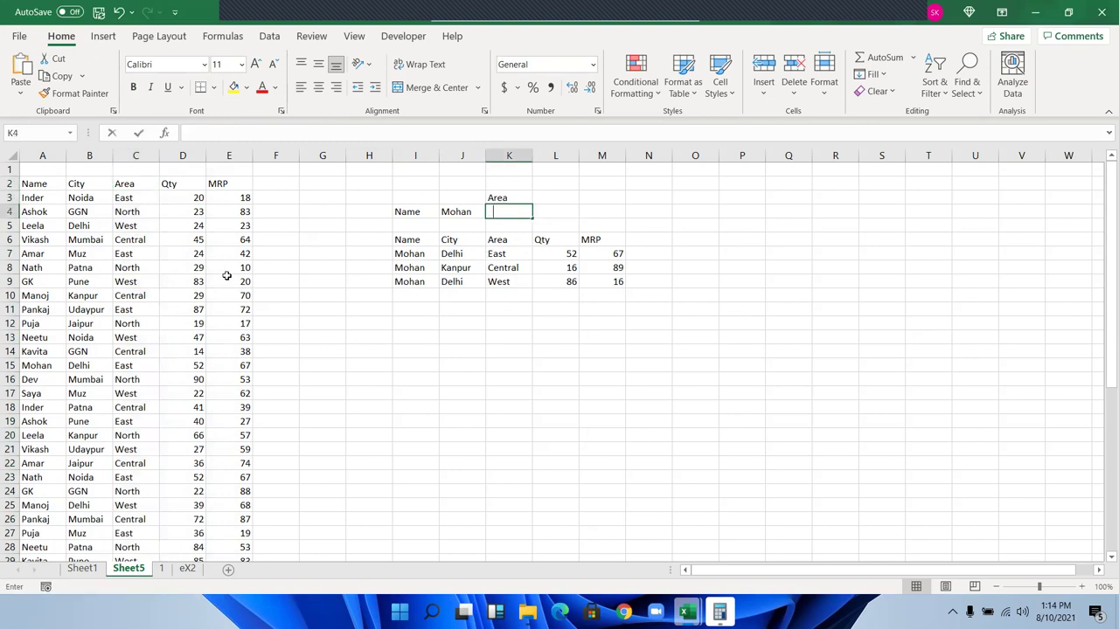
type("East")
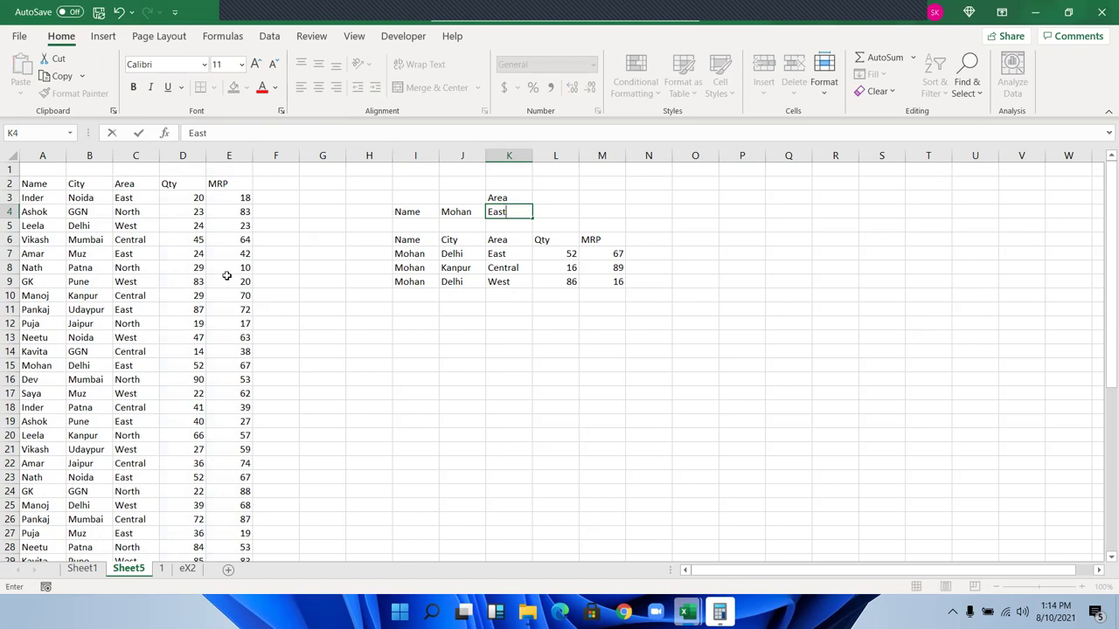
left_click(515, 389)
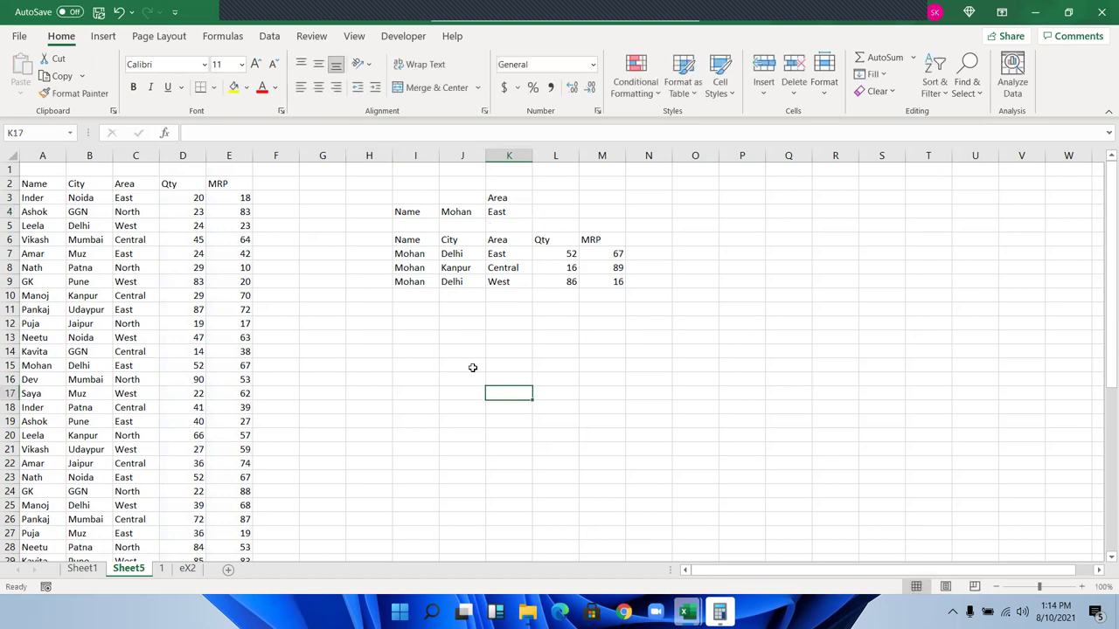
- Edit the I7 formula to wrap the Name condition in parentheses and append *
left_click(423, 261)
key("F2")
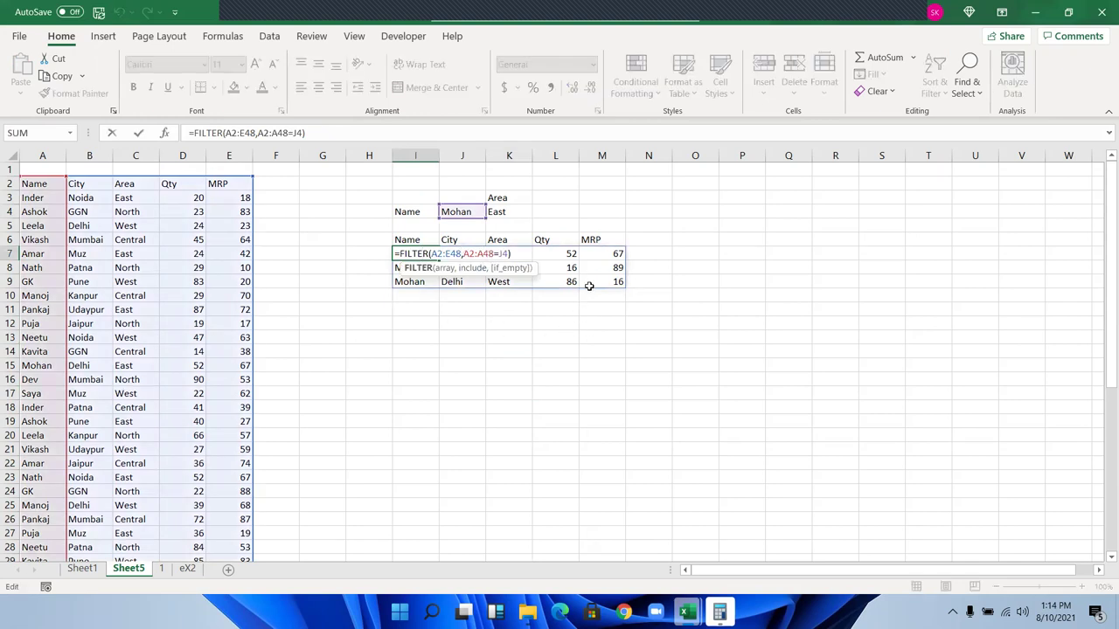
key("Escape")
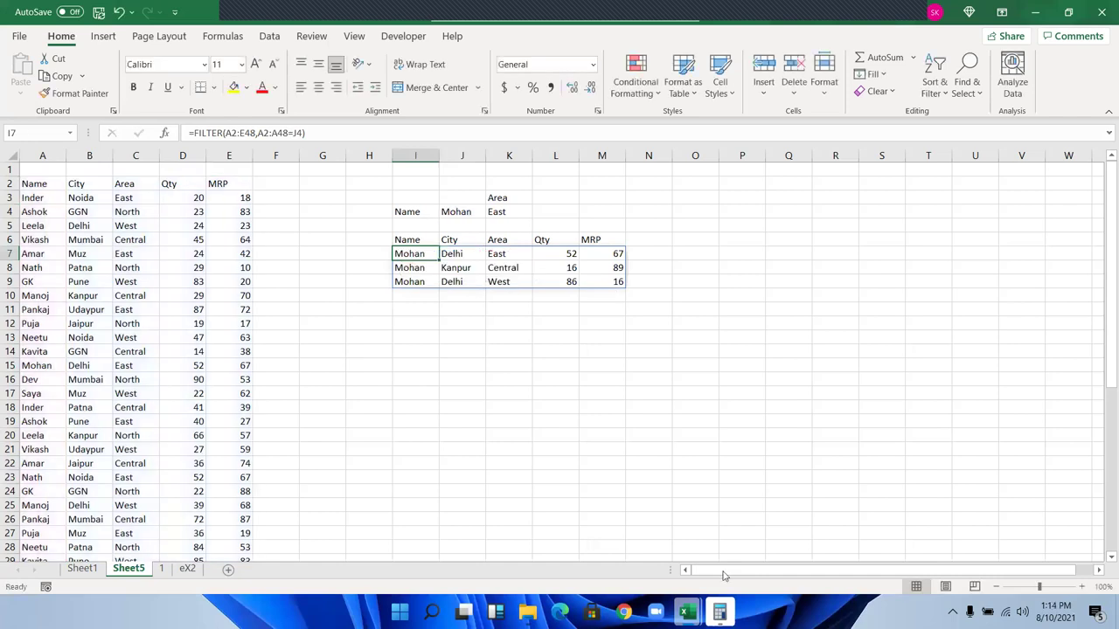
scroll(673, 319, "up", 4, "ctrl")
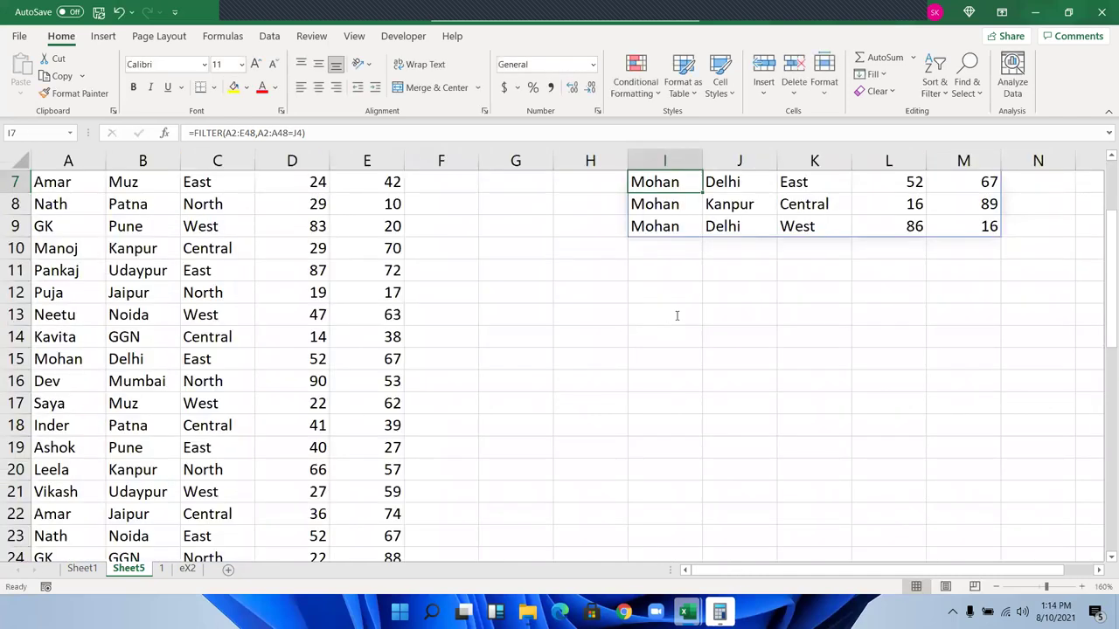
key("F2")
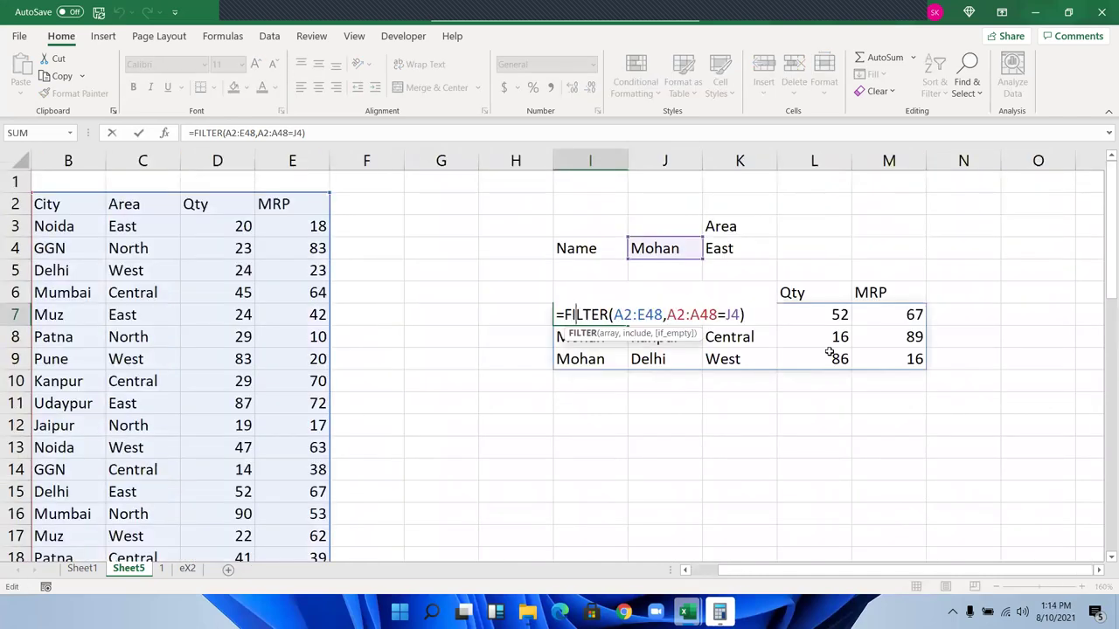
type("(")
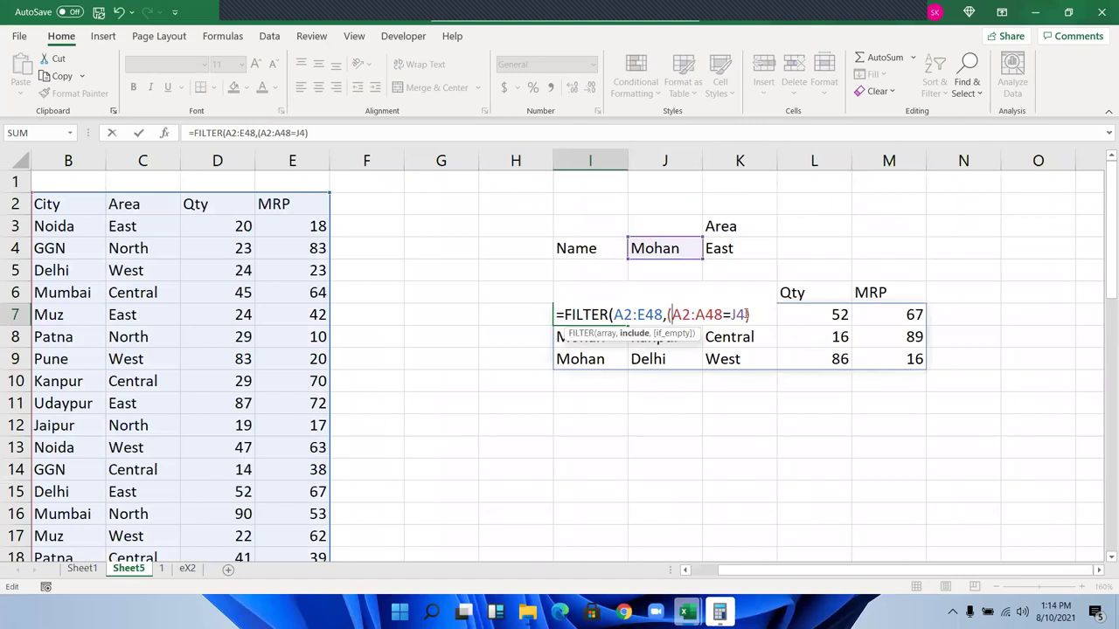
left_click(744, 315)
type(")*")
- Add the (C2:C48=K4) condition, entering =FILTER(A2:E48,(A2:A48=J4)*(C2:C48=K4))
left_click(149, 215)
left_click_drag(149, 216, 149, 213)
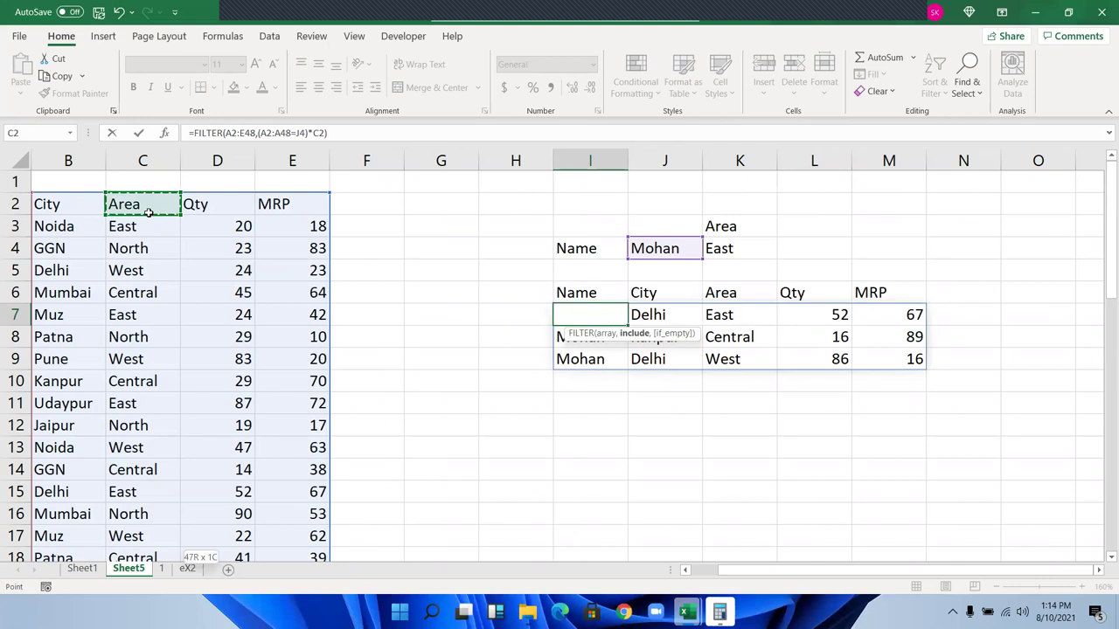
key("ctrl+shift+Down")
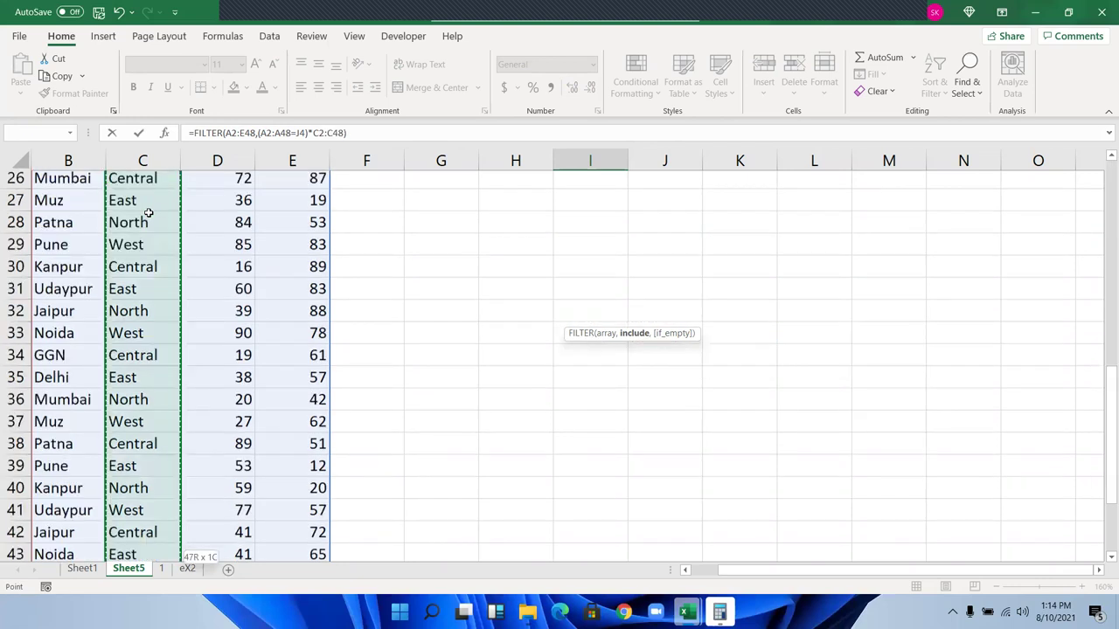
type("=")
key("Up")
key("Up")
key("Up")
key("Right")
key("Right")
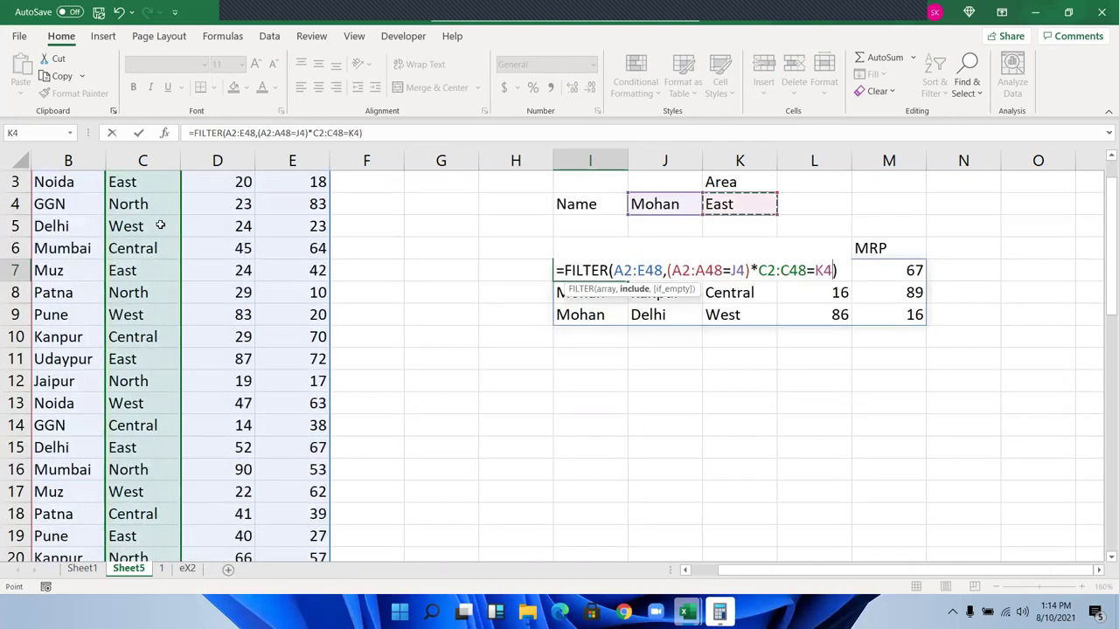
left_click(759, 273)
type("(")
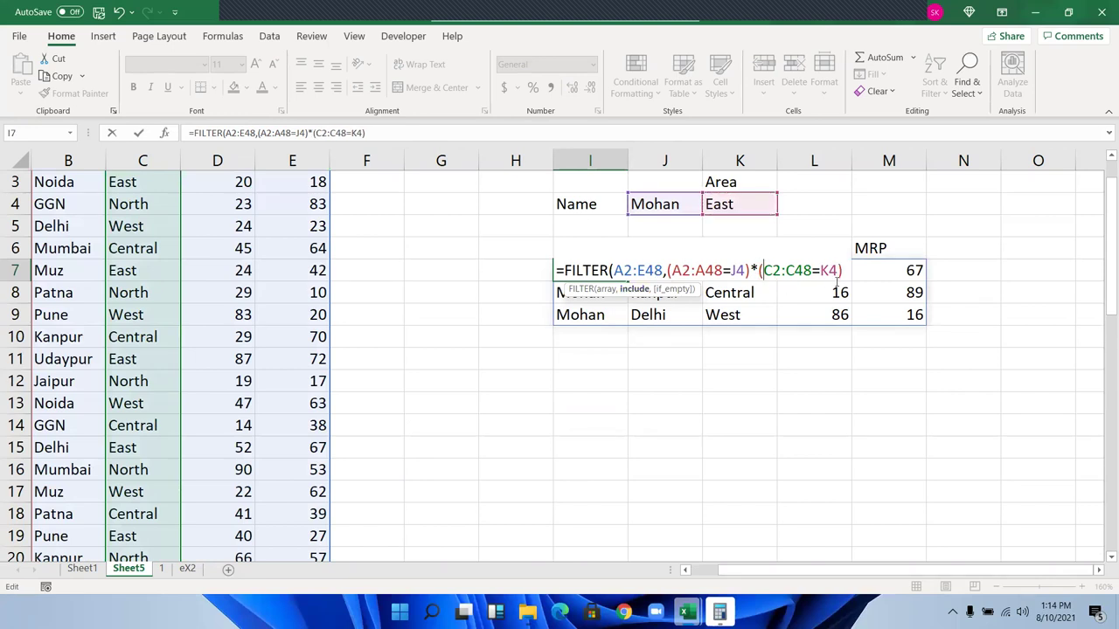
left_click(837, 273)
type(")")
key("Return")
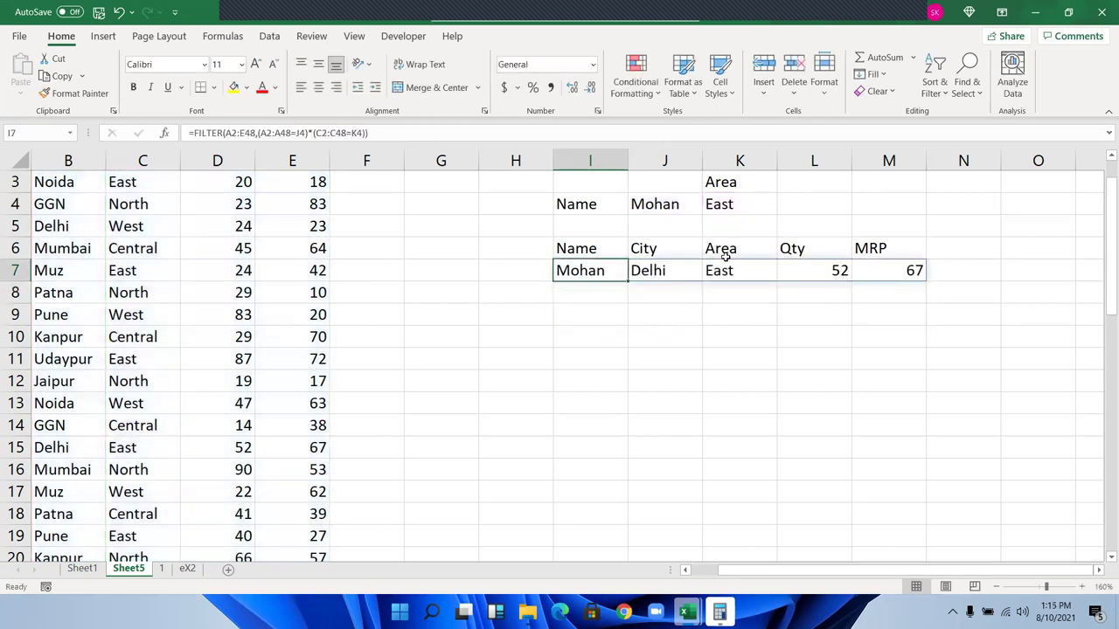
scroll(741, 256, "up", 1)
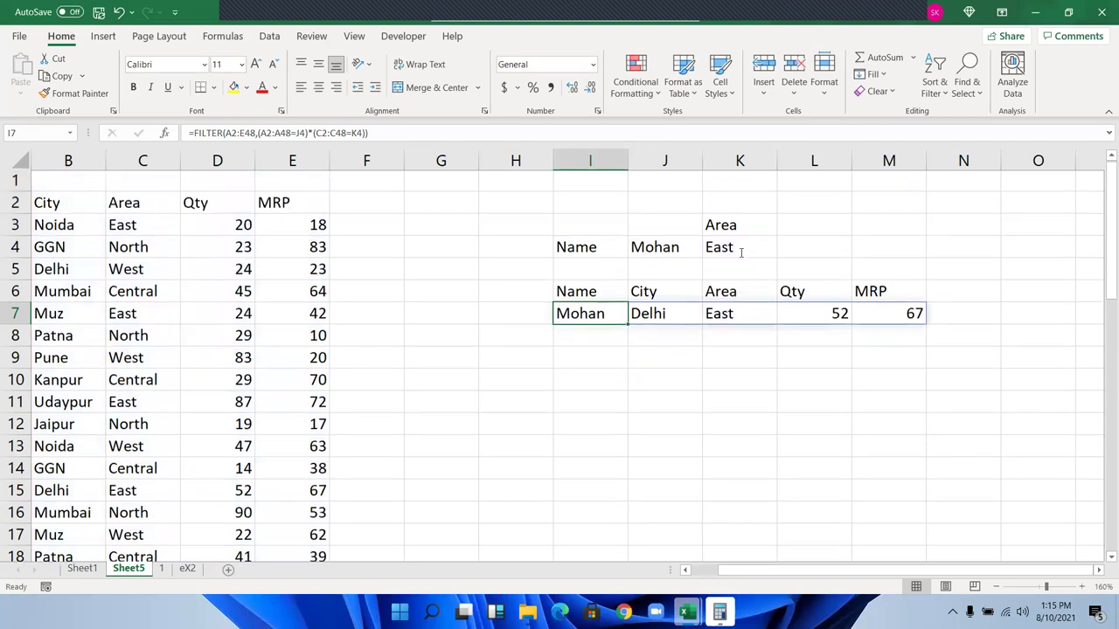
- Set the Area criterion in K4 to North
left_click(741, 252)
type("North")
key("Return")
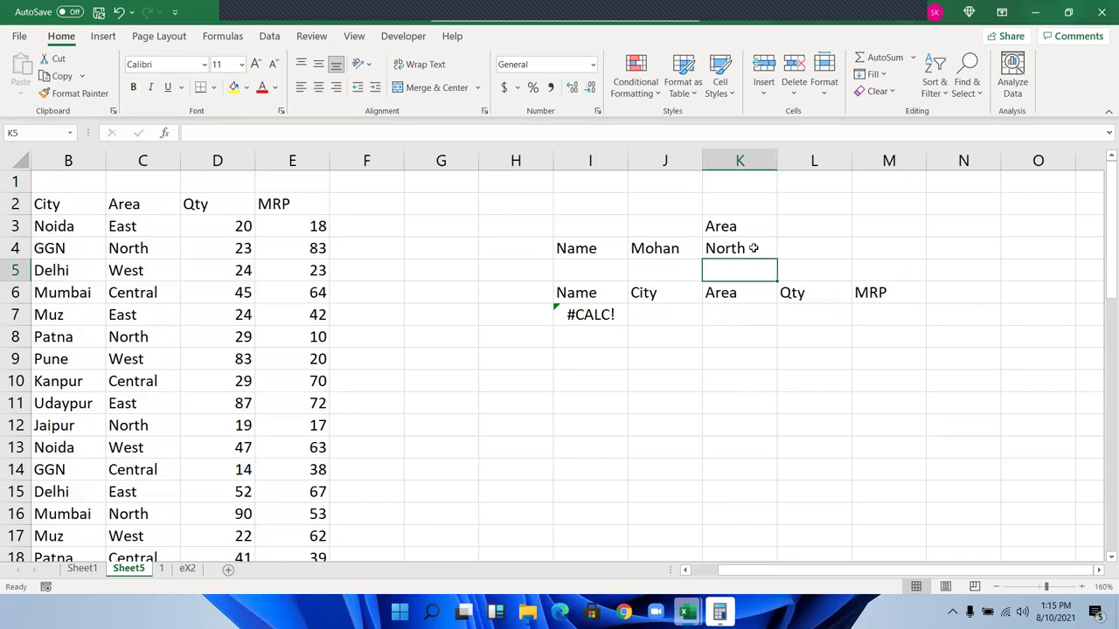
left_click(146, 257)
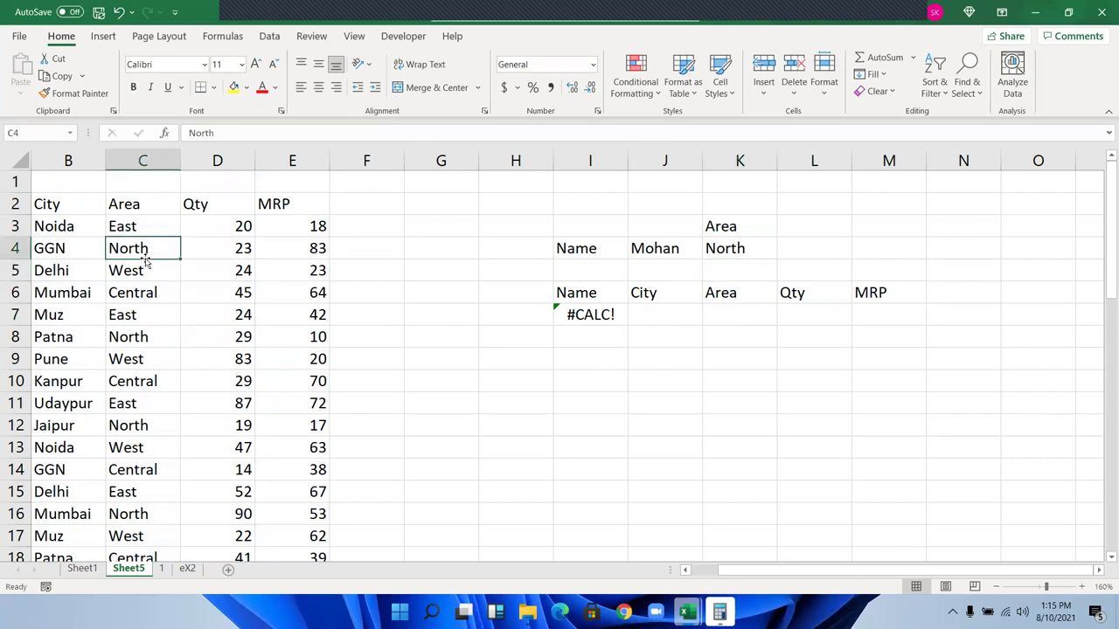
key("Left")
key("Left")
- Change the Name criterion in J4 to Ashok and open the I7 formula for editing
left_click(728, 255)
type("A")
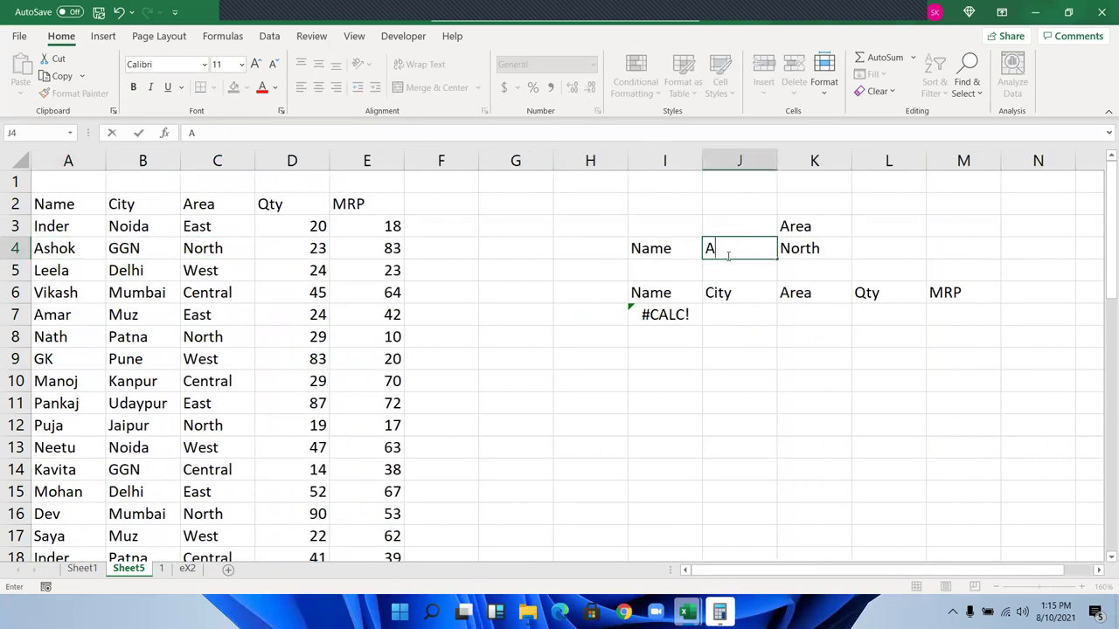
type("shok")
key("Return")
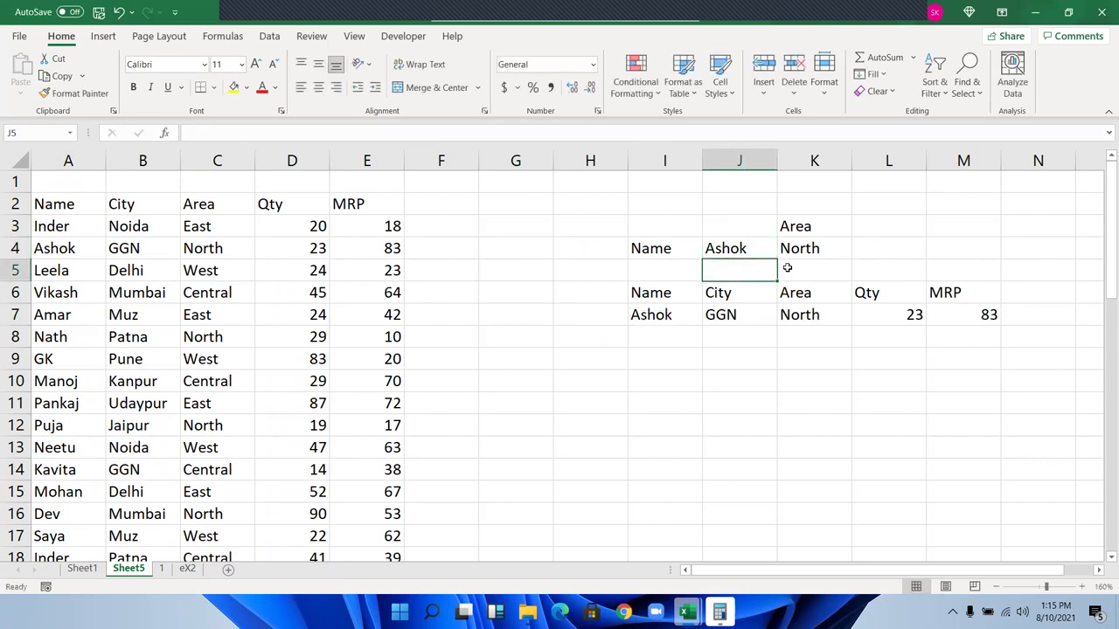
left_click(797, 313)
left_click(667, 313)
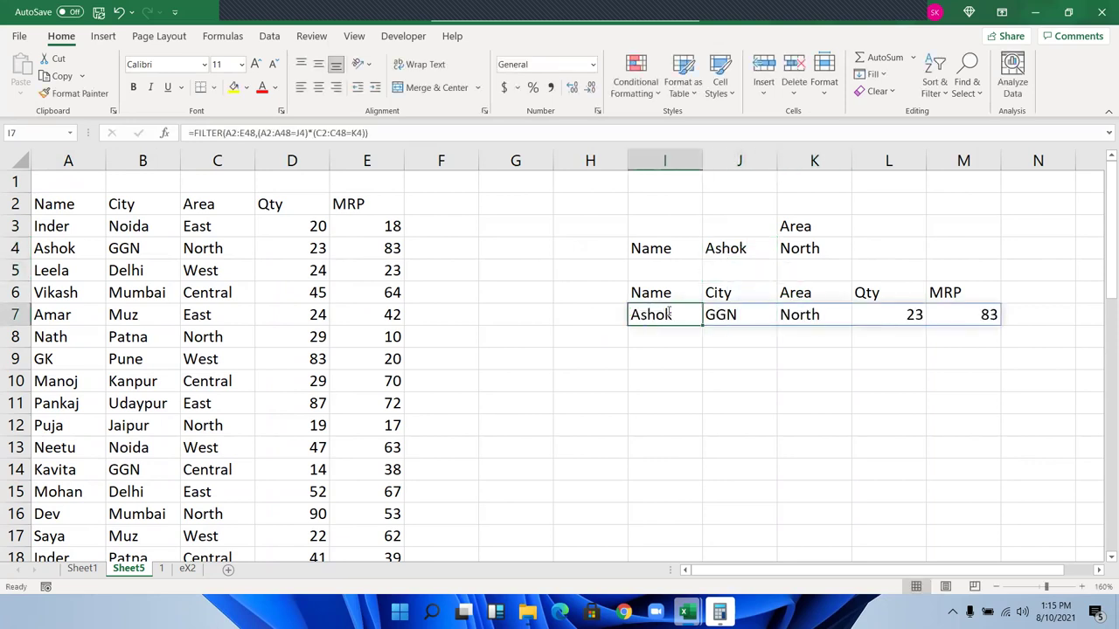
double_click(666, 313)
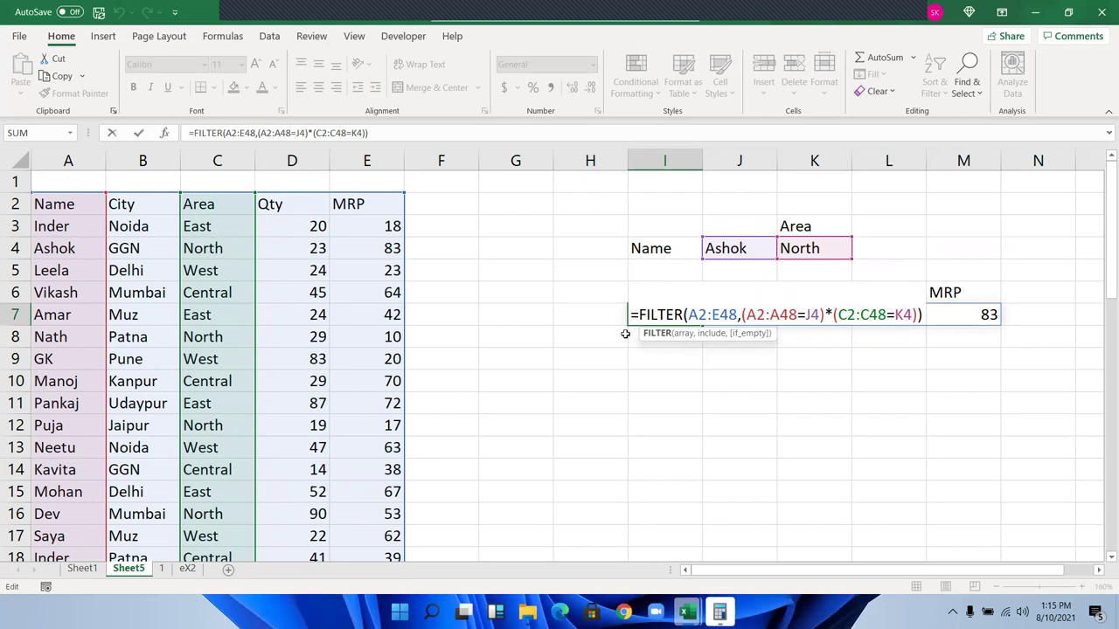
- Replace * with + between the two FILTER conditions to list rows with Ashok or North
left_click(833, 316)
key("BackSpace")
type("+")
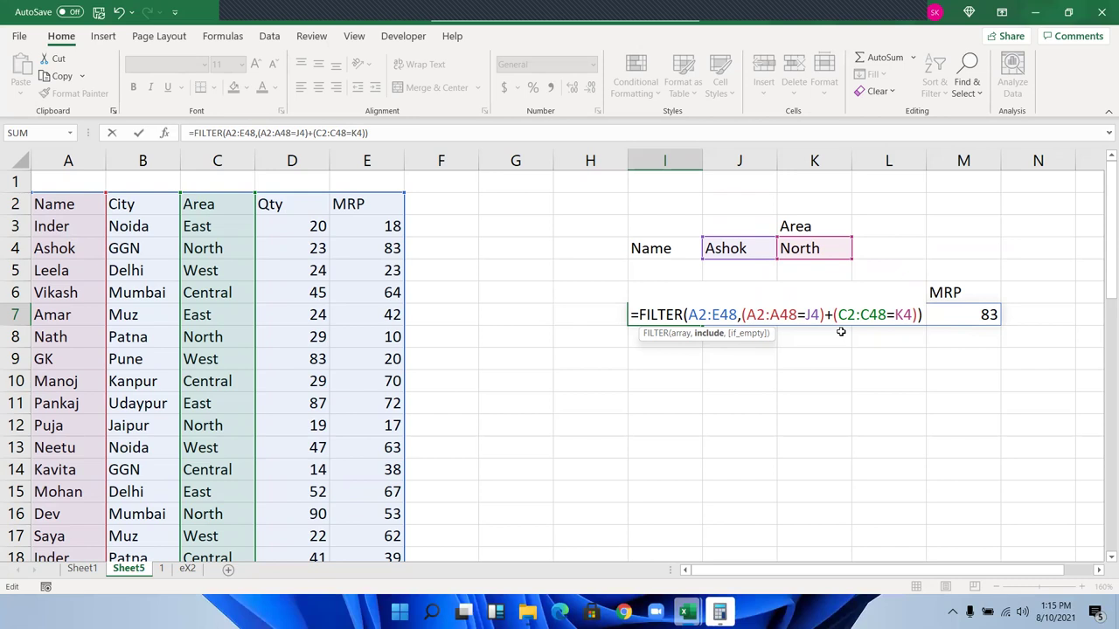
key("Return")
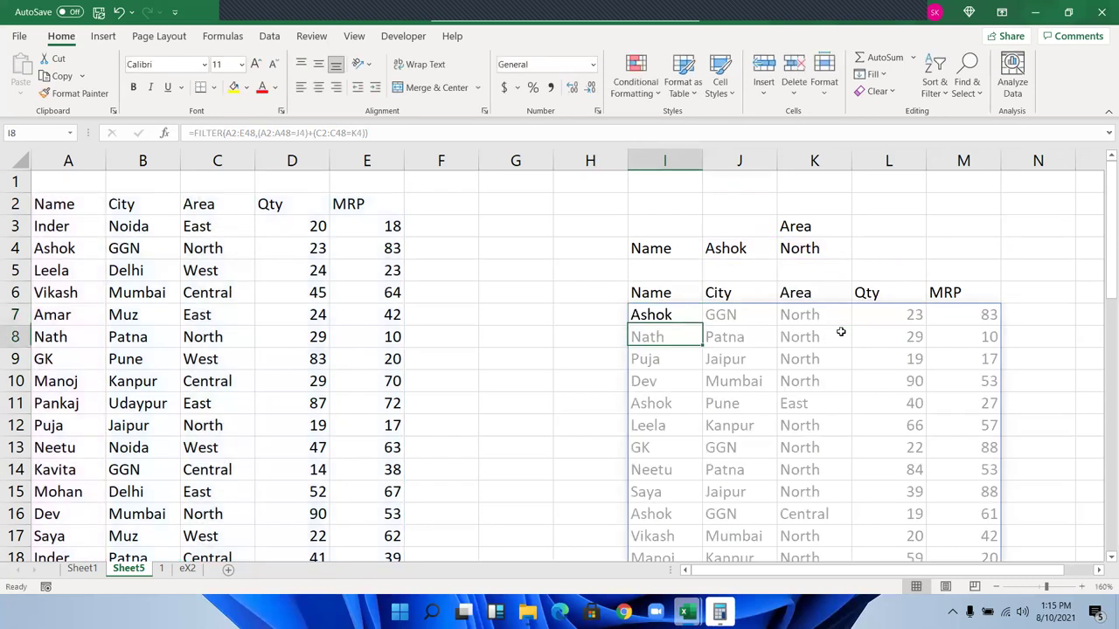
key("Up")
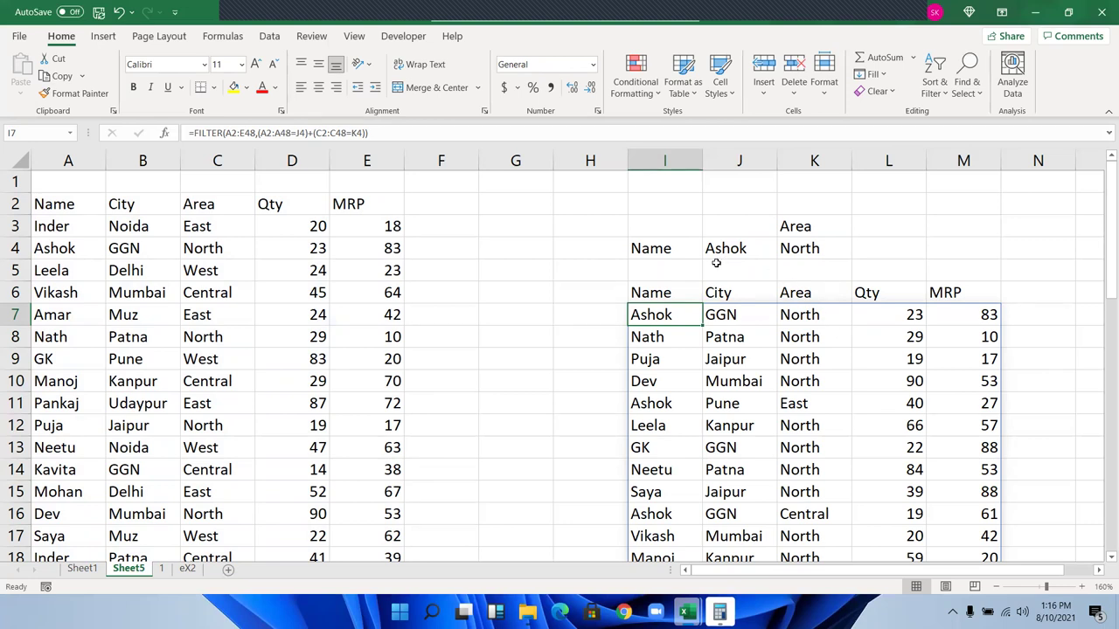
scroll(664, 297, "down", 1)
scroll(525, 394, "down", 1)
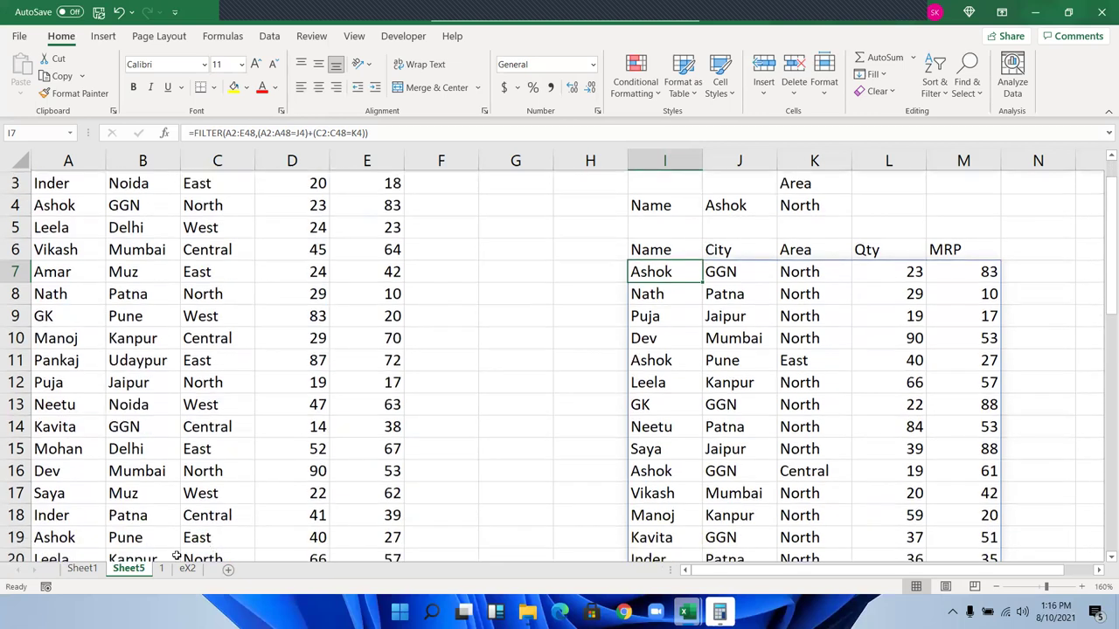
- Rename Sheet5 to Ex-3
scroll(144, 574, "up", 1)
left_click(145, 574)
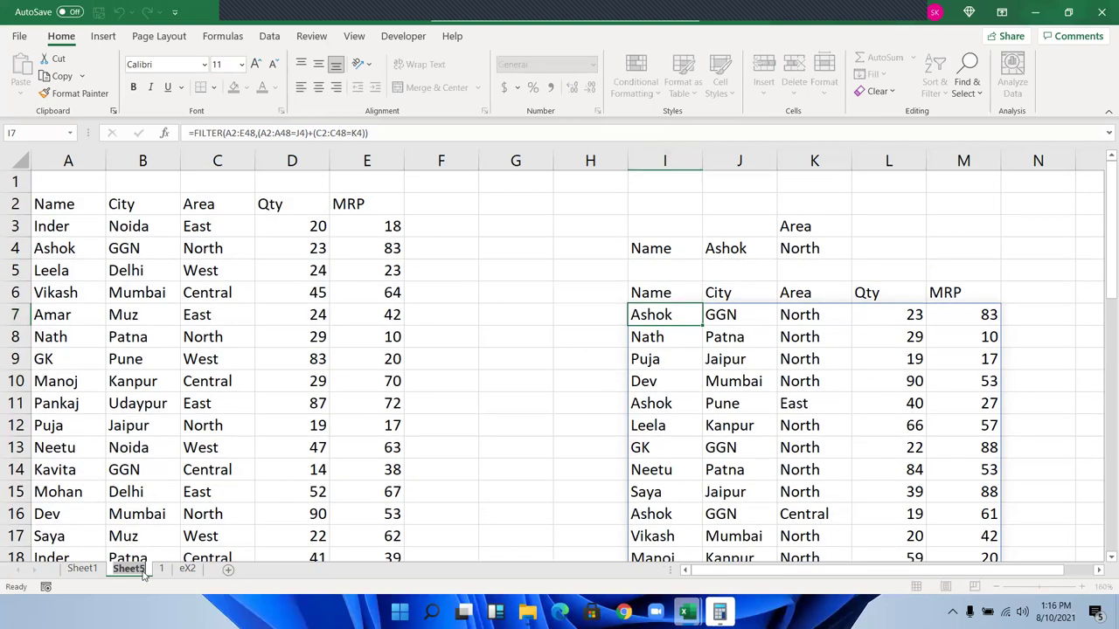
type("Ex-1")
left_click(196, 496)
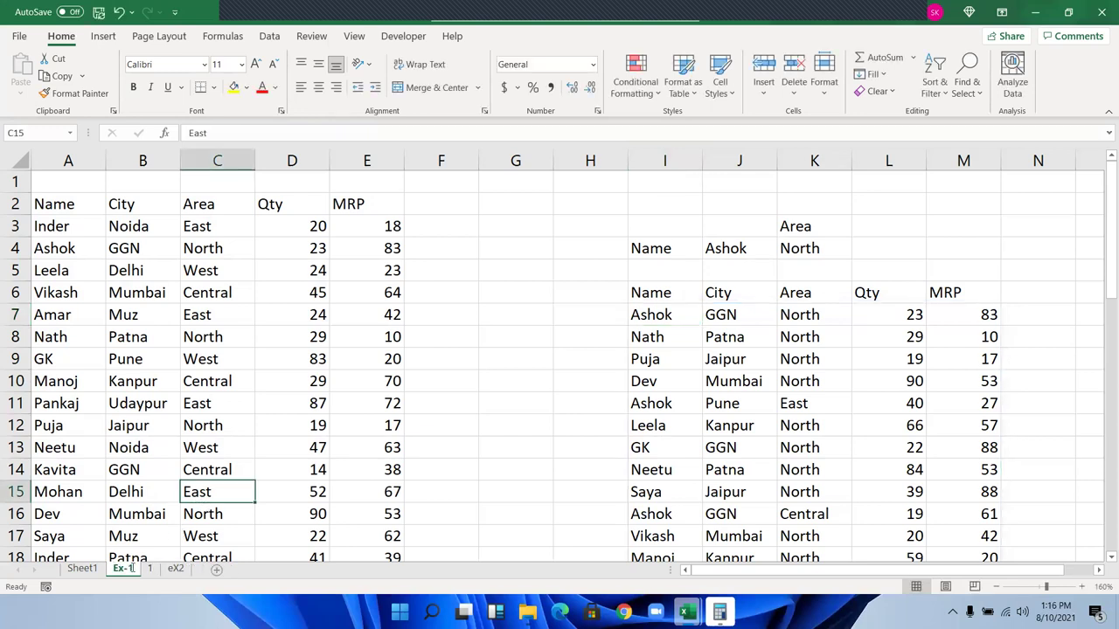
double_click(131, 569)
key("BackSpace")
type("3")
left_click(294, 420)
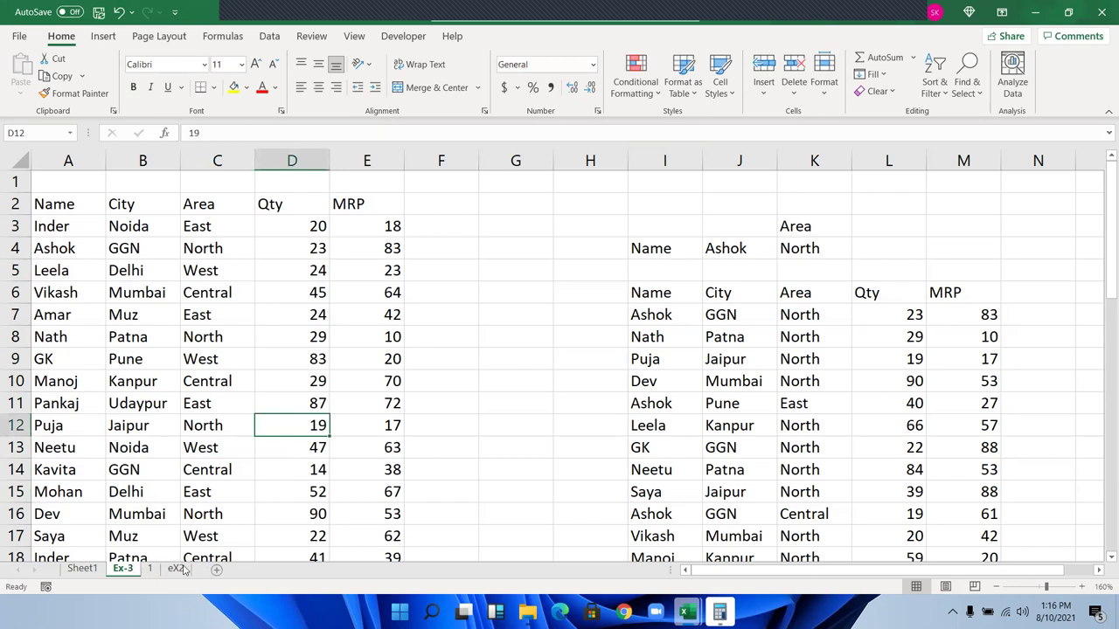
- Duplicate the Ex-3 sheet and name the copy Ex-4
left_click_drag(184, 569, 184, 569)
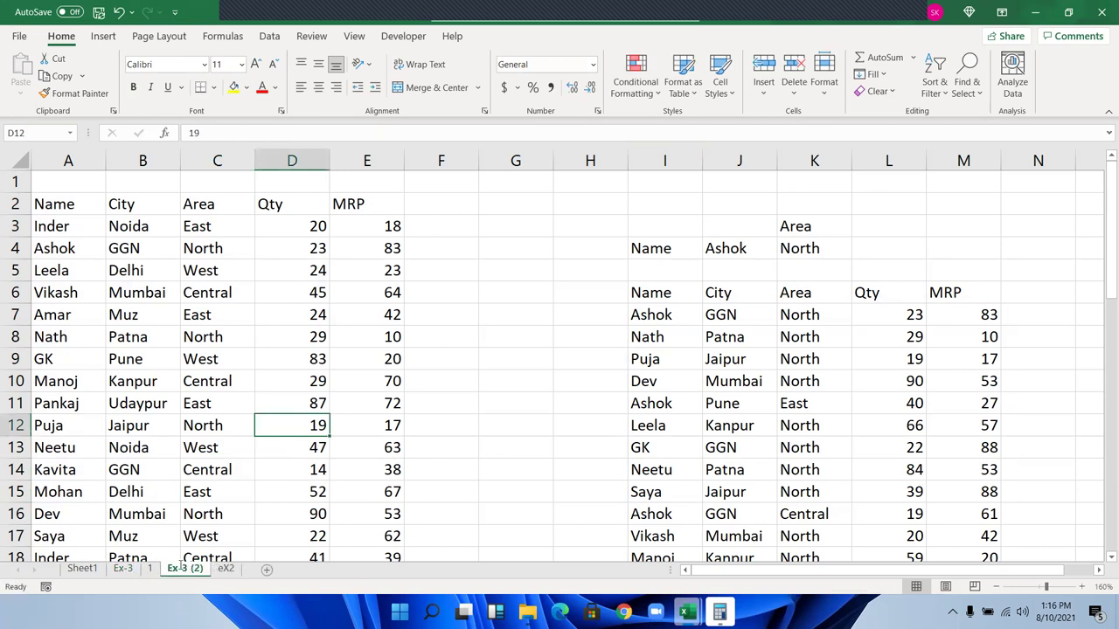
double_click(185, 569)
type("Ex-4")
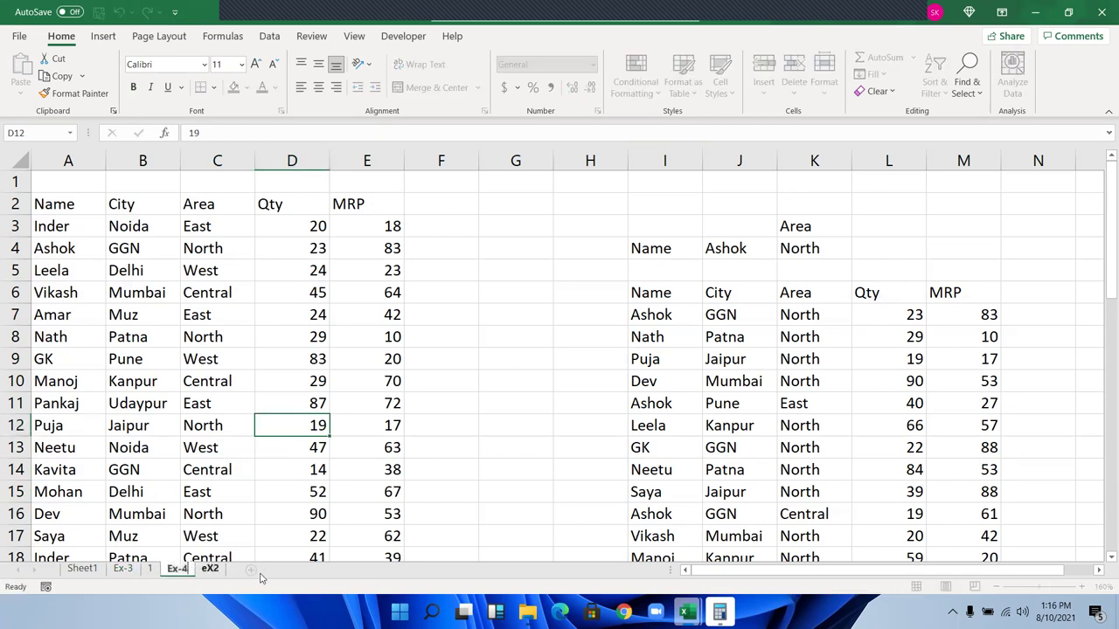
key("Return")
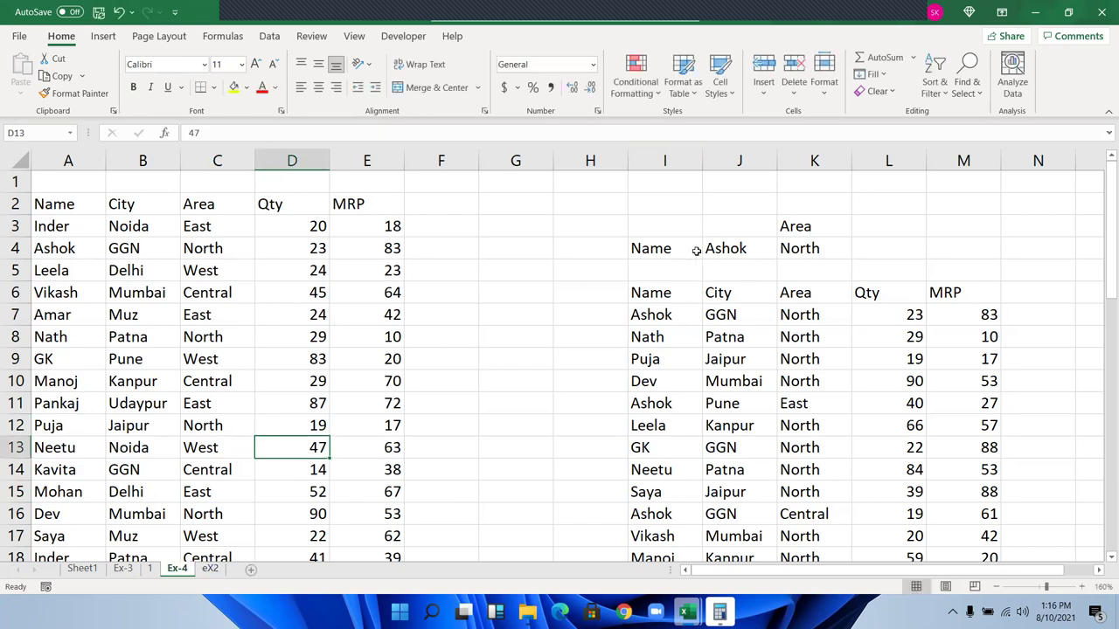
- Clear columns I through N on Ex-4
left_click(651, 248)
key("ctrl+space")
key("ctrl+shift+Right")
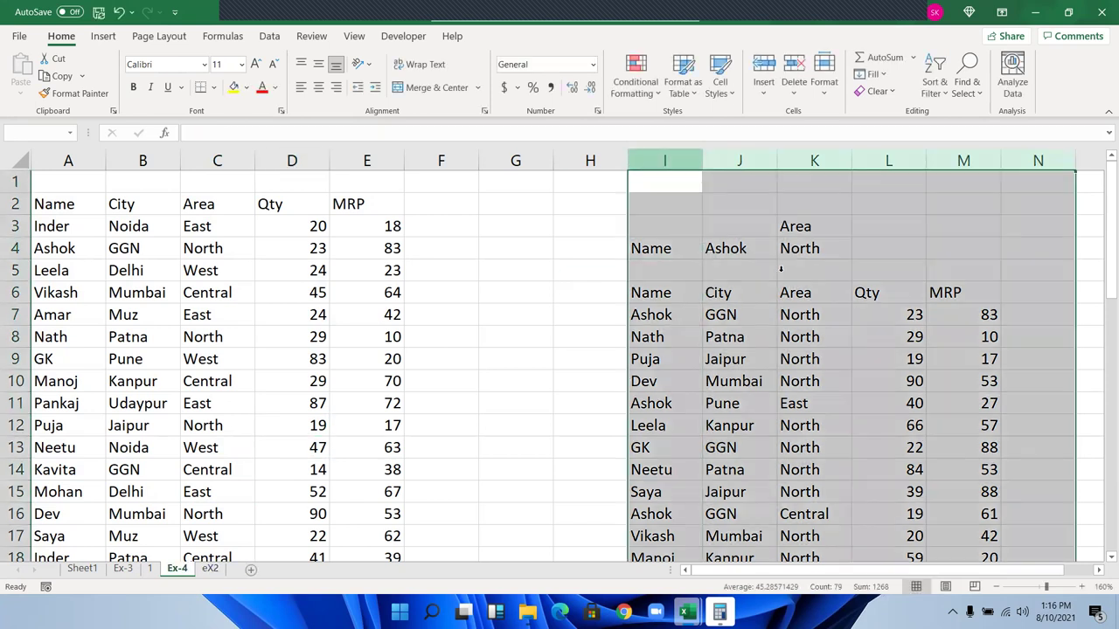
key("Delete")
key("ctrl+Home")
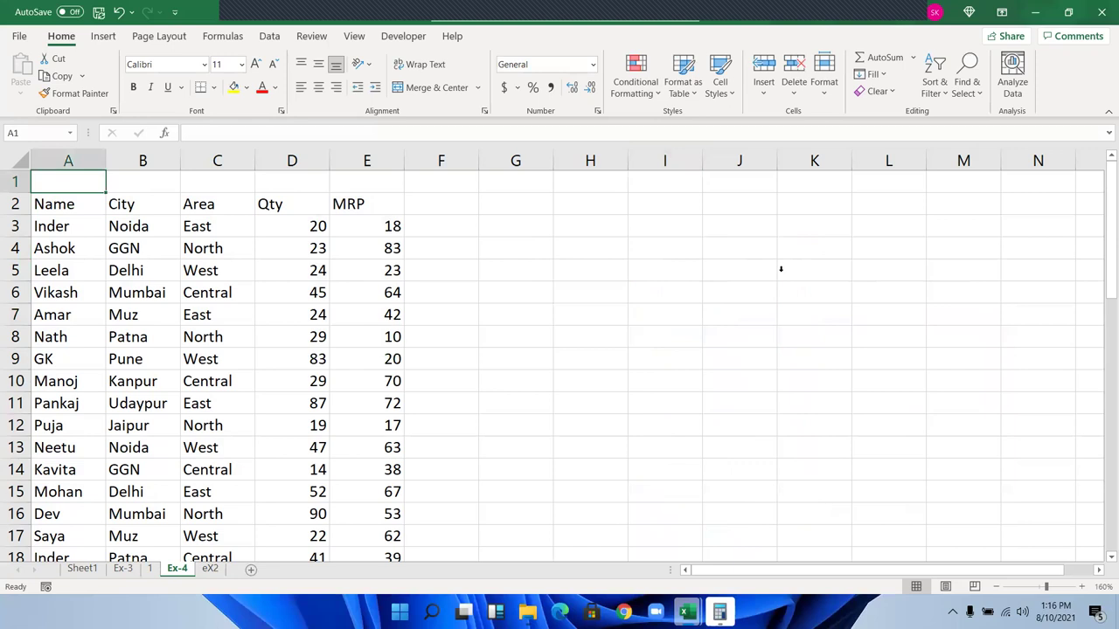
key("ctrl+Right")
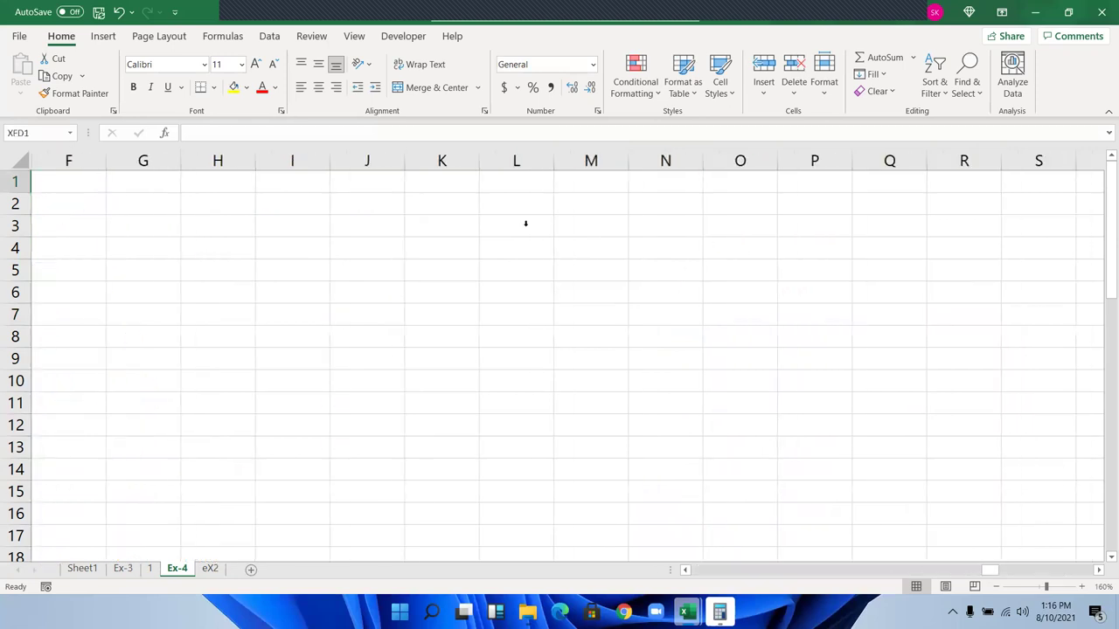
- Type Inder into G3 and 20,41 into H3
left_click(525, 223)
type("Inder")
left_click(586, 227)
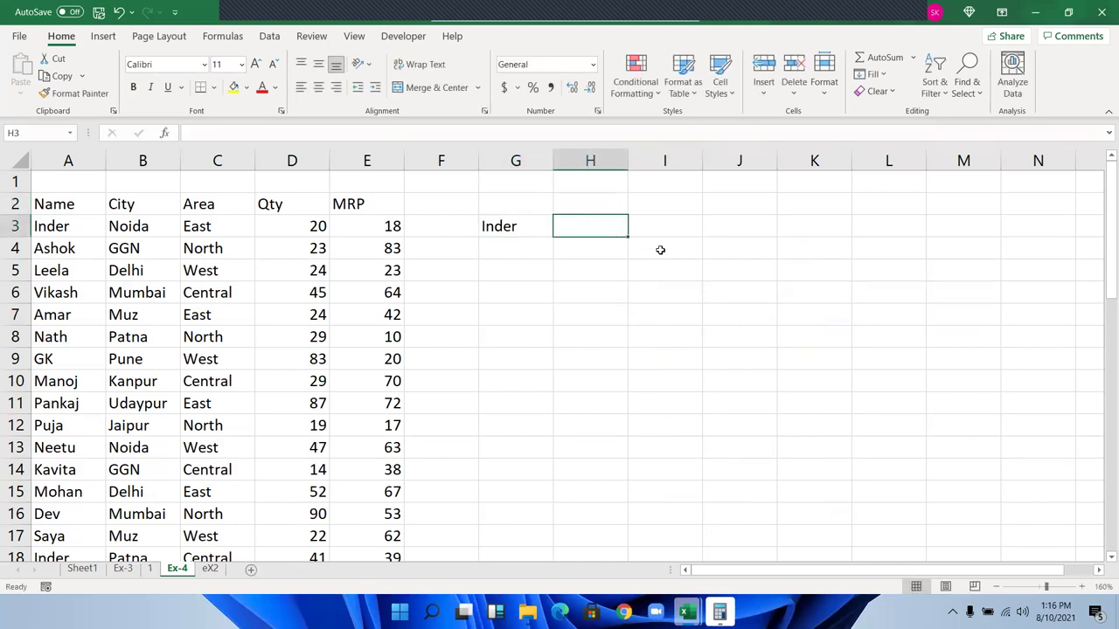
type("20")
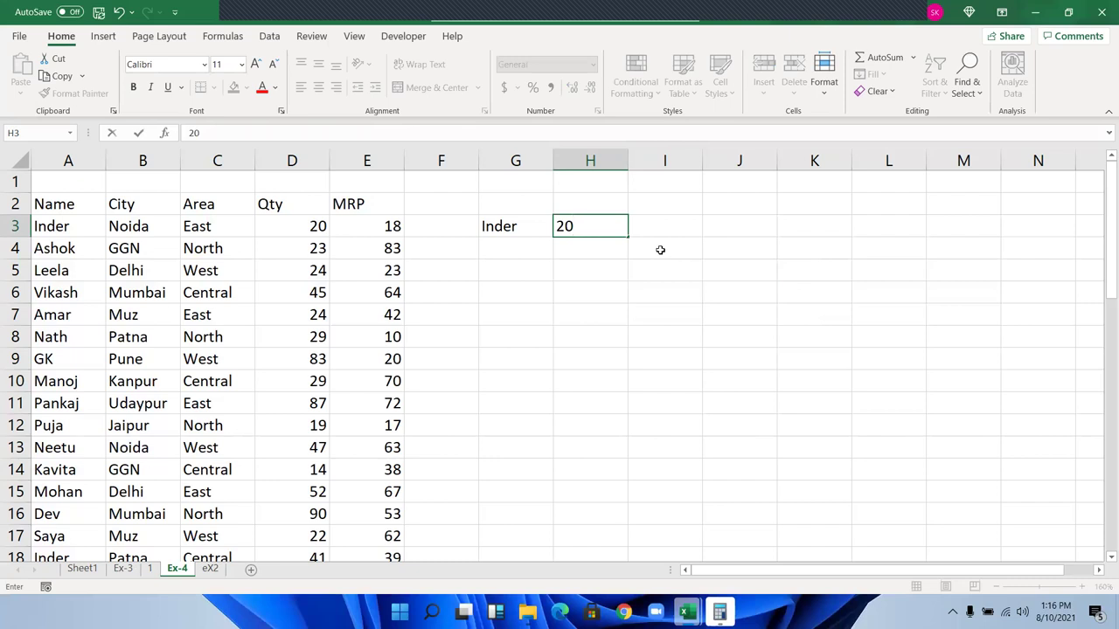
type(",")
key("BackSpace")
key("BackSpace")
key("BackSpace")
scroll(51, 420, "down", 1)
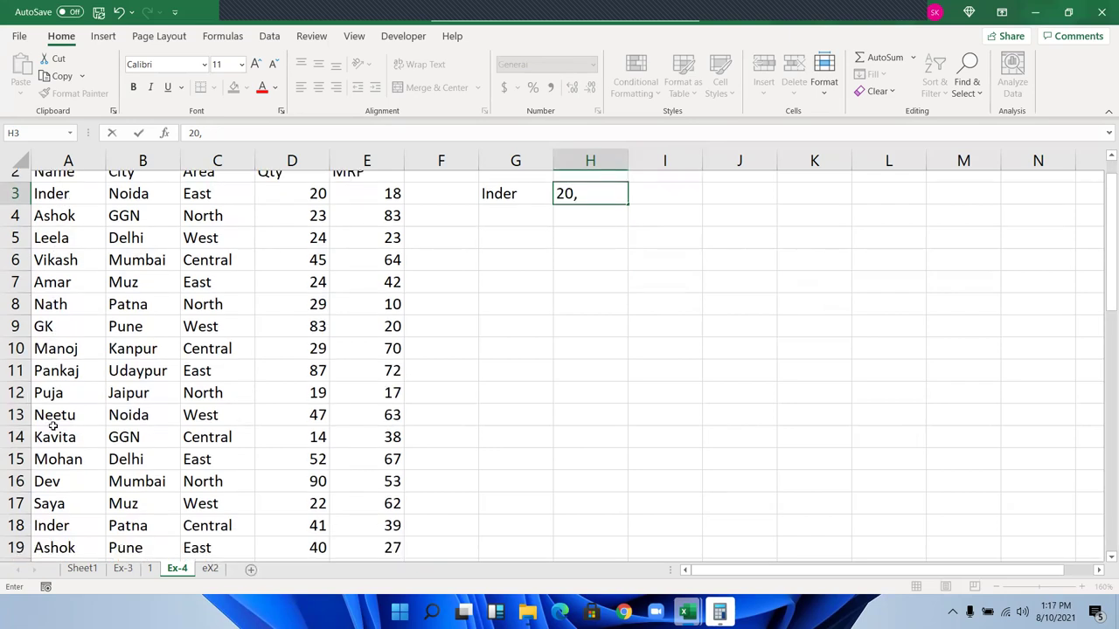
scroll(262, 425, "up", 2)
type("41")
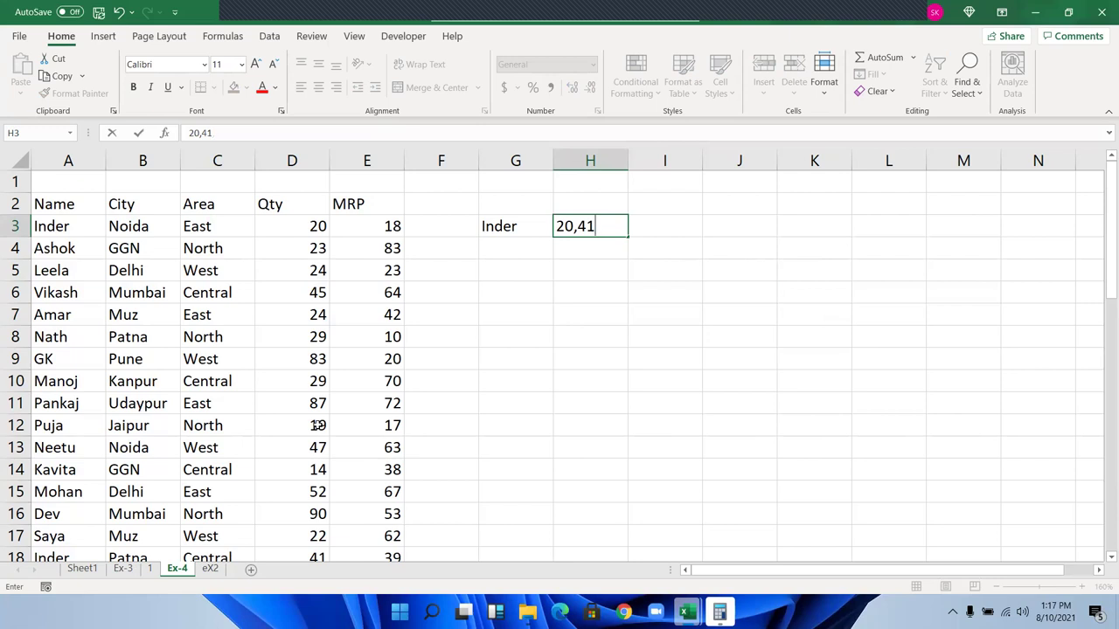
key("Return")
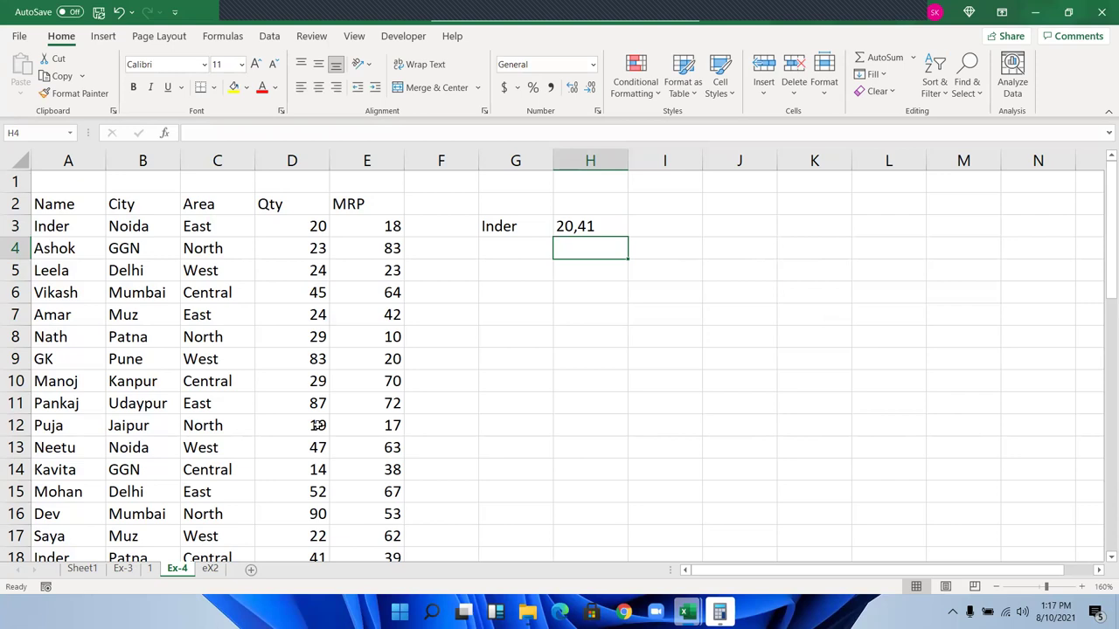
- Enter =TEXTJOIN(",",TRUE,A3:A11) in cell I6 on Ex-4 to join the names
left_click(678, 295)
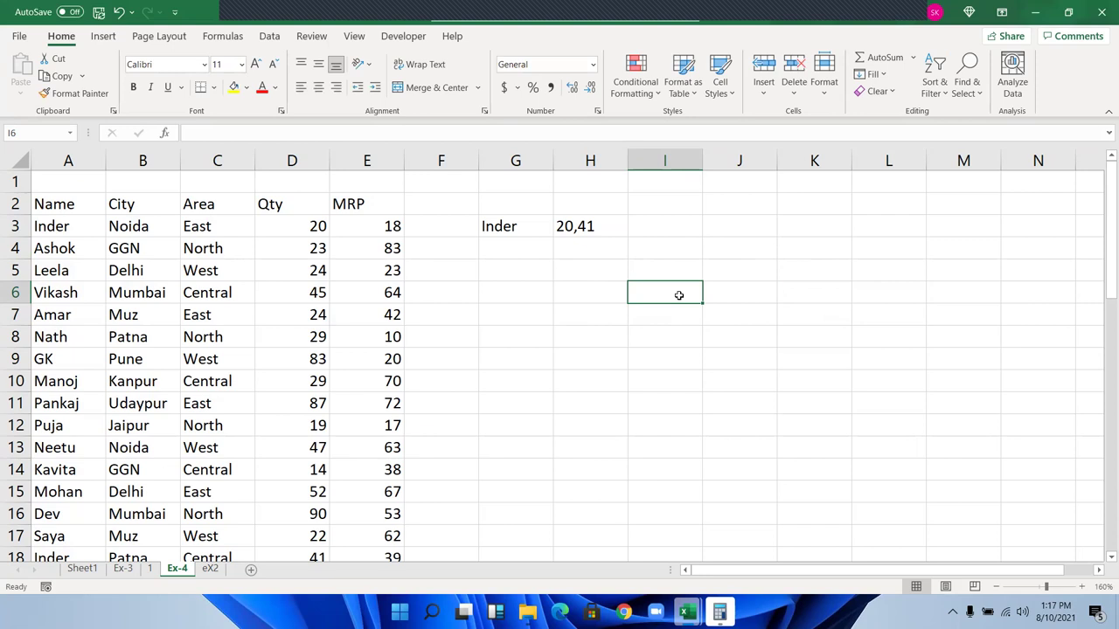
type("=te")
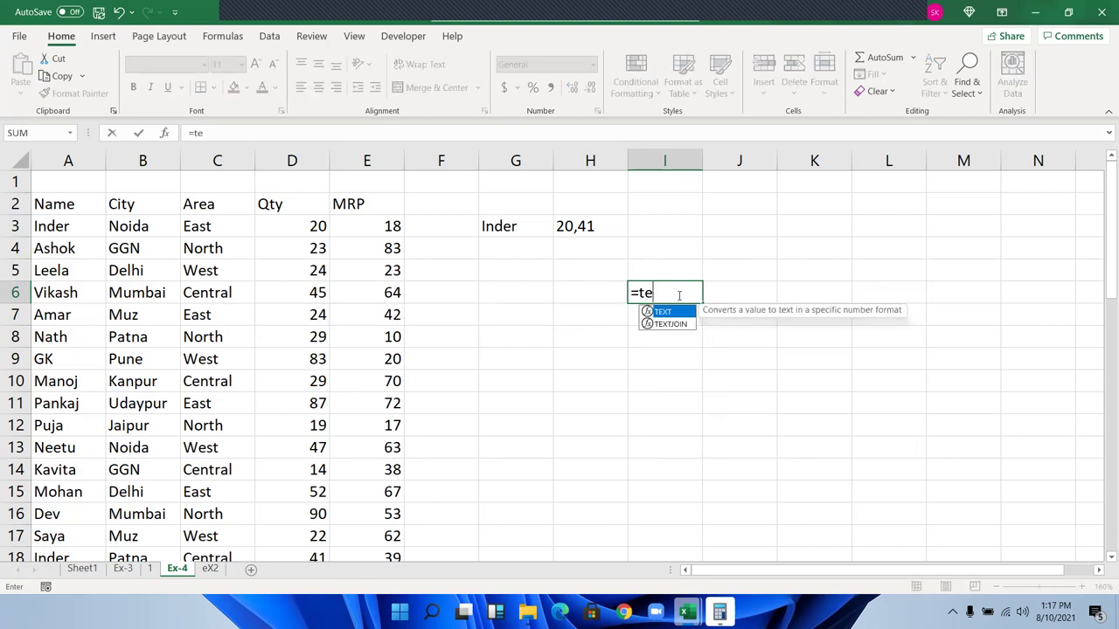
key("Down")
key("Tab")
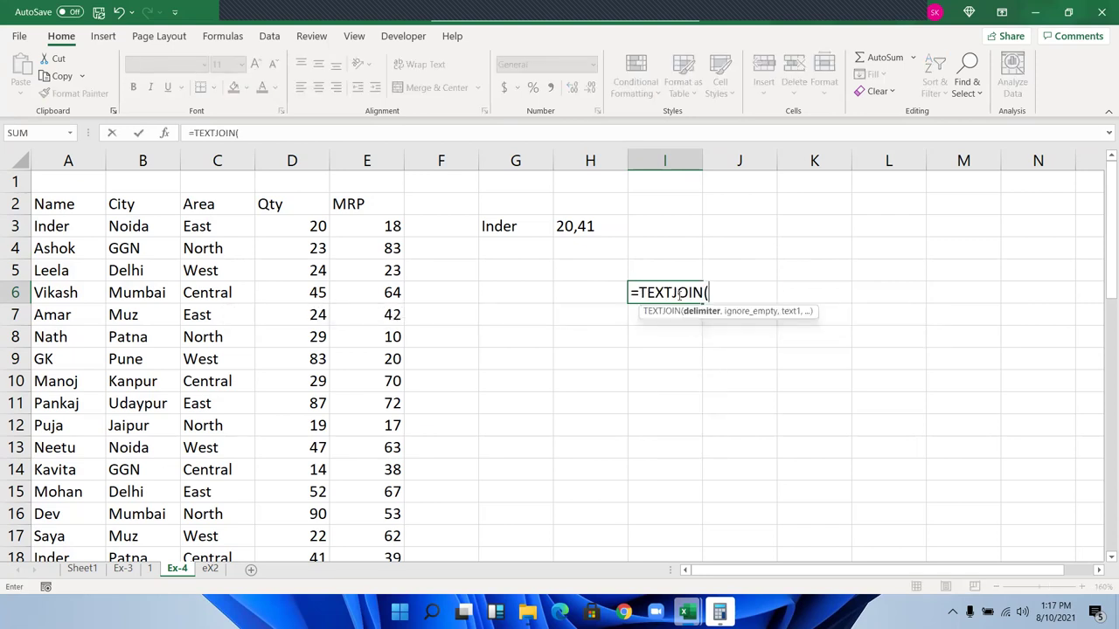
type("\",\"")
type(",")
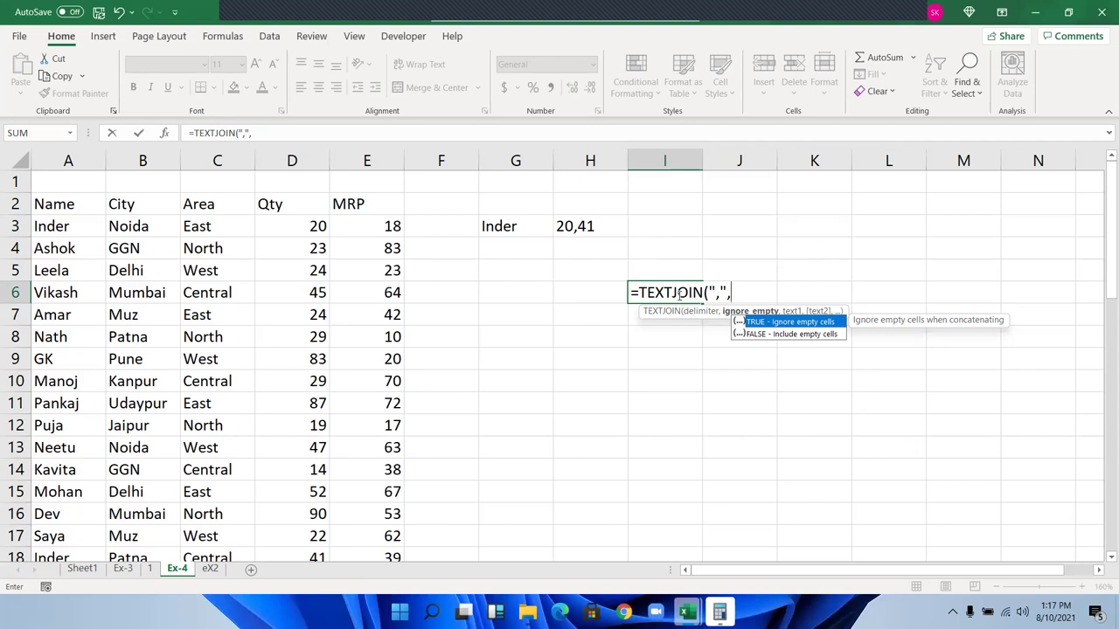
key("Tab")
type(",")
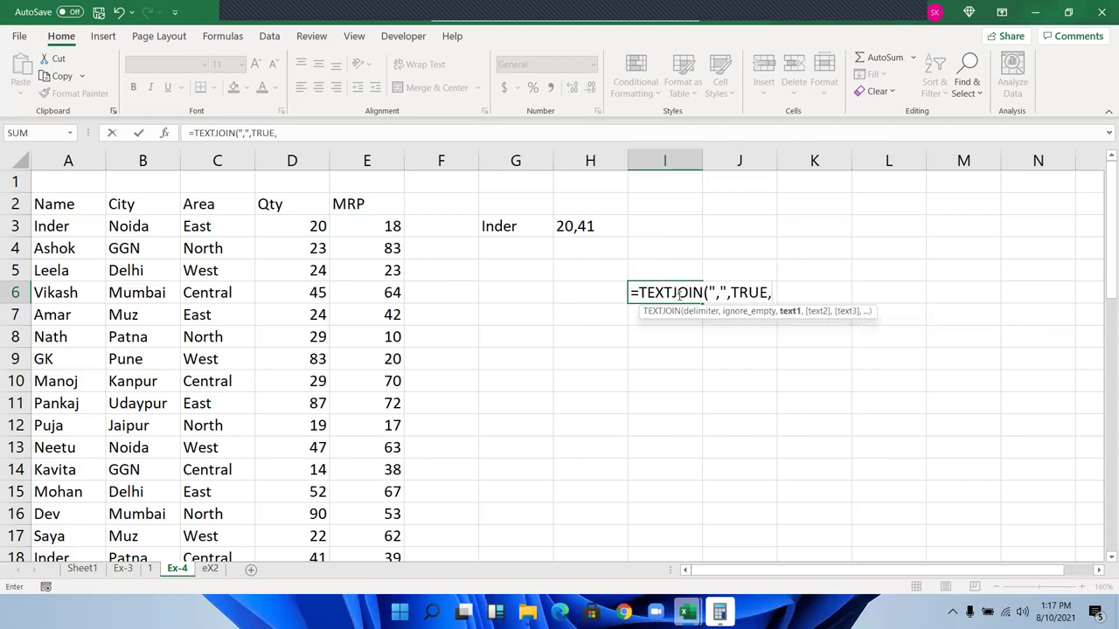
left_click_drag(66, 226, 48, 403)
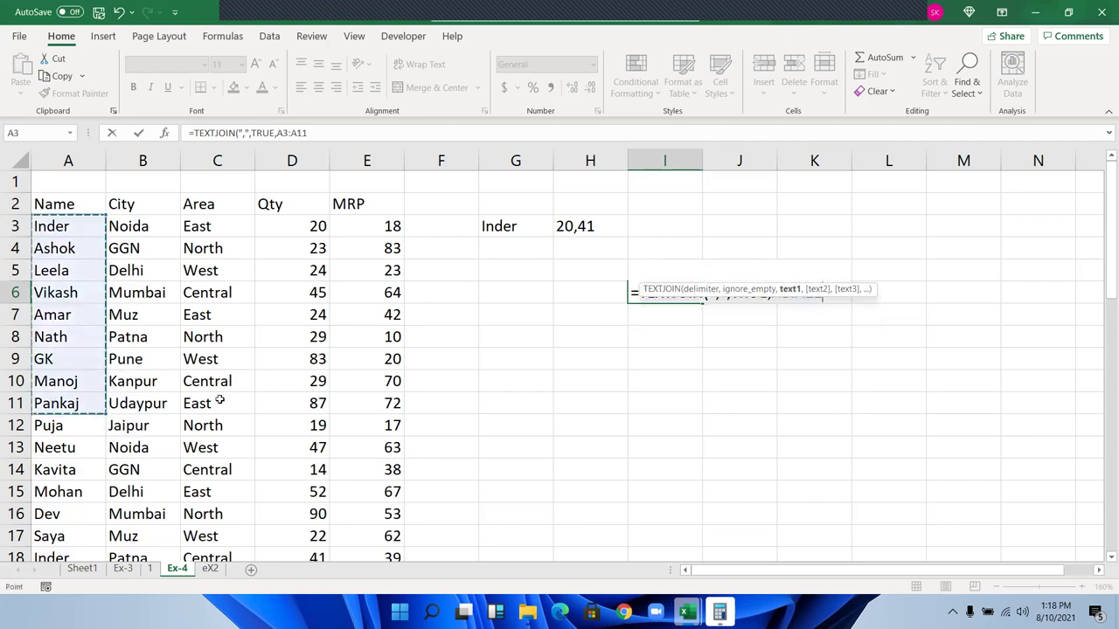
key("Return")
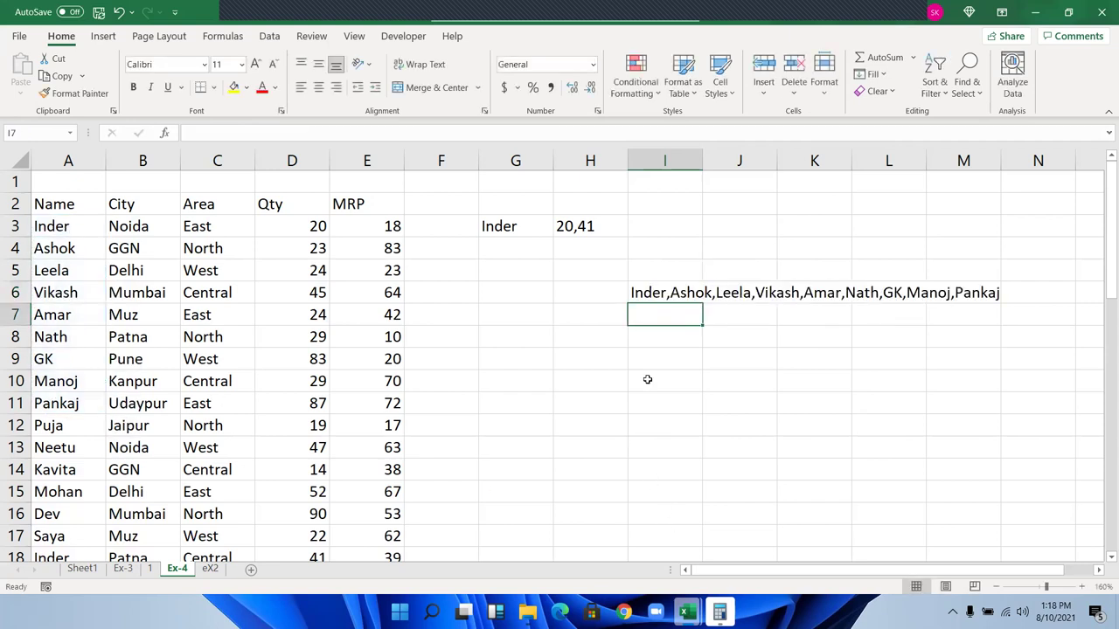
- Delete the A3:A11 text argument from the I6 formula, leaving =TEXTJOIN(",",TRUE,)
double_click(654, 296)
key("Return")
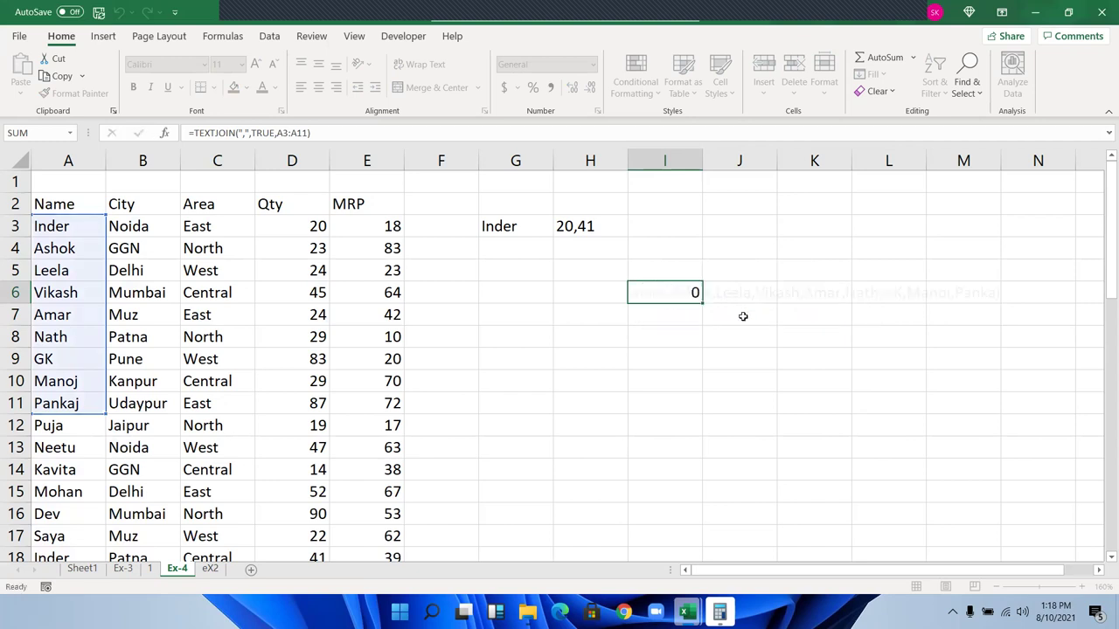
double_click(682, 294)
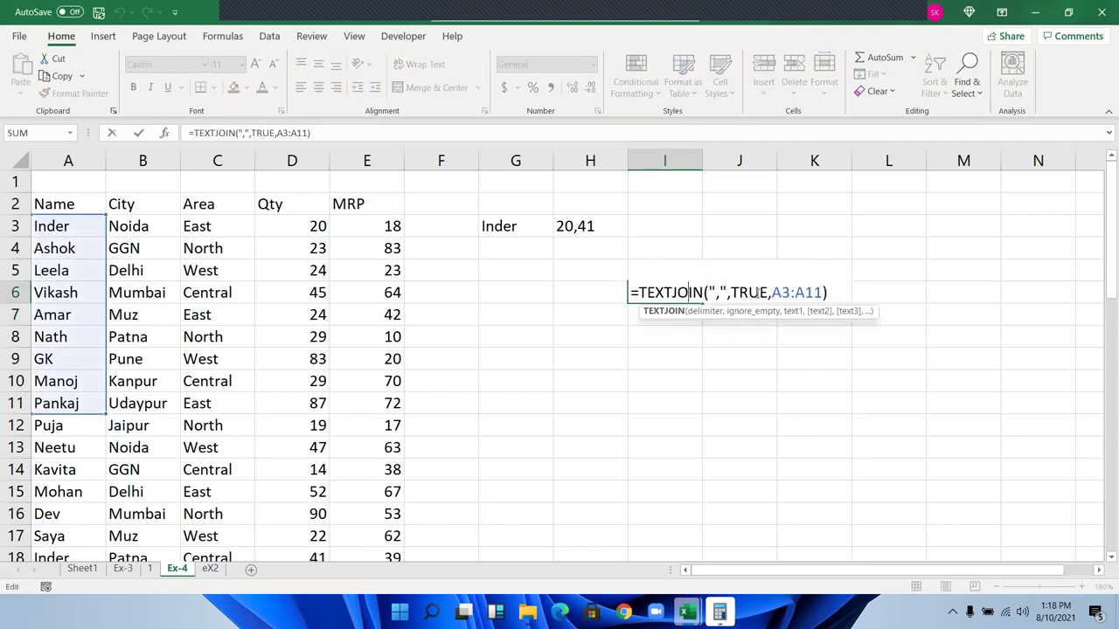
left_click_drag(773, 292, 825, 295)
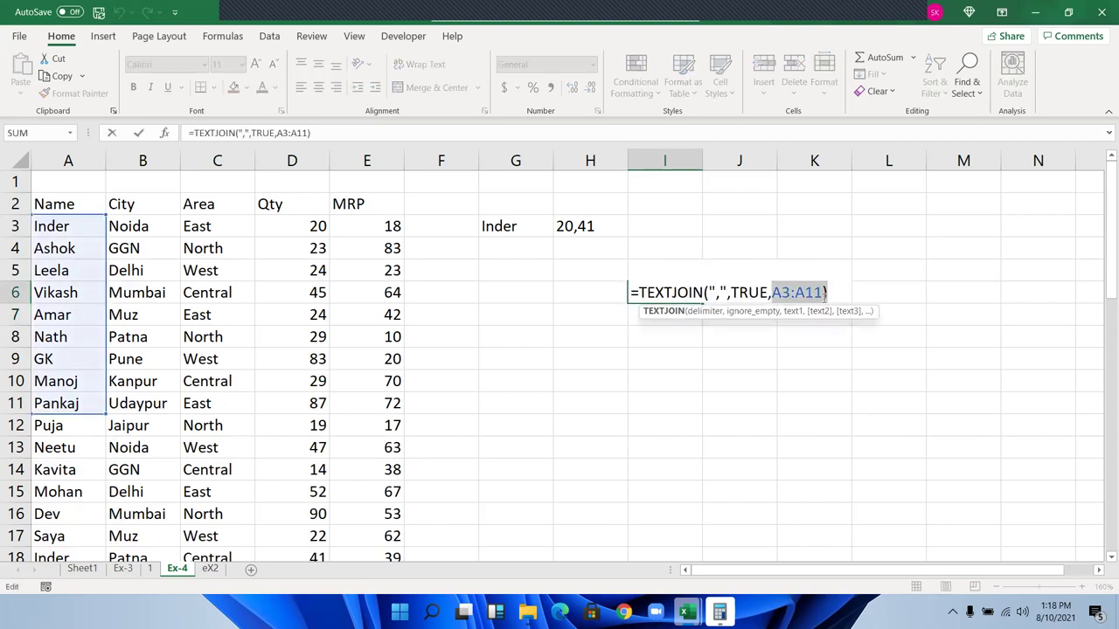
key("BackSpace")
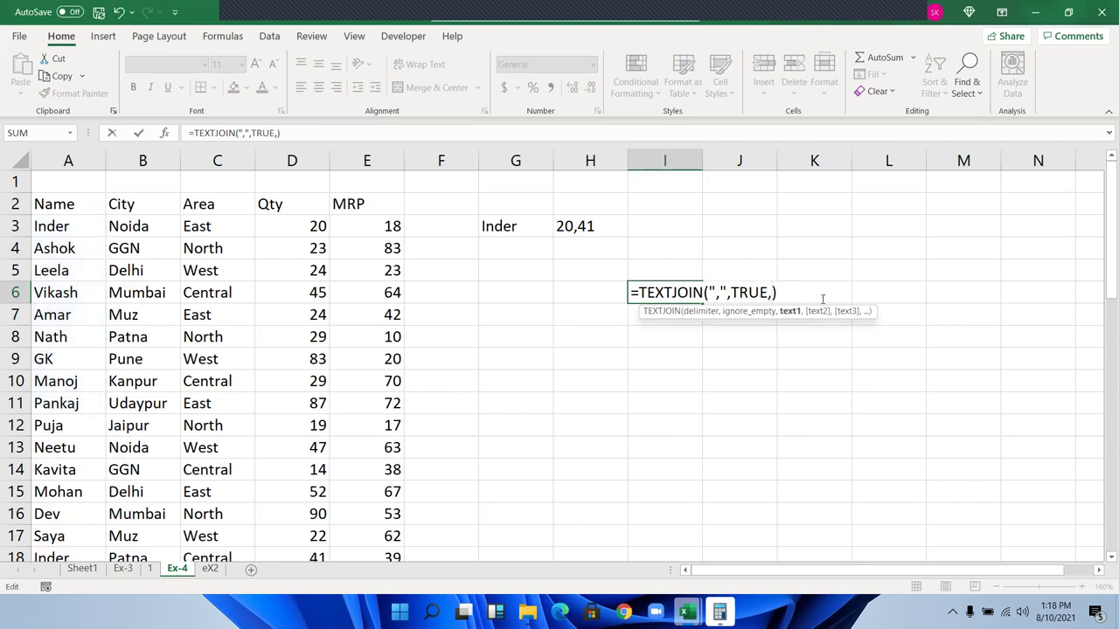
- Add an IF test A2:A48=G3 as the TEXTJOIN text argument in I6
type("IF(")
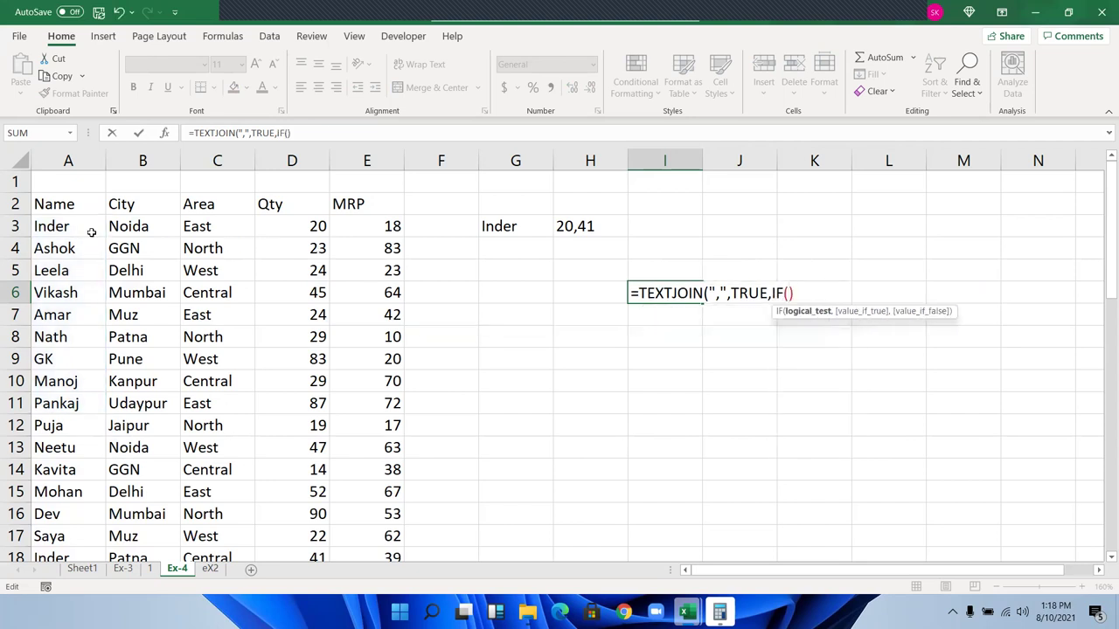
left_click(79, 225)
left_click(77, 213)
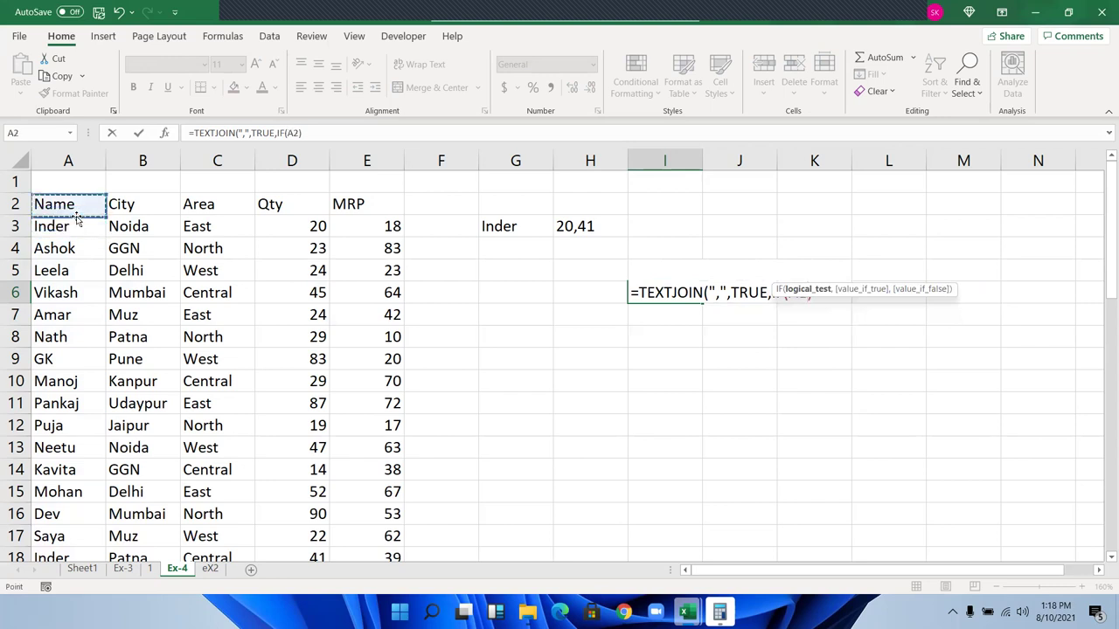
left_click_drag(77, 215, 77, 215)
scroll(77, 216, "down", 6)
scroll(77, 216, "down", 1)
type("=")
key("Up")
key("Up")
key("Up")
key("Up")
key("Left")
key("Left")
key("Left")
key("Down")
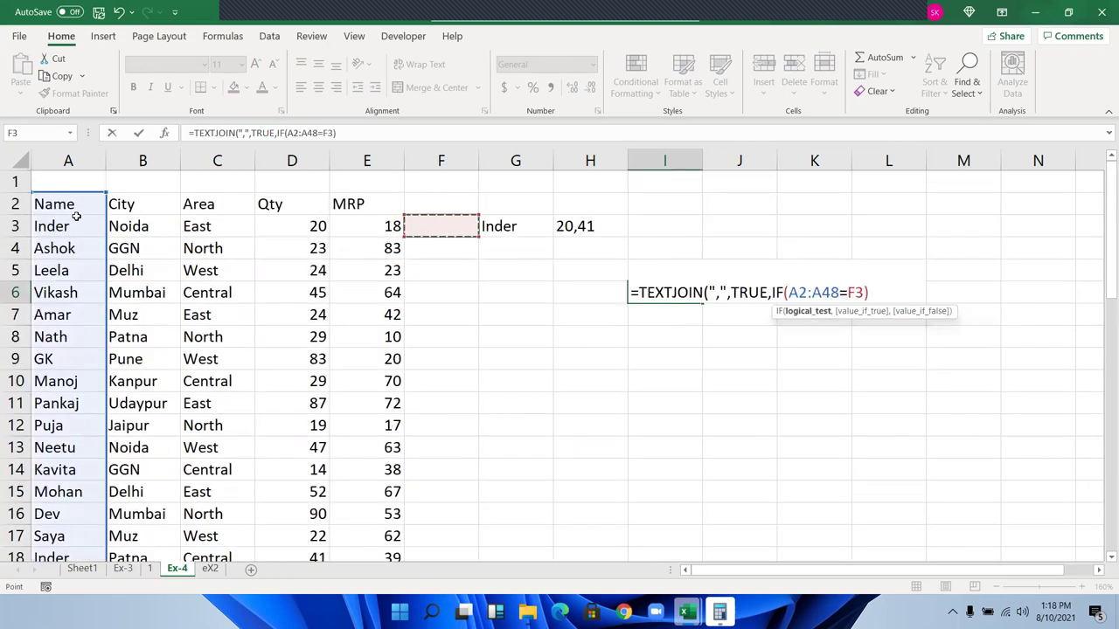
key("Right")
type(",")
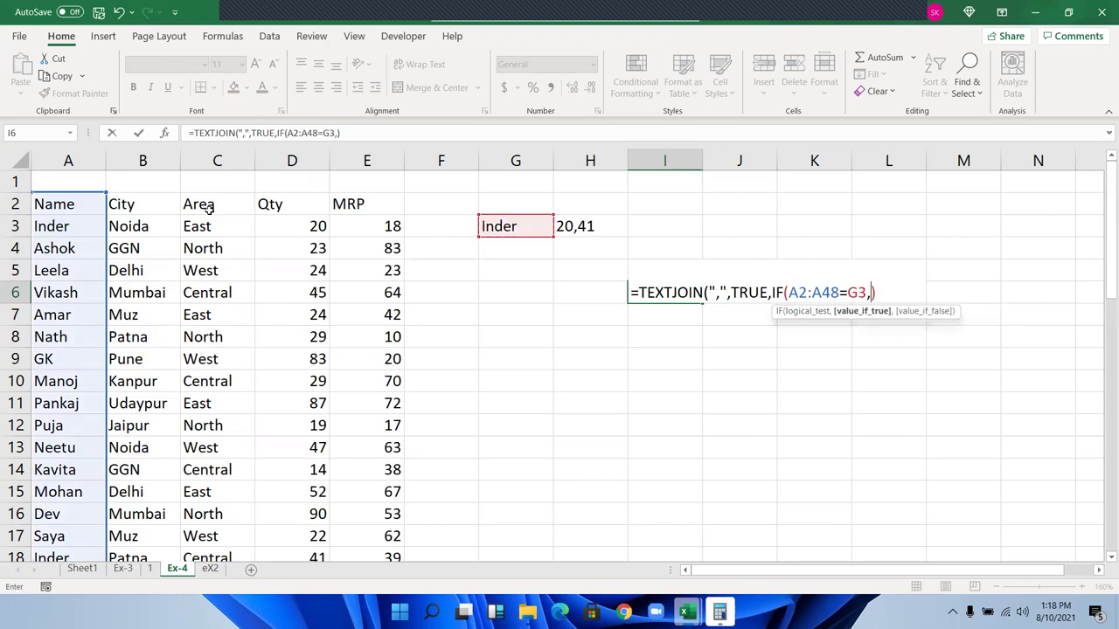
- Return Qty values D2:D48 or "" from the IF, giving 20,41,90,36
left_click(312, 210)
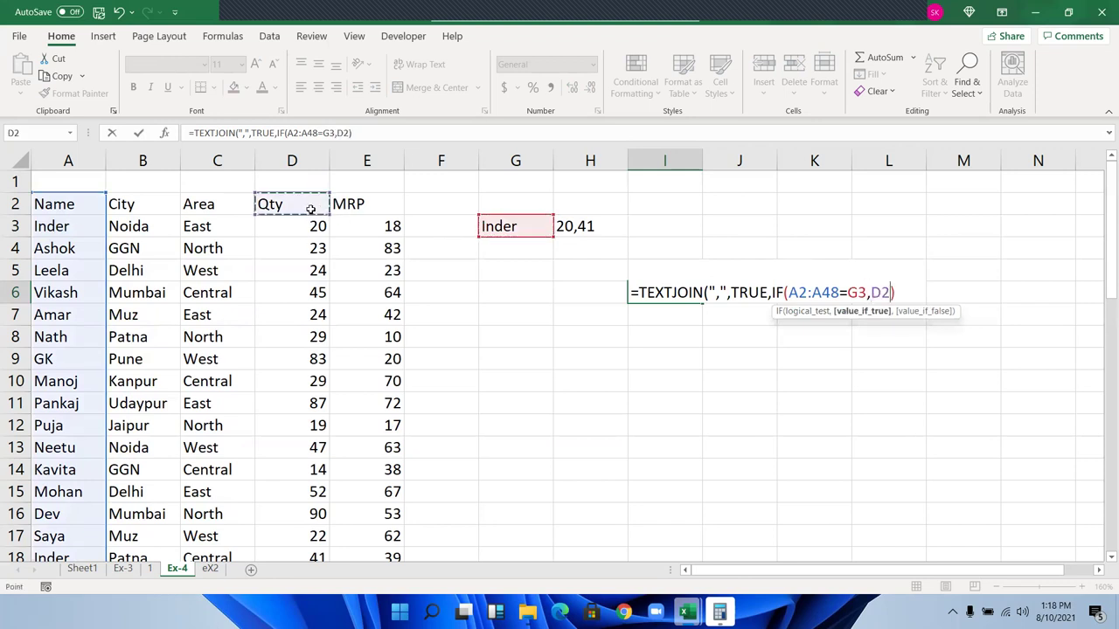
key("ctrl+shift+Down")
type(":D48,\"\"")
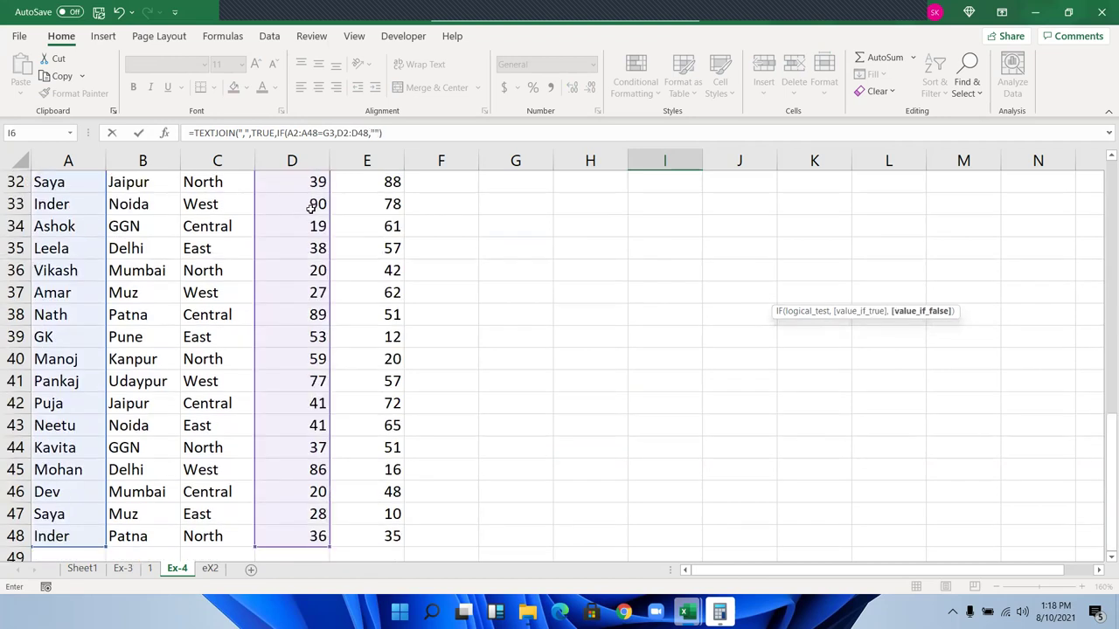
type(")")
key("Return")
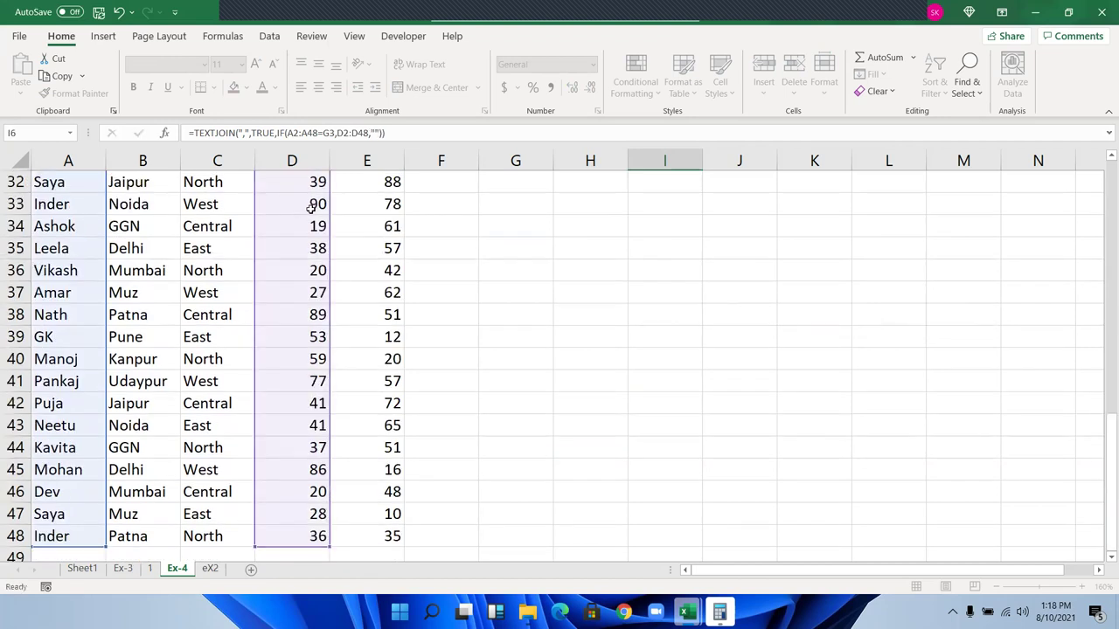
- Review the finished TEXTJOIN formula in I6 without changing it
scroll(646, 286, "up", 2)
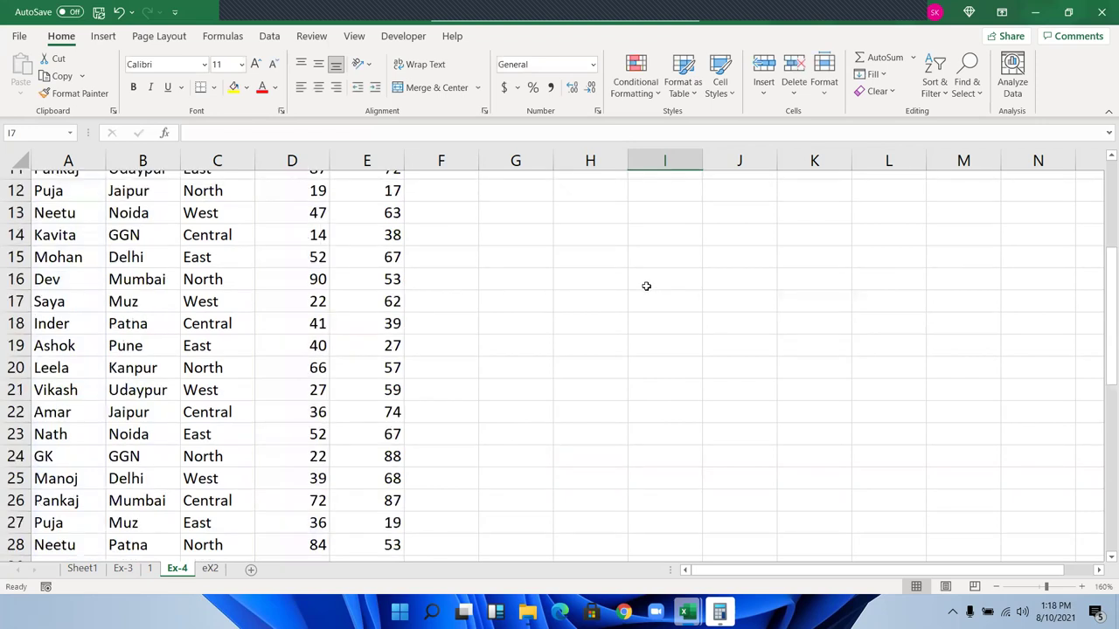
scroll(646, 286, "up", 4)
double_click(648, 285)
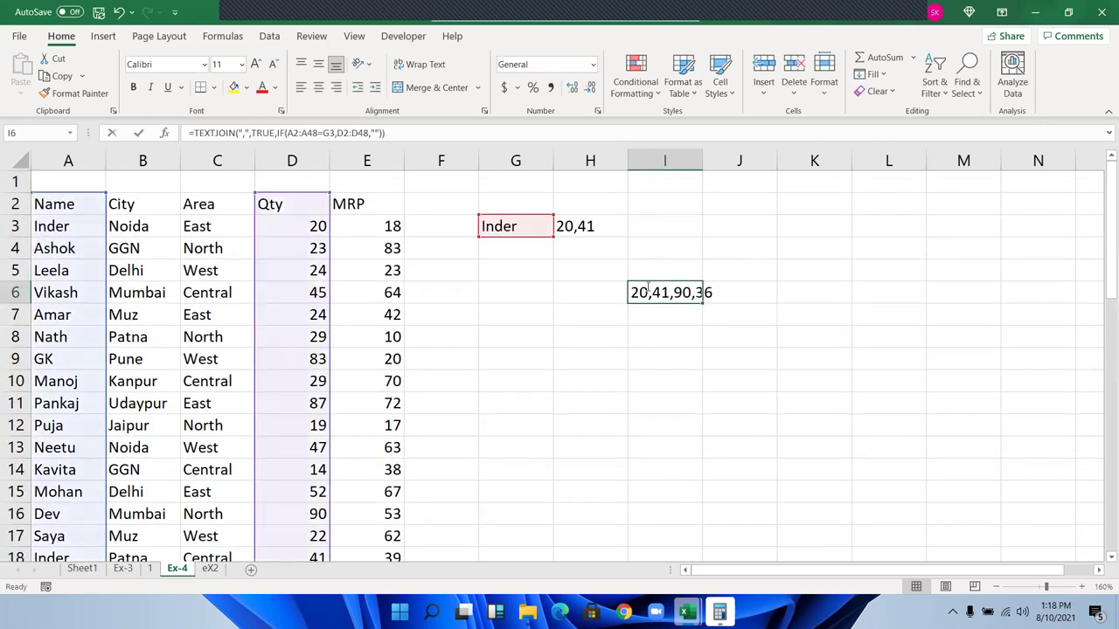
key("Escape")
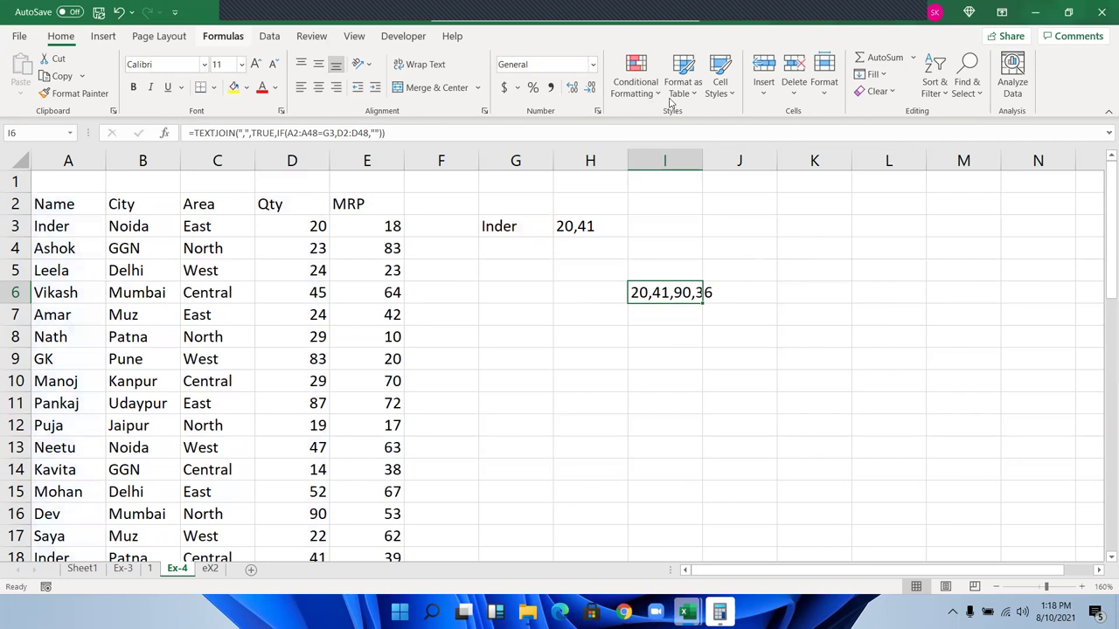
scroll(671, 103, "down", 3)
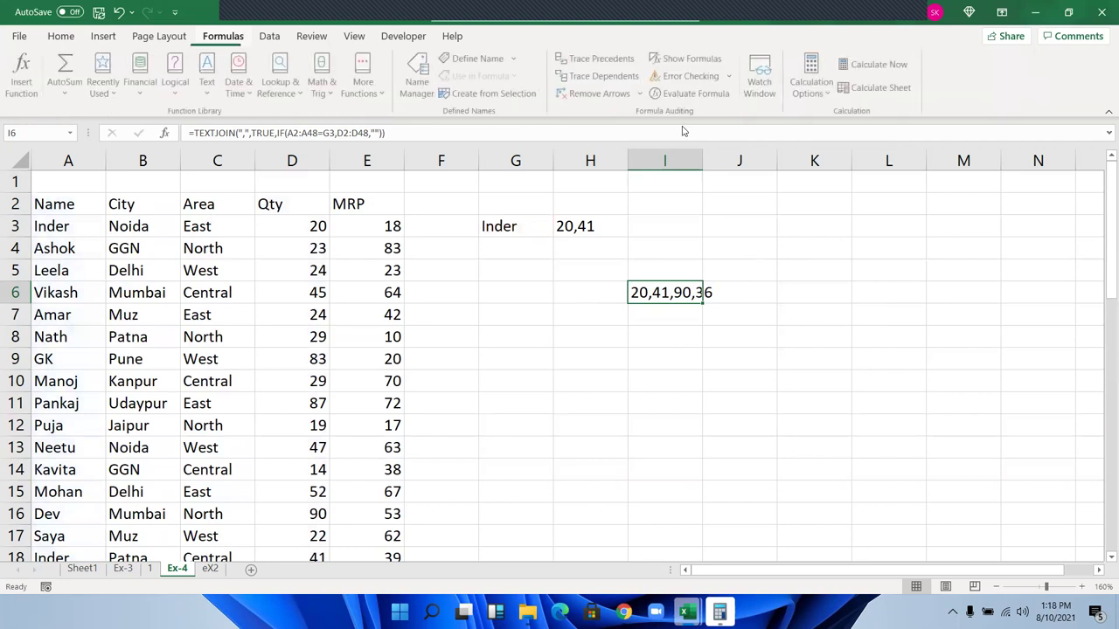
left_click(691, 94)
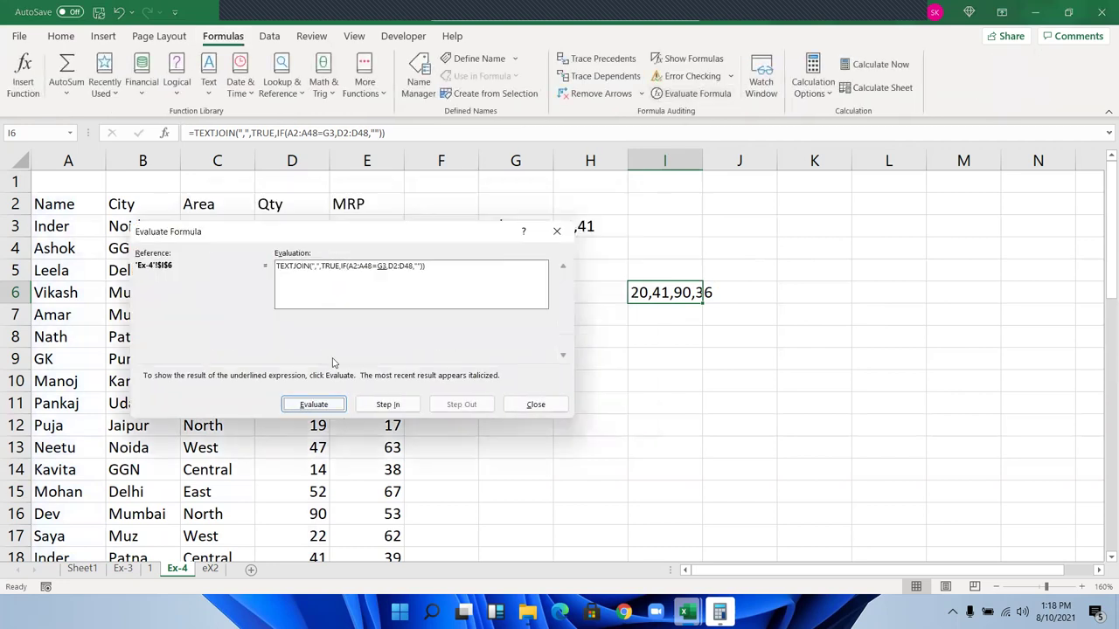
left_click(331, 406)
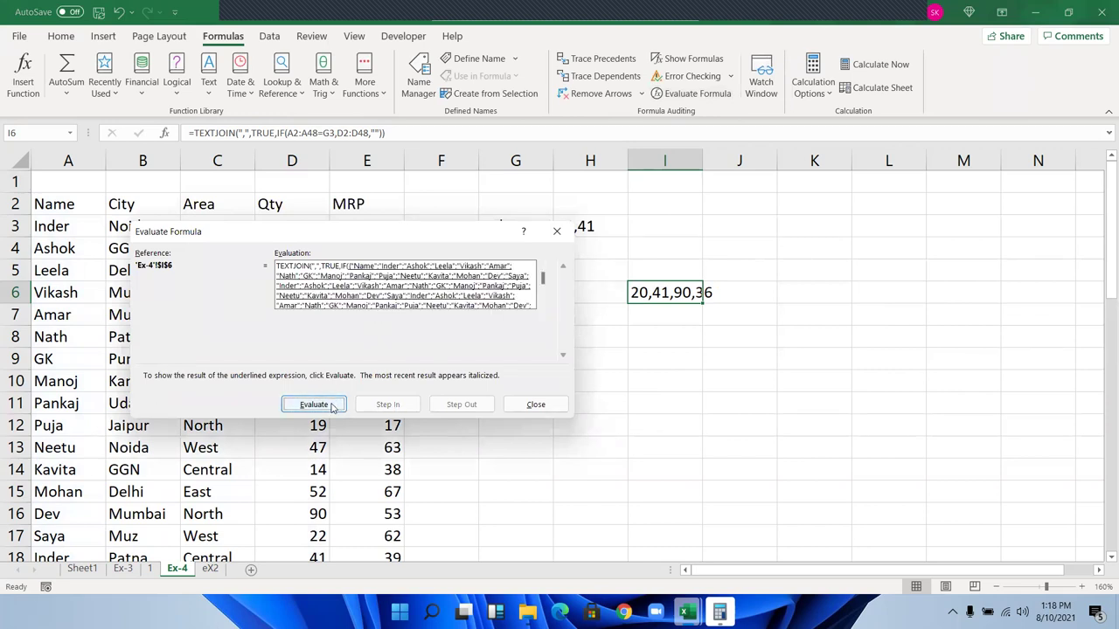
left_click(331, 407)
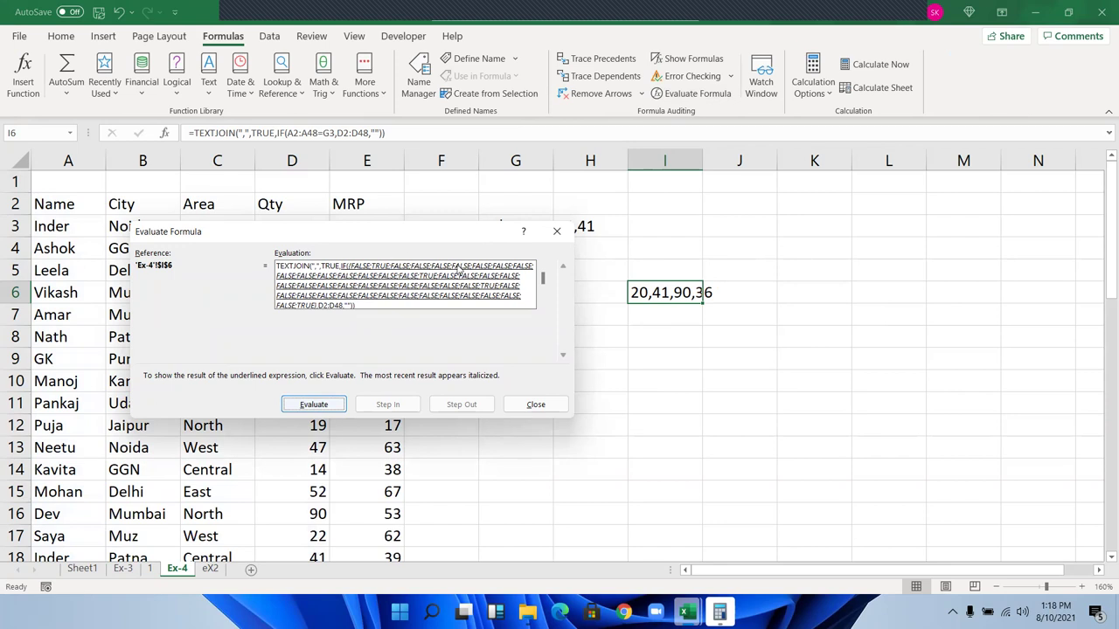
left_click_drag(262, 232, 317, 266)
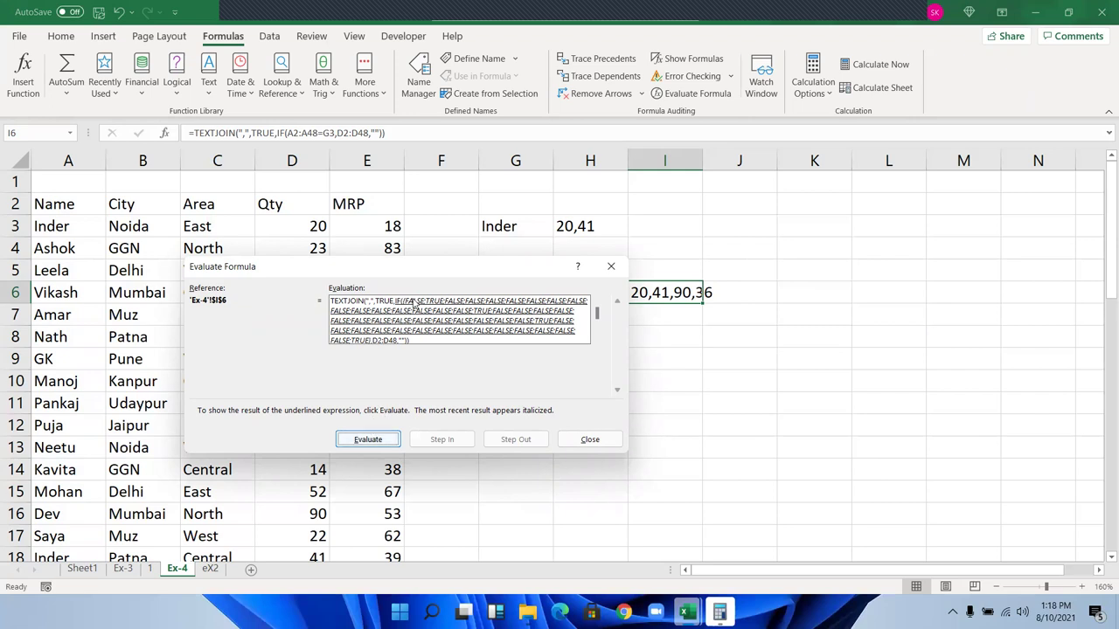
left_click(371, 437)
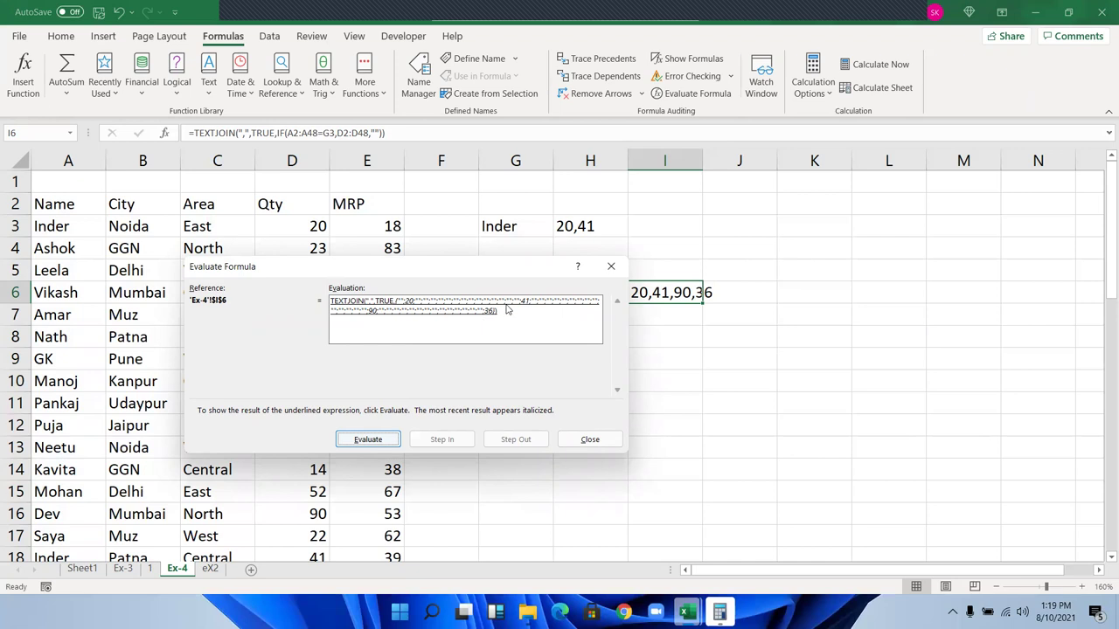
left_click(375, 442)
left_click(590, 442)
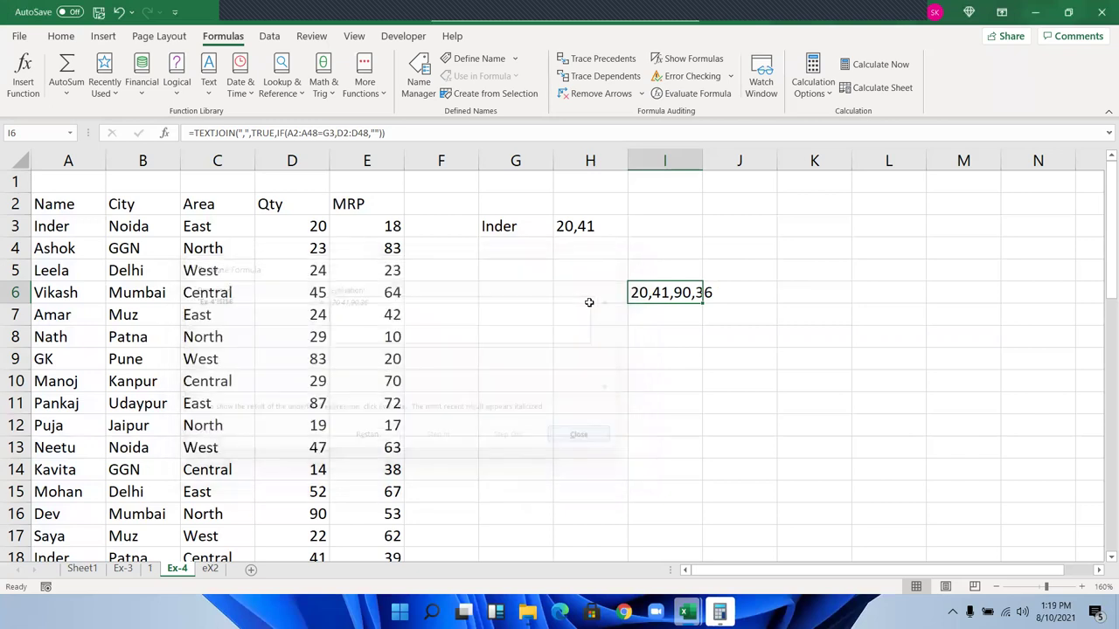
key("F2")
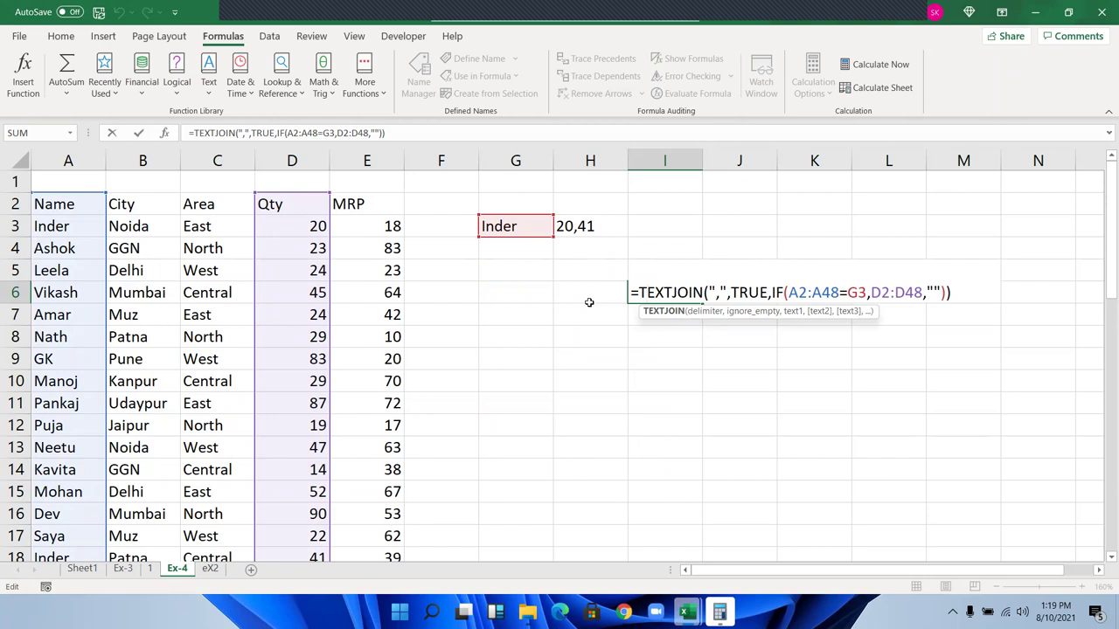
key("ctrl+Return")
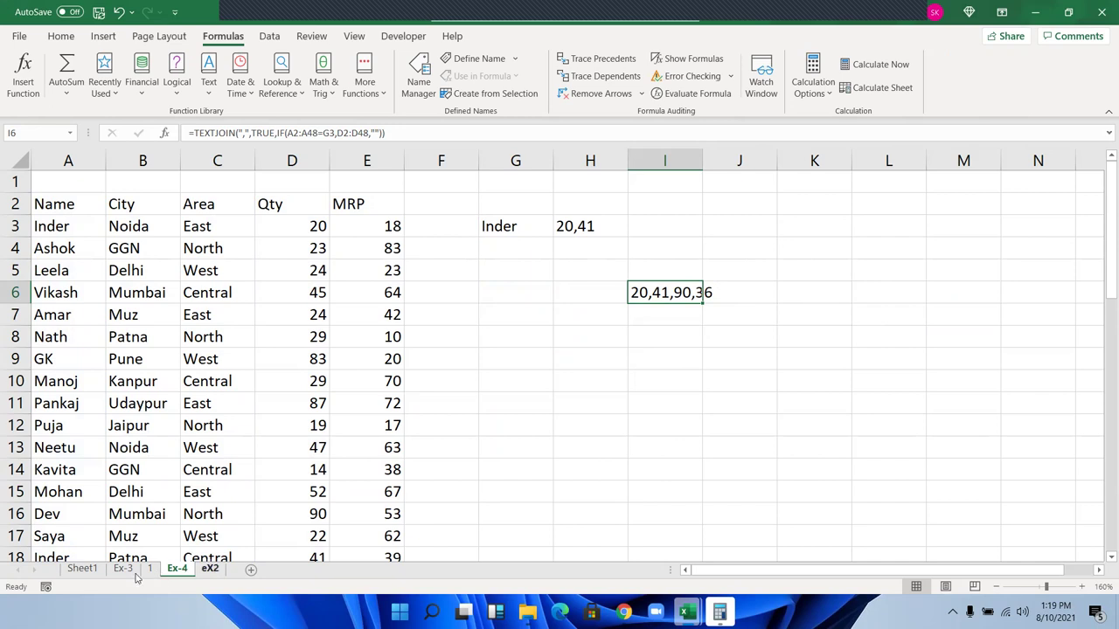
- Copy the Ex-3 table A2:E48 and add a new blank sheet, Sheet7
left_click(210, 569)
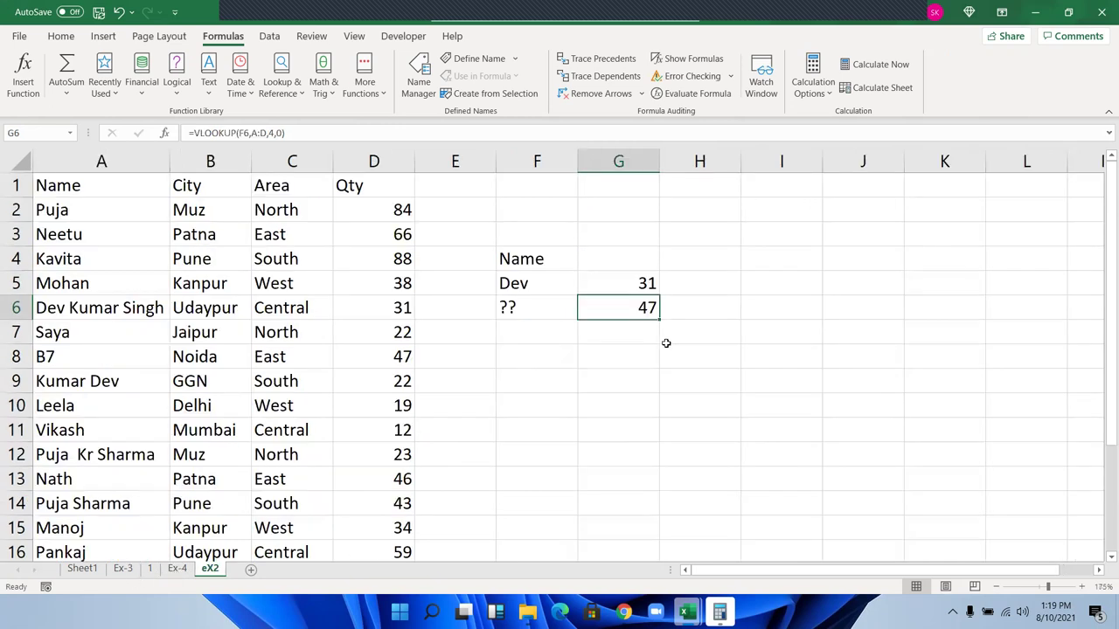
key("ctrl+Page_Up")
key("ctrl+Page_Up")
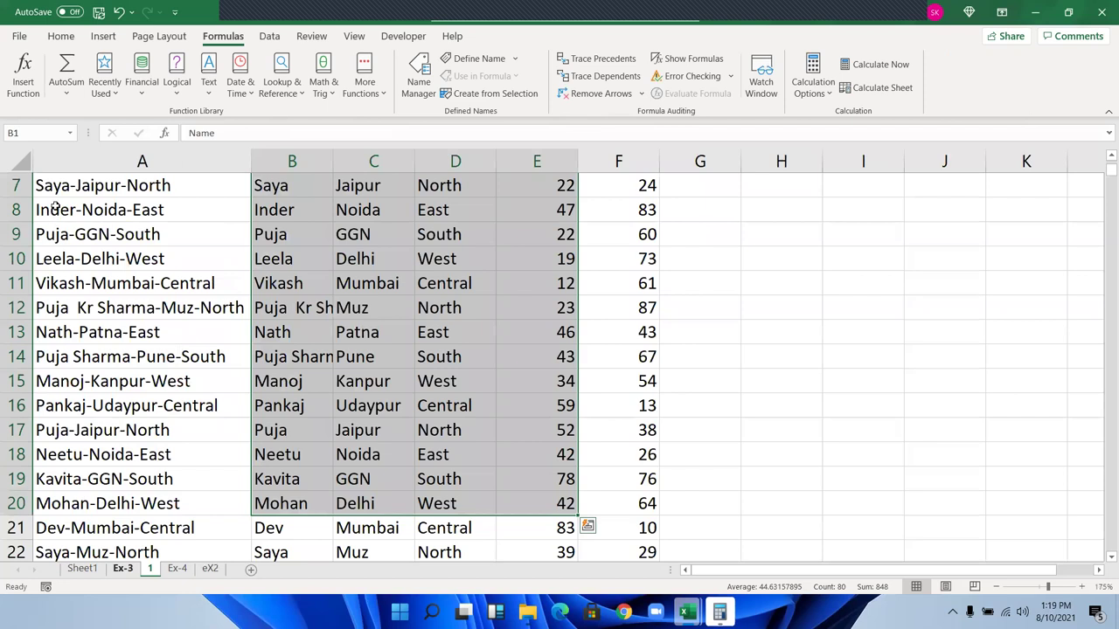
key("ctrl+Page_Up")
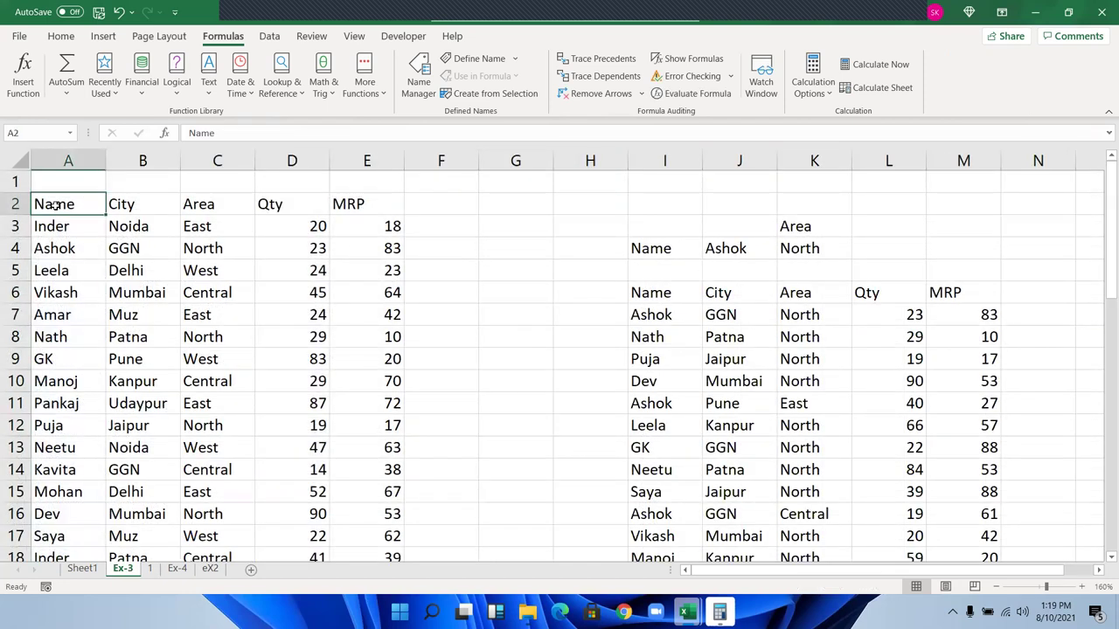
key("ctrl+shift+Right")
key("ctrl+shift+Down")
key("ctrl+c")
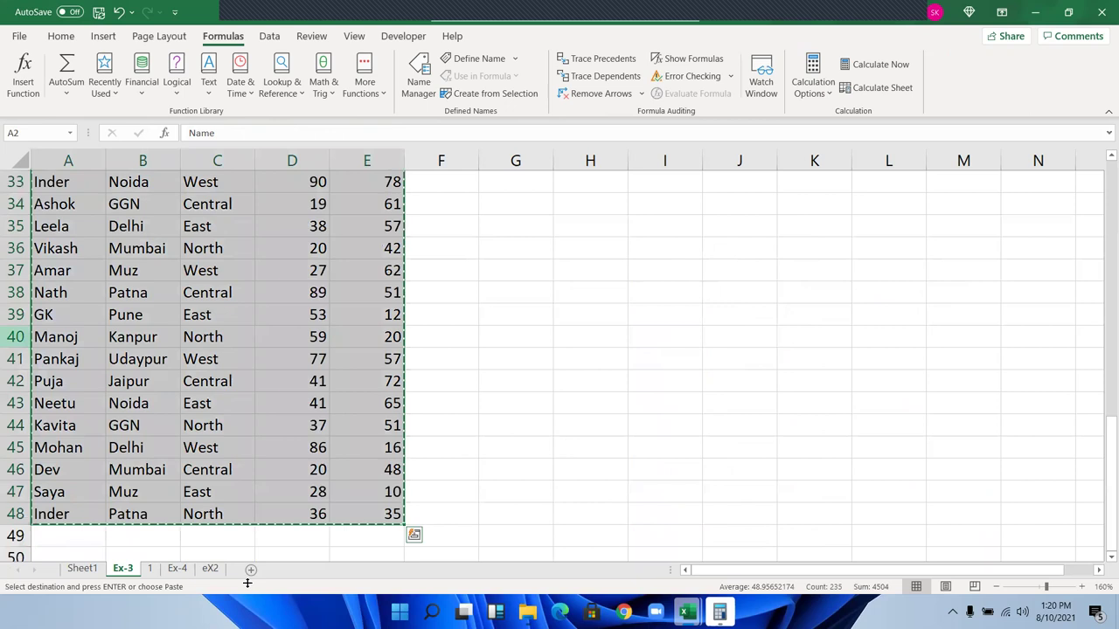
left_click(251, 569)
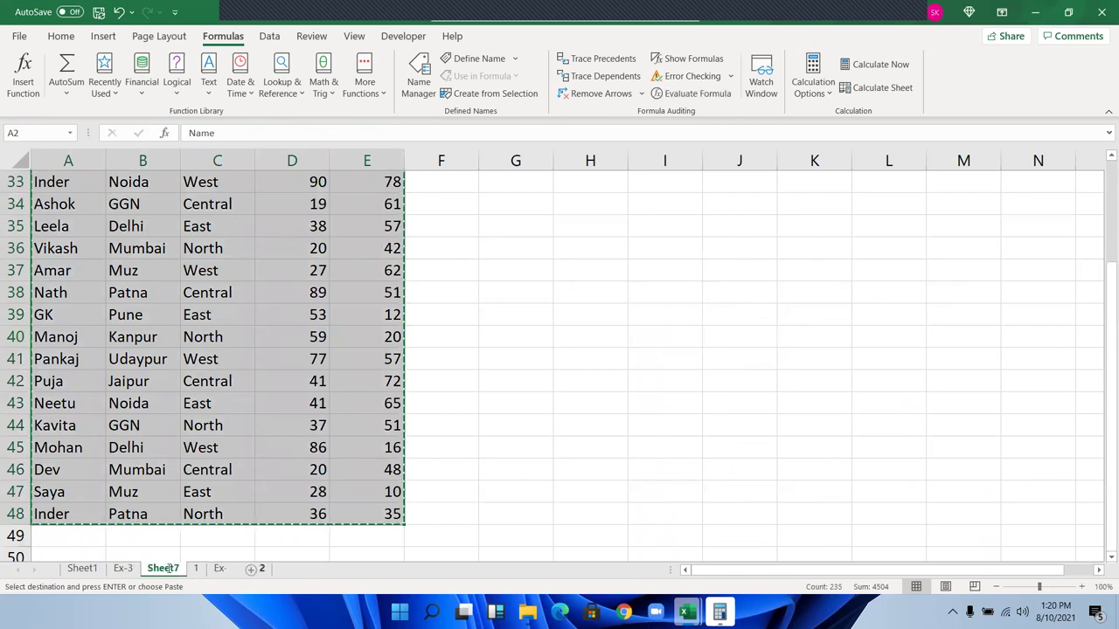
- Rename Sheet7 to Ex-5 (Ex-4 already exists) and paste the copied table at A1
left_click(164, 569)
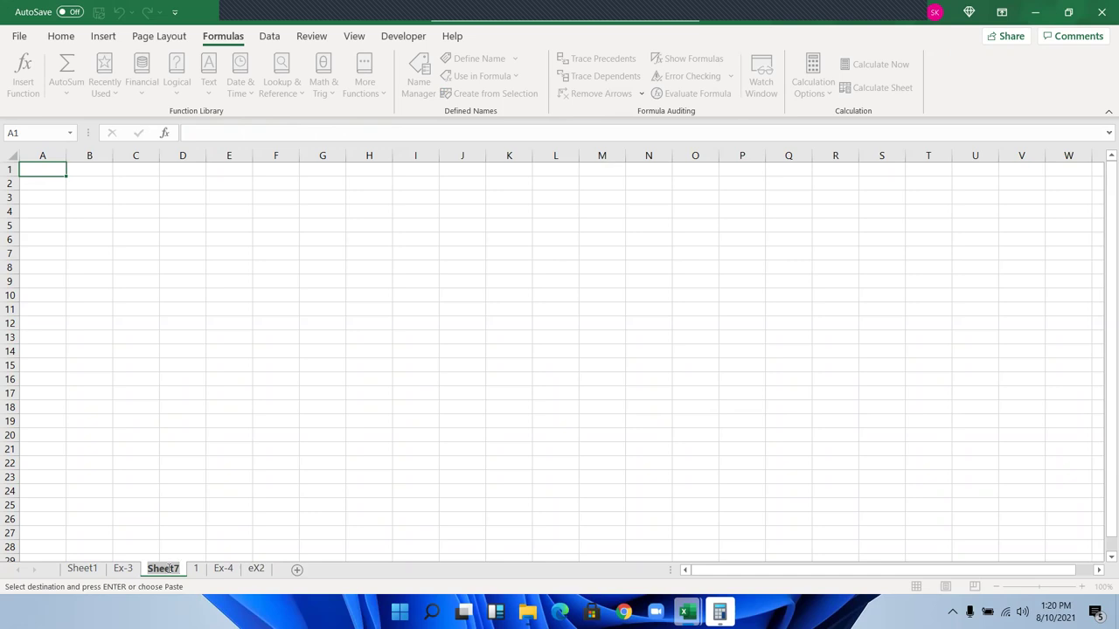
type("Ex-4")
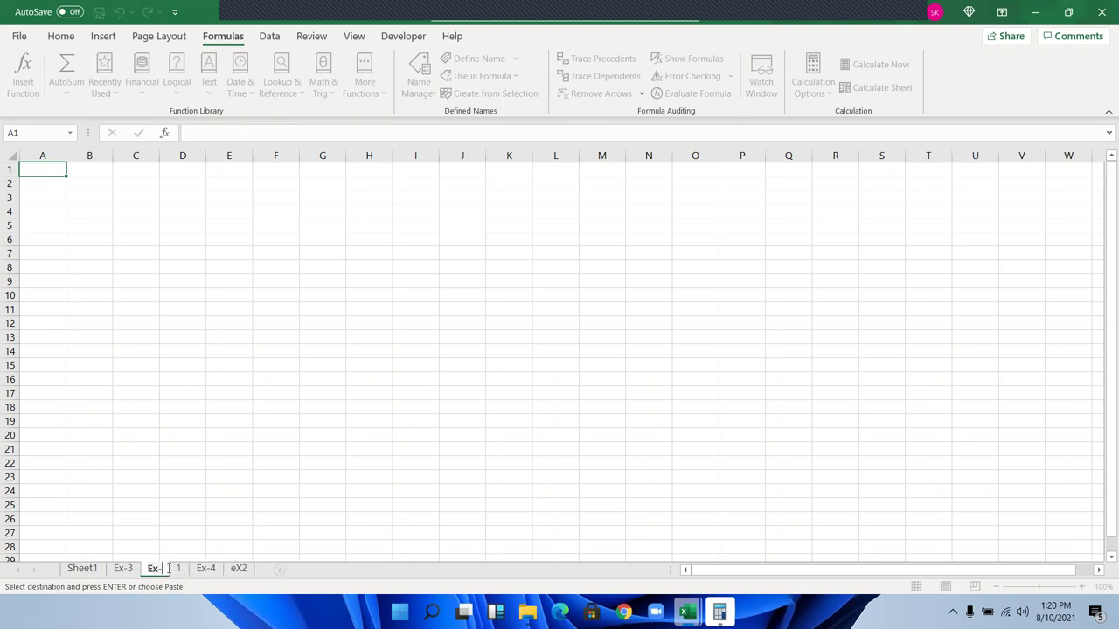
key("Return")
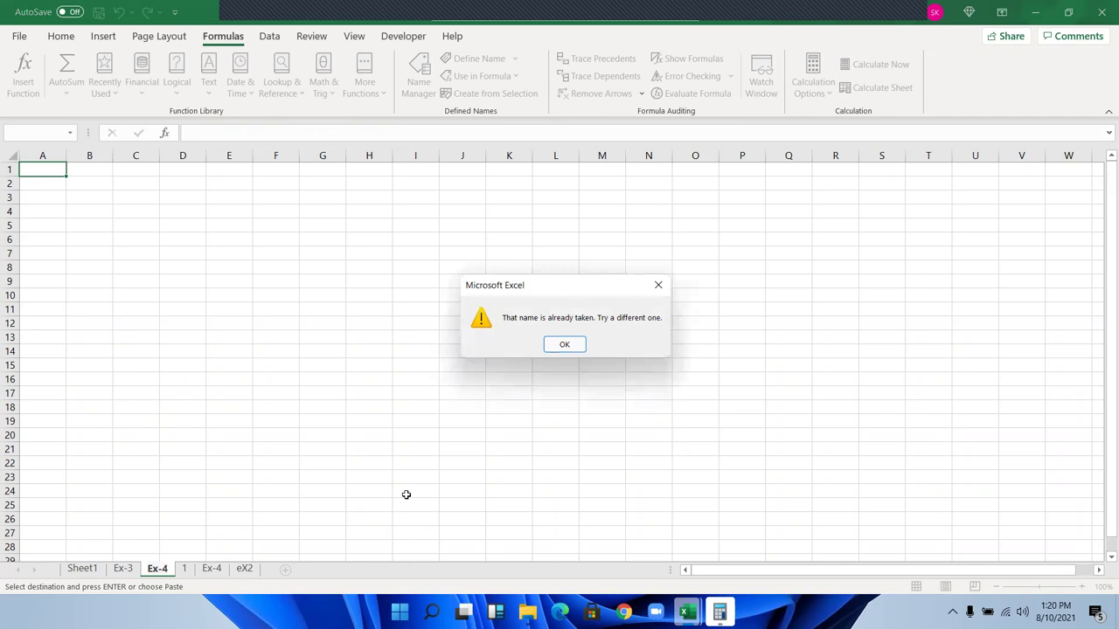
key("Return")
key("Return")
key("Return")
type("Ex-5")
key("Return")
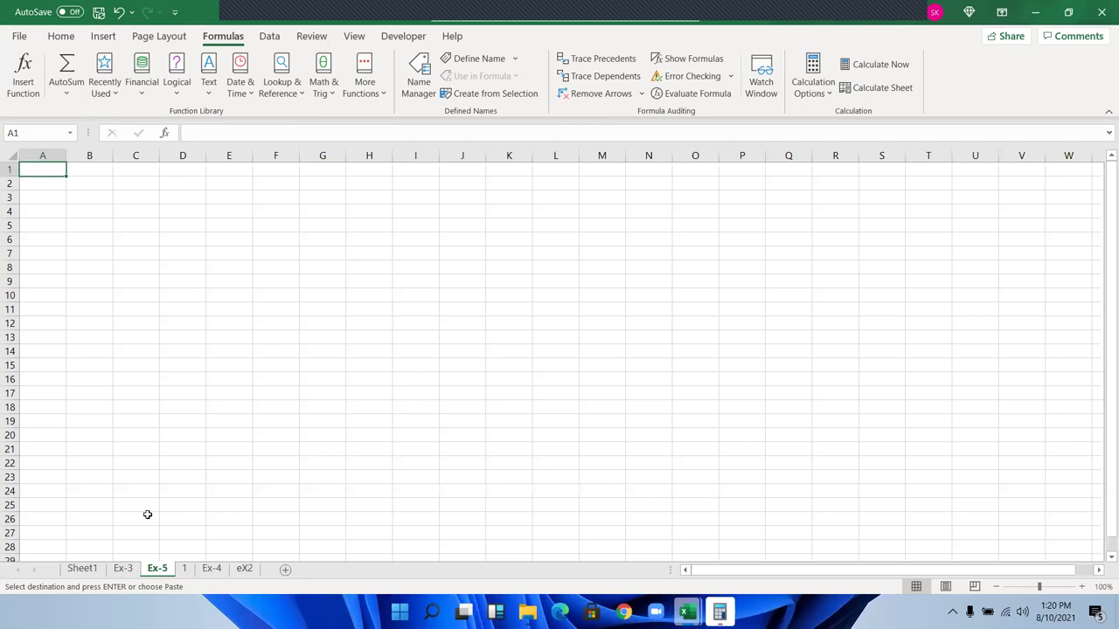
key("ctrl+v")
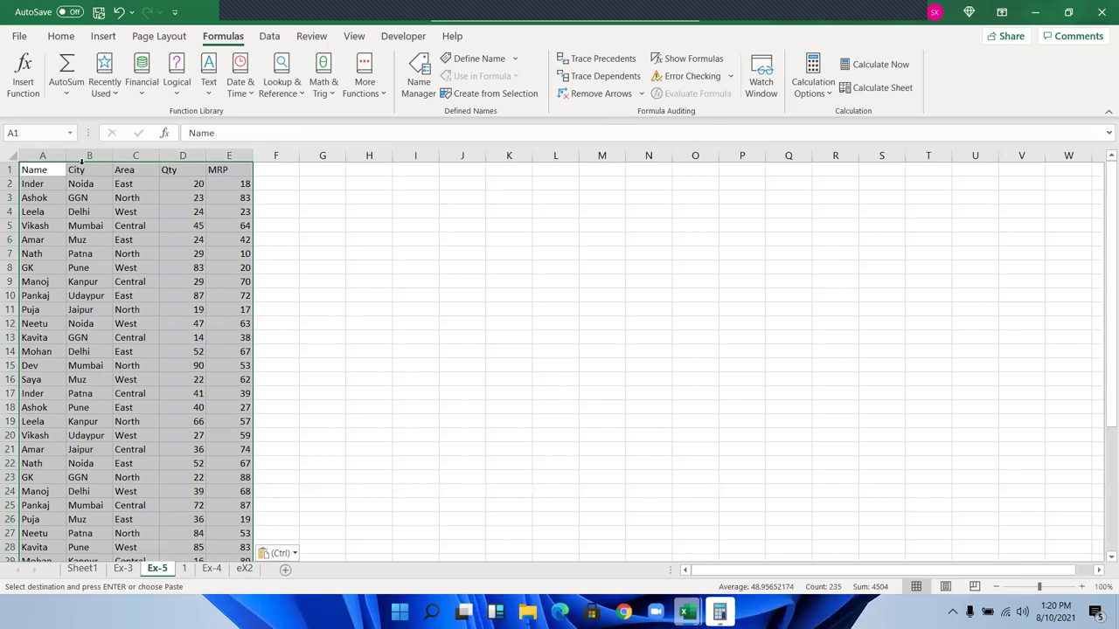
- Insert an empty column A before the Ex-5 table
scroll(81, 161, "up", 4, "ctrl")
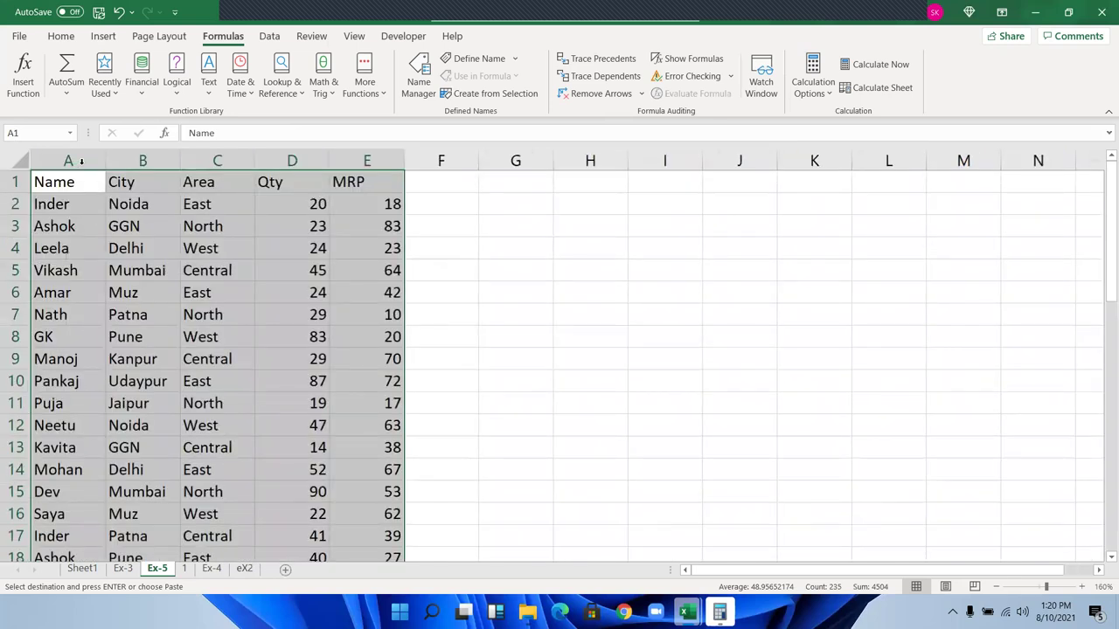
left_click(81, 161)
key("ctrl+shift+plus")
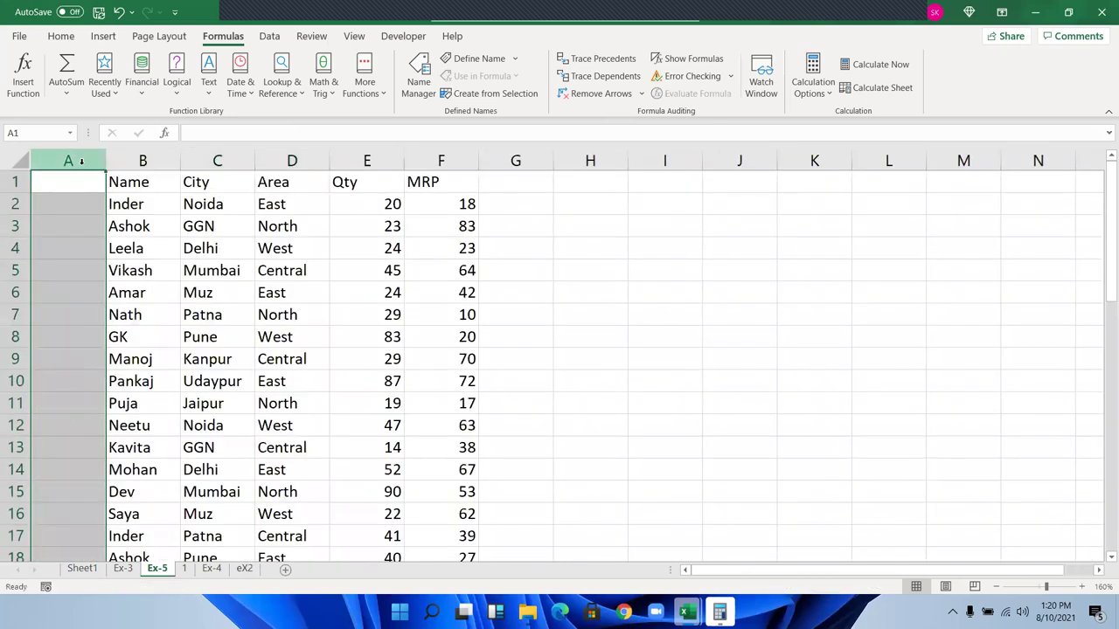
- Enter =COUNTIF(B:B,B2) in A2 to count how often the name appears
key("Down")
type("coun")
key("BackSpace")
key("BackSpace")
key("BackSpace")
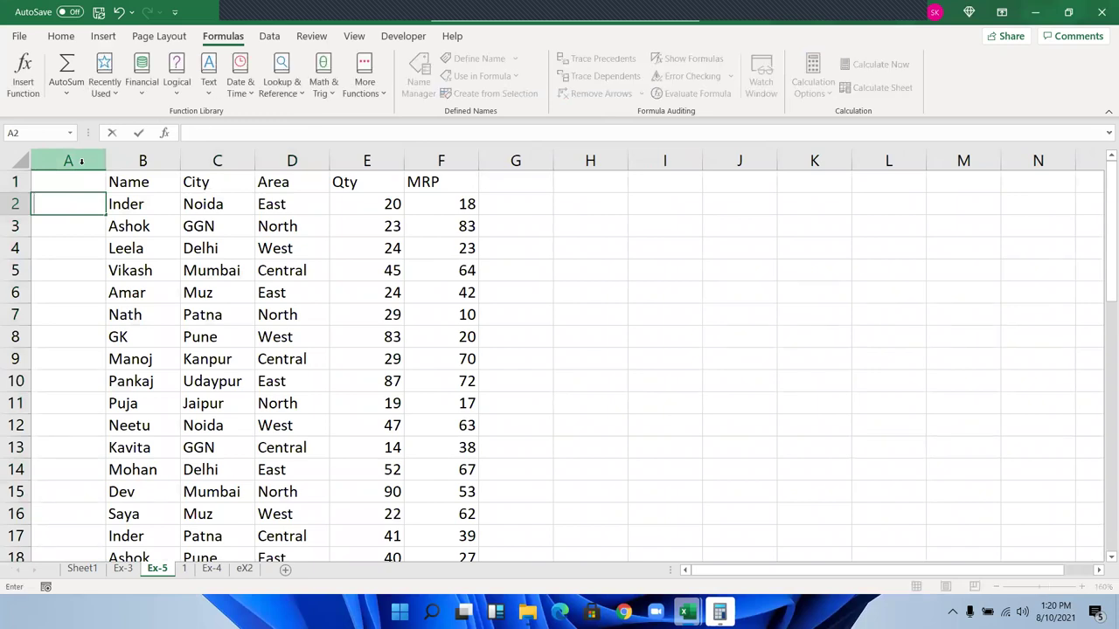
type("=co")
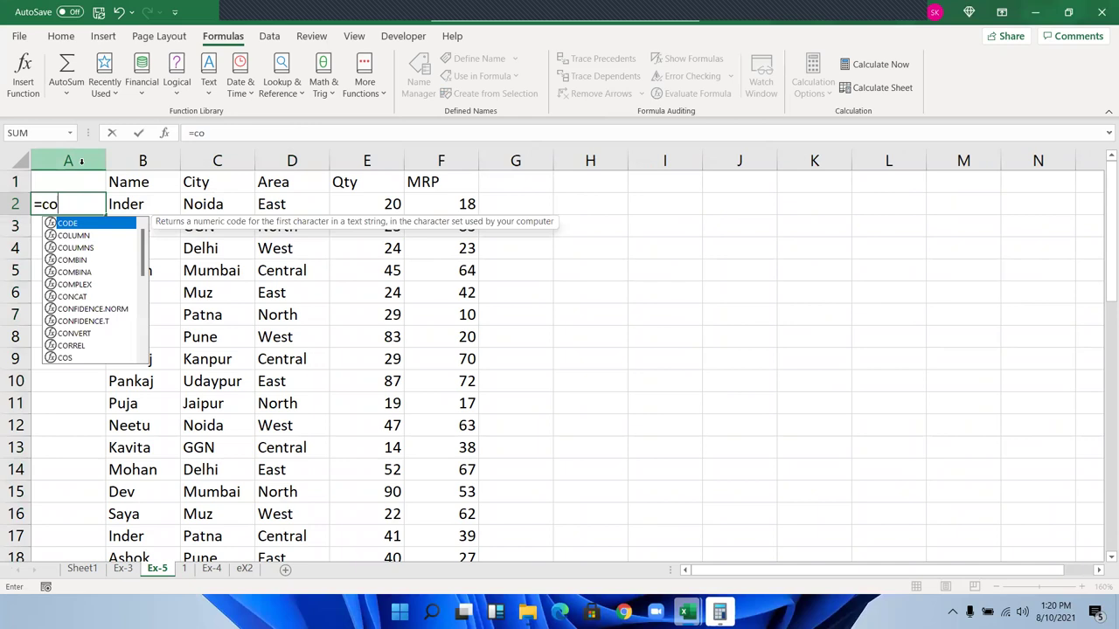
type("u")
key("Down")
key("Down")
key("Down")
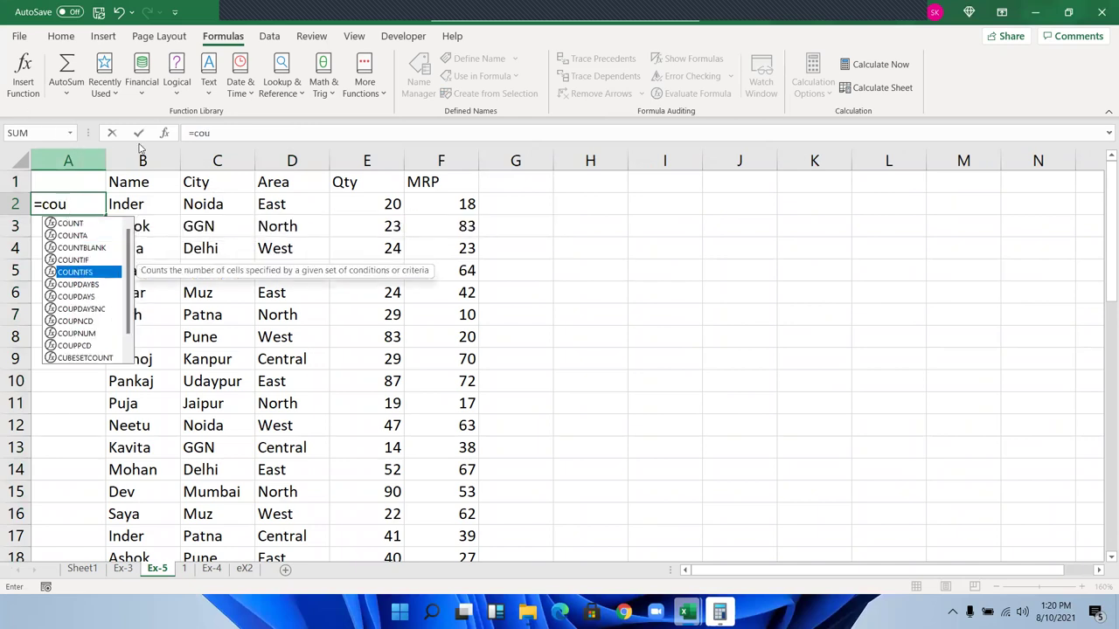
key("Tab")
left_click(143, 158)
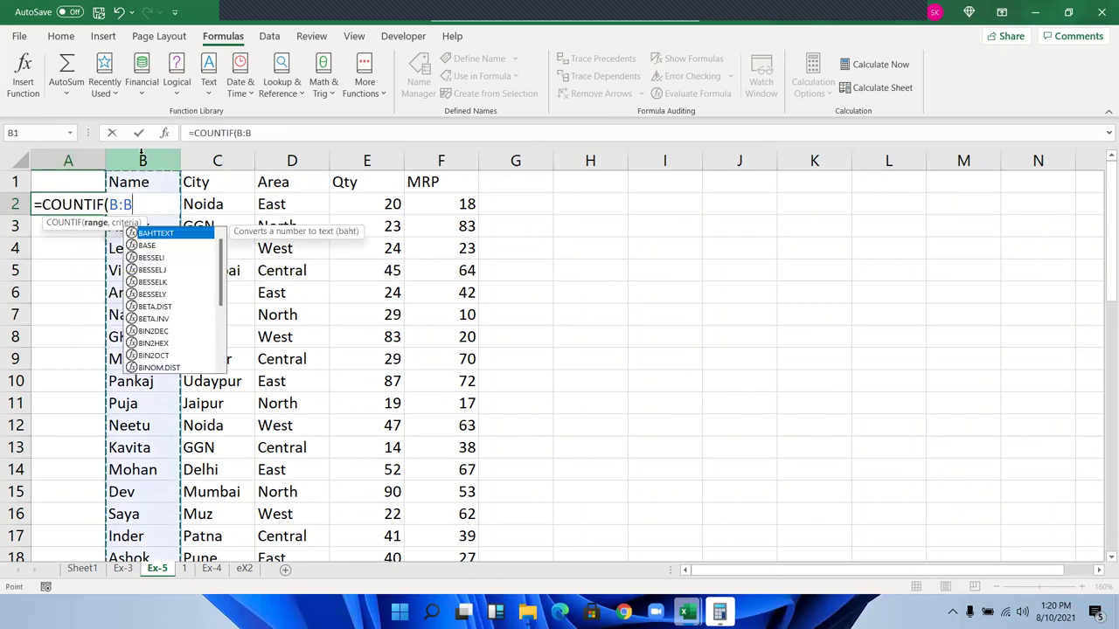
type(",")
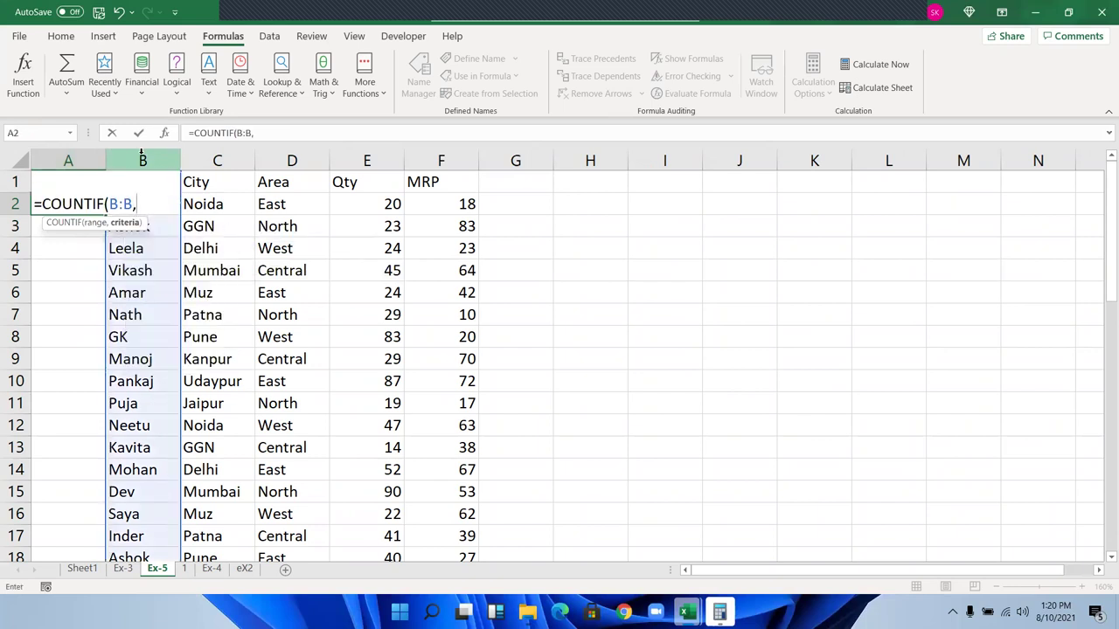
type("b2")
key("Return")
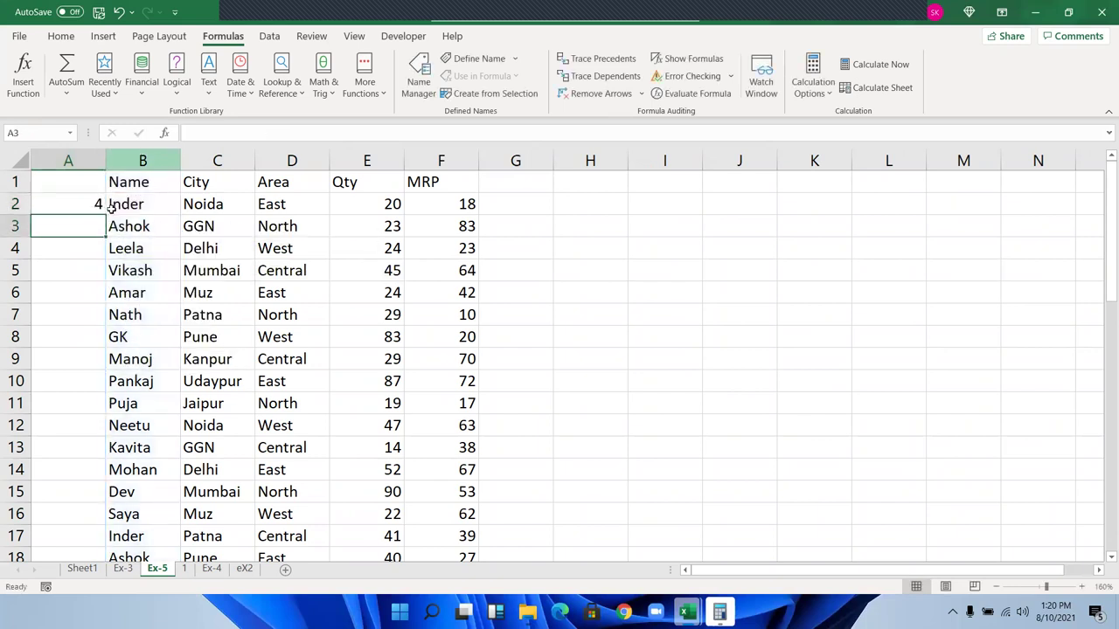
- Check the A2 count formula, returning 4, and select Inder in B2
left_click(84, 201)
double_click(91, 203)
key("Escape")
left_click(133, 194)
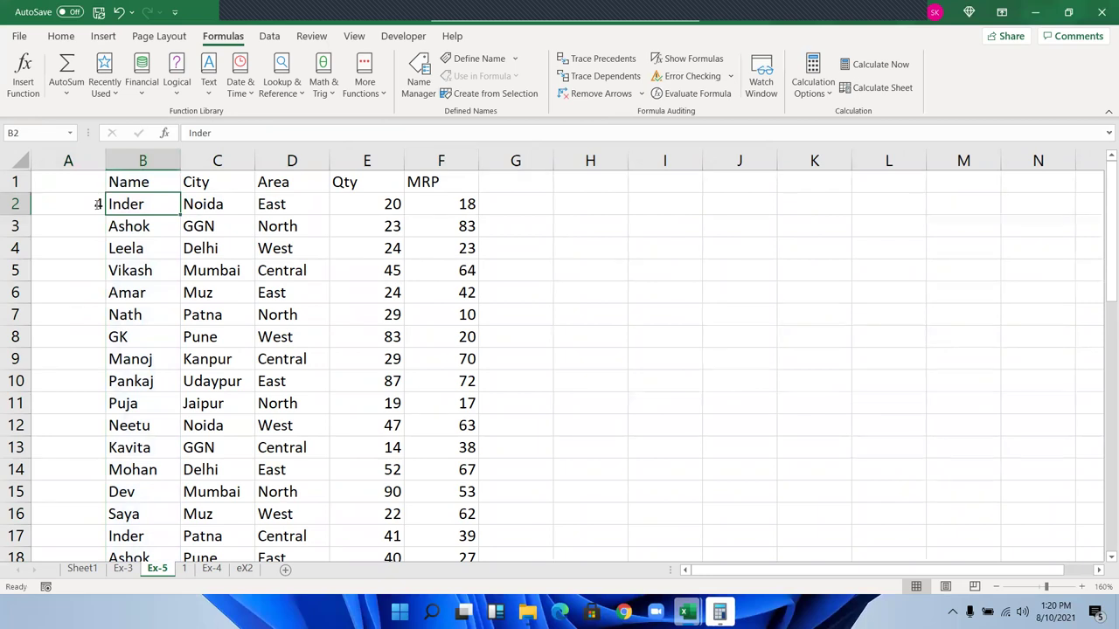
- Rewrite A2 as the running count =COUNTIF($B$2:B2,B2)
left_click(98, 204)
type("=cou")
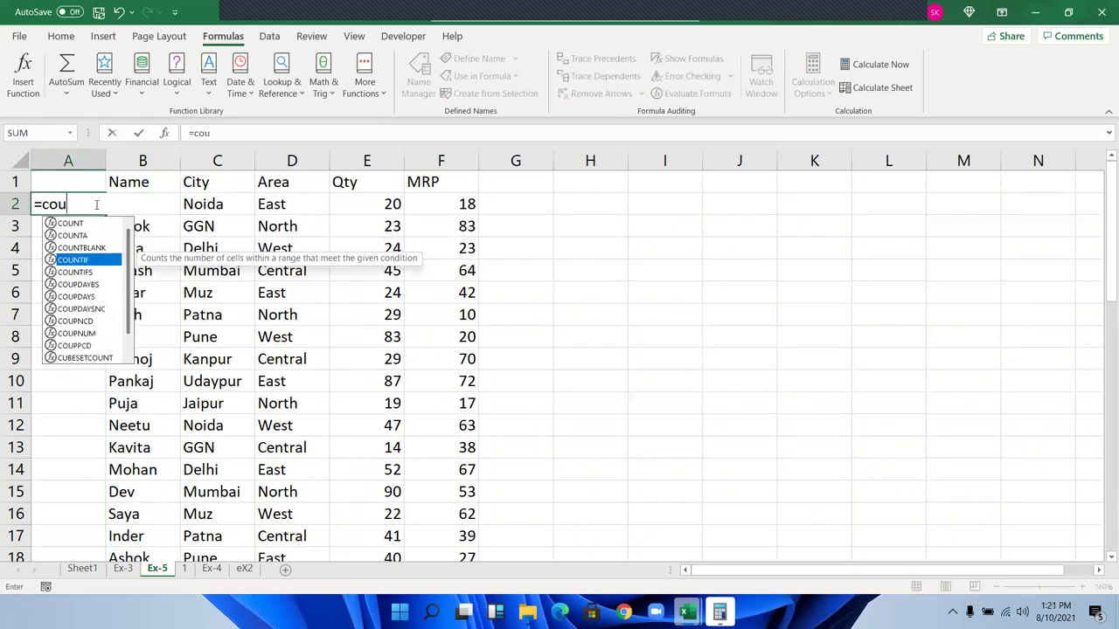
key("Tab")
type("b2")
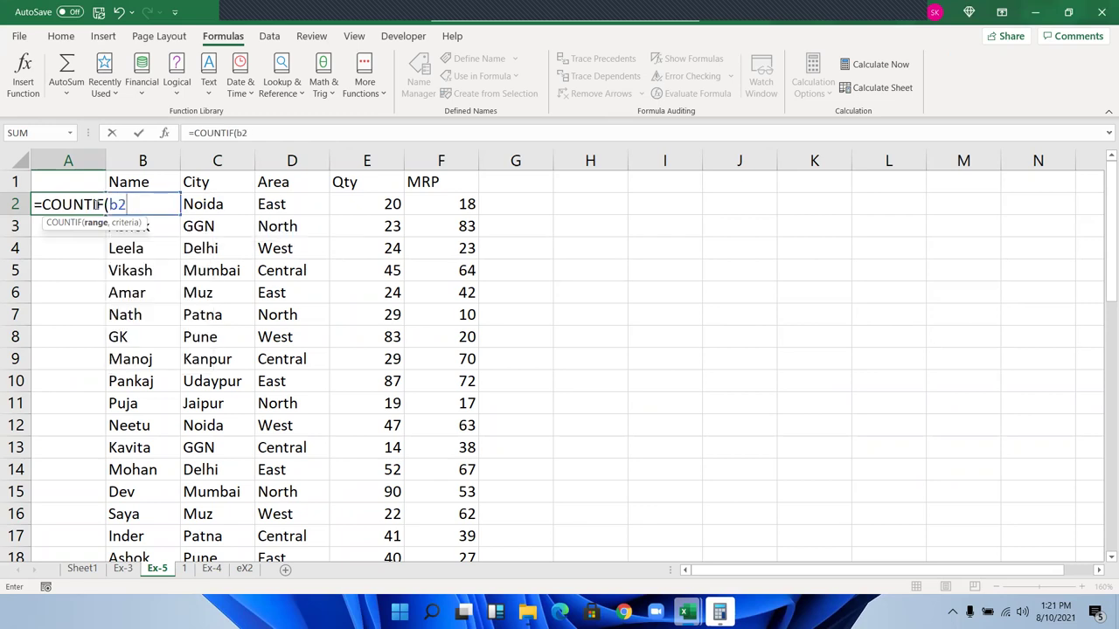
type(":b")
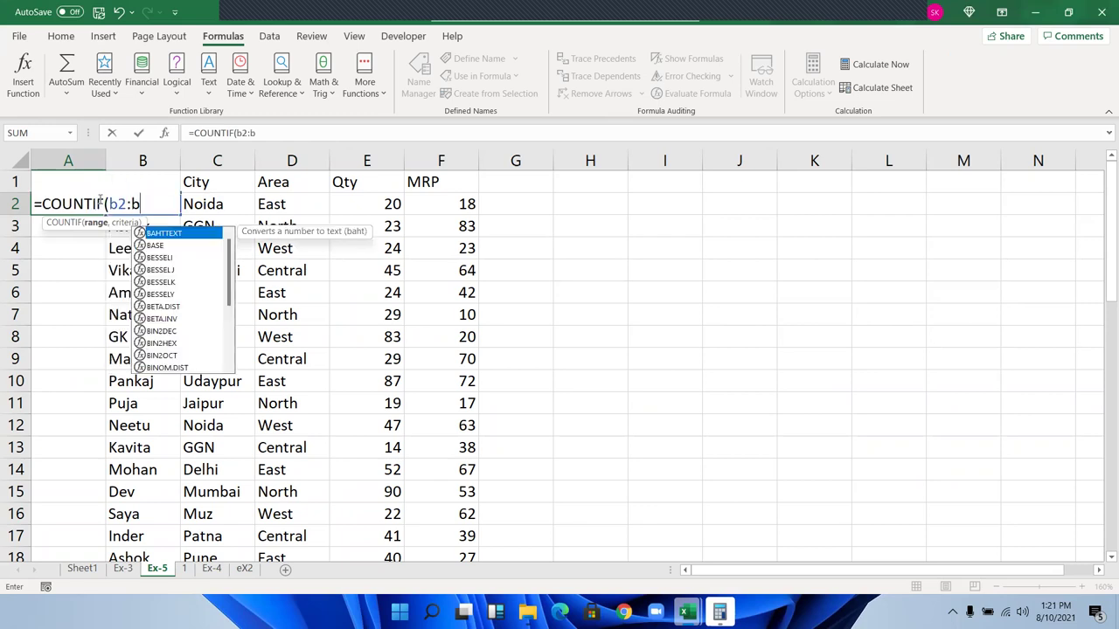
type("2,B")
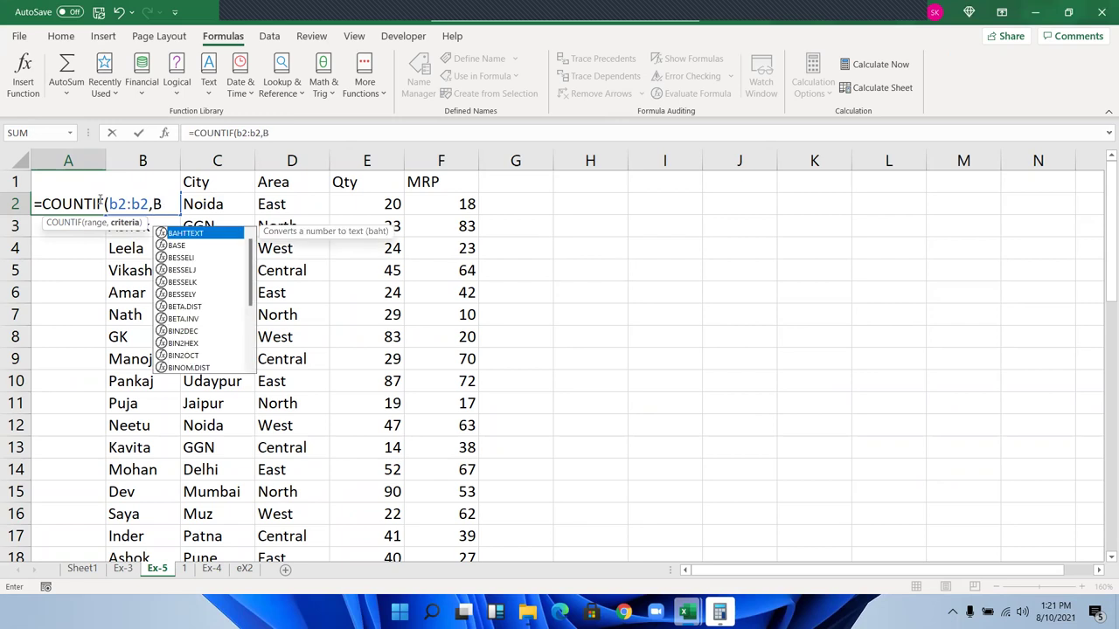
key("Escape")
key("Down")
double_click(100, 203)
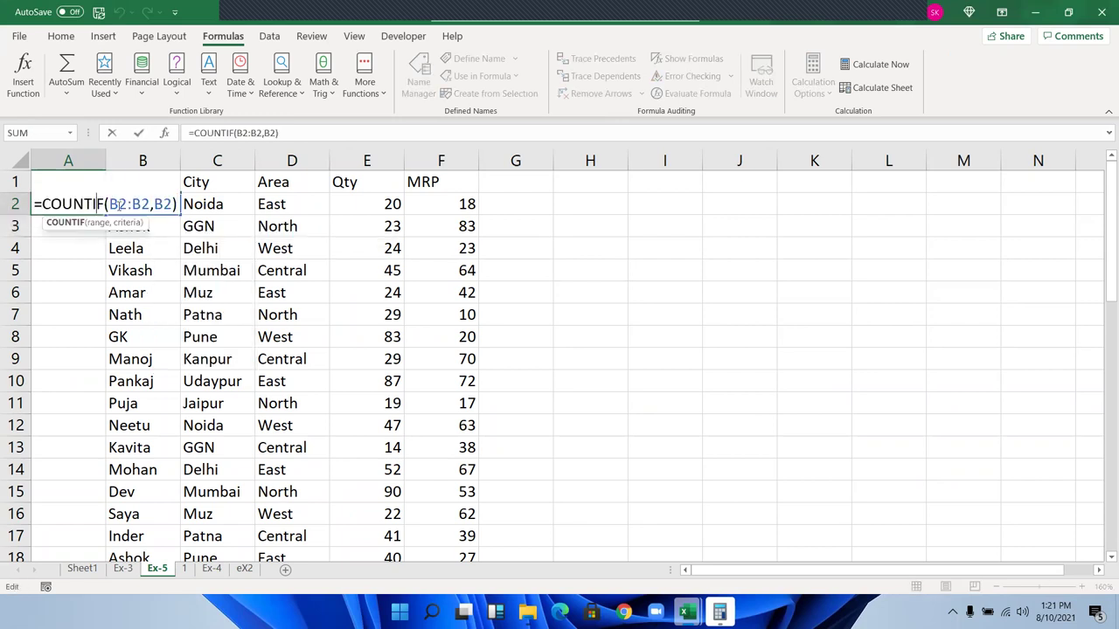
left_click(119, 203)
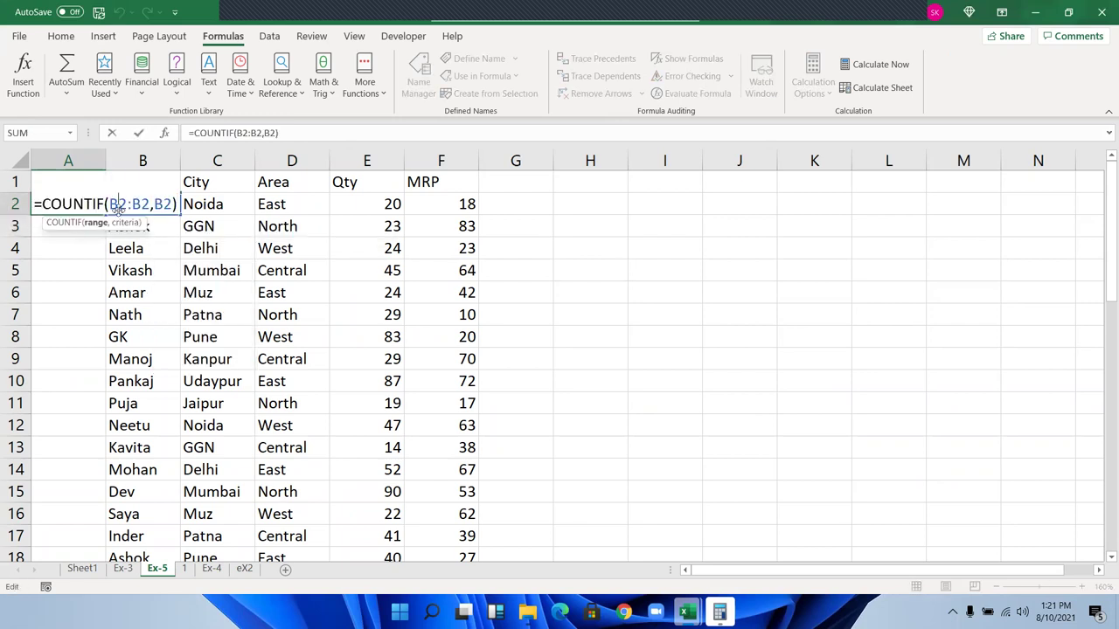
key("F4")
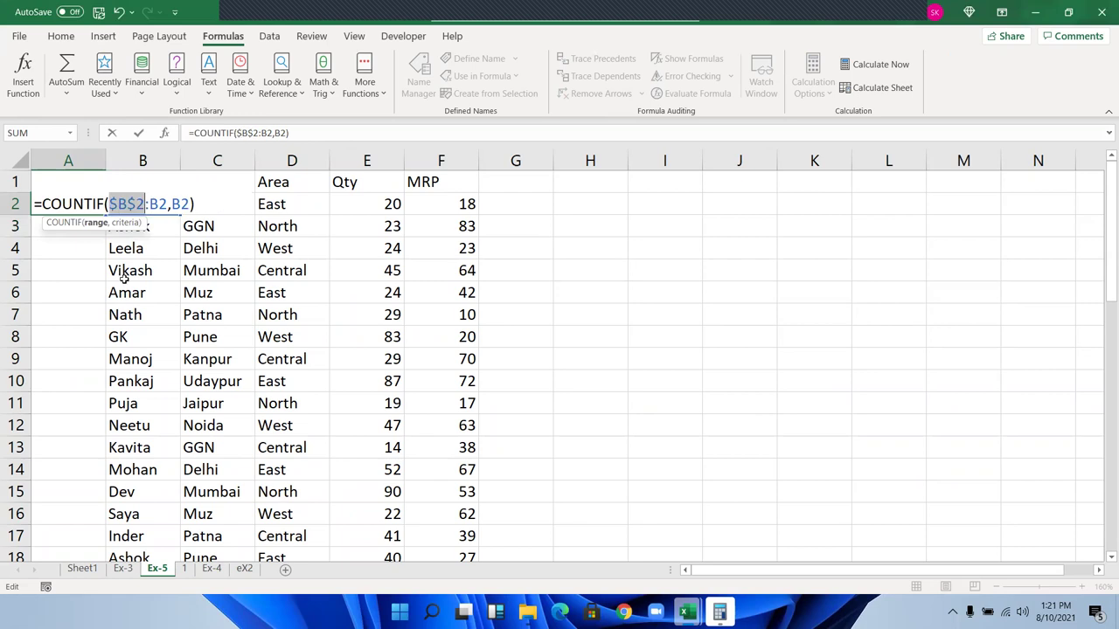
key("Return")
- Fill the running count down the table and turn on header-row filters
left_click(88, 206)
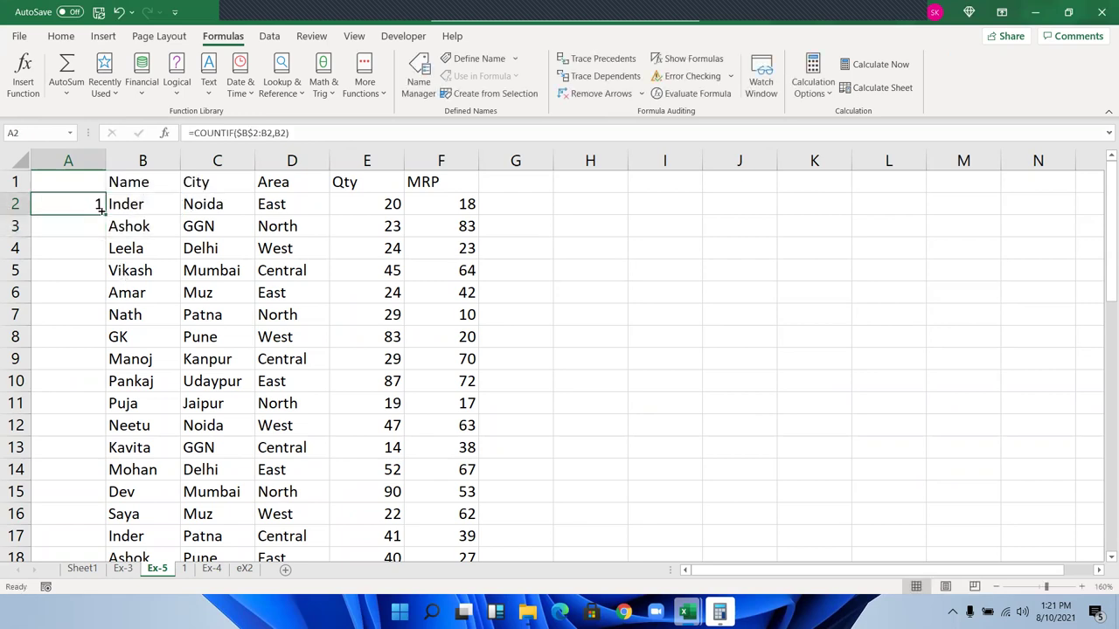
double_click(102, 209)
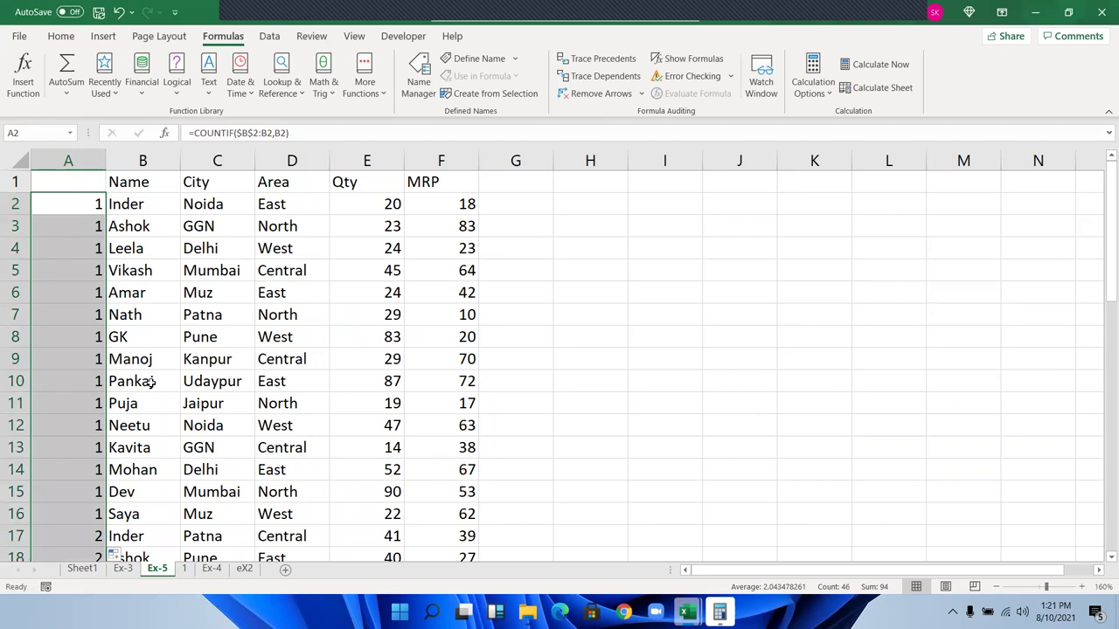
scroll(154, 421, "down", 1)
scroll(166, 196, "up", 1)
left_click(159, 186)
key("ctrl+shift+l")
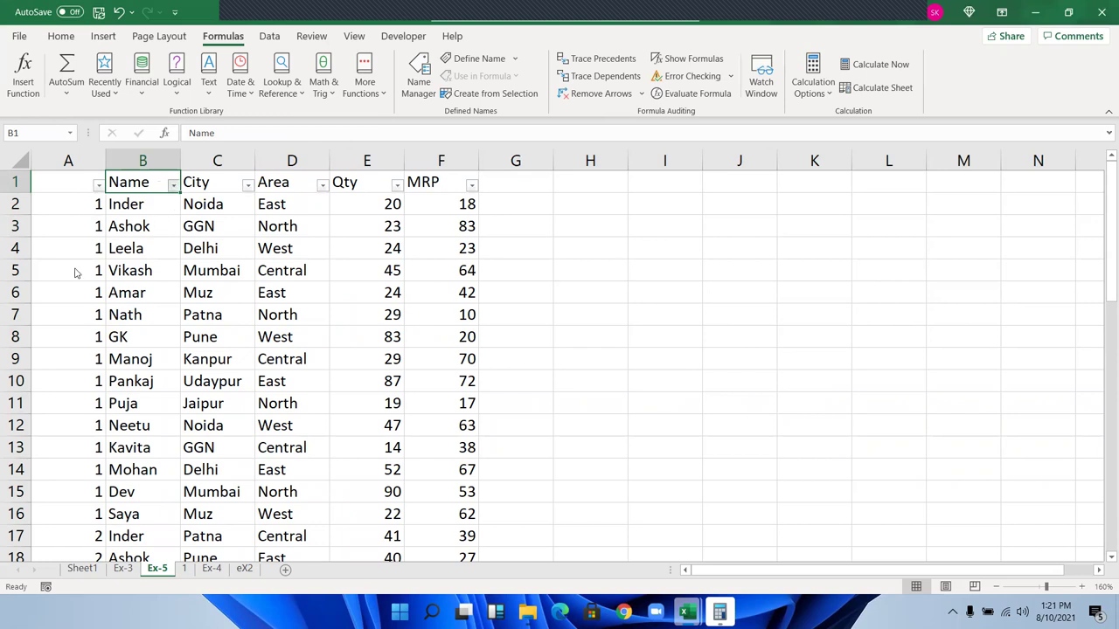
- Try filtering Name to Amar and inspect the running counts in Amar's rows
left_click(173, 185)
left_click(52, 357)
left_click(53, 370)
key("Escape")
left_click(92, 203)
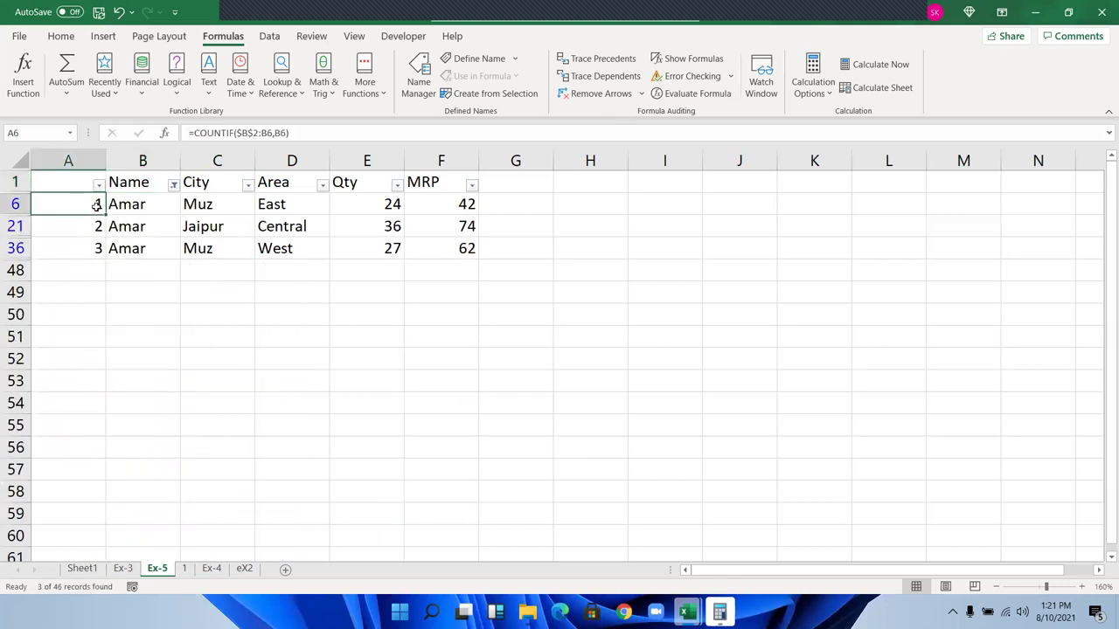
left_click(88, 229)
left_click(93, 248)
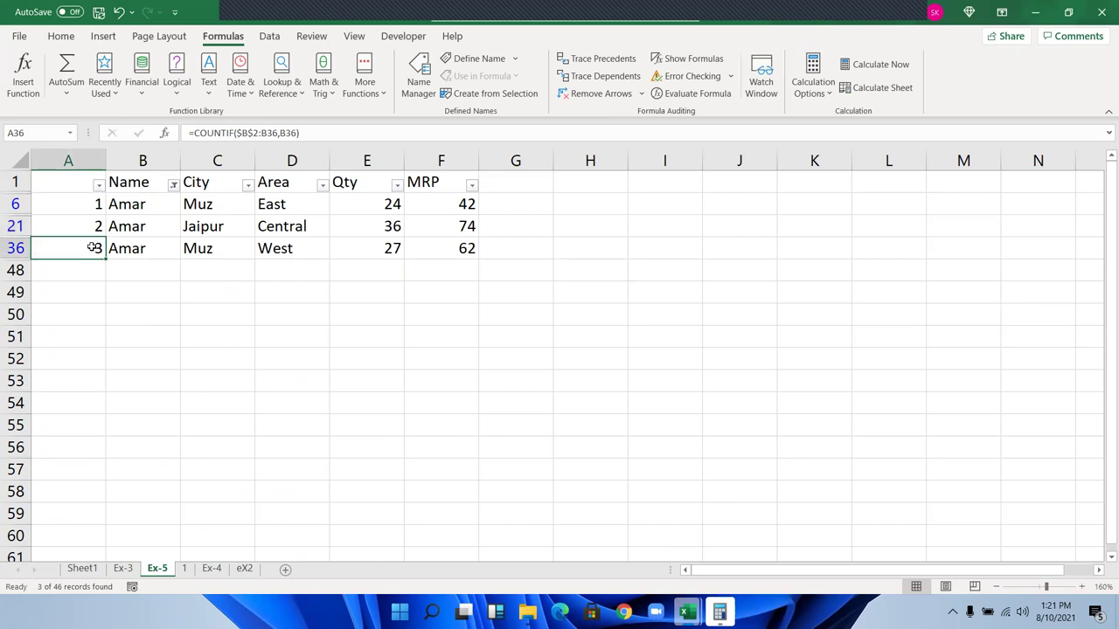
- Clear the Name filter to show all rows and inspect A7's =COUNTIF($B$2:B7,B7)
left_click(173, 184)
left_click(87, 282)
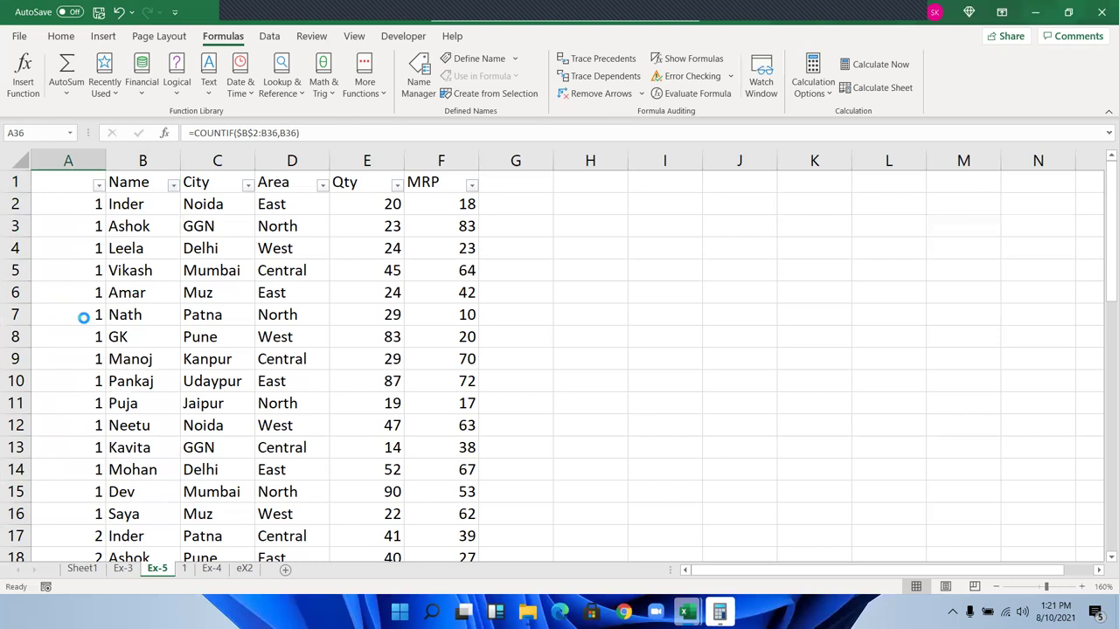
double_click(86, 314)
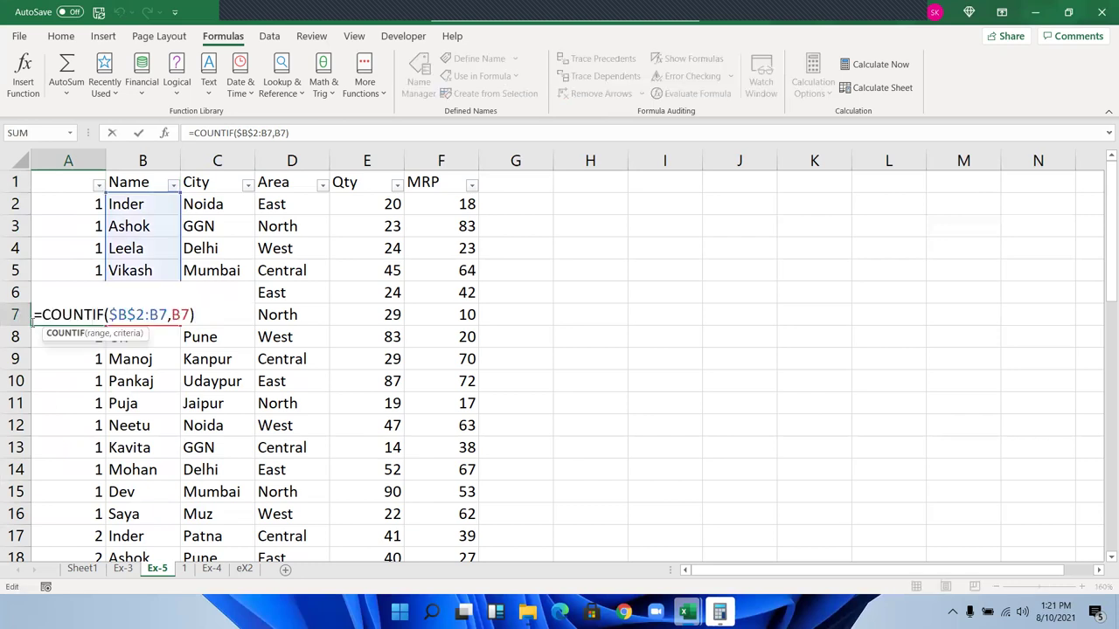
left_click(96, 333)
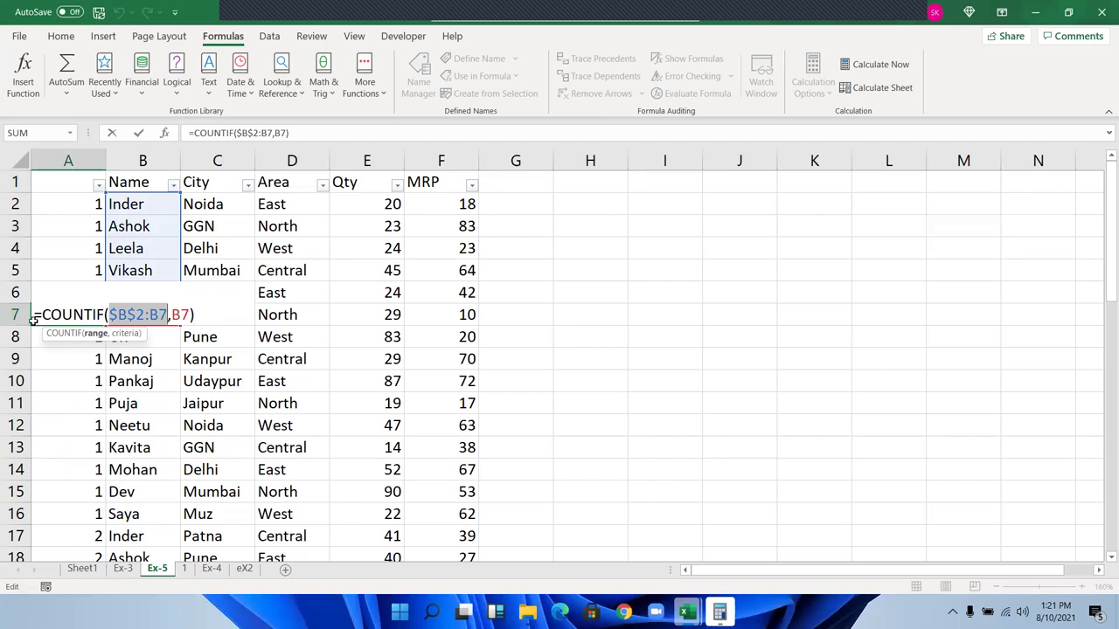
key("ctrl+Return")
- Change A2 to =COUNTIF($B$2:B2,B2)&"-"&B2 to build keys like 1-Inder
left_click(83, 212)
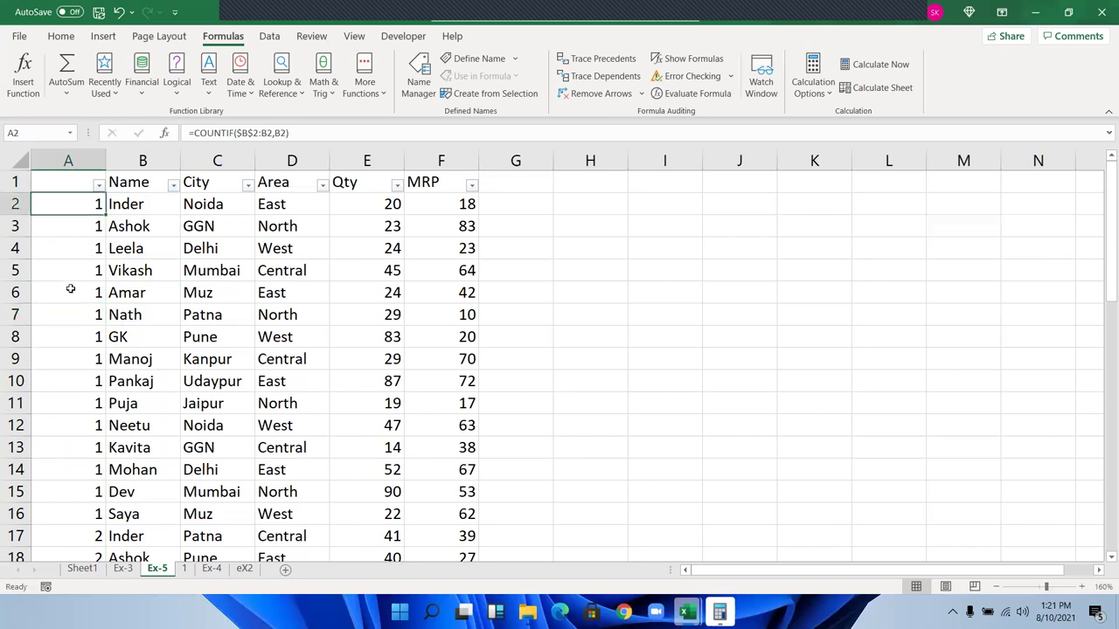
scroll(72, 280, "down", 1)
scroll(82, 203, "down", 4)
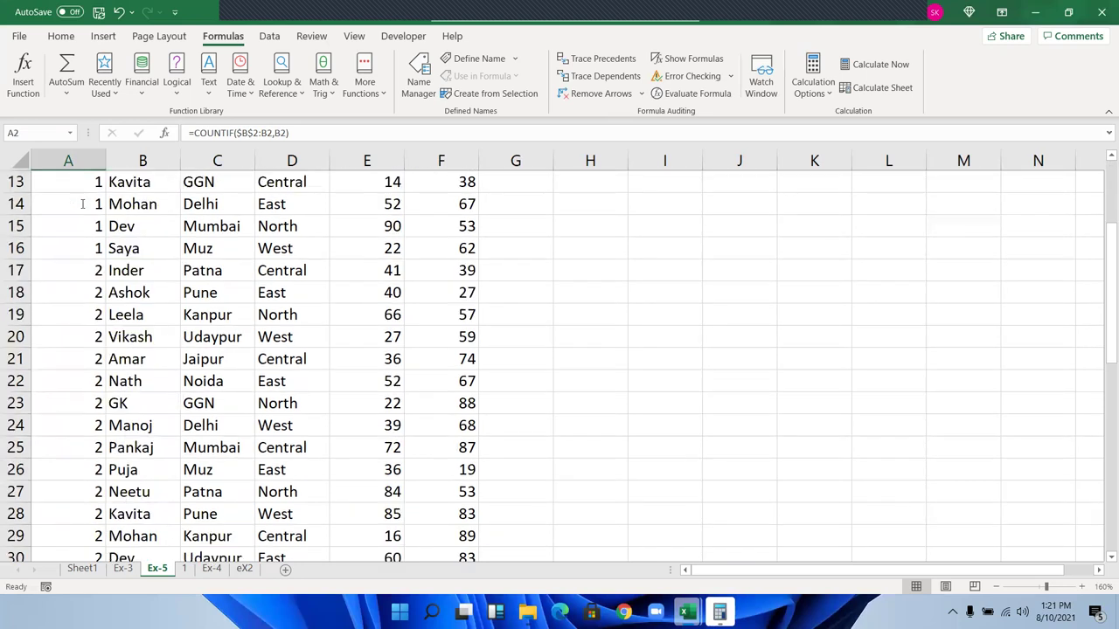
scroll(82, 204, "up", 4)
double_click(83, 204)
type("&")
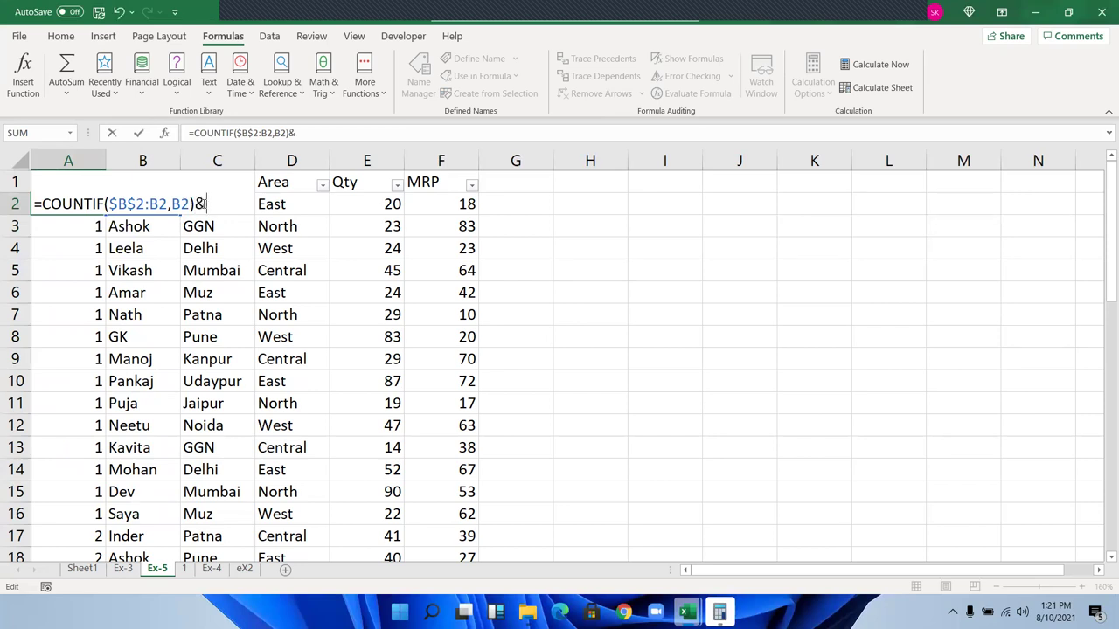
type("\"-\"")
type("&")
left_click(141, 243)
key("Up")
key("Up")
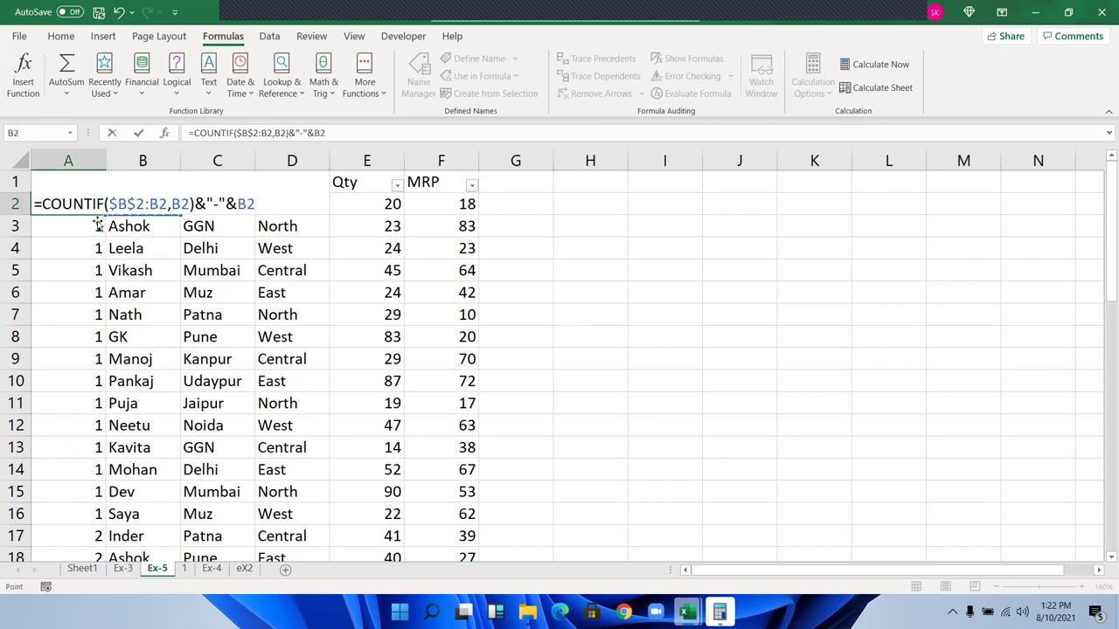
key("Return")
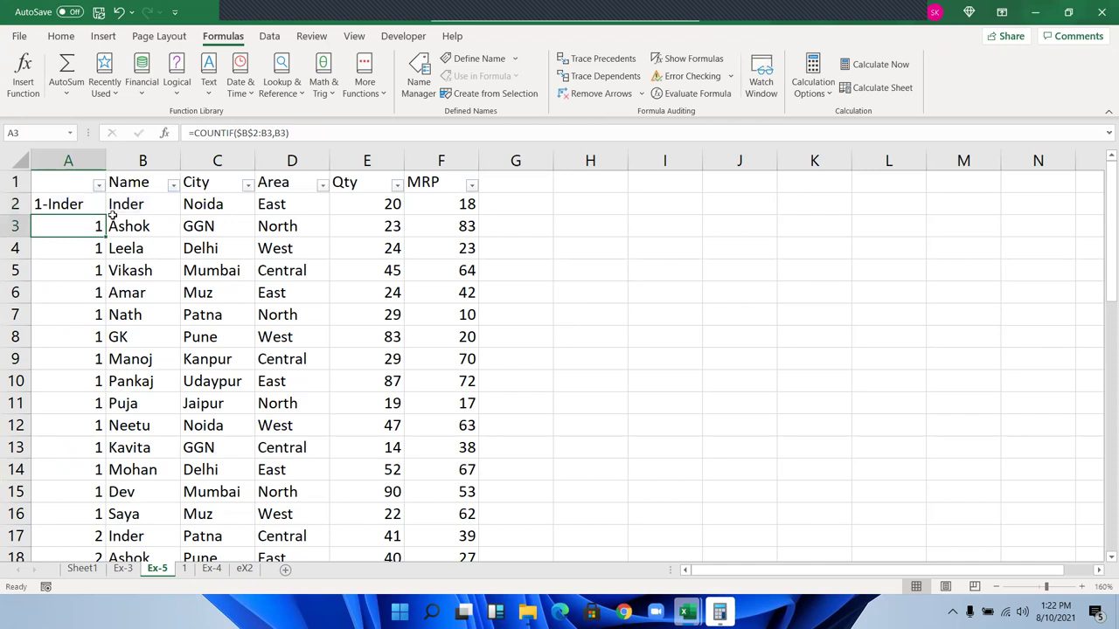
- Fill the key formula down column A and select the headers Name through MRP
key("Up")
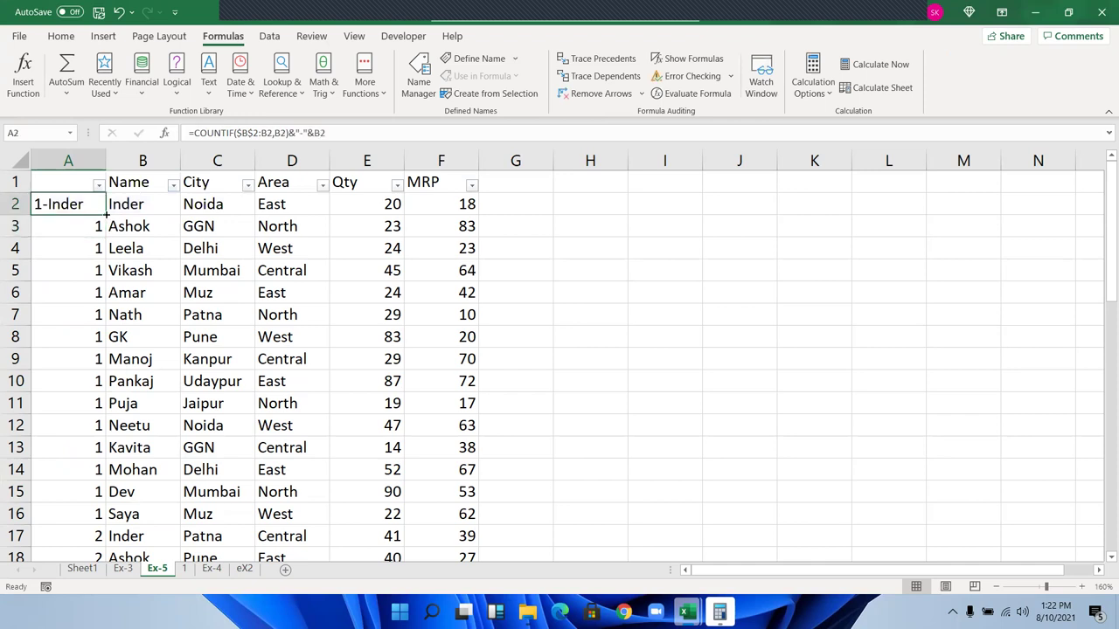
double_click(105, 215)
left_click_drag(142, 182, 442, 182)
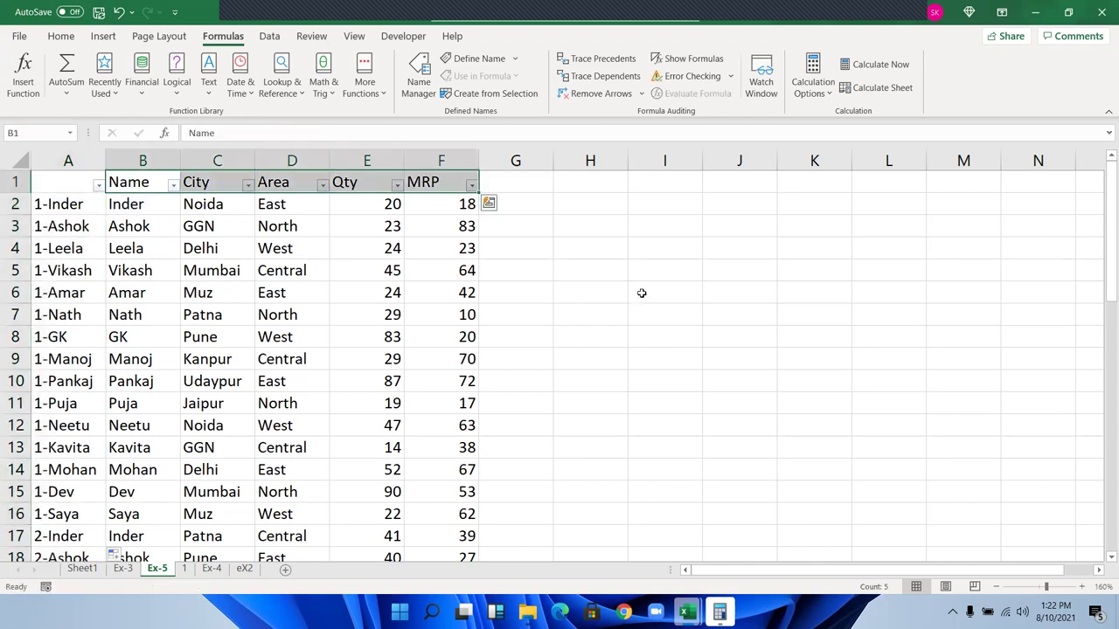
- Copy the table headers to J5 and add an Sr heading in I5
key("ctrl+c")
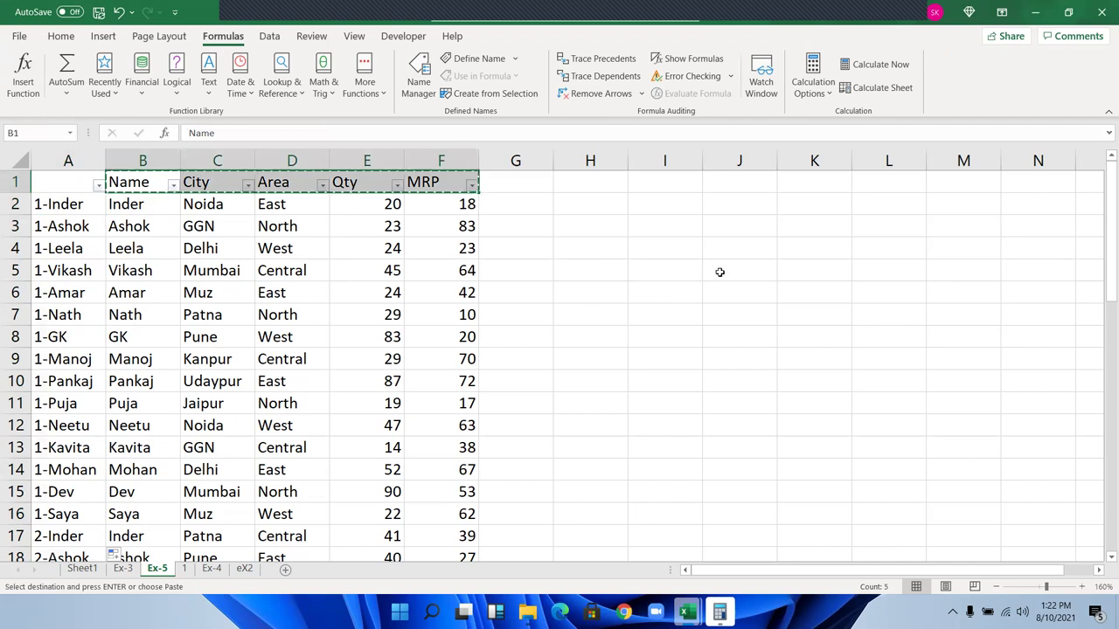
left_click(718, 272)
key("ctrl+v")
left_click(658, 272)
type("S")
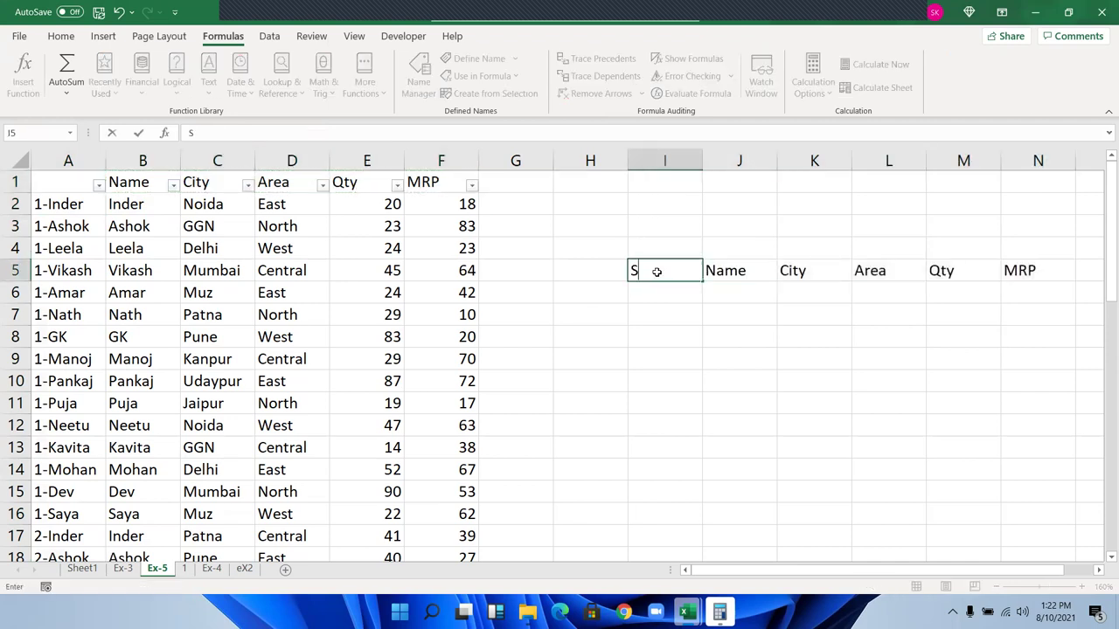
type("r")
key("Return")
- Label I3 Name and enter Inder in J3 as the lookup name
key("Up")
key("Up")
key("Up")
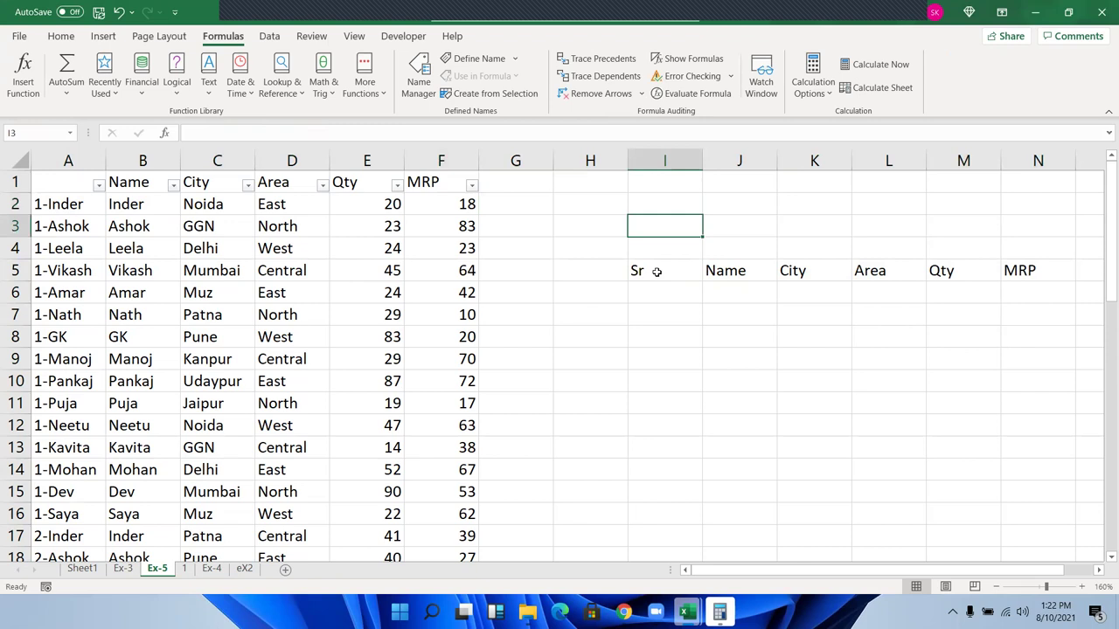
type("Name")
key("Tab")
type("Inder")
key("Tab")
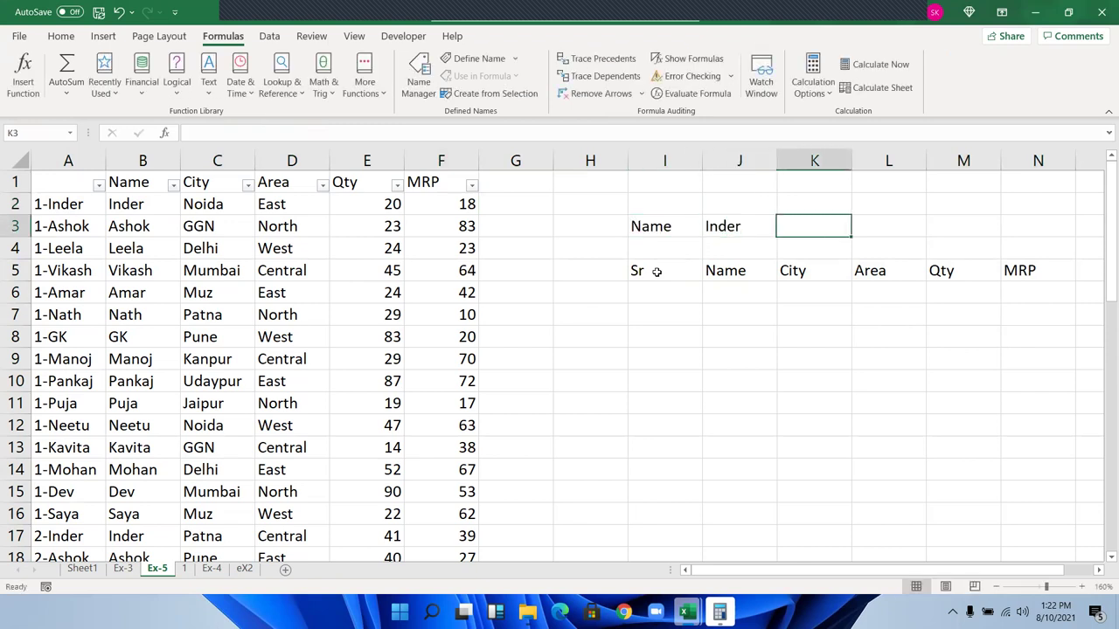
- Count Inder's entries in K3 with =COUNTIF(B:B,J3), giving 4
type("=co")
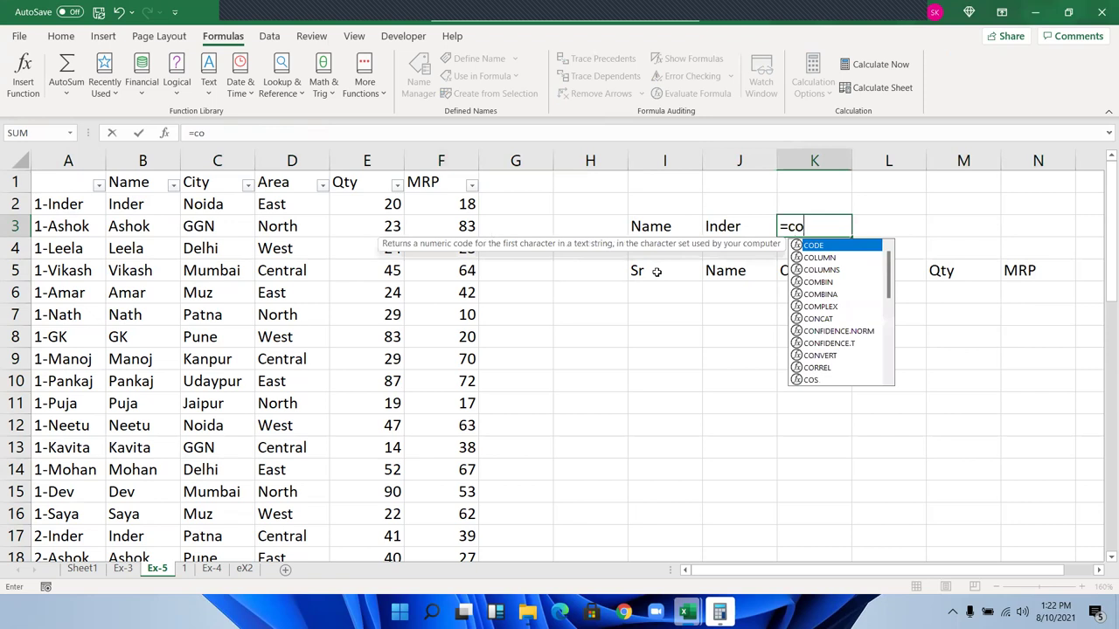
type("u")
key("Down")
key("Down")
key("Down")
key("Tab")
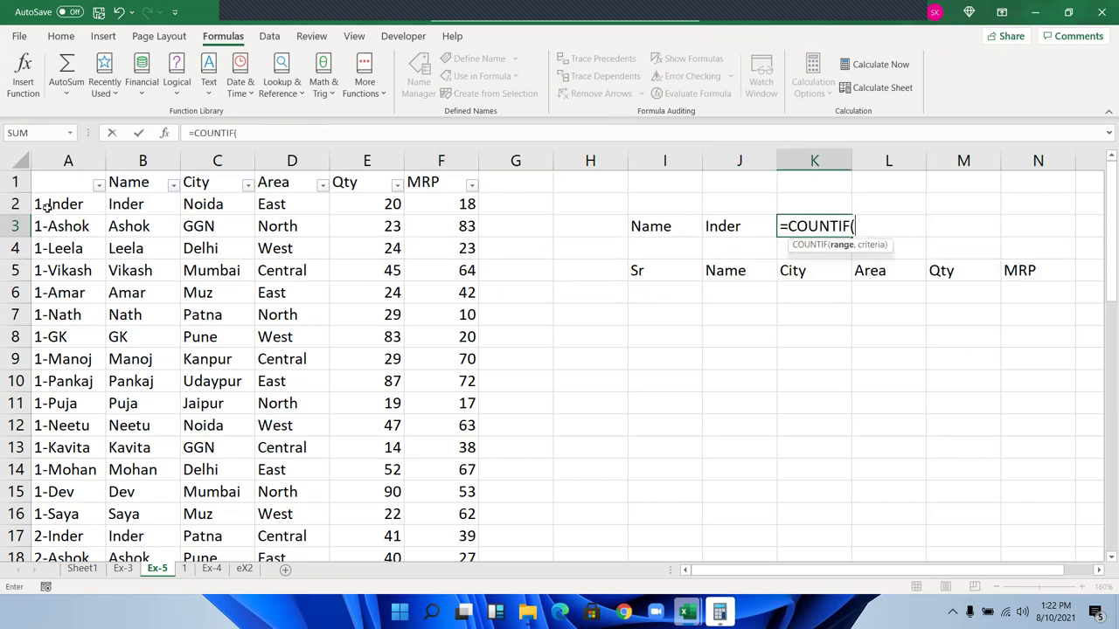
left_click(143, 161)
type(",")
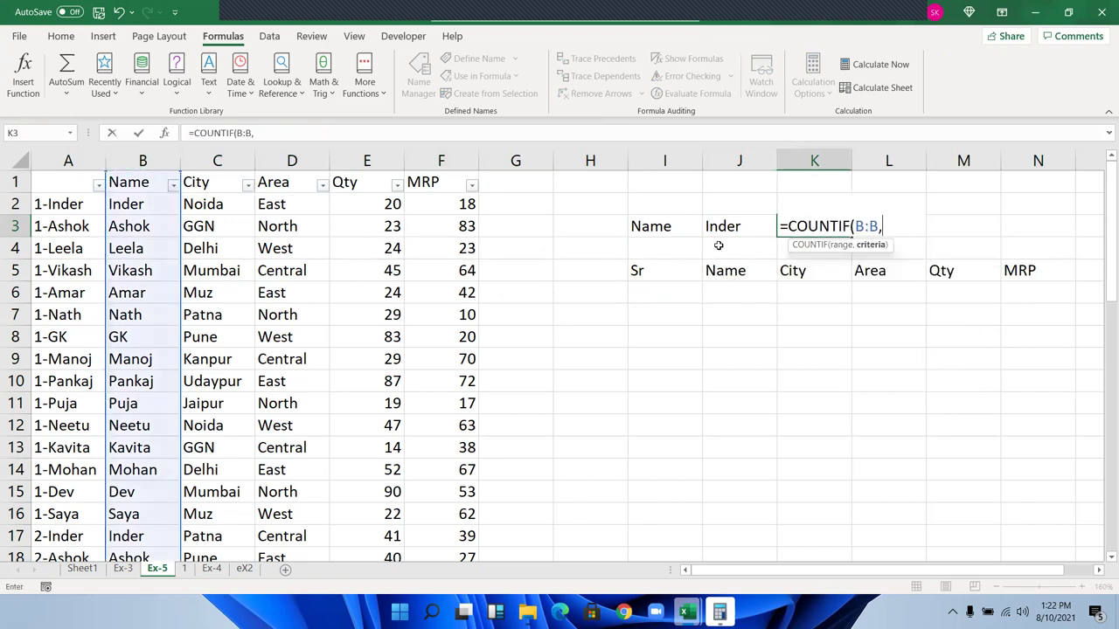
left_click(727, 229)
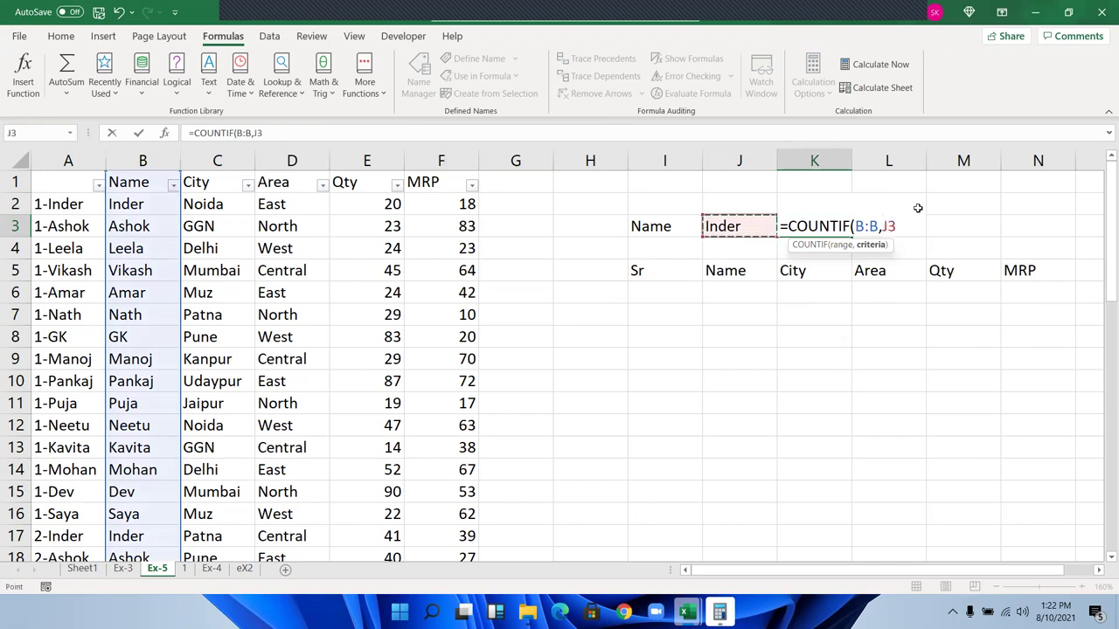
key("Return")
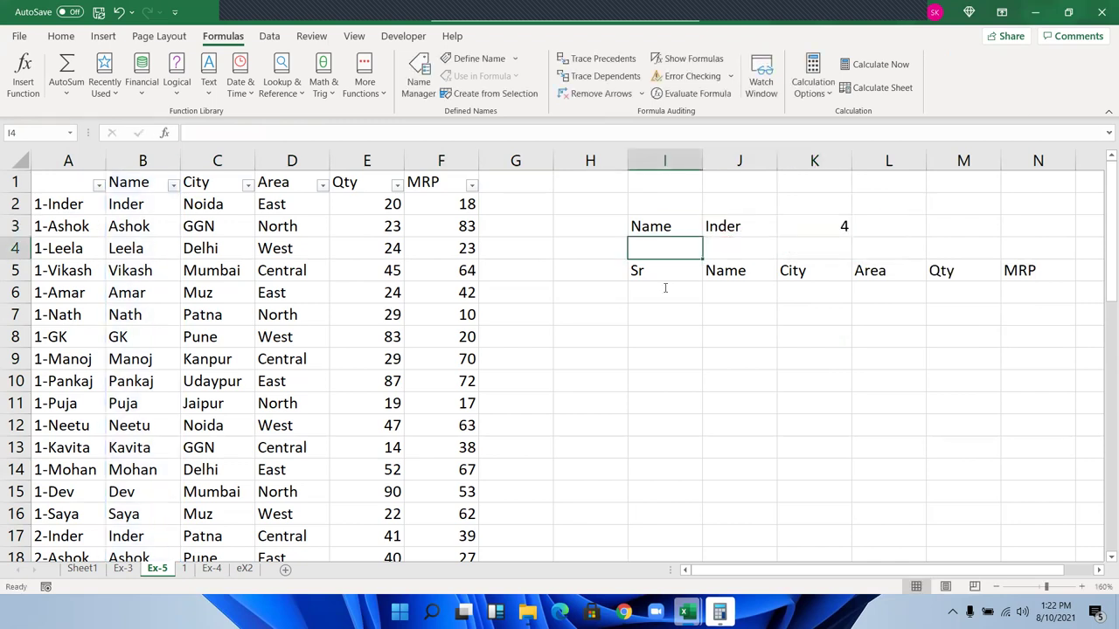
- Enter serial number 1 in I6 and start an IF formula in the next cell
left_click(664, 291)
type("1")
key("Return")
type("=")
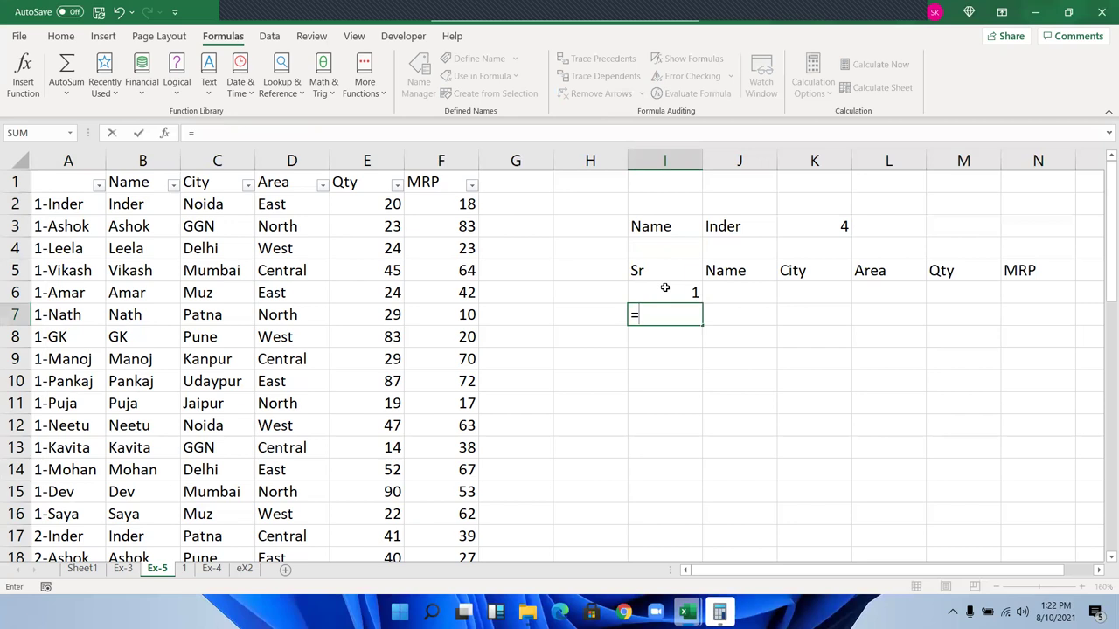
type("if")
- Enter =IF(I6+1>K3,"",I6+1) in I7 to produce the next serial number
key("Tab")
left_click(664, 291)
type("+1>")
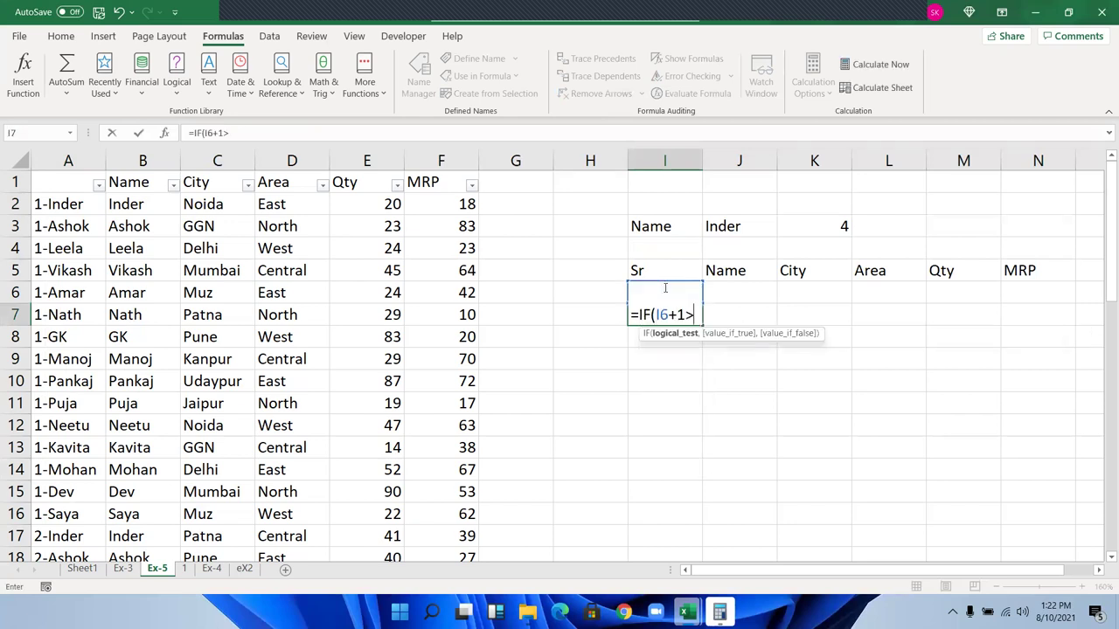
left_click(820, 221)
type(",\"\",")
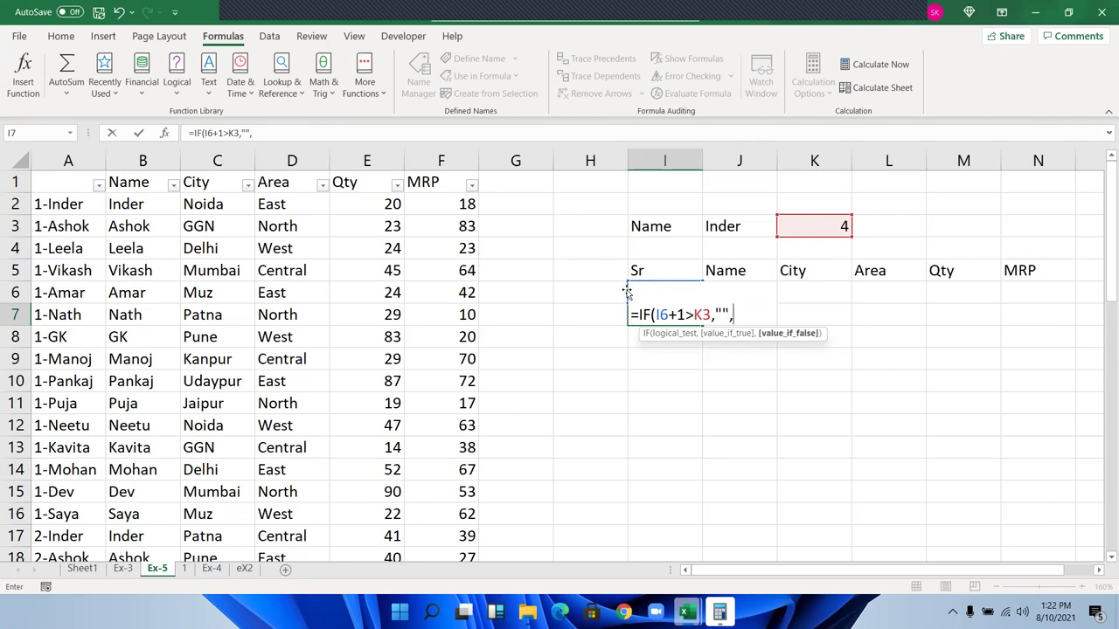
left_click(629, 293)
type("+1")
key("Return")
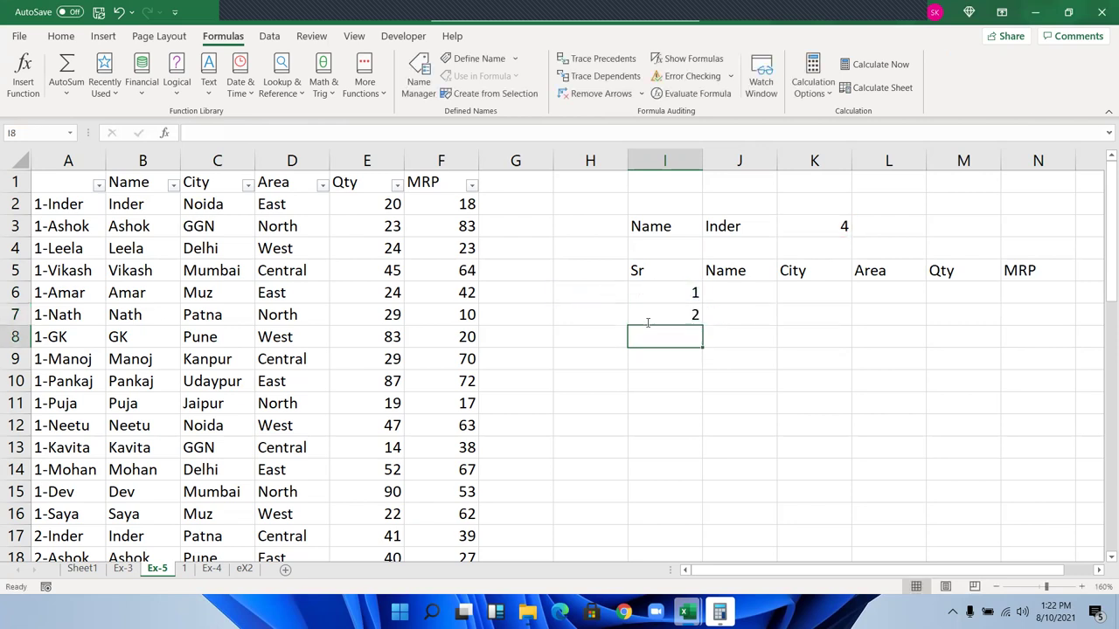
- Wrap I7's serial formula in IFERROR with a blank "" fallback
double_click(647, 319)
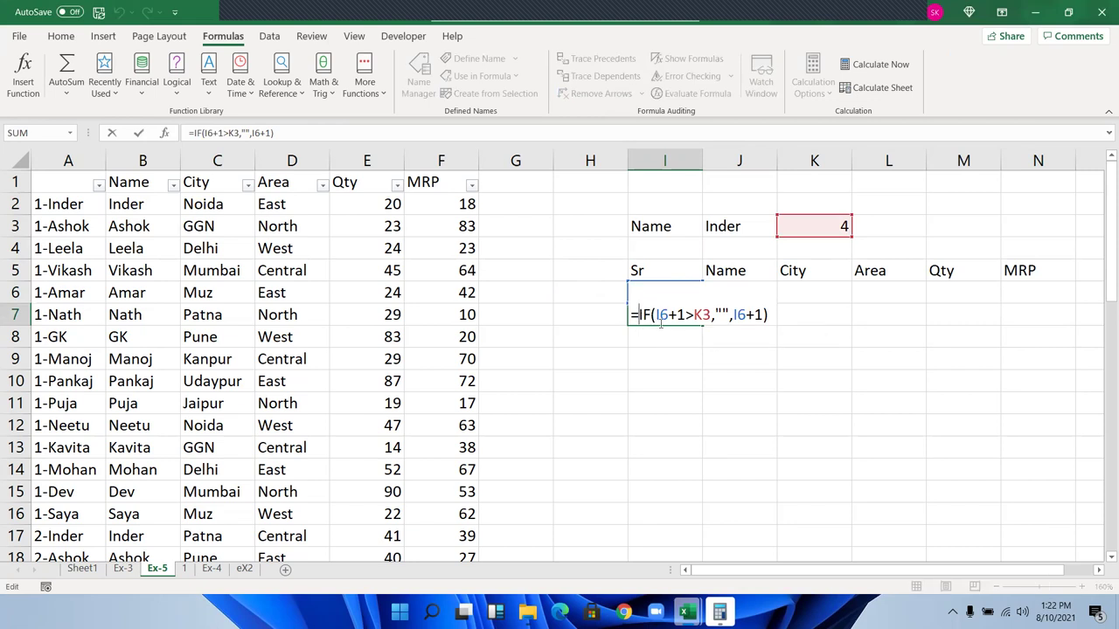
type("If")
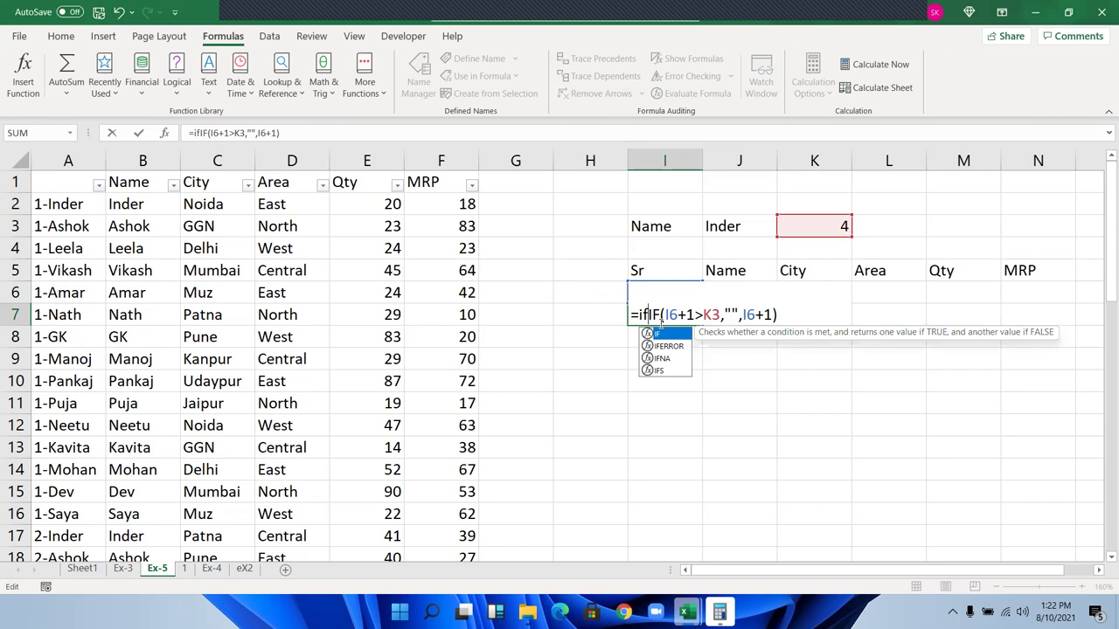
key("Down")
key("Tab")
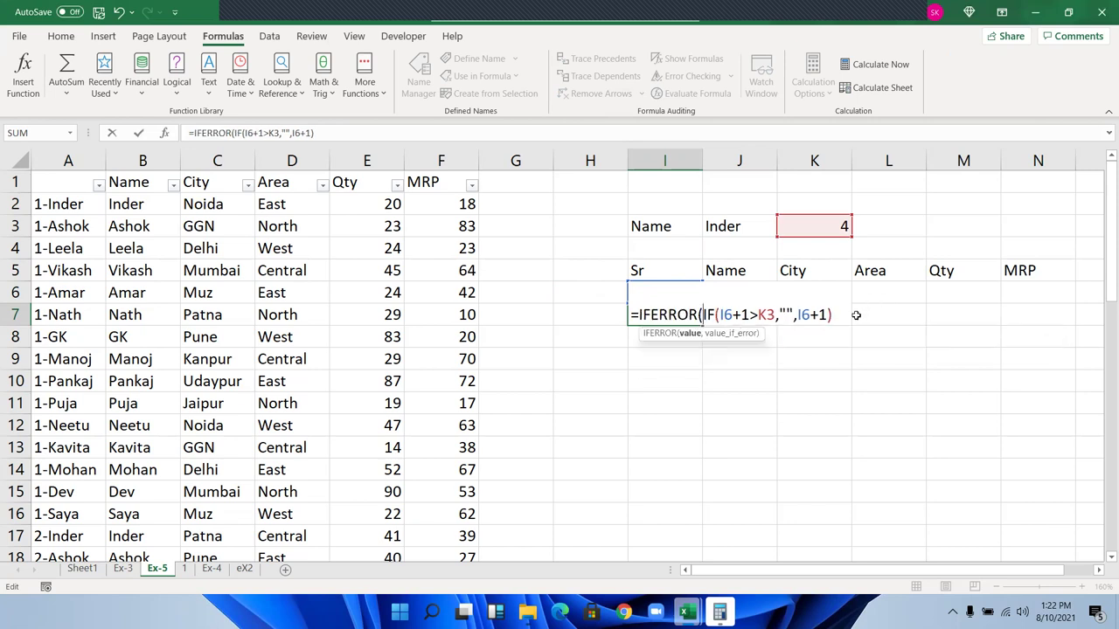
left_click(856, 315)
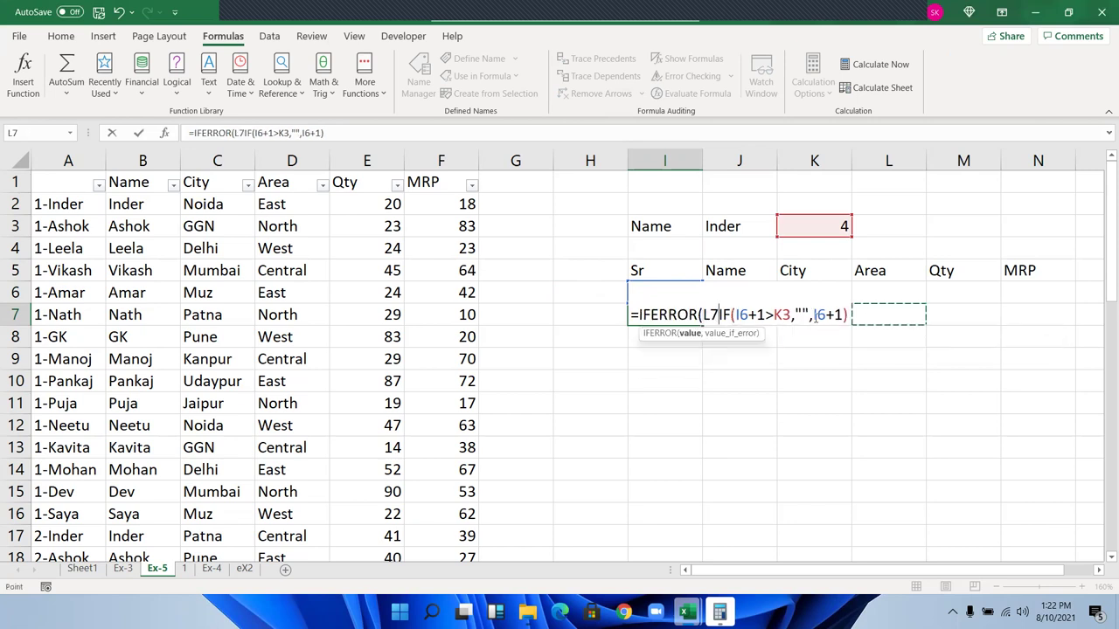
key("BackSpace")
key("BackSpace")
left_click(829, 311)
type(",\"\"")
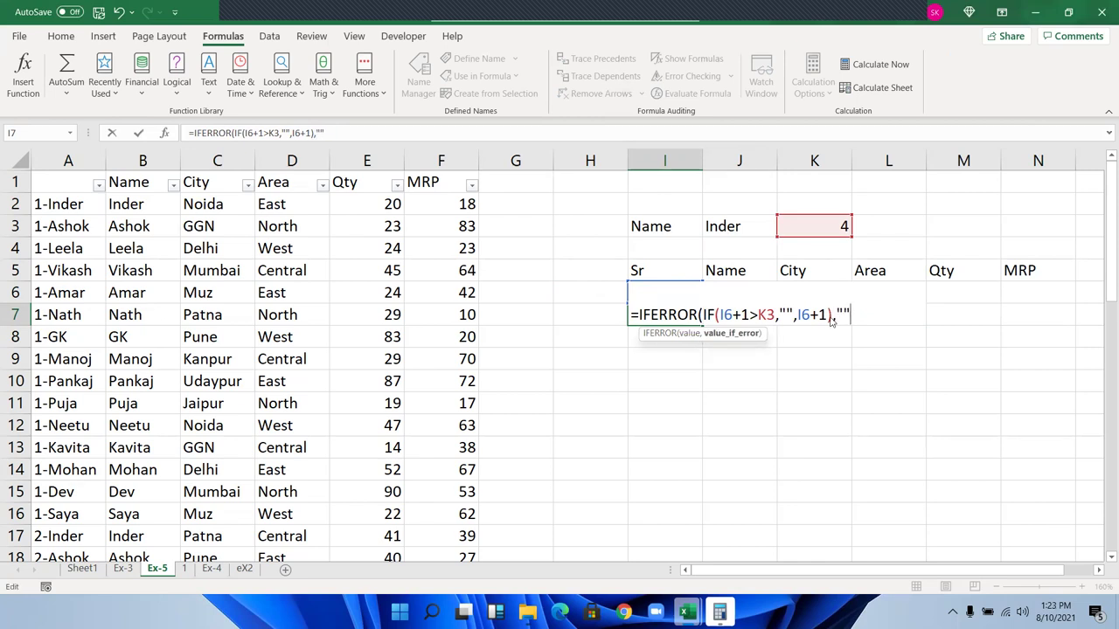
key("Return")
key("Return")
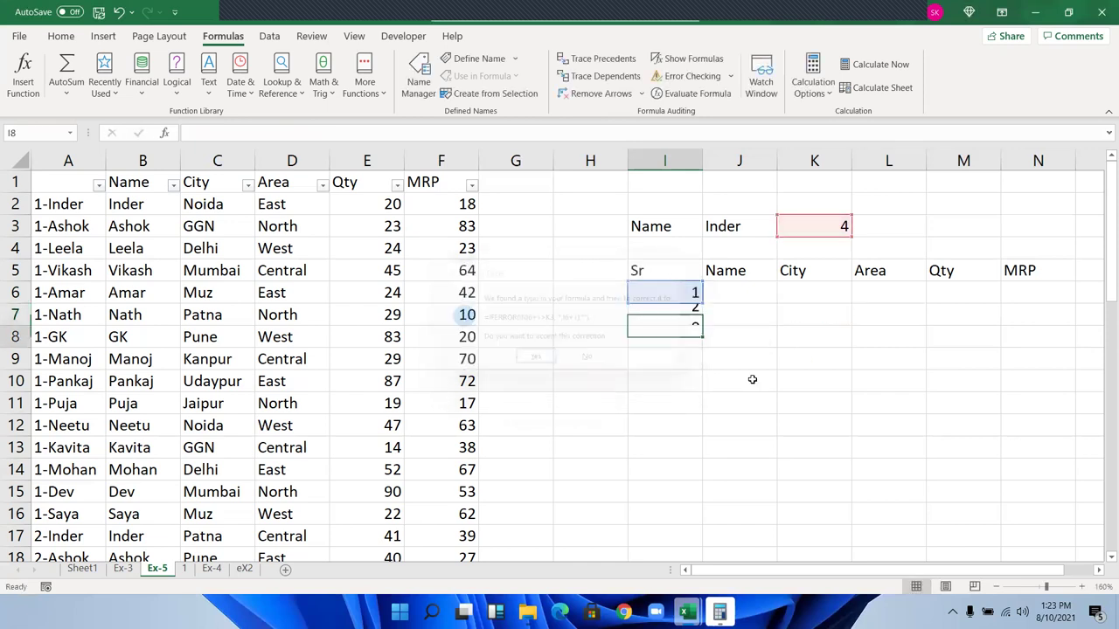
- Make K3 absolute ($K$3) in I7's formula and fill it down to I13
double_click(664, 314)
double_click(766, 315)
key("F4")
key("ctrl+Return")
left_click_drag(702, 325, 699, 472)
- Start a VLOOKUP in J6 using key I6&"-"&J3 over columns A:F
left_click(738, 300)
type("=")
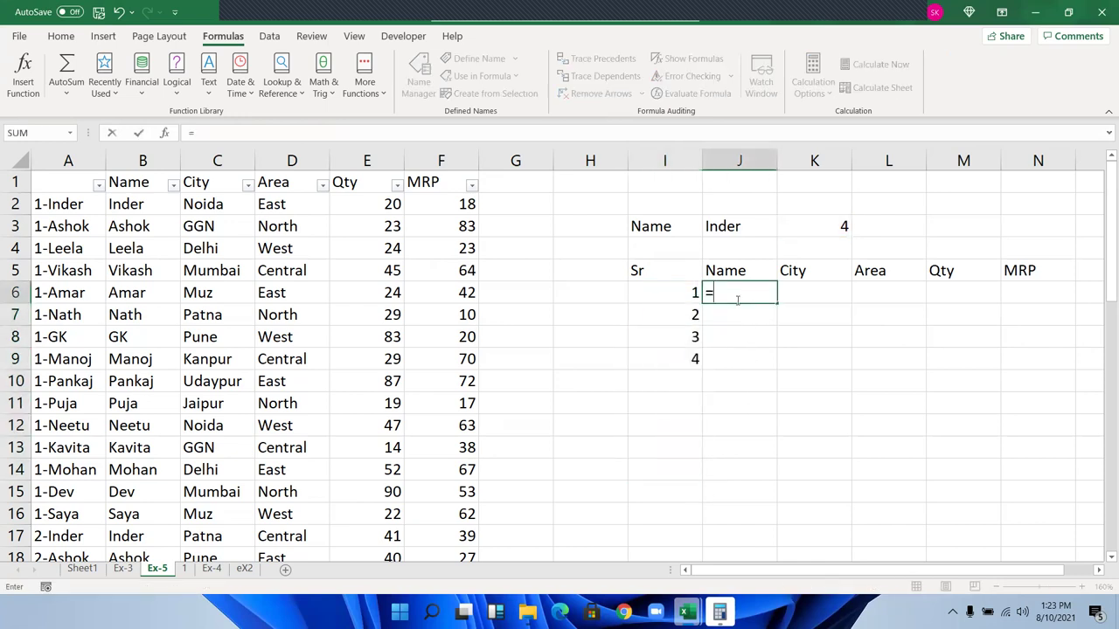
type("vl")
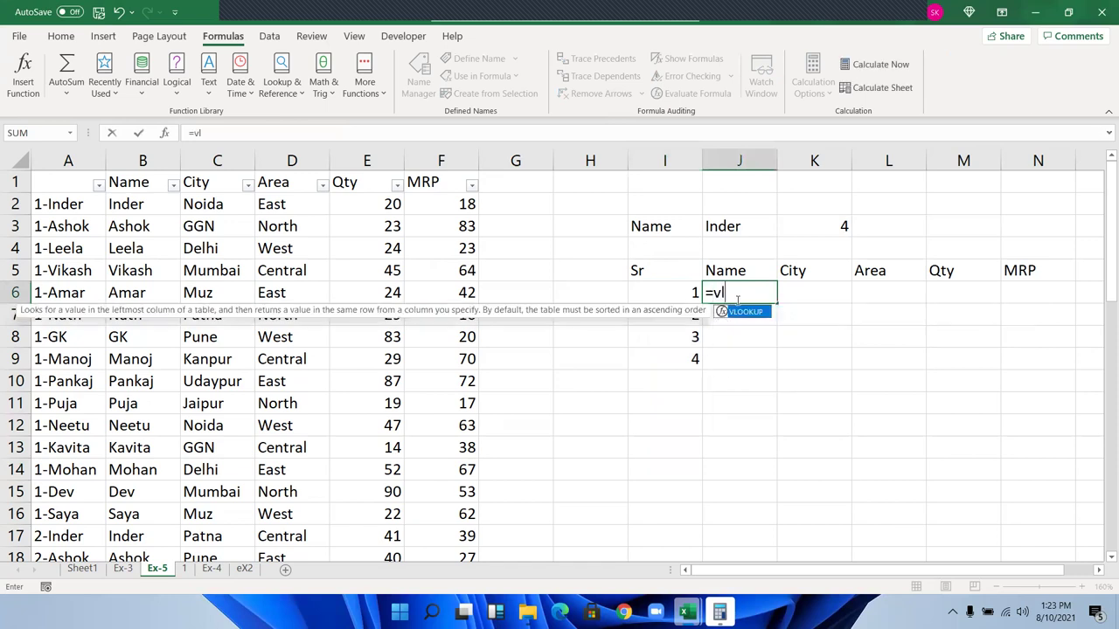
key("Tab")
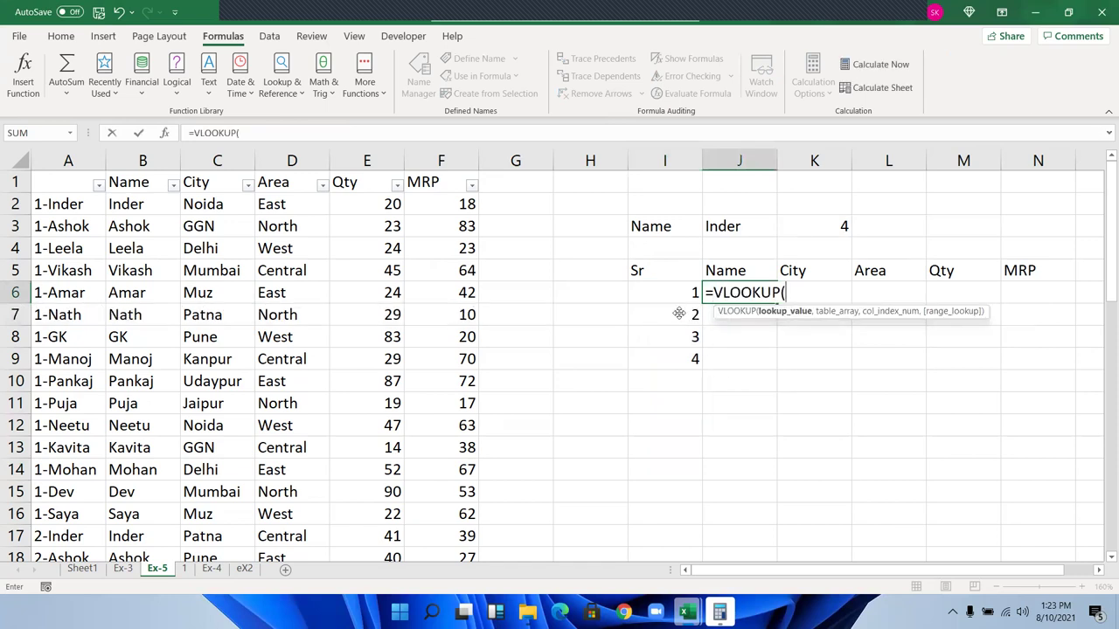
left_click(667, 294)
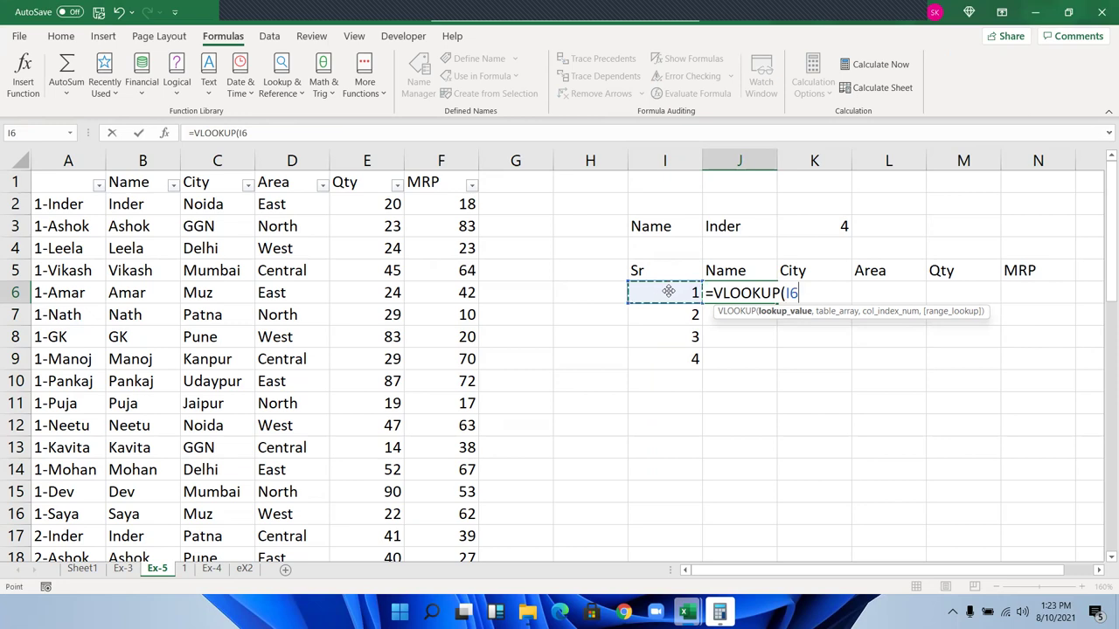
type("&\"-\"&")
left_click(771, 227)
type(",")
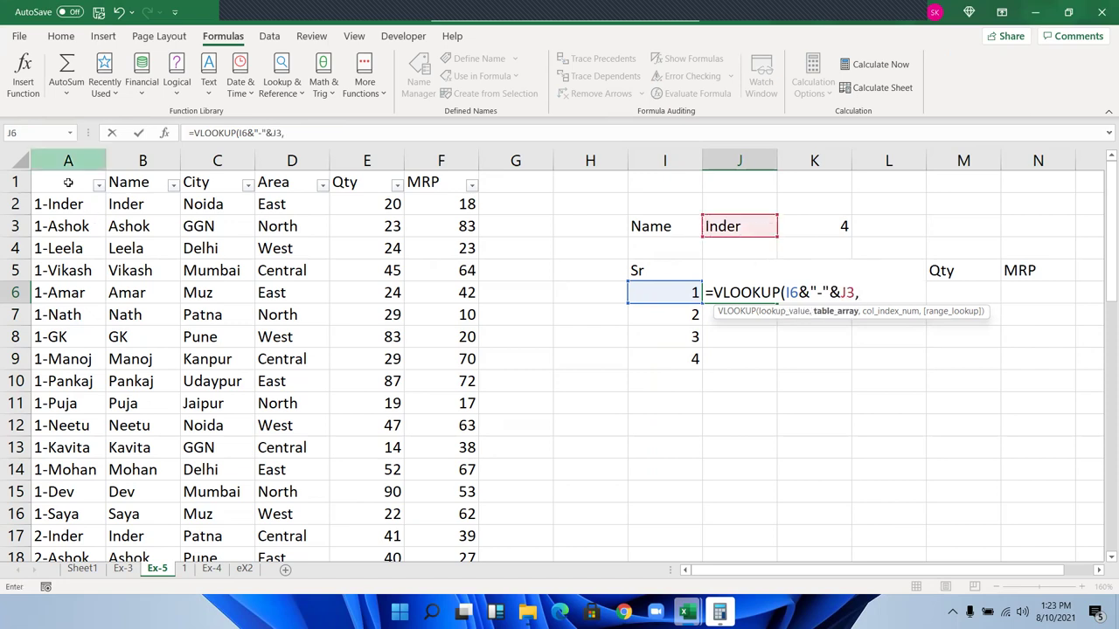
left_click(68, 161)
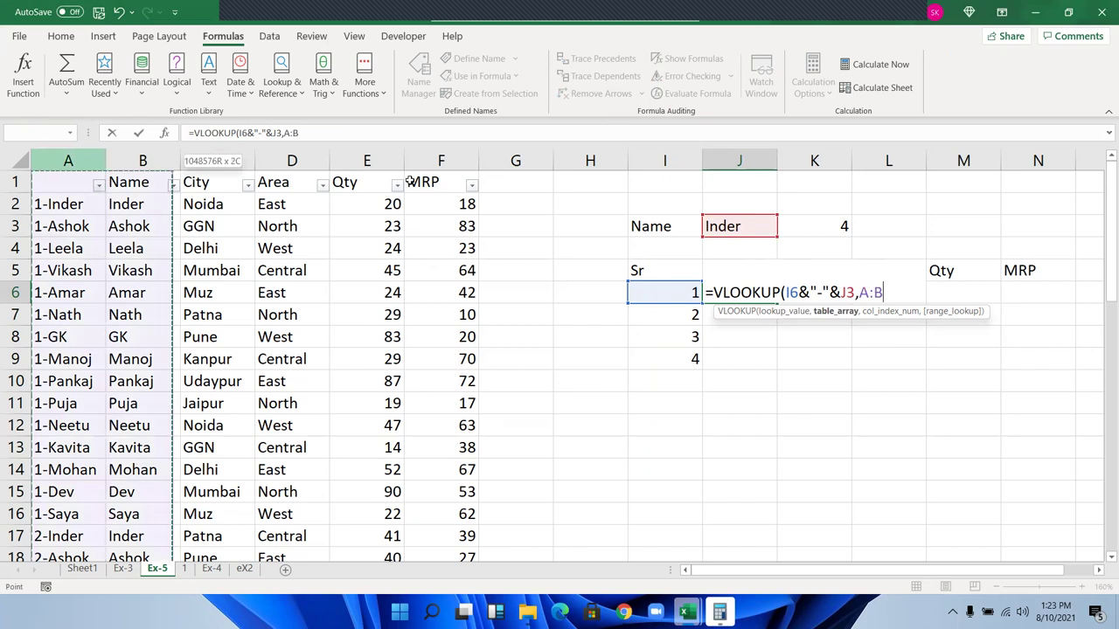
left_click_drag(397, 181, 442, 182)
- Add MATCH(J5,A1:F1,0) as the column index with exact match, returning Inder
type(",")
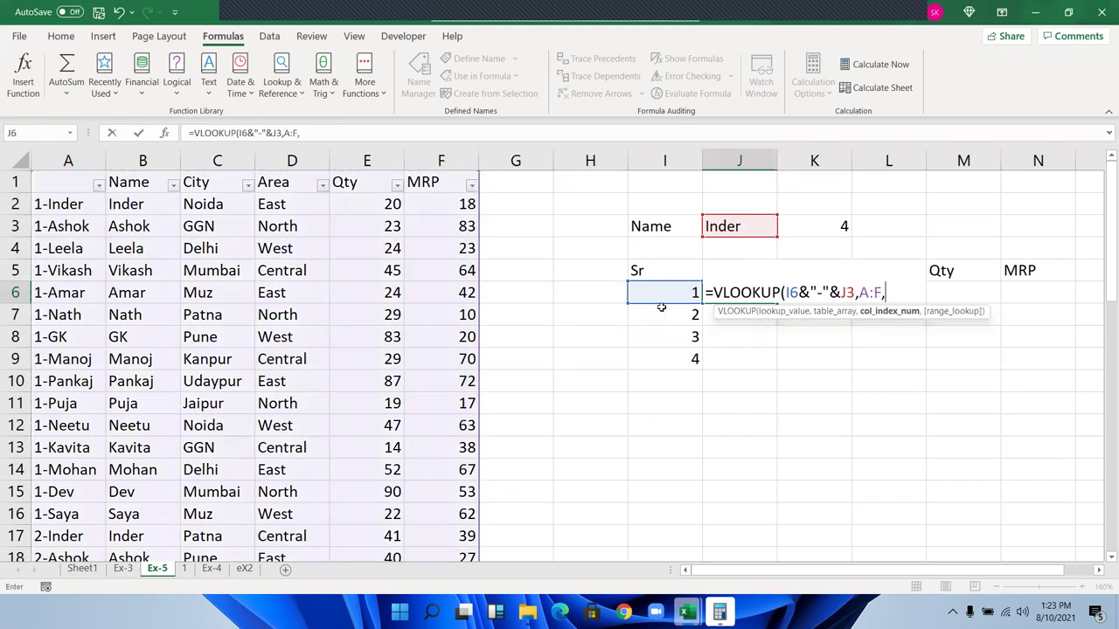
type("ma")
key("Tab")
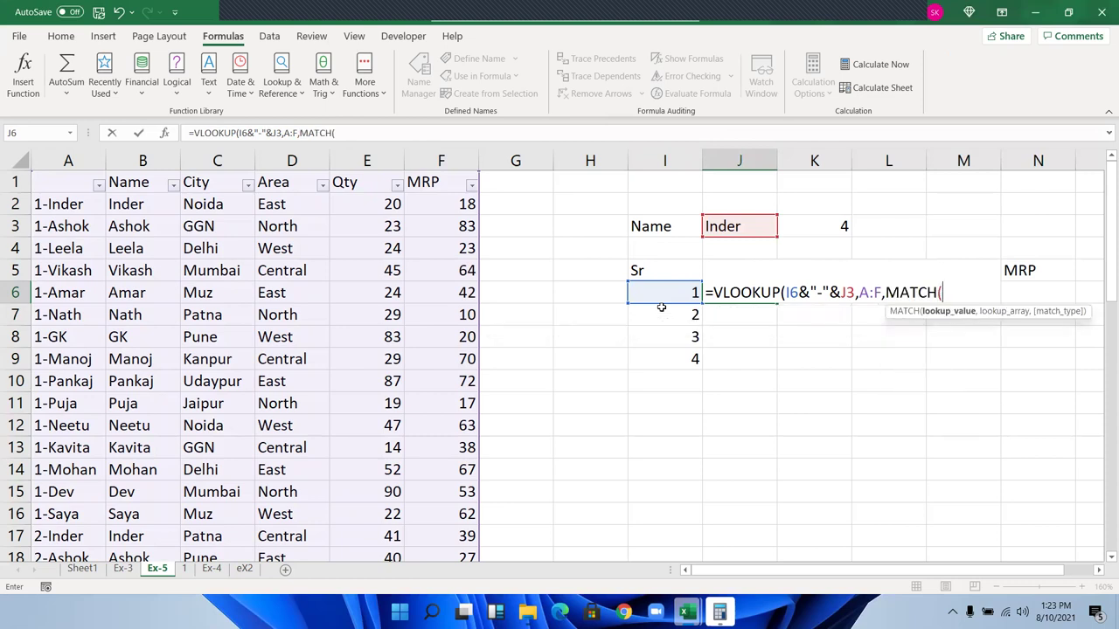
key("Up")
type(",")
left_click_drag(40, 182, 432, 180)
type(",")
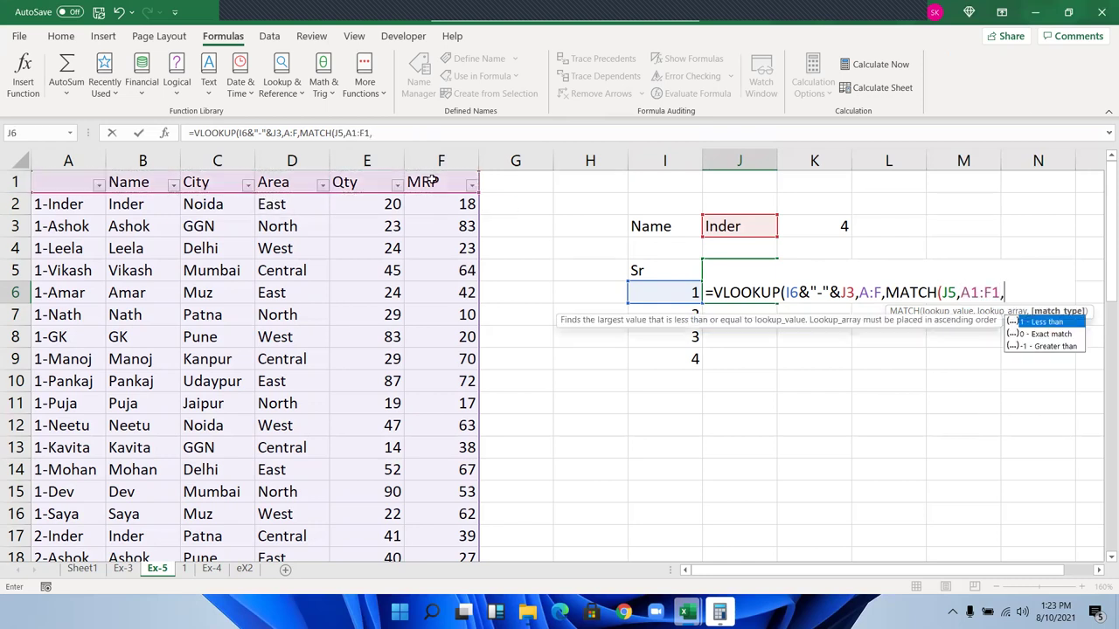
type("0),0)")
key("Return")
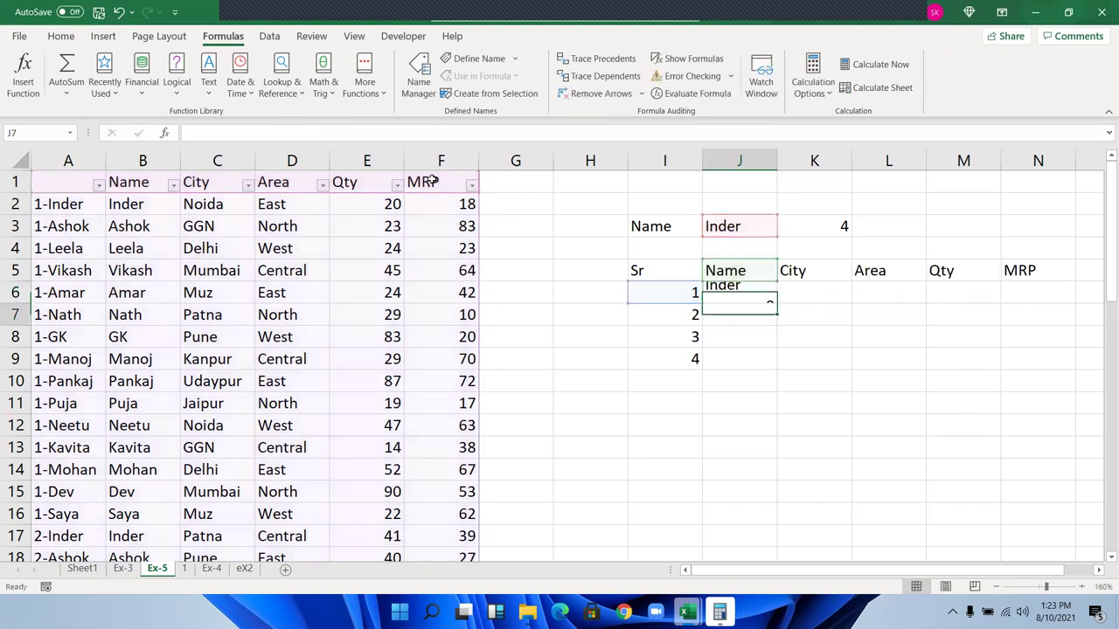
key("Up")
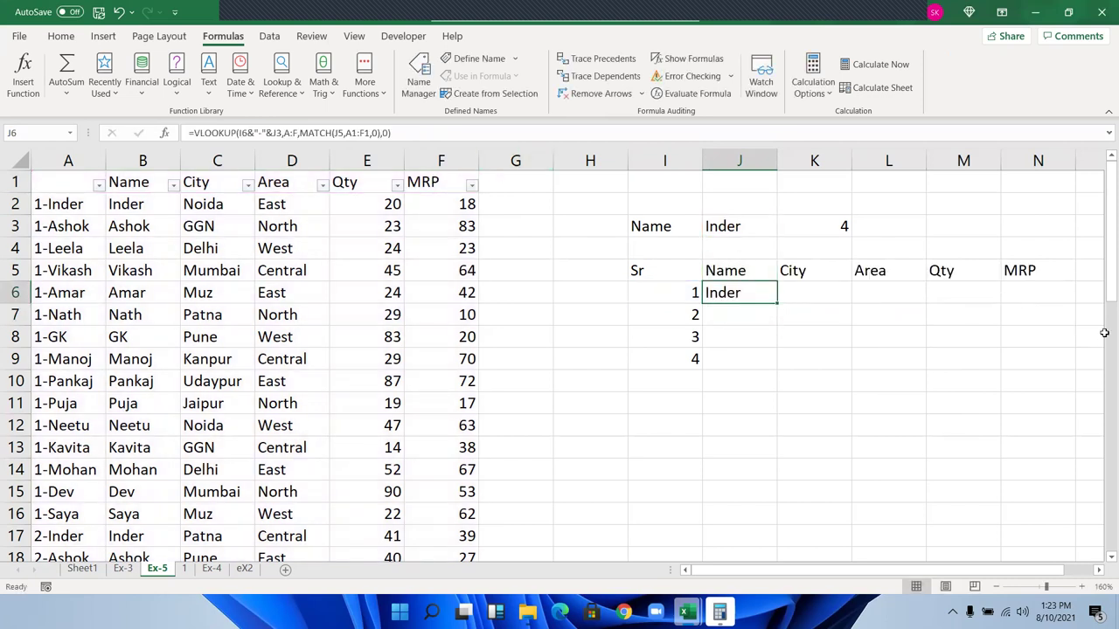
- Lock the key and range in J6's formula as $I6, $J$3 and $A:$F
double_click(746, 291)
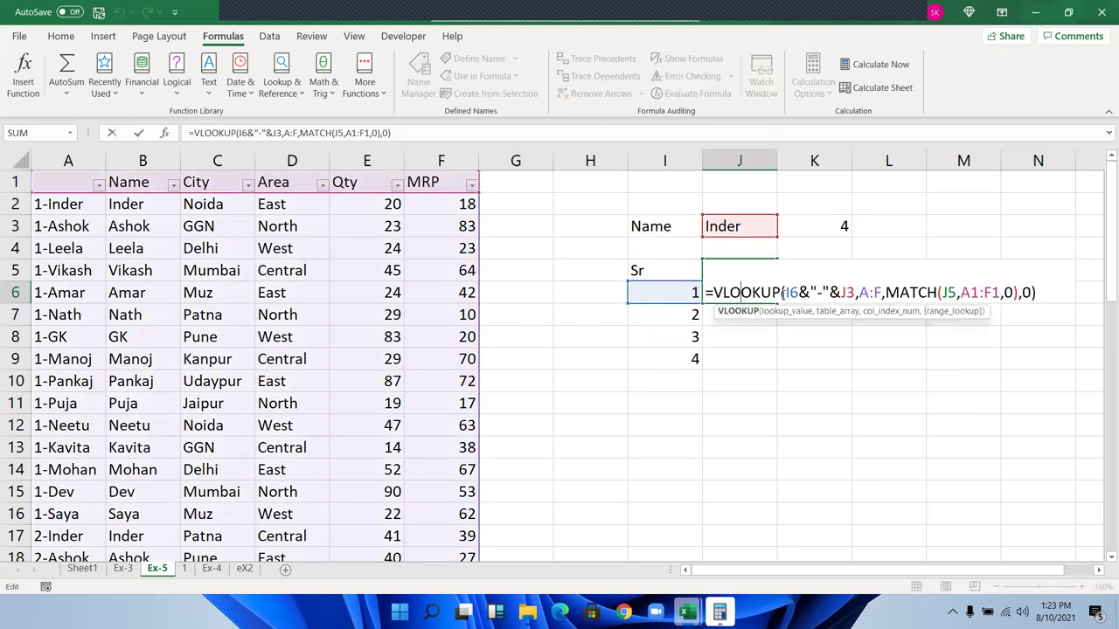
left_click(852, 292)
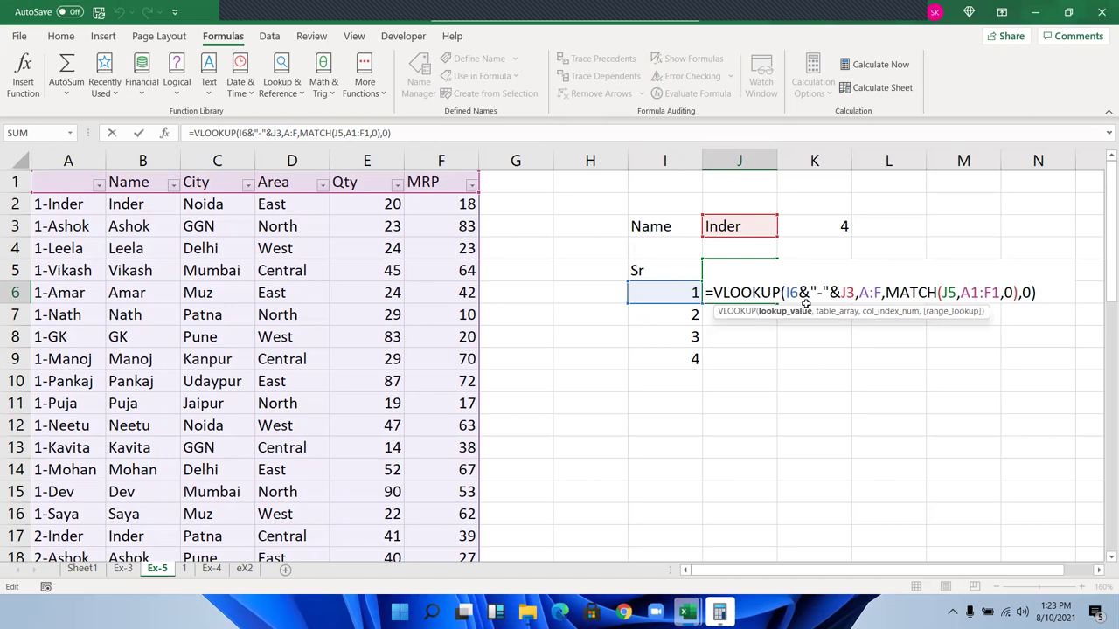
type("$")
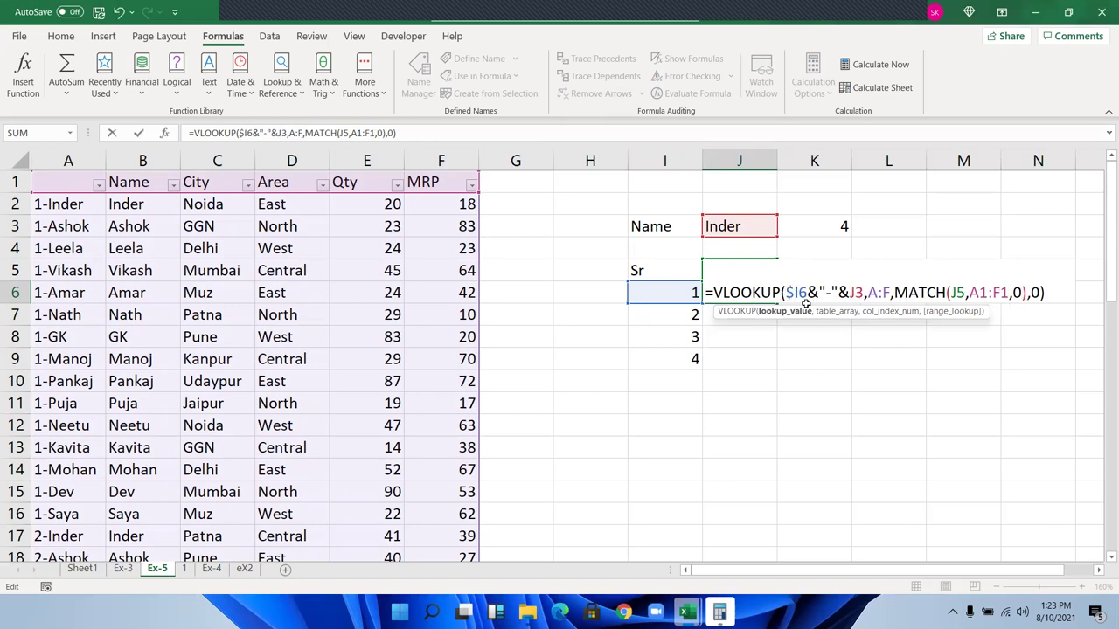
left_click(855, 293)
key("F4")
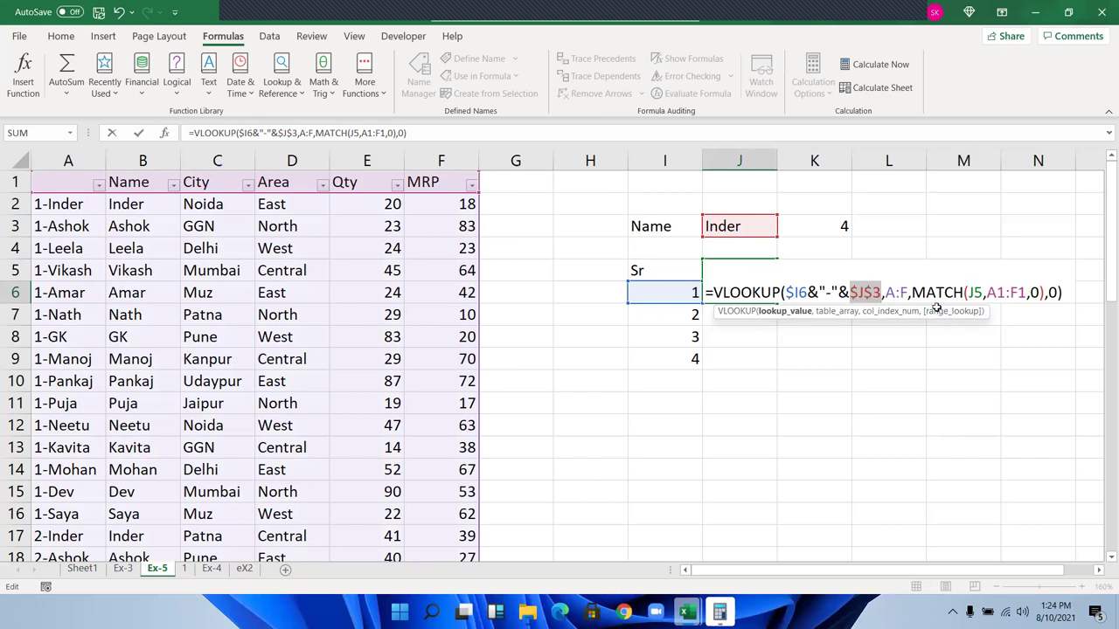
key("Right")
key("shift+Right")
key("shift+Right")
key("shift+Right")
key("F4")
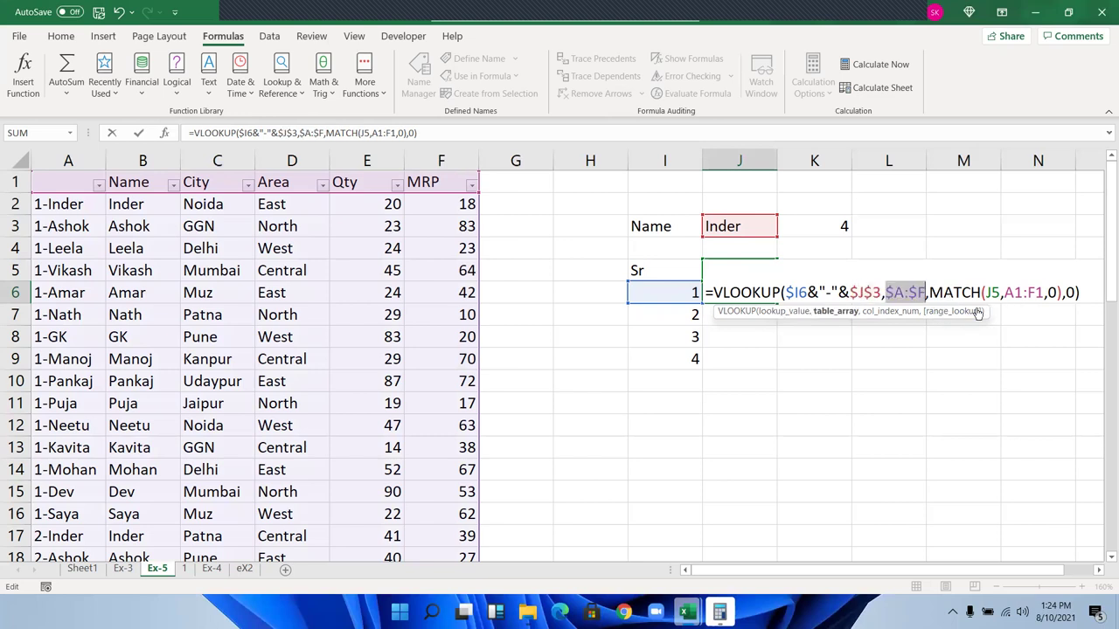
- Lock the MATCH references as J$5 and $A$1:$F$1, then enter the formula
left_click(991, 293)
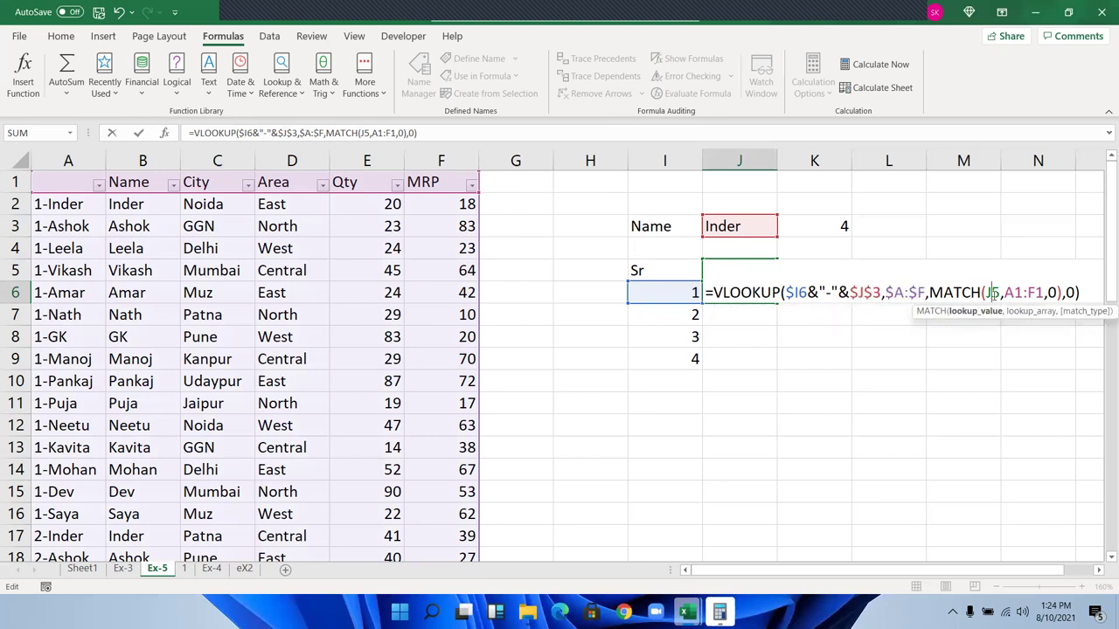
type("$")
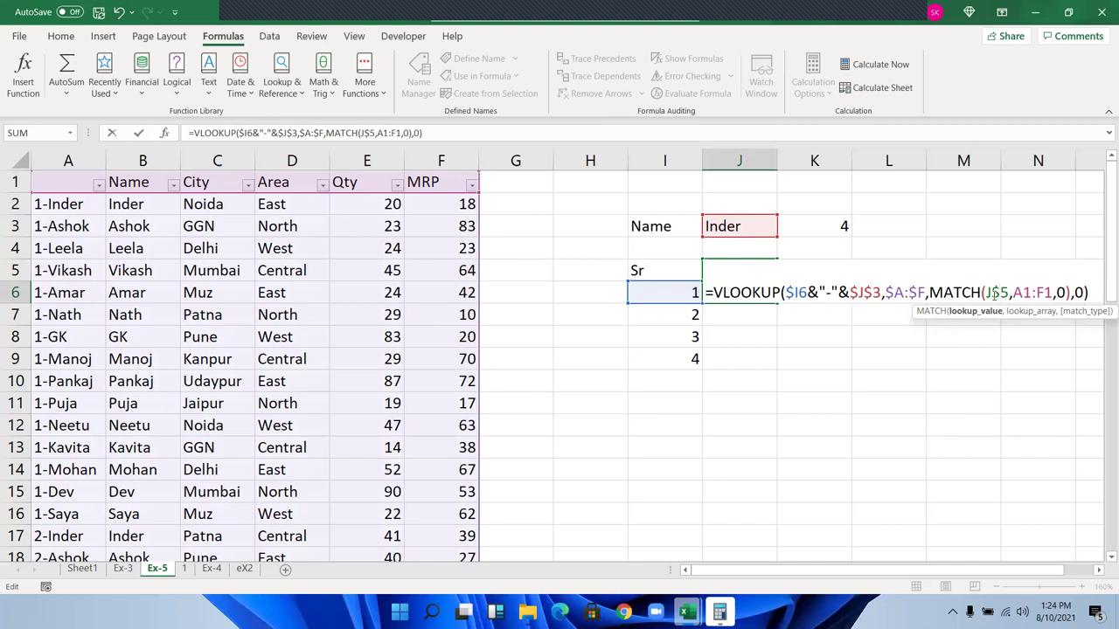
left_click(1021, 293)
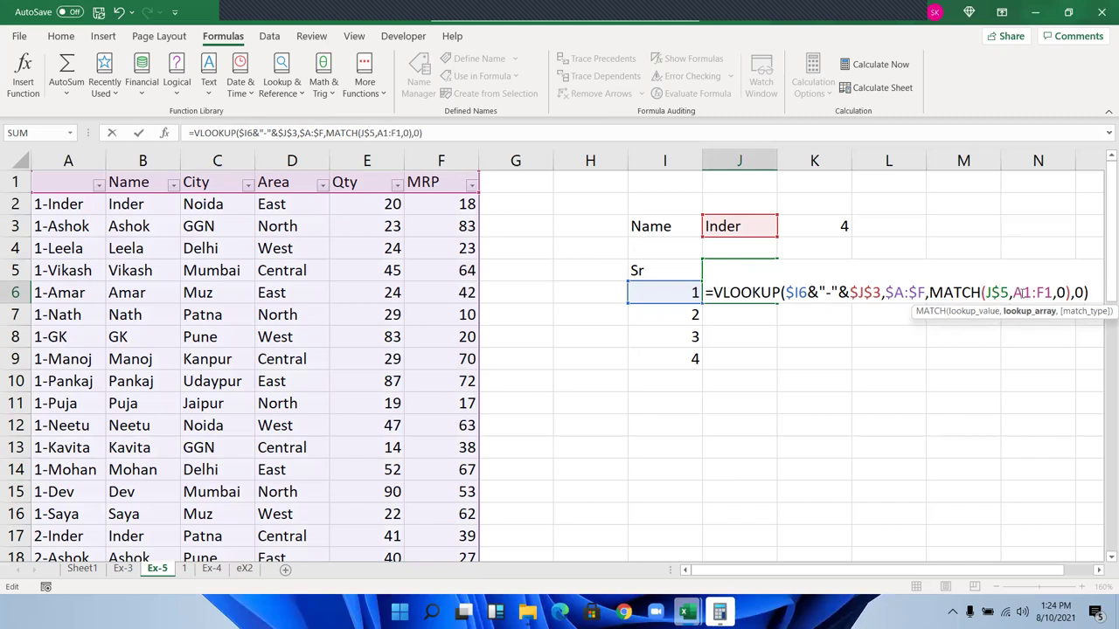
key("F4")
left_click(1055, 293)
key("F4")
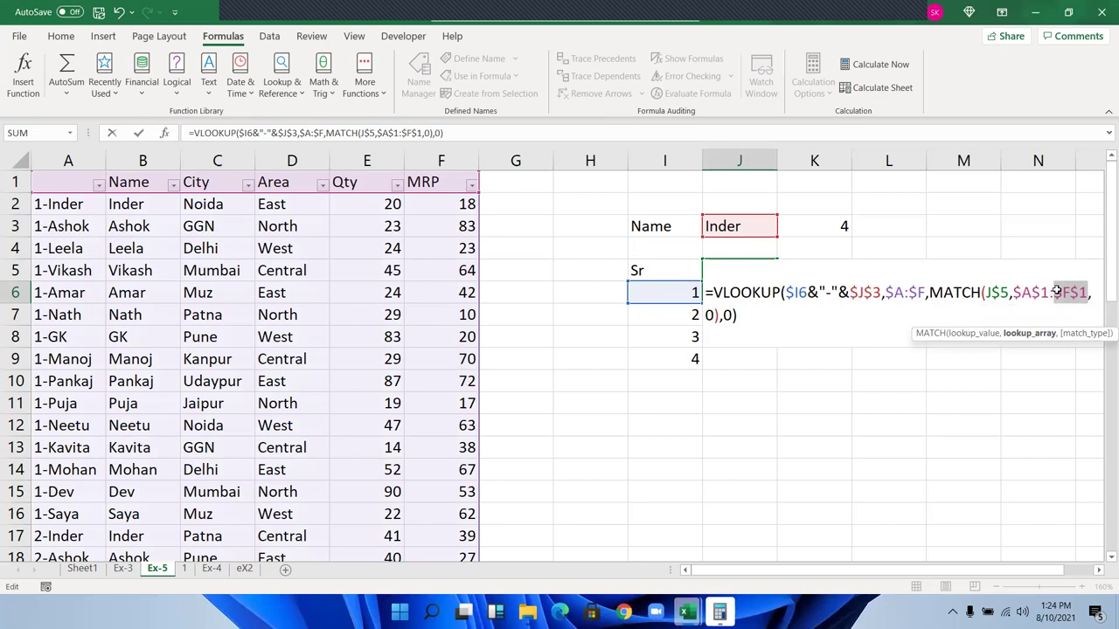
key("Return")
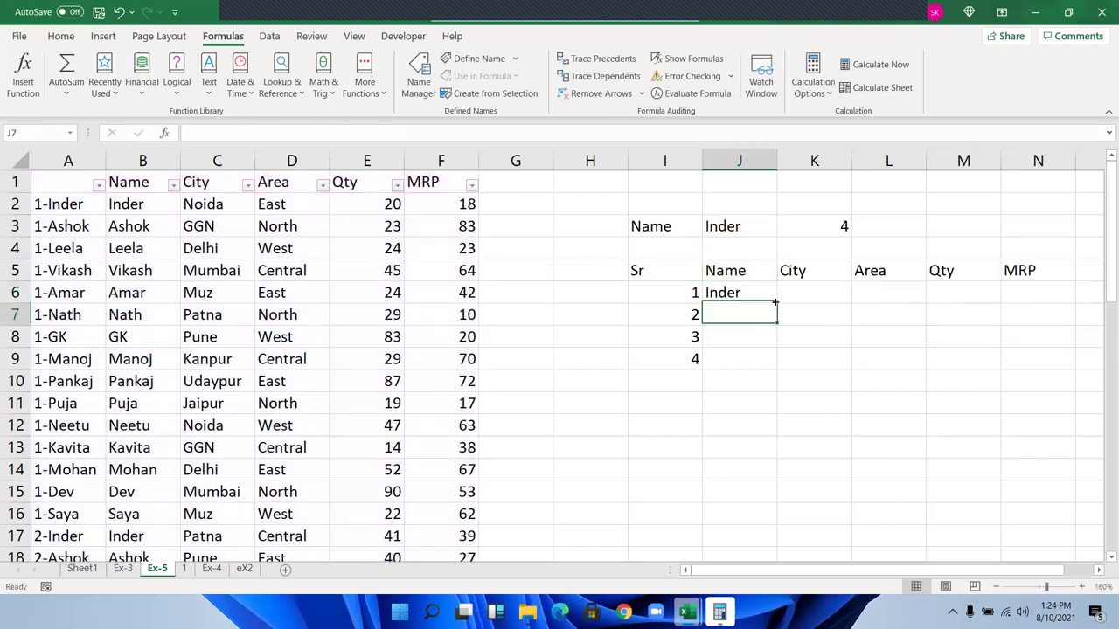
left_click(773, 299)
- Copy J6's lookup formula across to MRP and down to row 14
mouse_move(777, 303)
left_mouse_down()
mouse_move(1091, 309)
mouse_move(1075, 367)
mouse_move(1075, 479)
left_mouse_up()
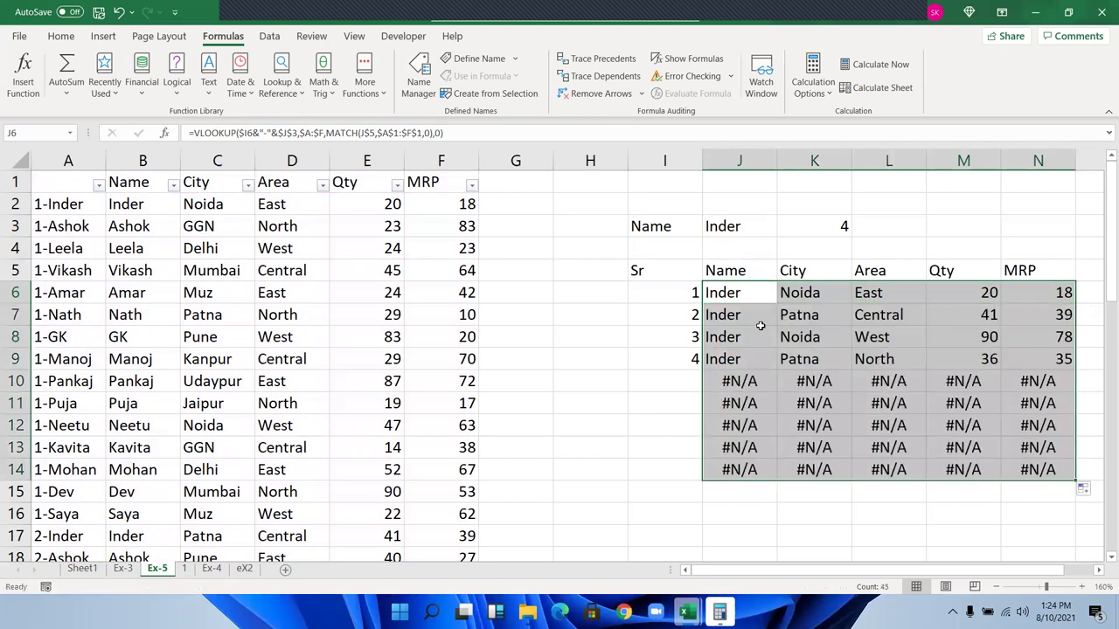
key("Left")
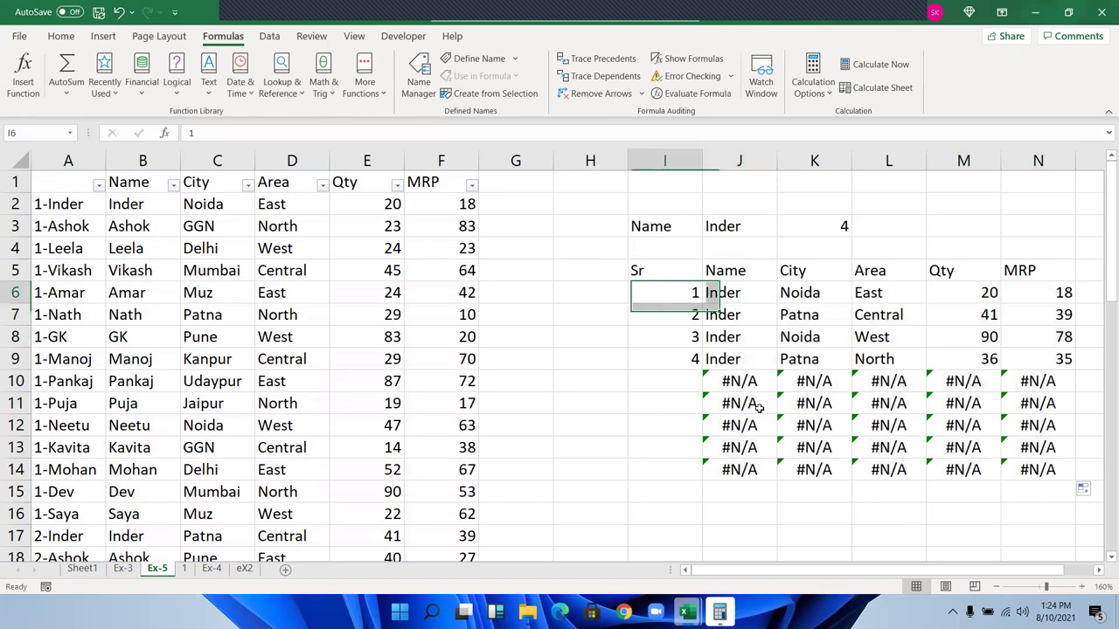
key("Right")
- Wrap J6's VLOOKUP in IFERROR with a blank "" fallback
double_click(724, 292)
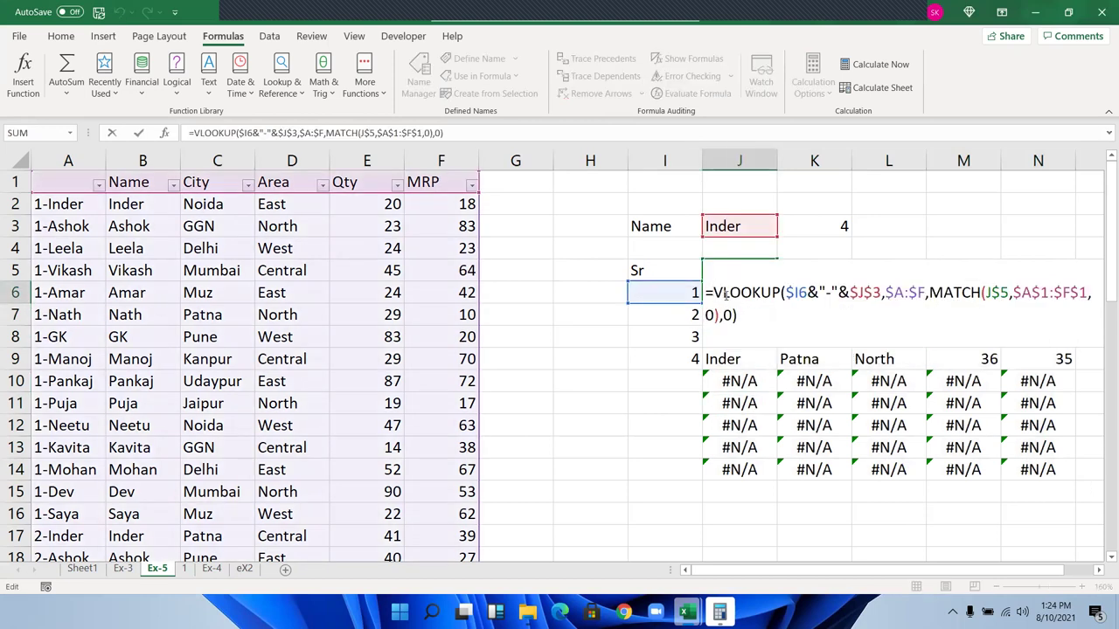
type("if")
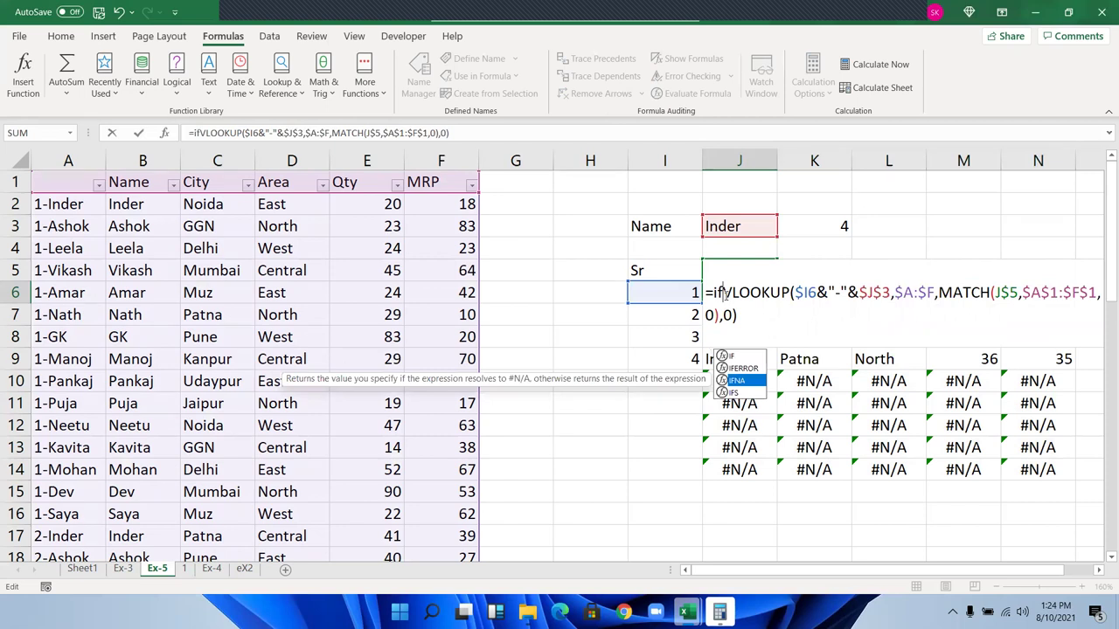
key("Up")
key("Tab")
left_click(839, 323)
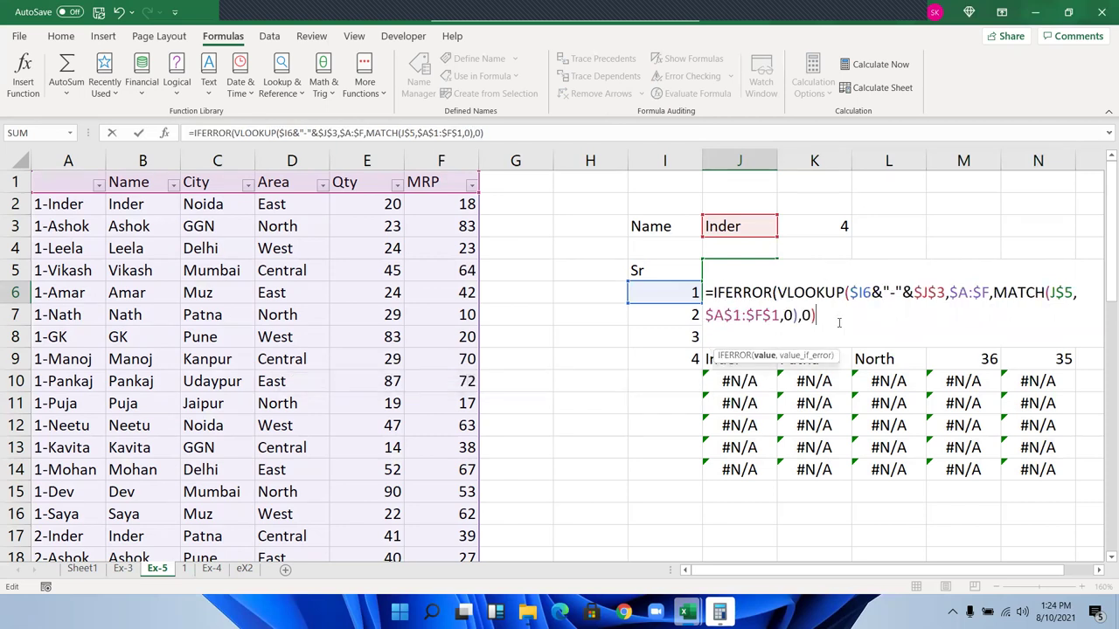
type(",\"\")")
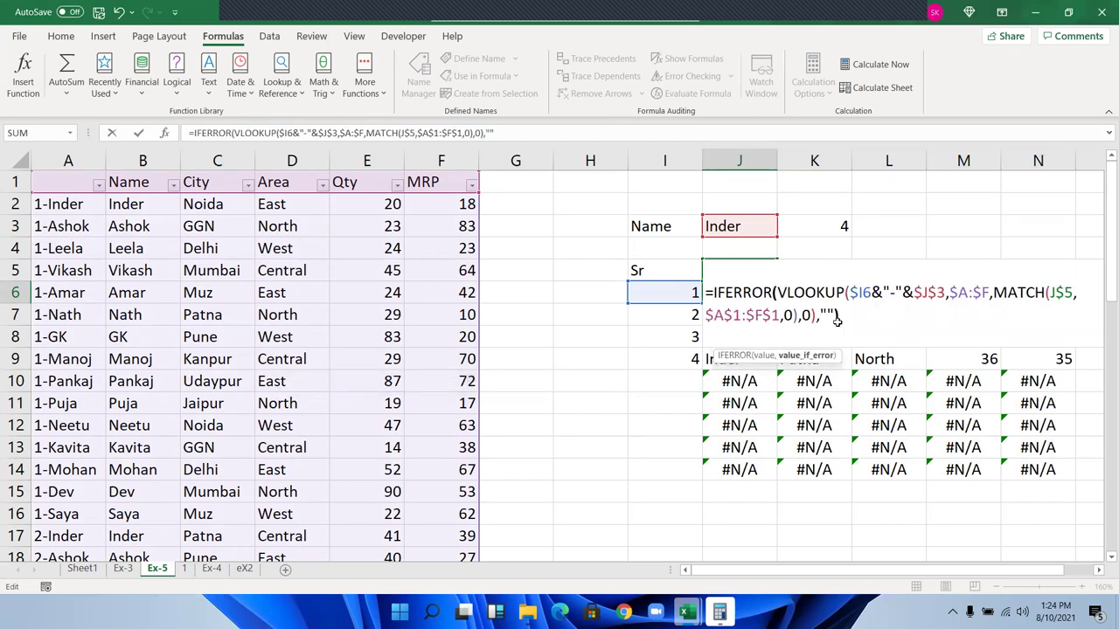
key("Return")
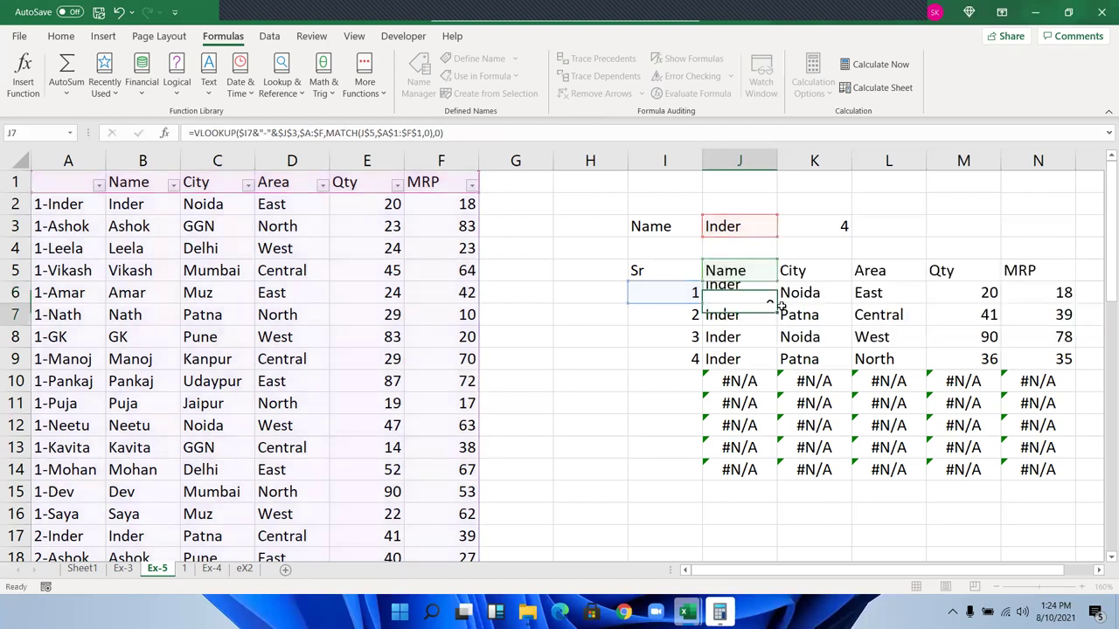
- Refill J6:N14 with the IFERROR version so #N/A cells show blank
key("Up")
key("ctrl+shift+Right")
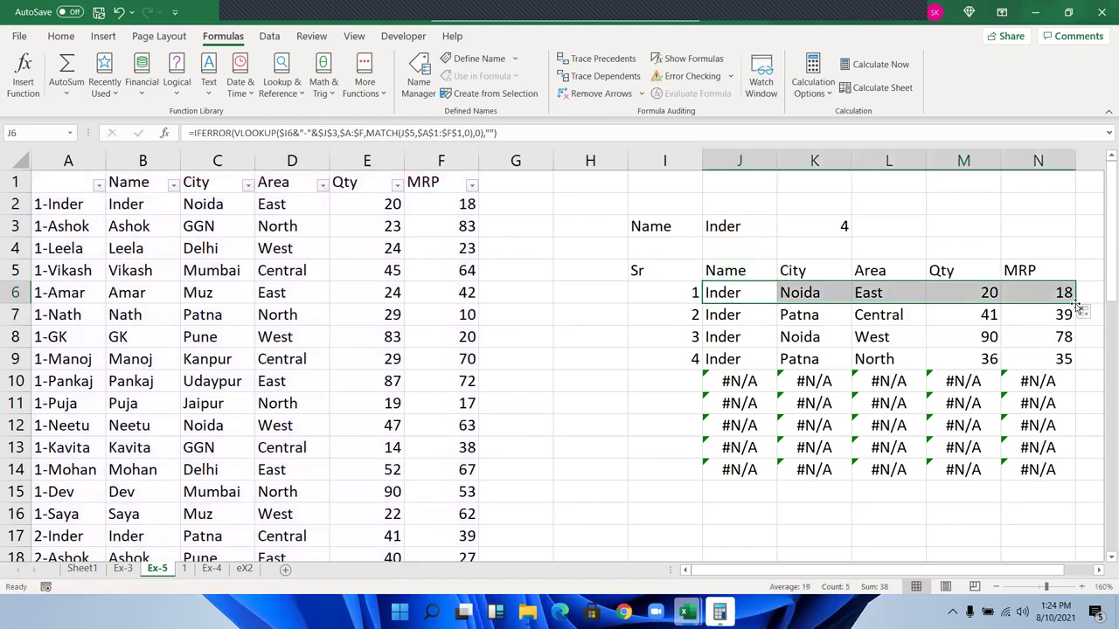
key("ctrl+shift+Down")
key("ctrl+d")
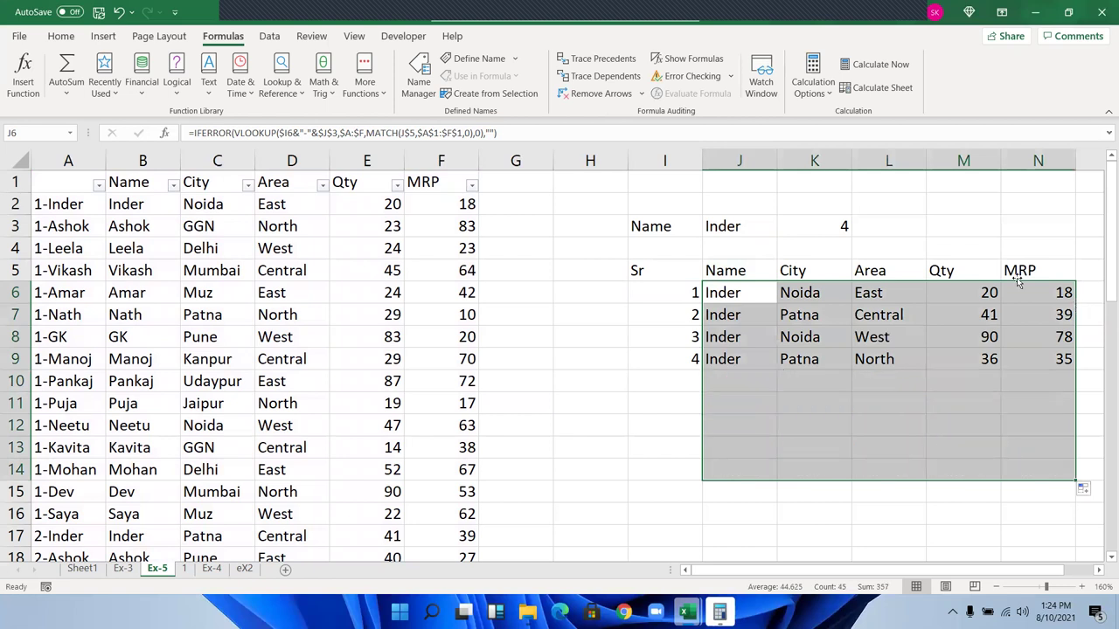
- Try Ashok and Leela as the lookup name in J3, then settle on GK
left_click(754, 225)
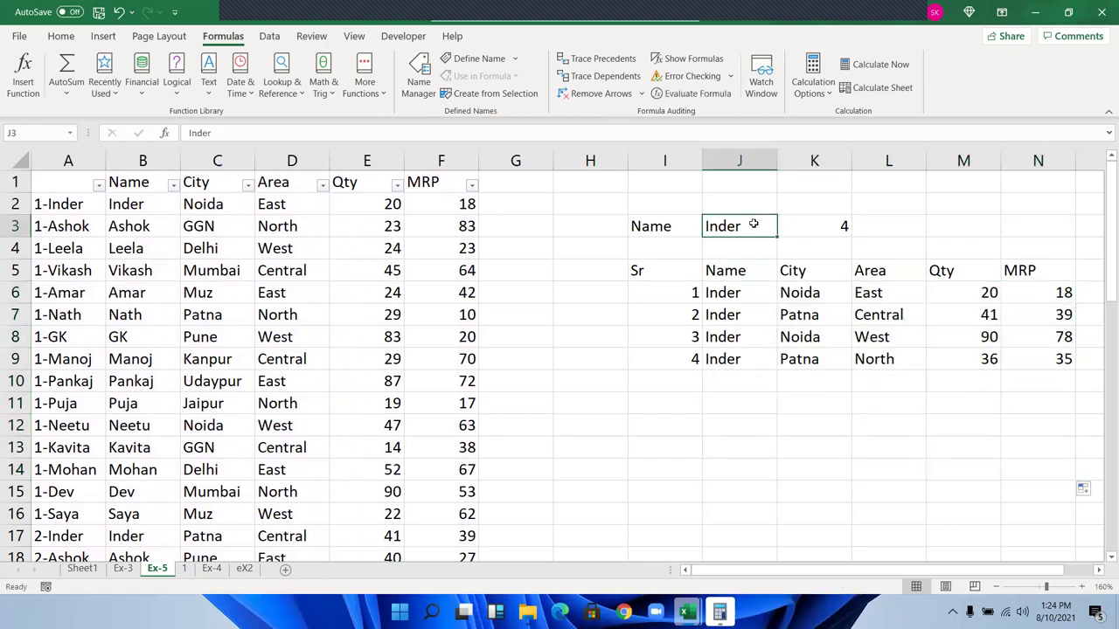
type("Ashok")
key("Return")
left_click(754, 225)
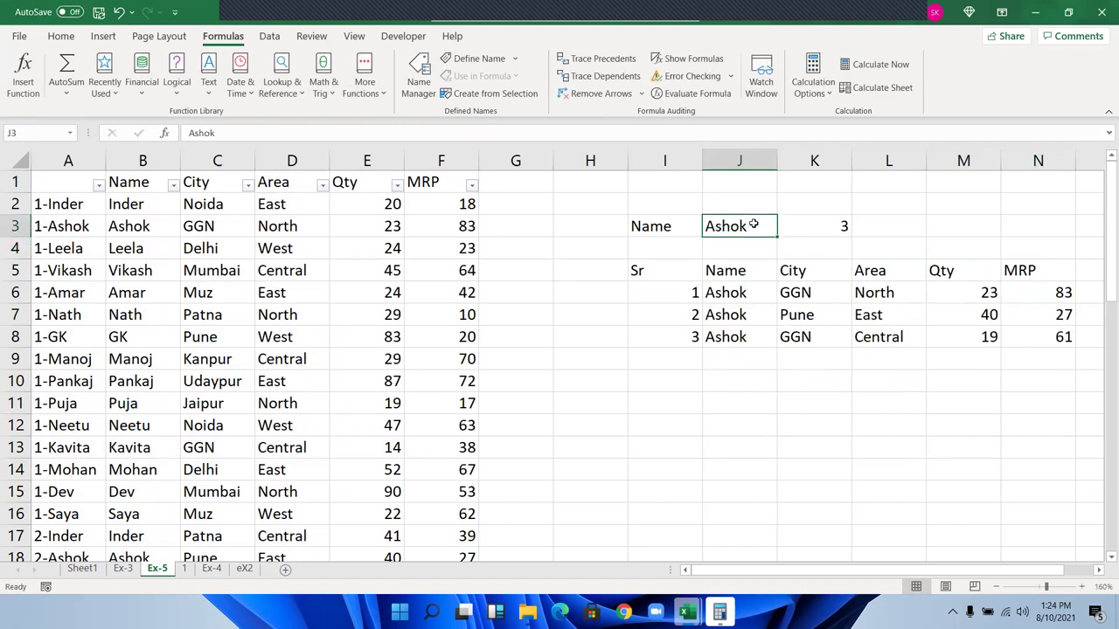
type("Leela")
key("Return")
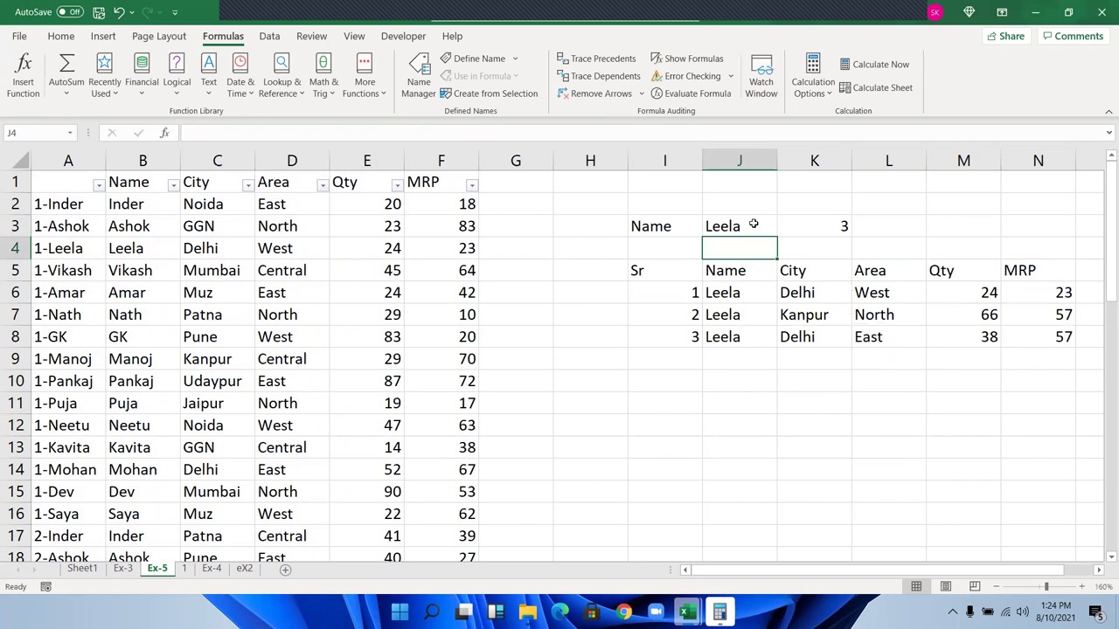
left_click(753, 224)
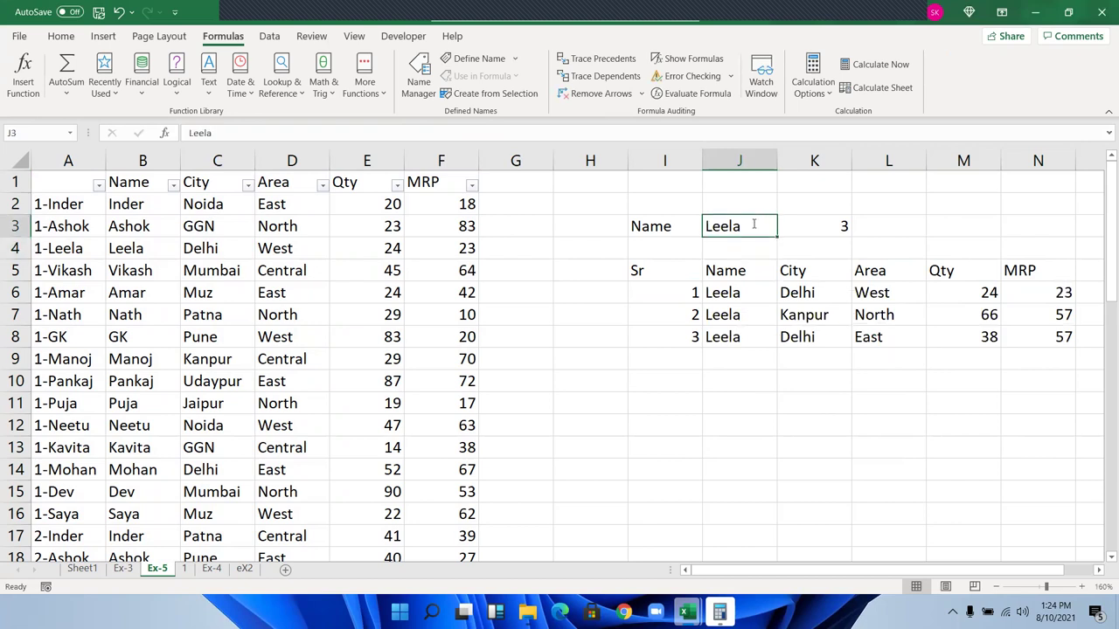
key("BackSpace")
type("GK")
key("Return")
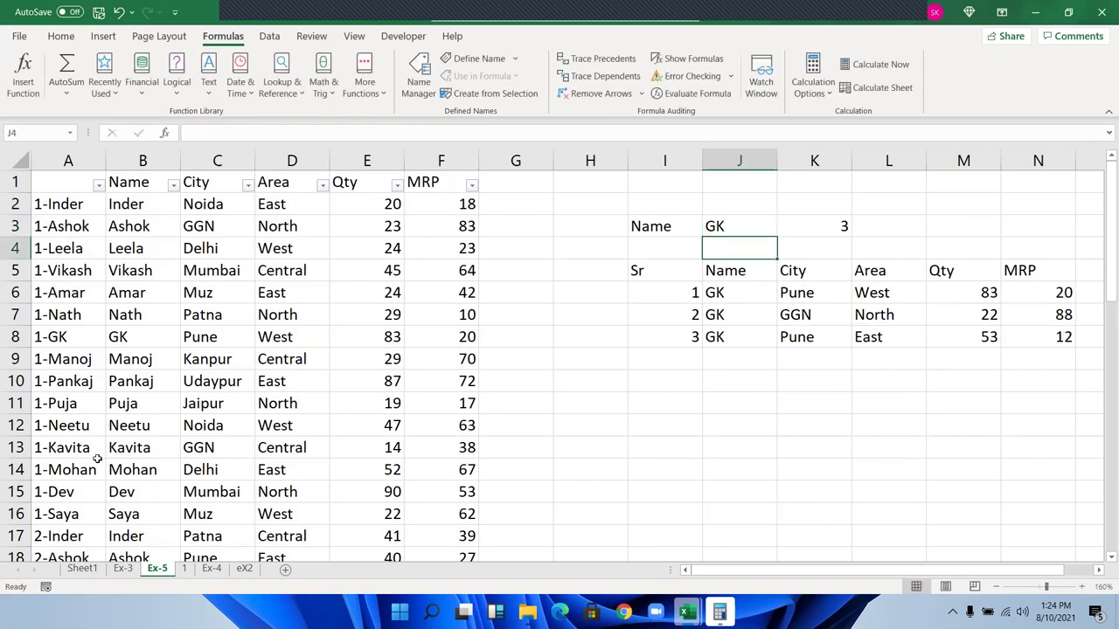
- Rename the names in B13 and B16 to GK
left_click(136, 449)
type("KG")
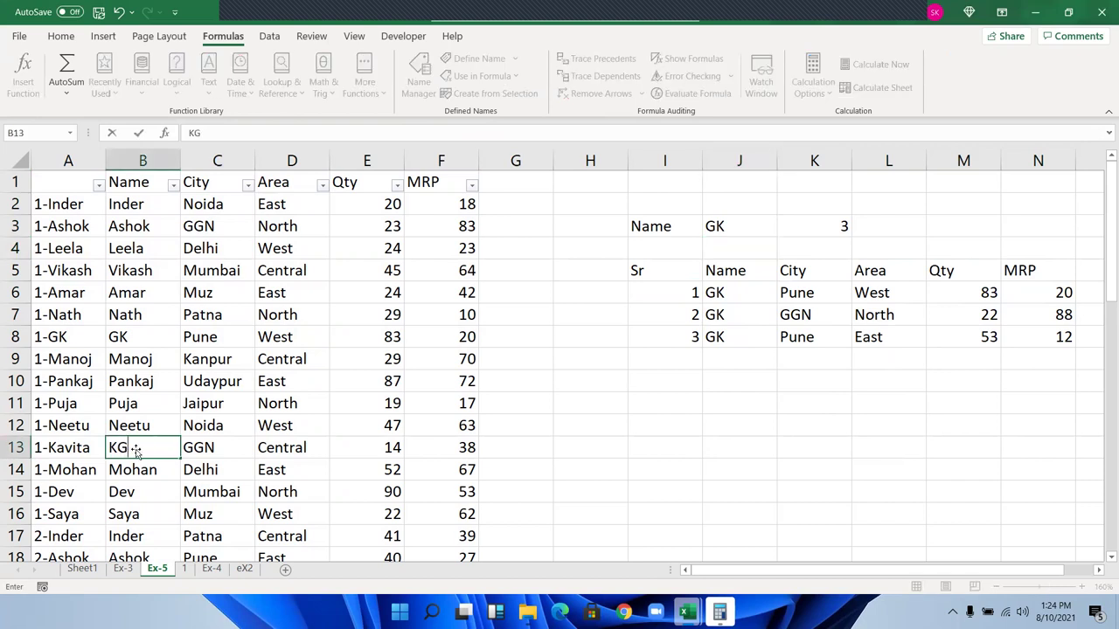
key("Return")
left_click(136, 449)
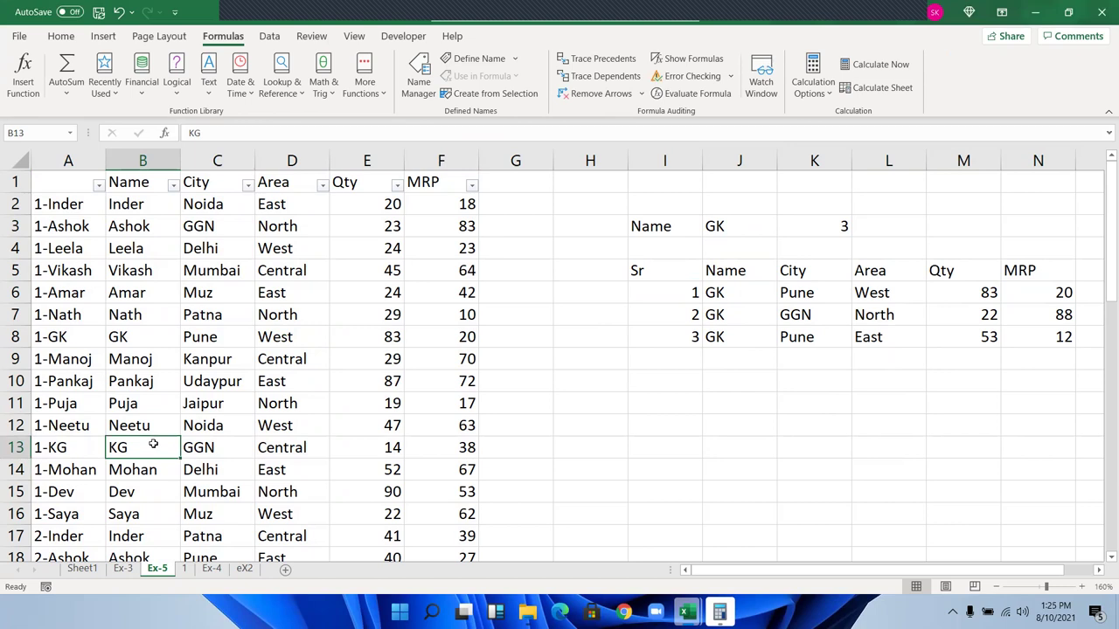
type("GK")
key("Return")
left_click(127, 516)
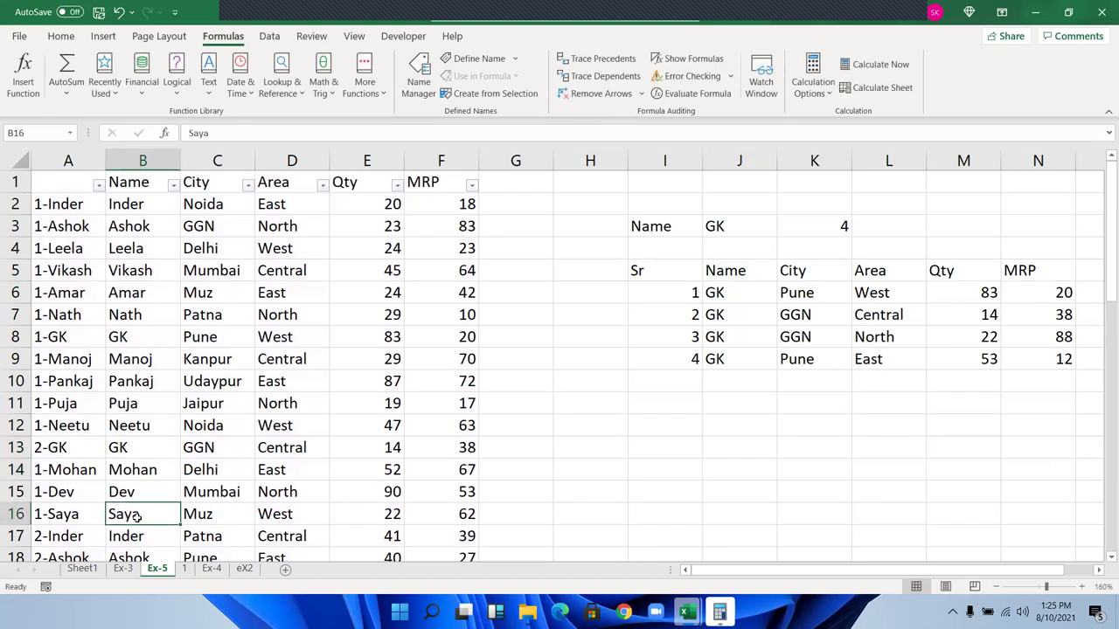
type("GK")
key("Return")
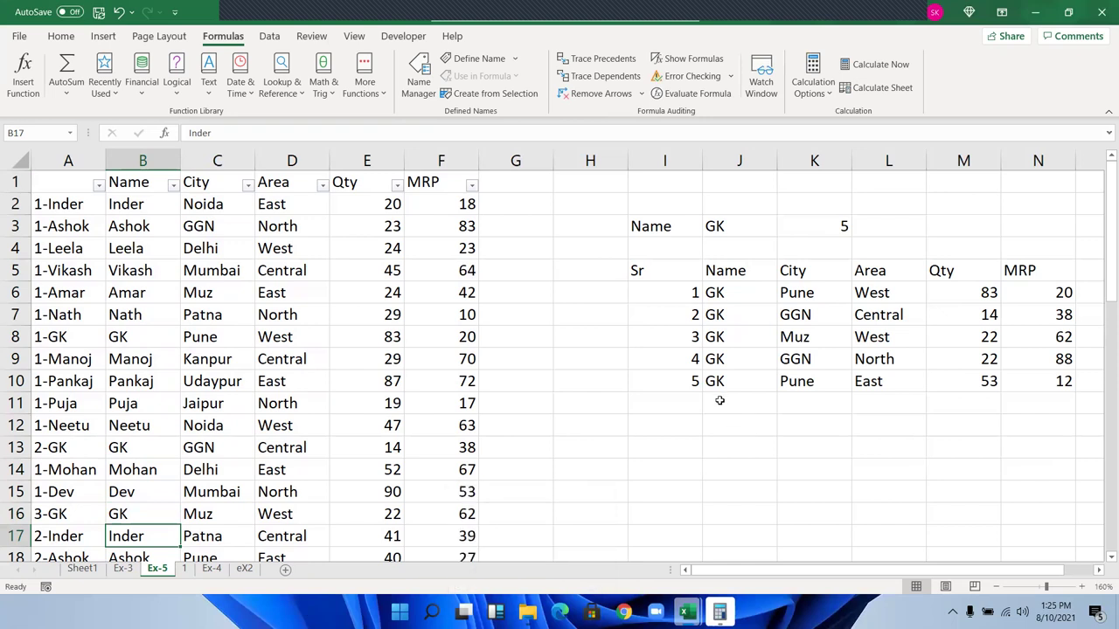
left_click(967, 418)
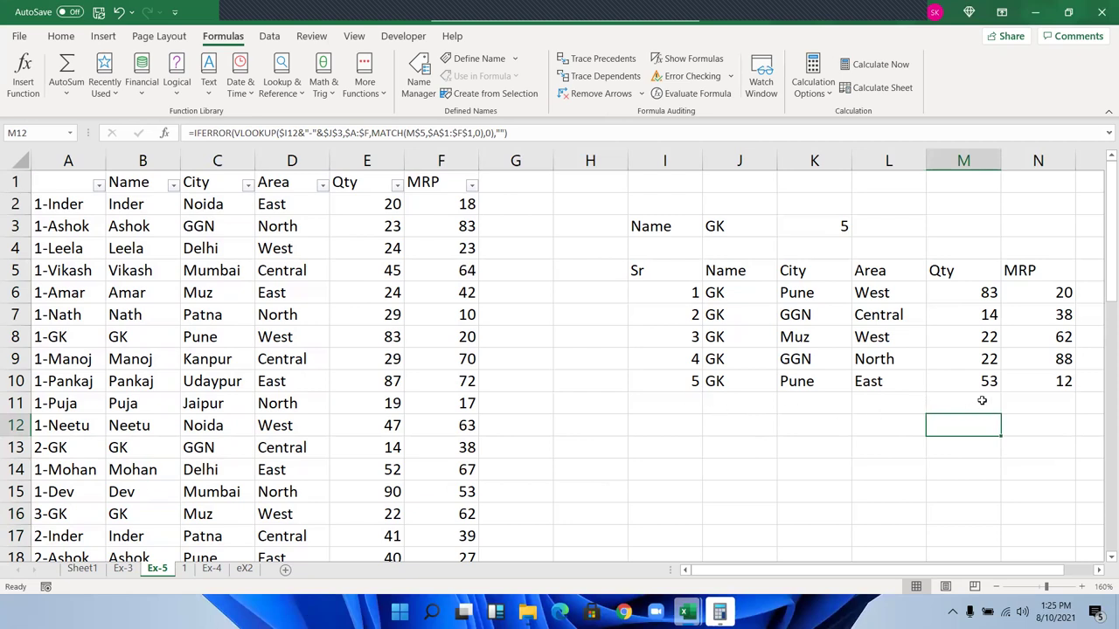
left_click(692, 381)
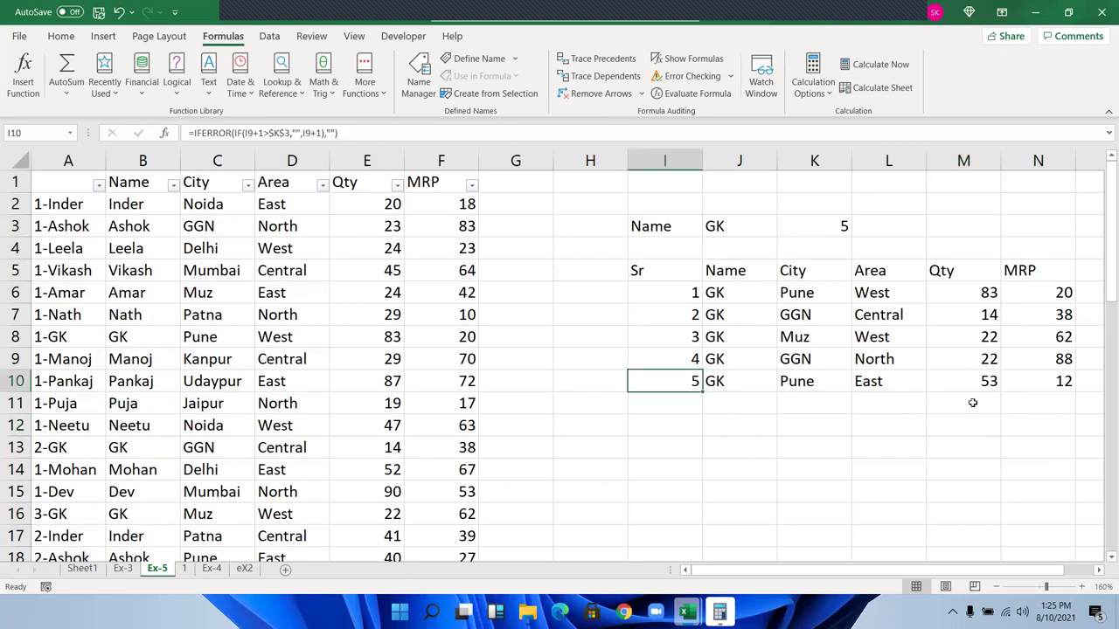
left_click(971, 419)
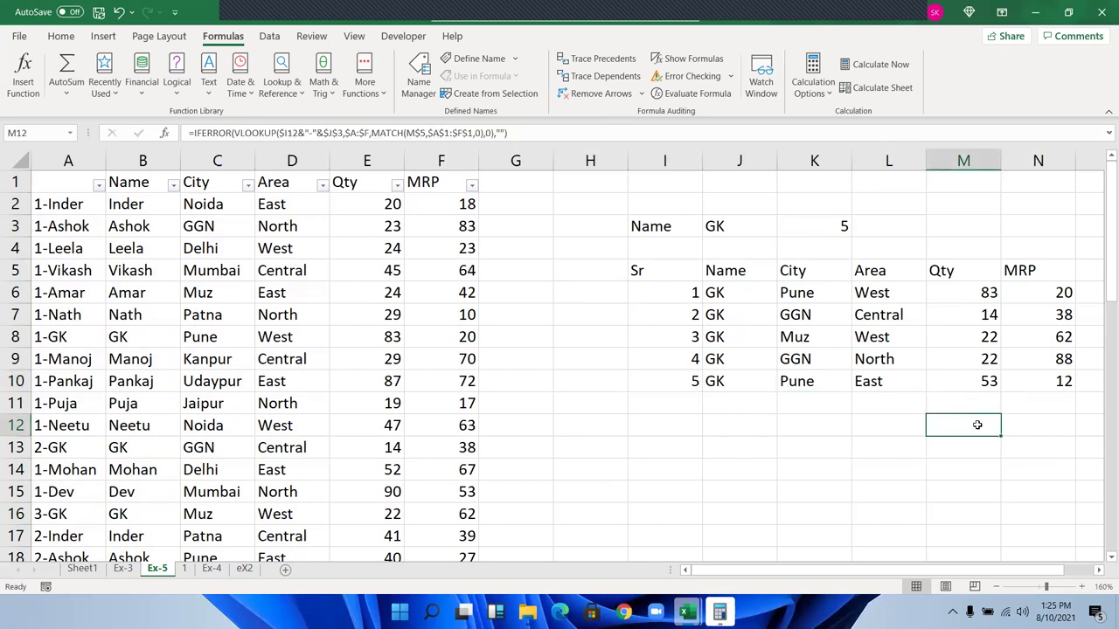
left_click(969, 377)
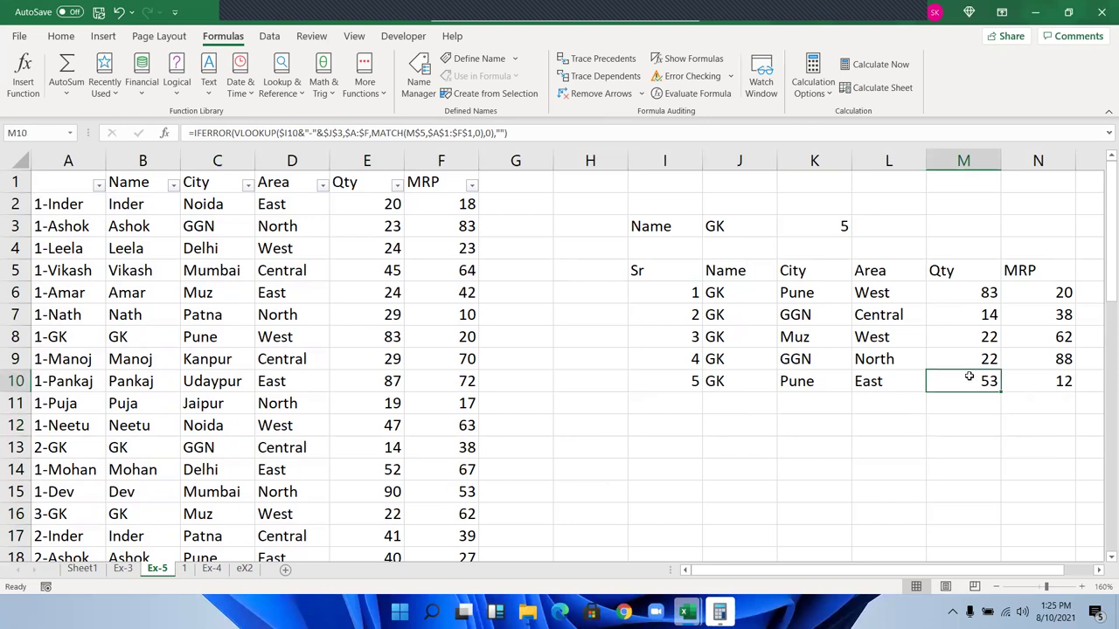
left_click(967, 435)
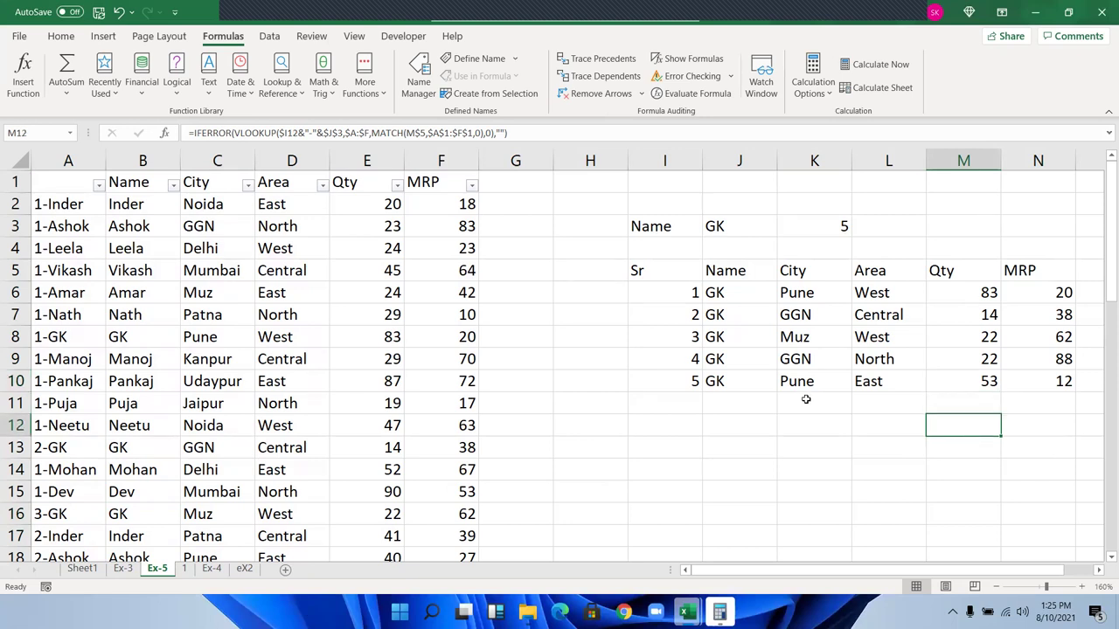
left_click(691, 321)
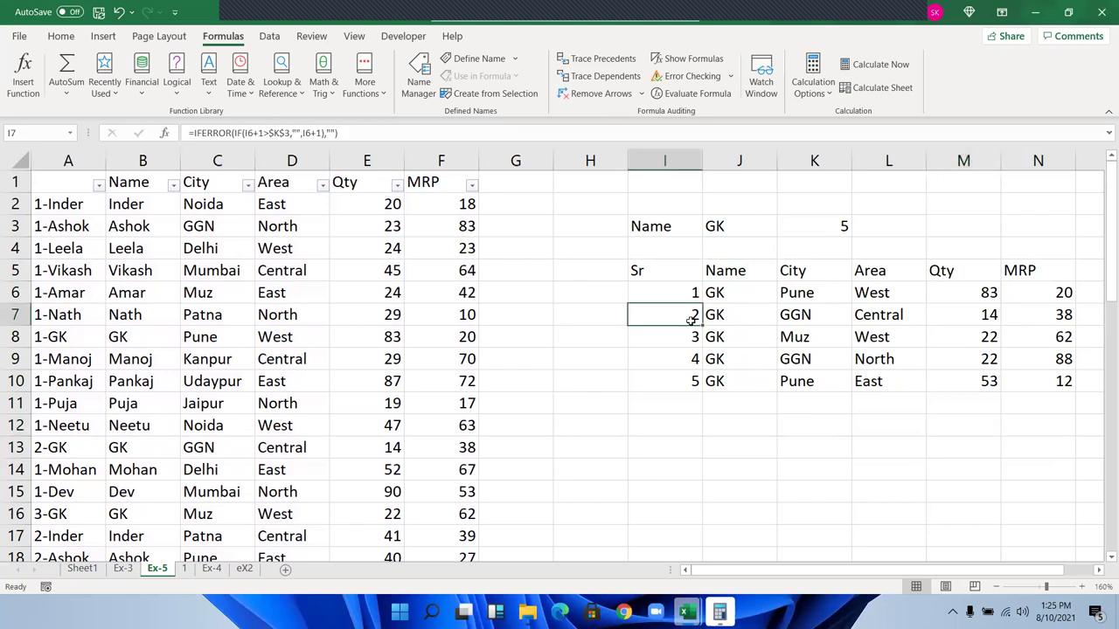
double_click(674, 314)
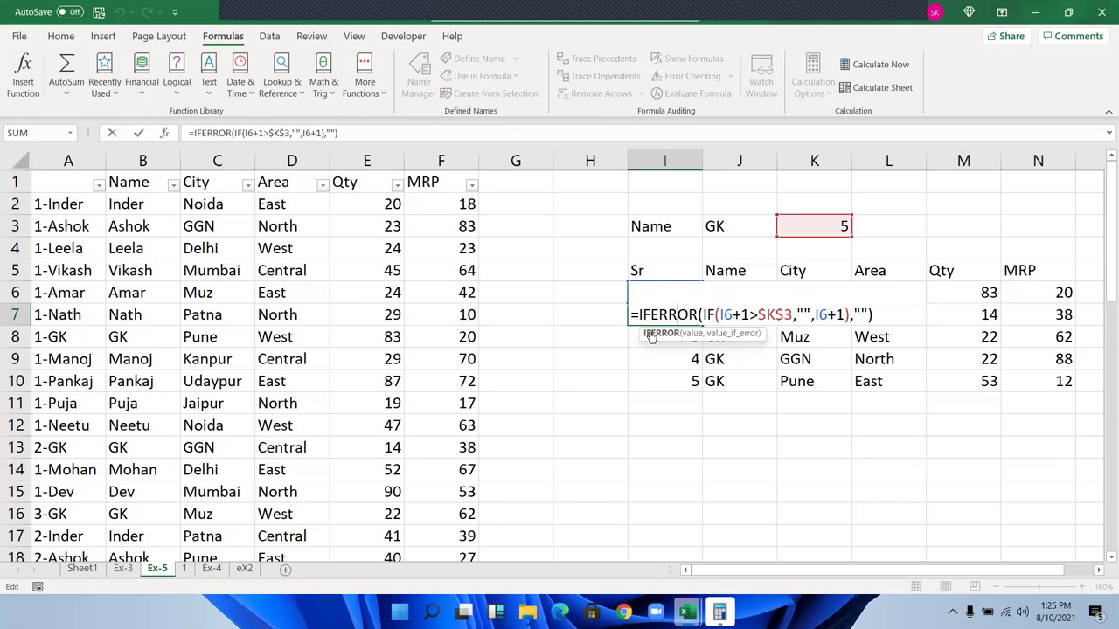
left_click(642, 316)
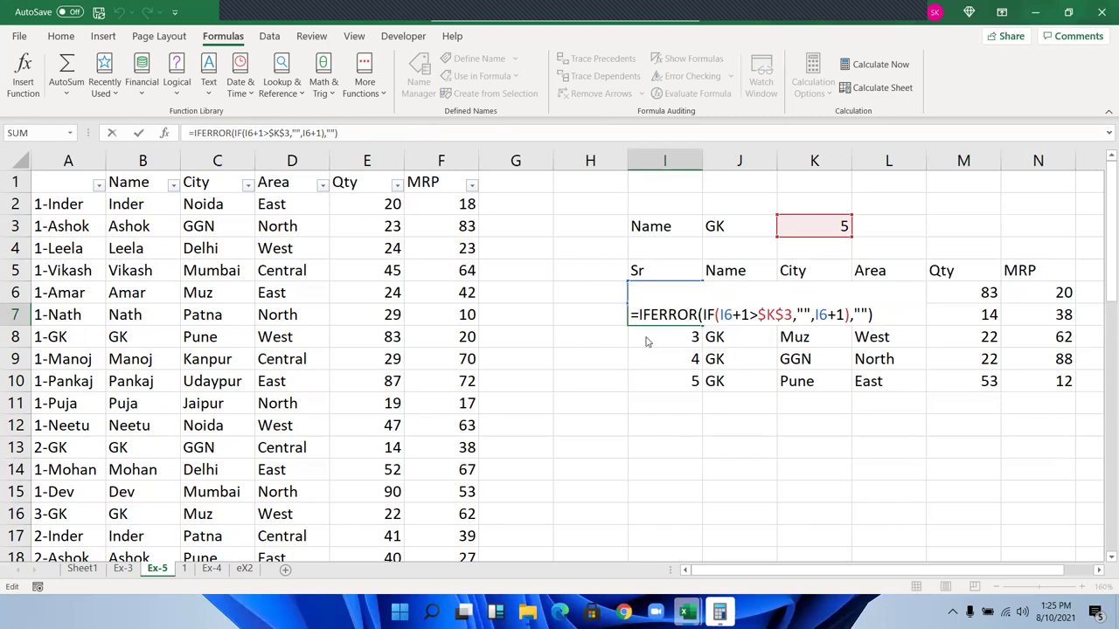
type("IF(")
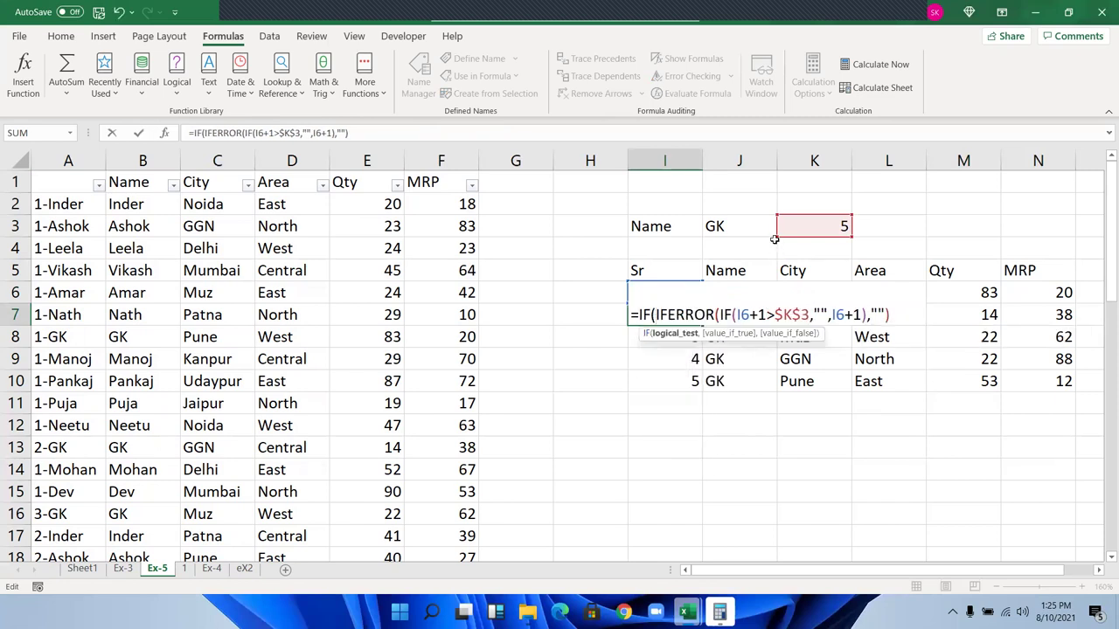
left_click(794, 227)
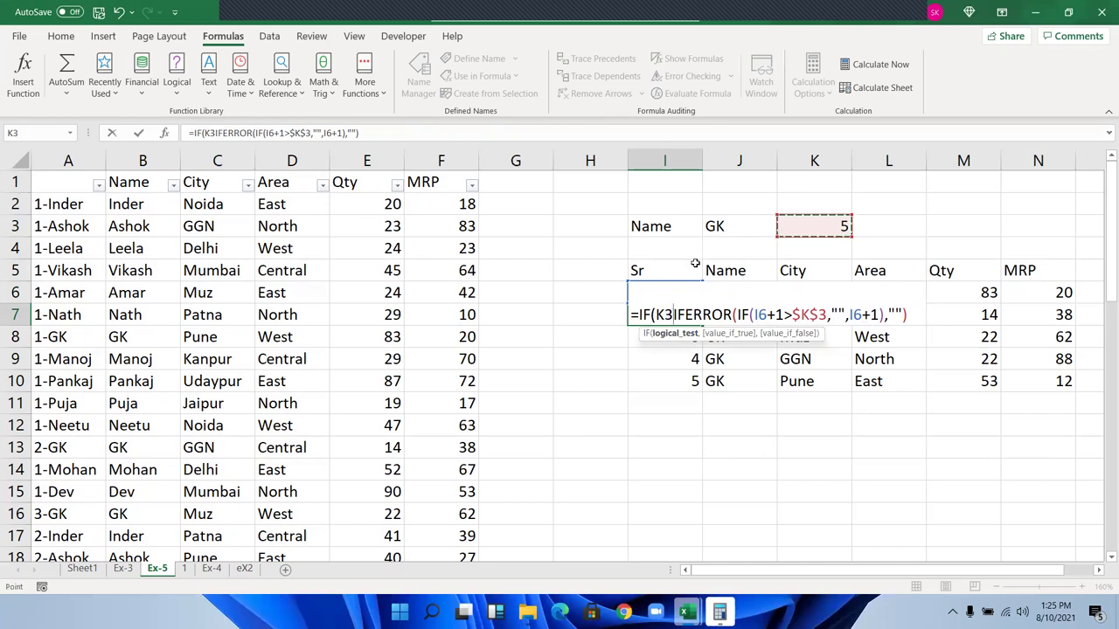
key("F2")
key("Return")
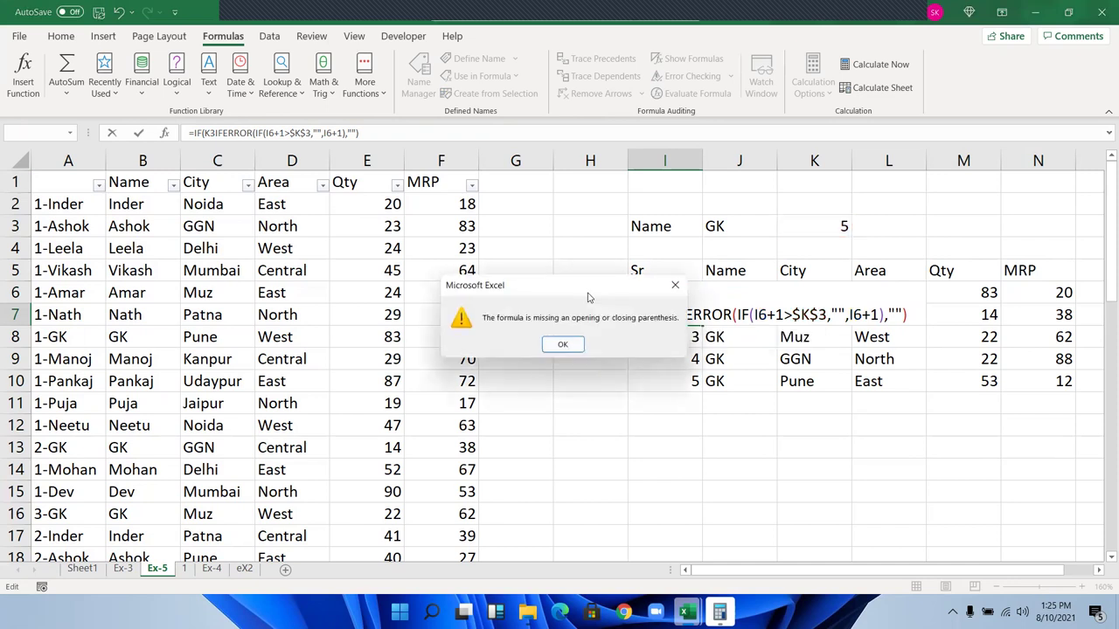
key("Escape")
key("Escape")
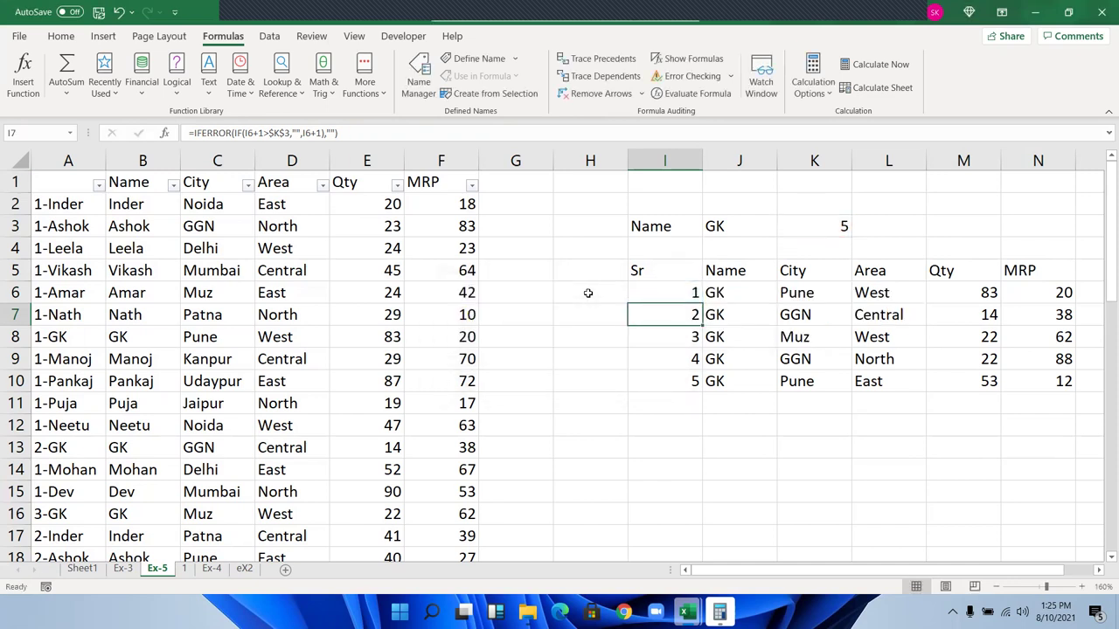
- Extend I7 to =IF(I6>$K$3,"Total",IFERROR(...)) and accept Excel's suggested correction
double_click(652, 314)
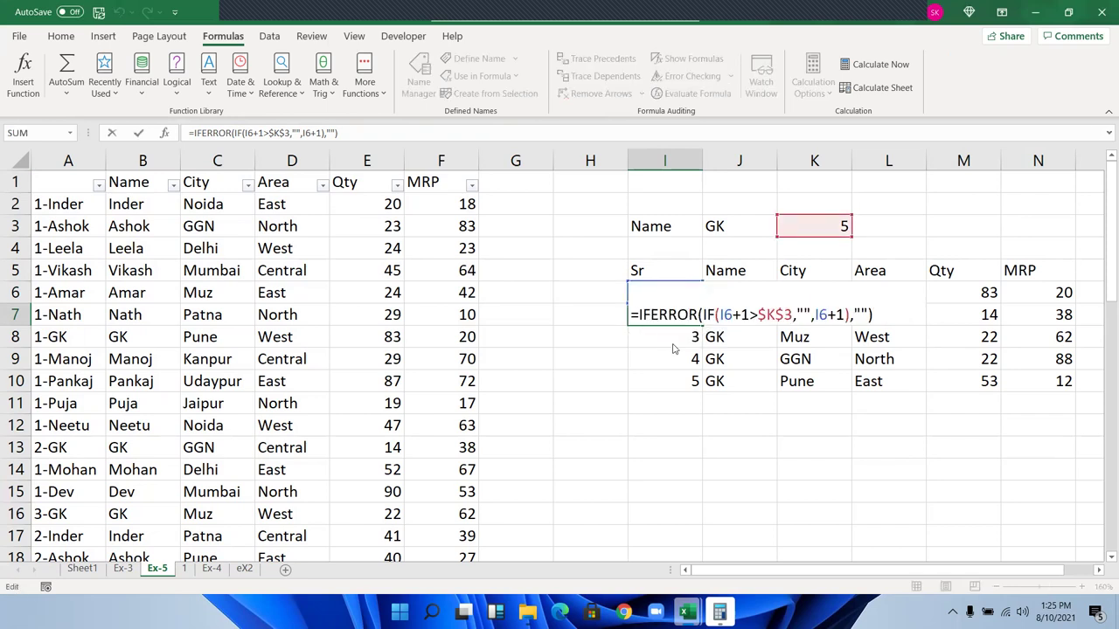
type("IF(")
left_click(601, 294)
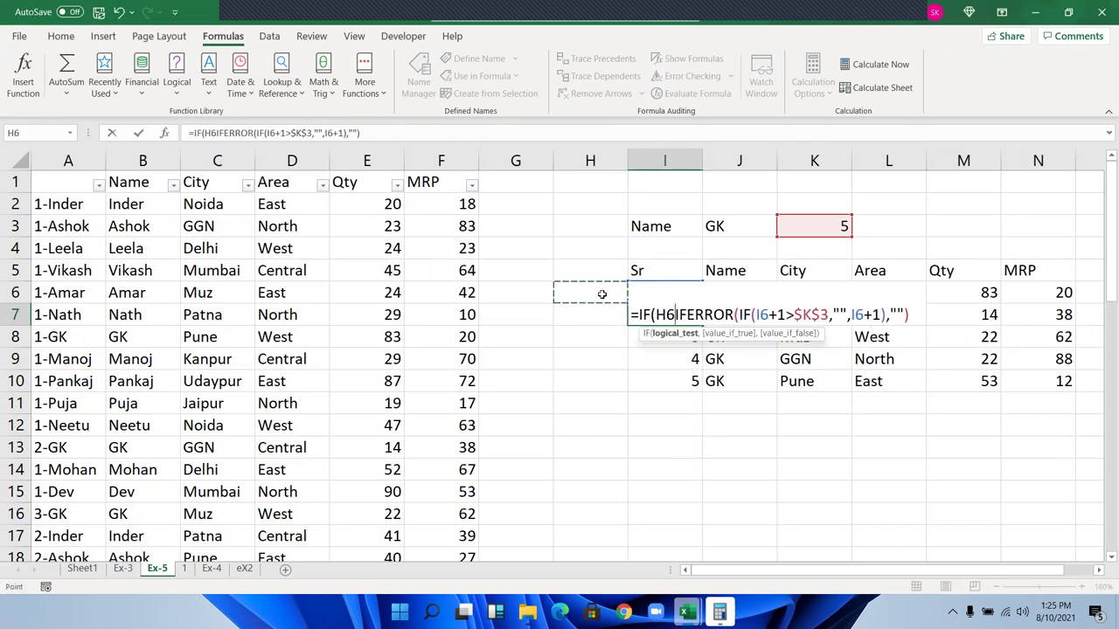
key("Right")
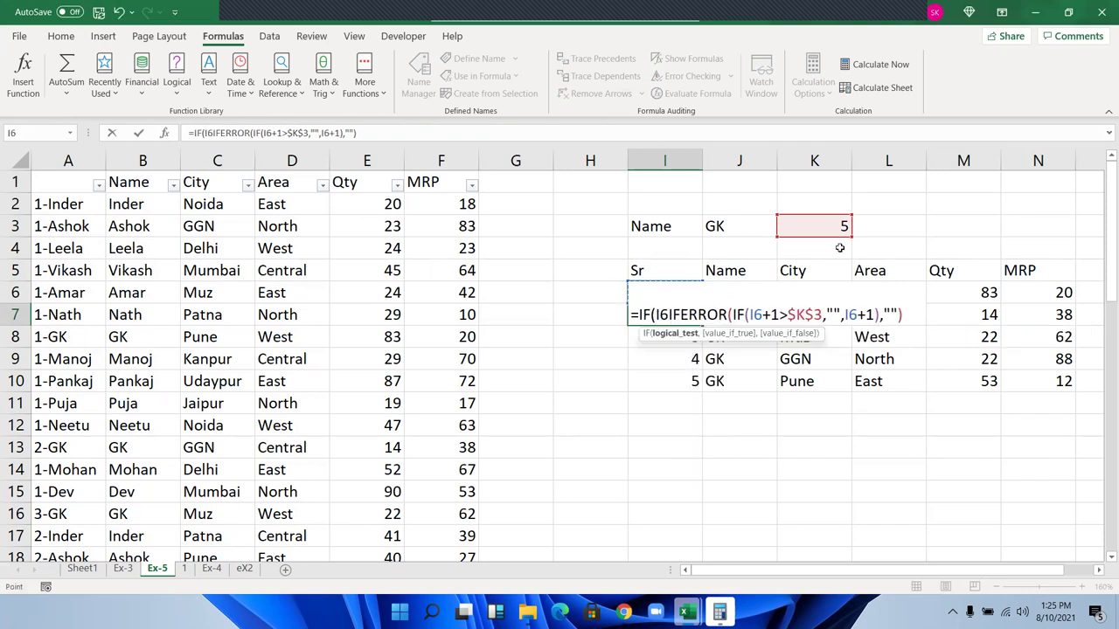
type(">")
left_click(834, 229)
type(",")
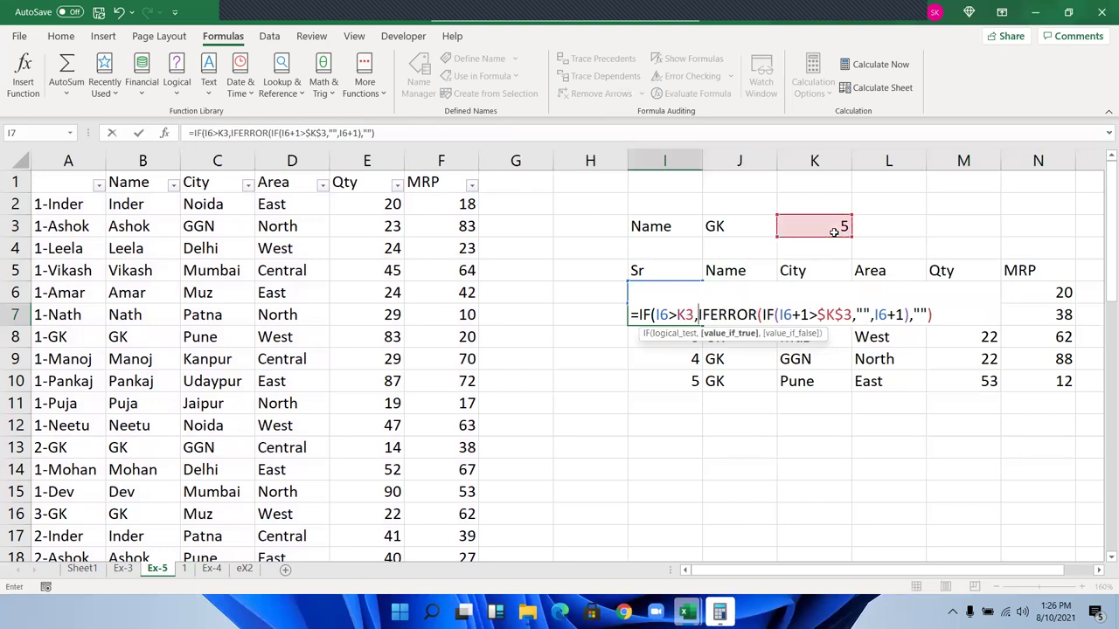
type("otal\"")
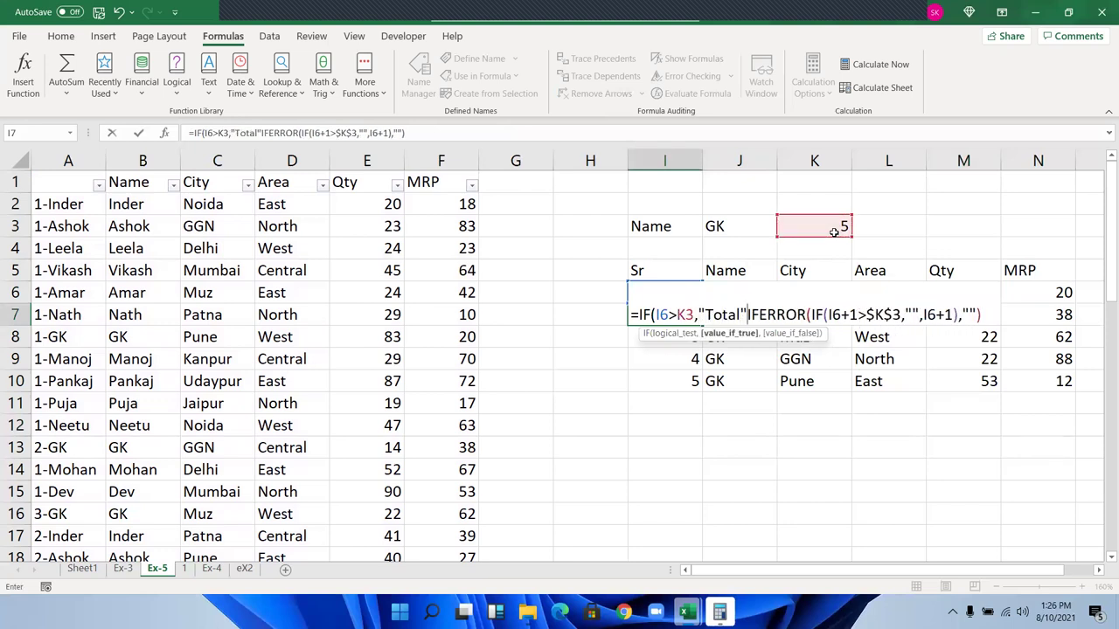
type(",")
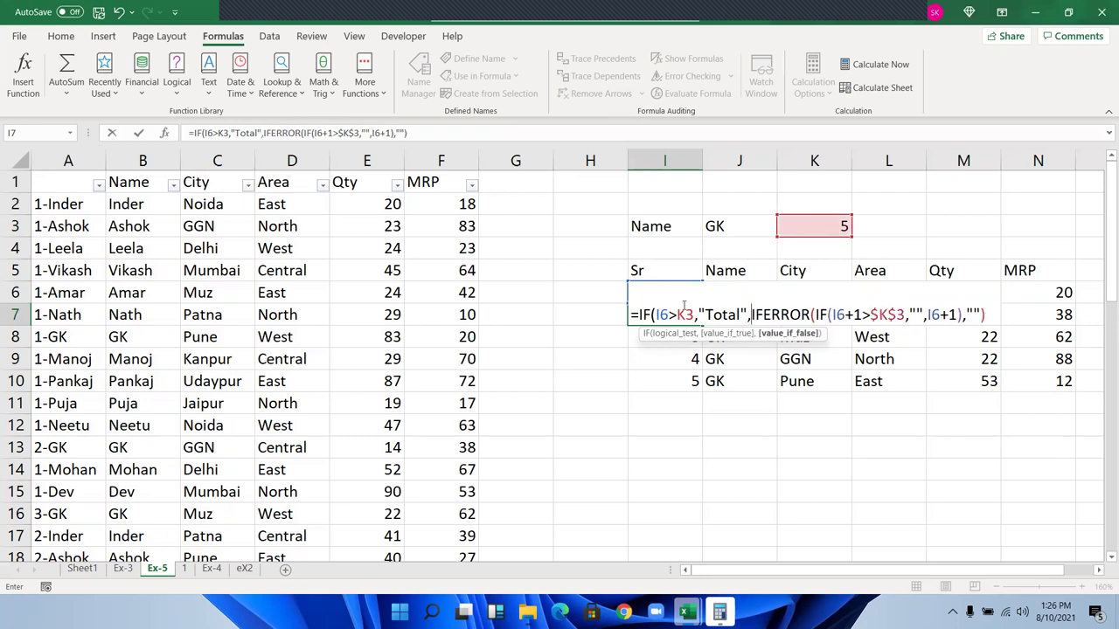
left_click(668, 314)
left_click(685, 314)
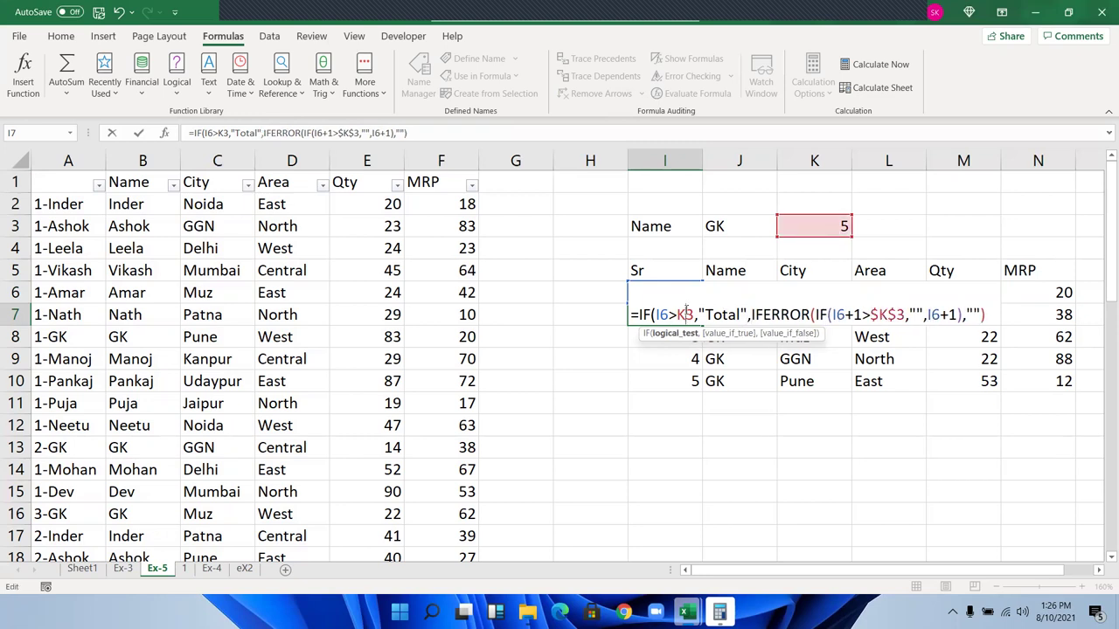
key("F4")
key("Return")
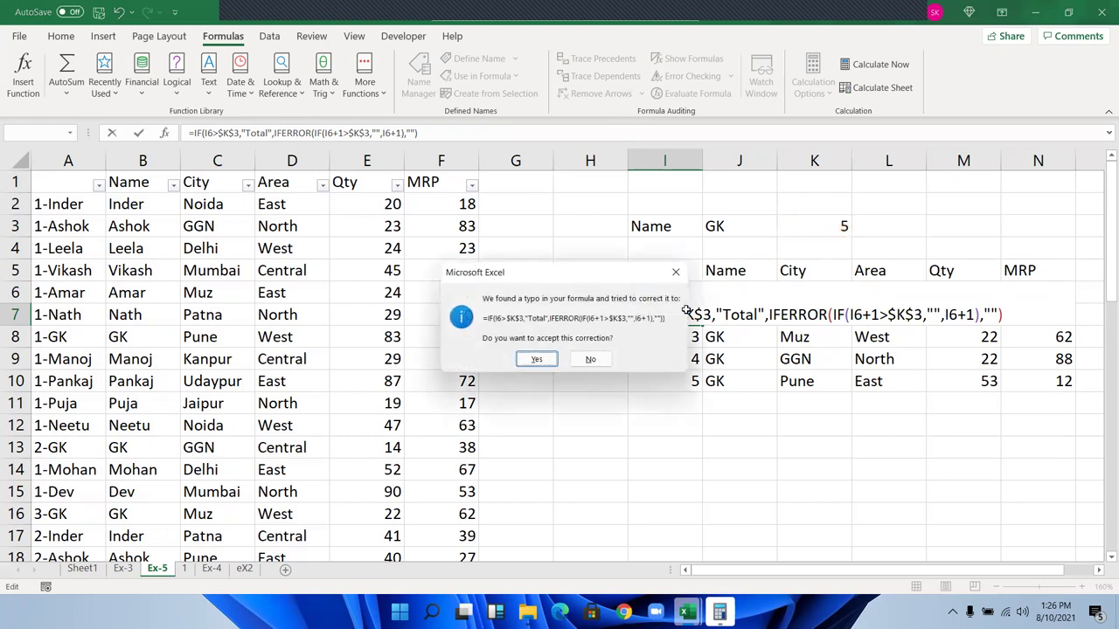
key("Return")
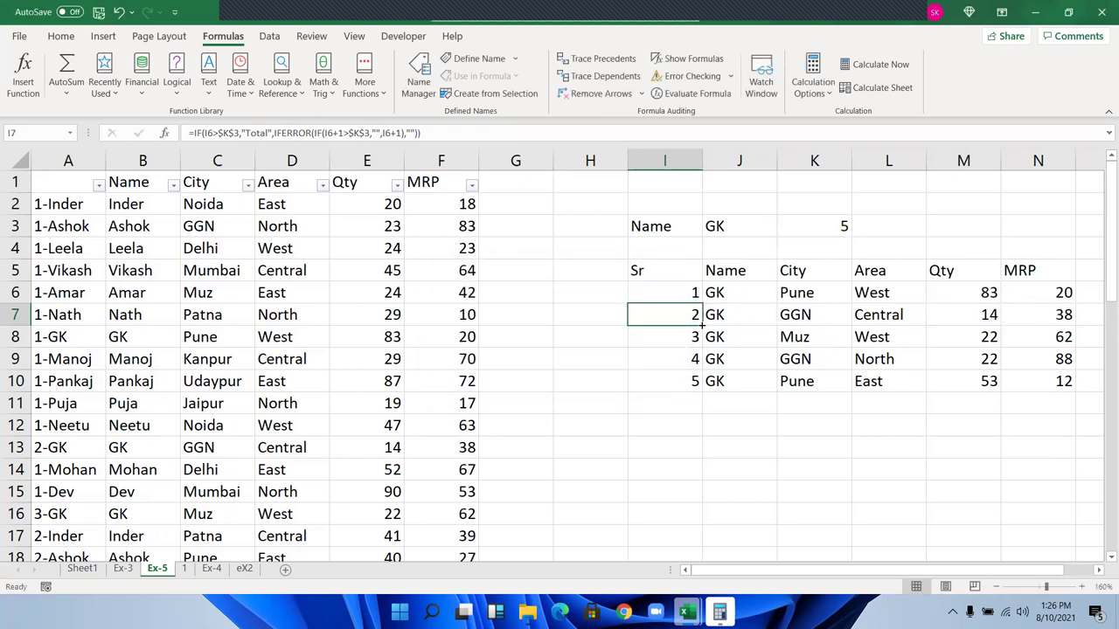
- Fill I7's Sr formula down to I14 and inspect I13's references without changes
left_click_drag(701, 323, 701, 477)
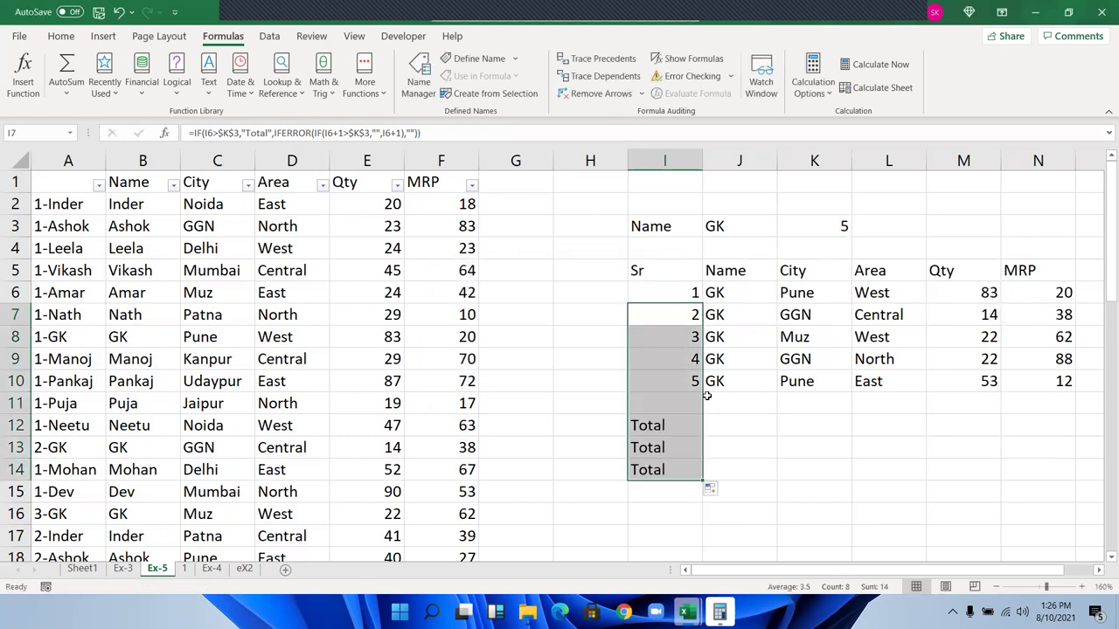
left_click(671, 448)
left_click(670, 470)
left_click(668, 455)
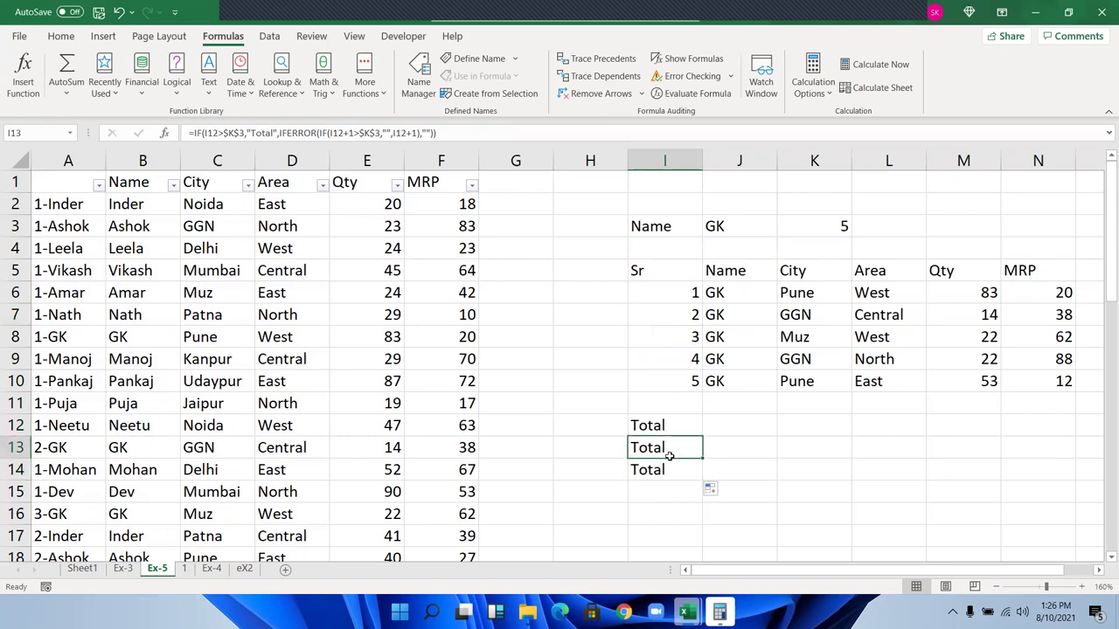
left_click(669, 469)
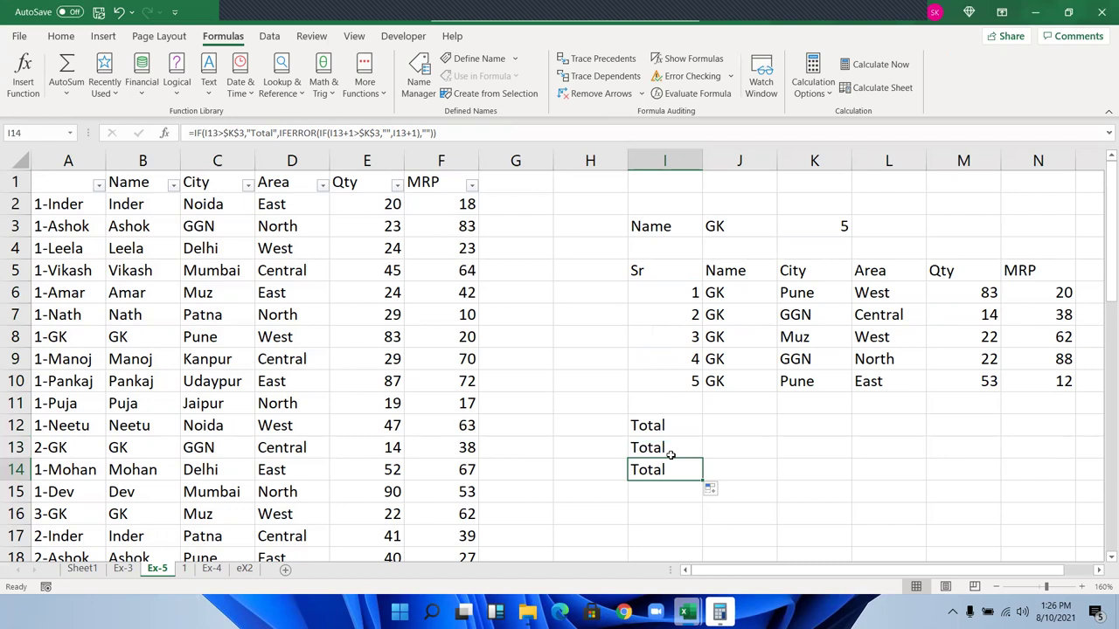
double_click(672, 450)
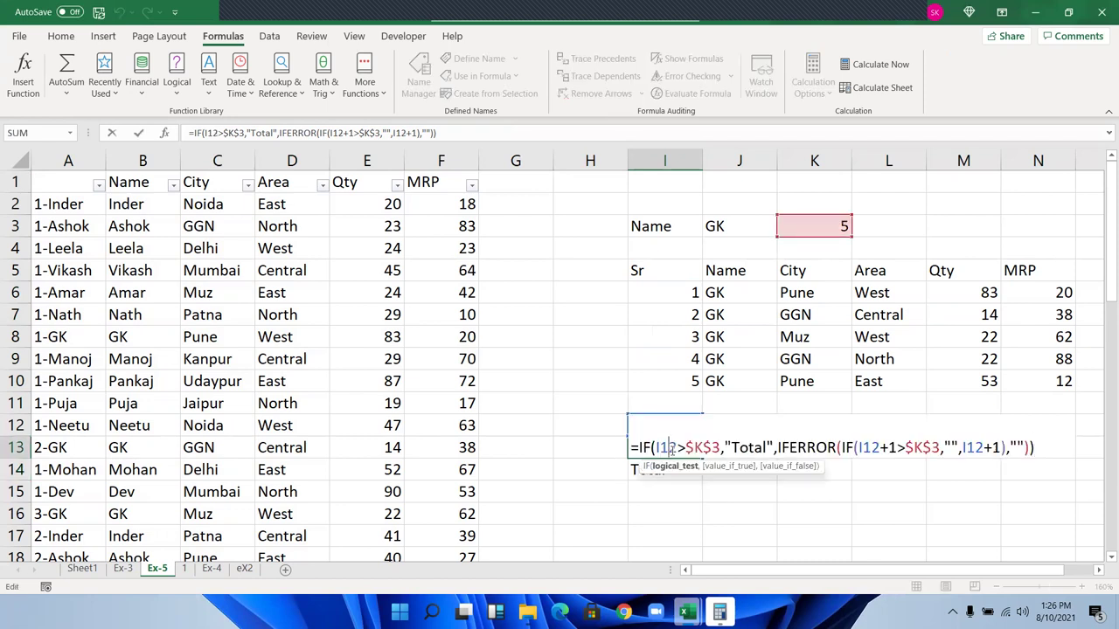
key("Escape")
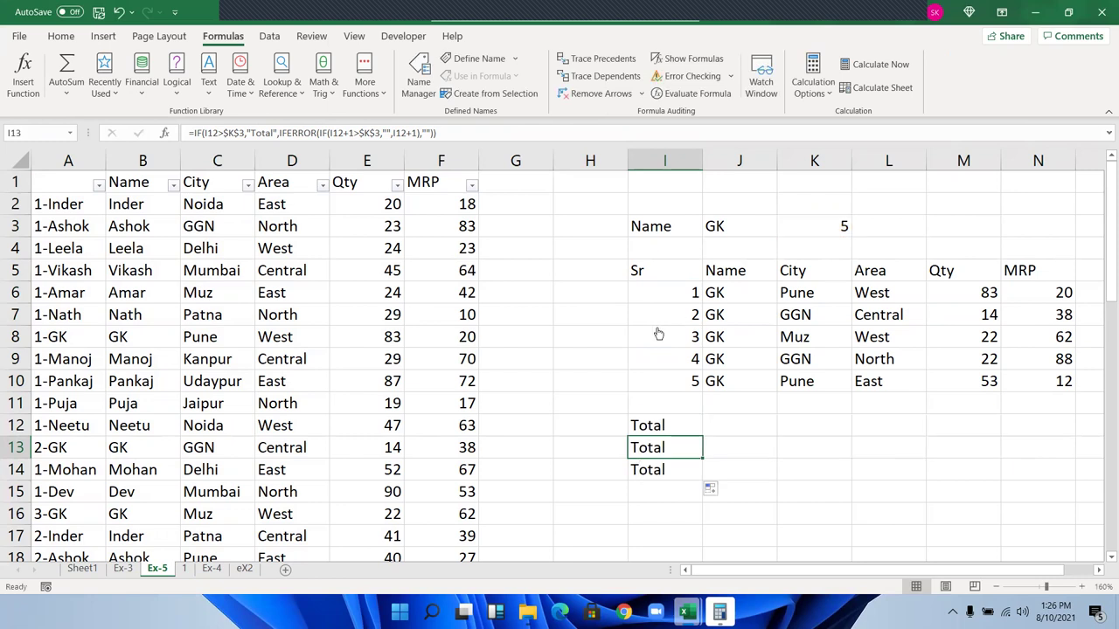
- Change I7's test from I6>$K$3 to I6=$K$3
left_click(665, 316)
double_click(647, 316)
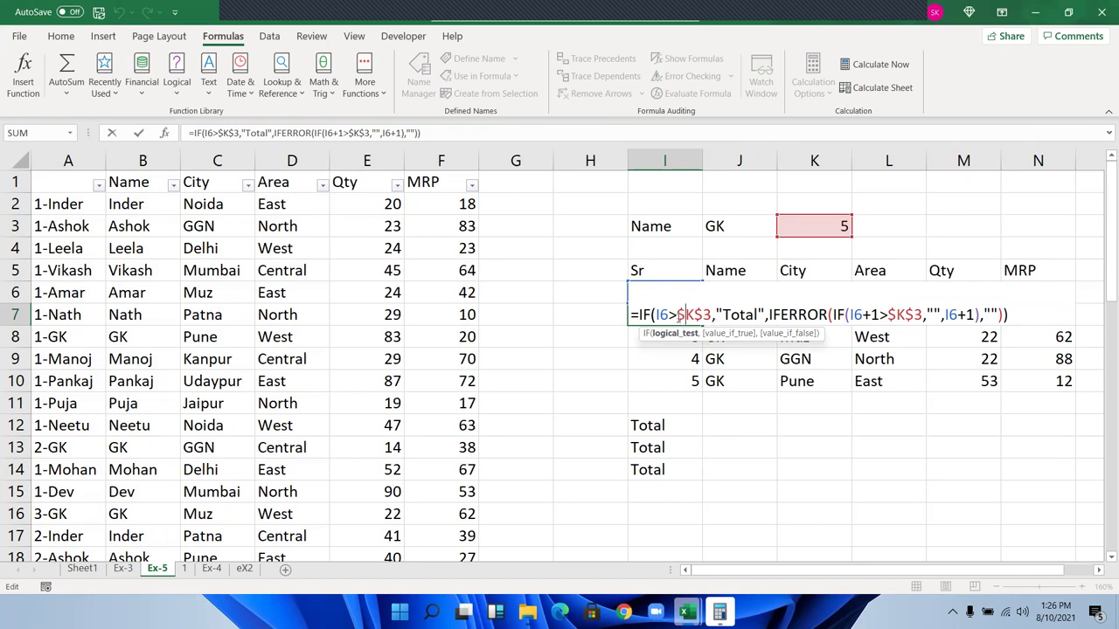
key("Left")
key("BackSpace")
type("=")
key("Return")
- Copy the corrected I7 formula down to I14 and check the results in I10 and I11
left_click(696, 315)
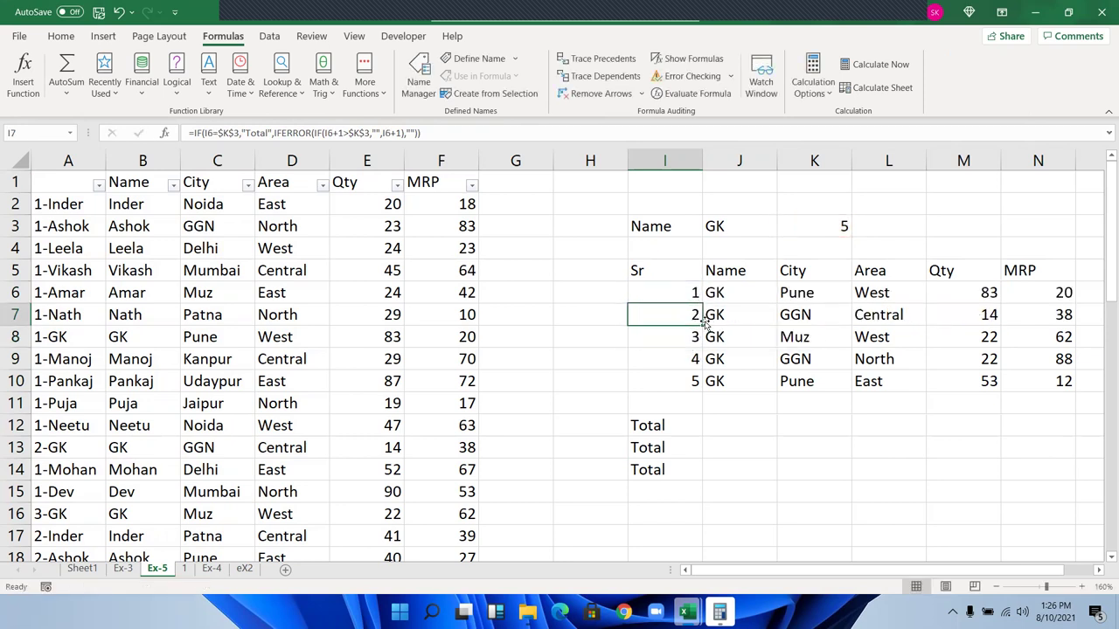
left_click_drag(700, 325, 700, 479)
left_click(687, 408)
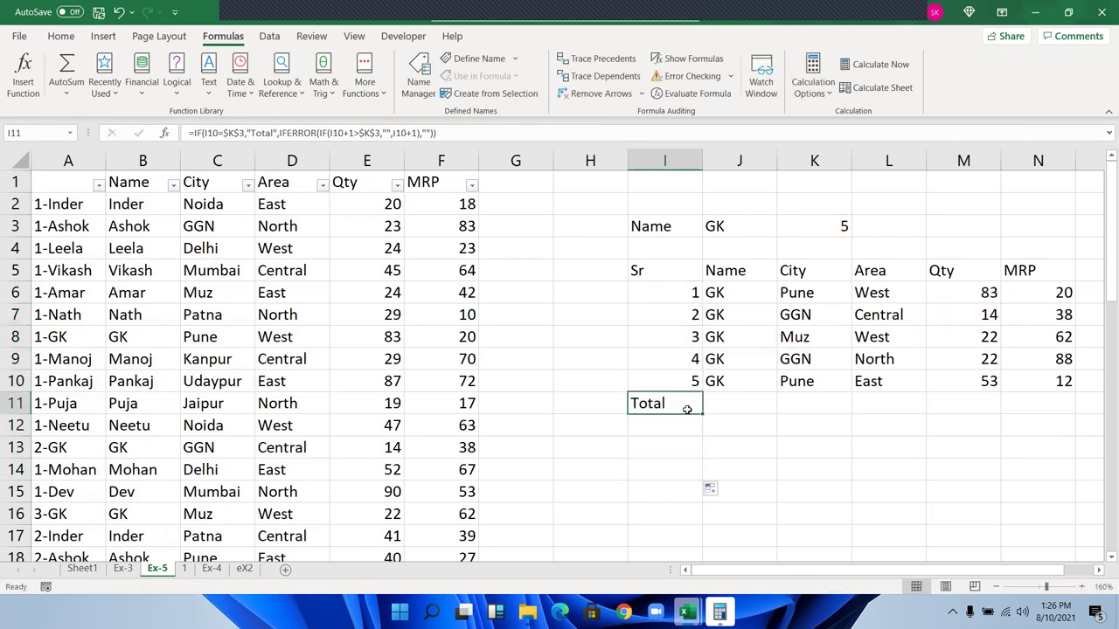
left_click(693, 382)
left_click(687, 402)
- Review I11's formula, its I10 and $K$3 references and IFERROR part, without changes
double_click(687, 402)
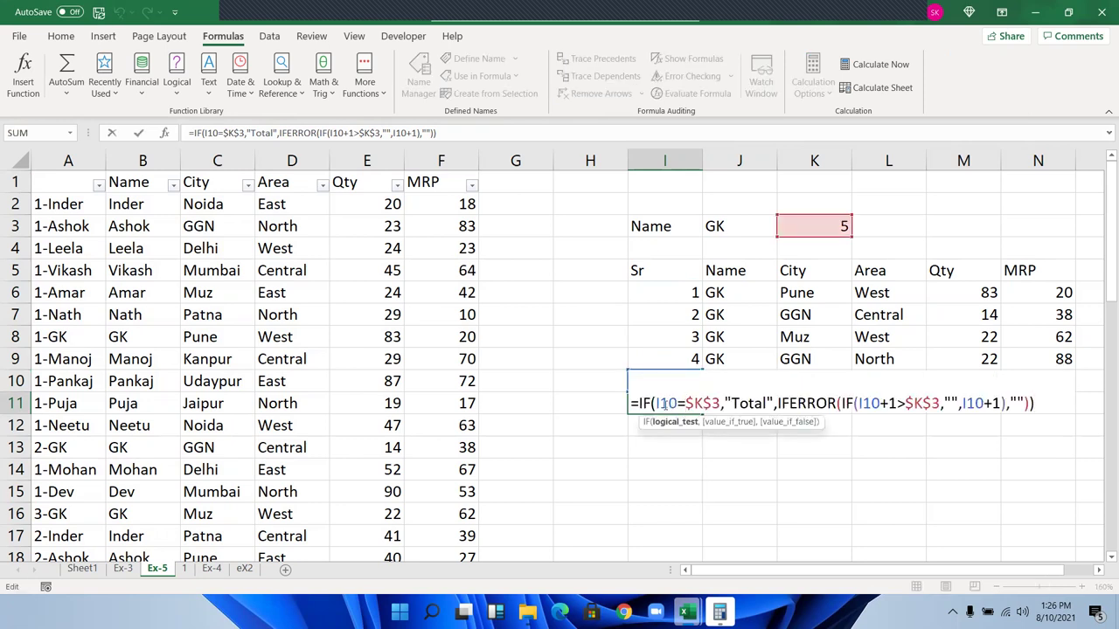
double_click(665, 403)
left_click_drag(686, 403, 721, 403)
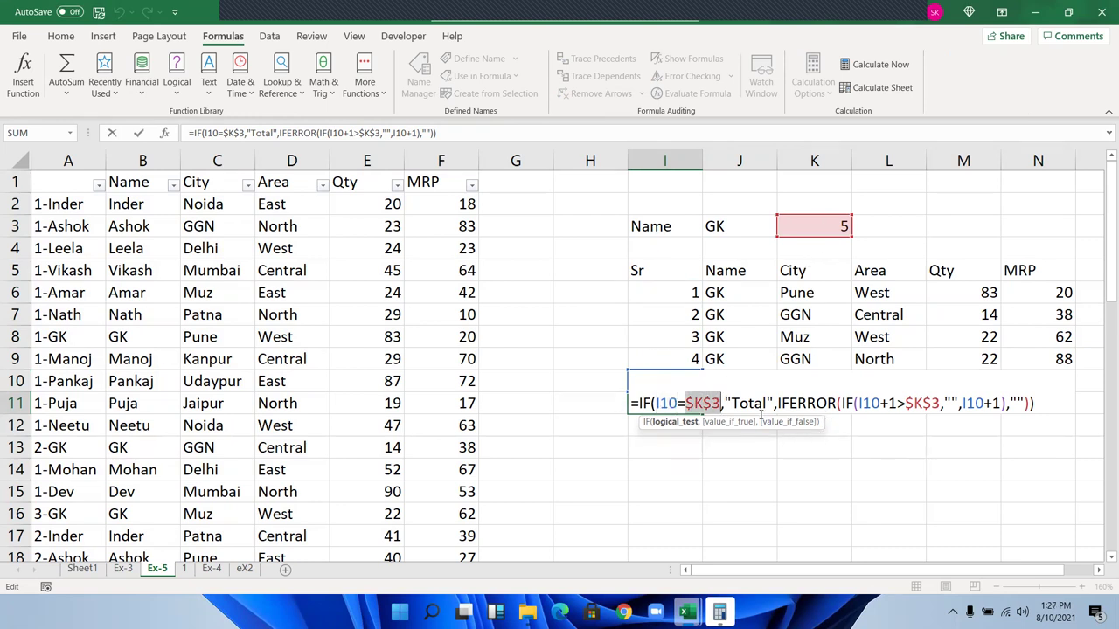
left_click(757, 403)
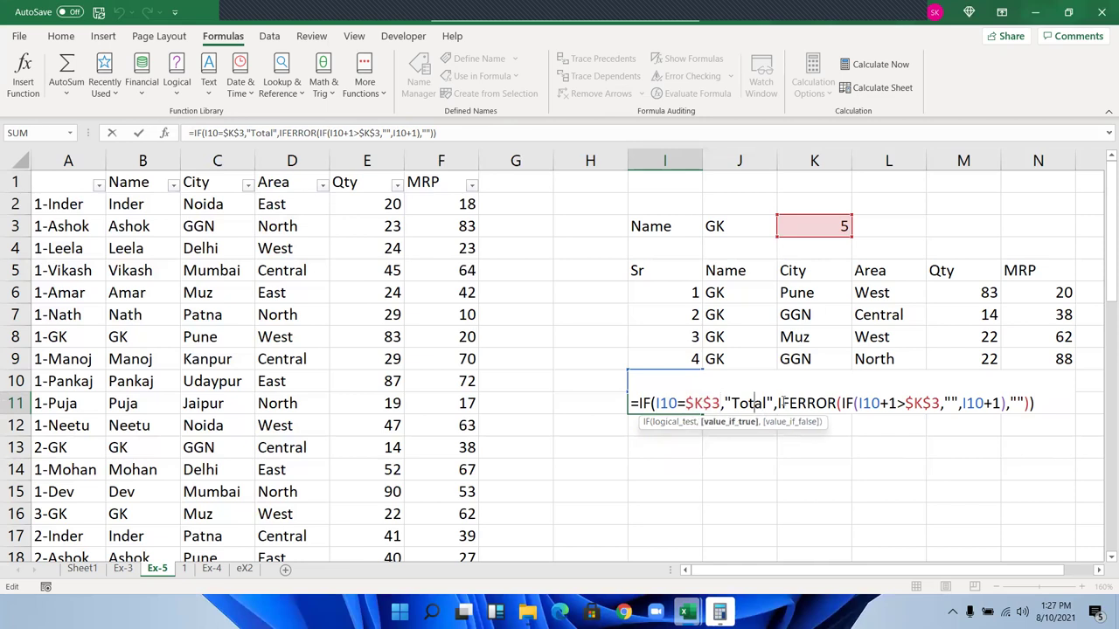
left_click_drag(780, 403, 1010, 403)
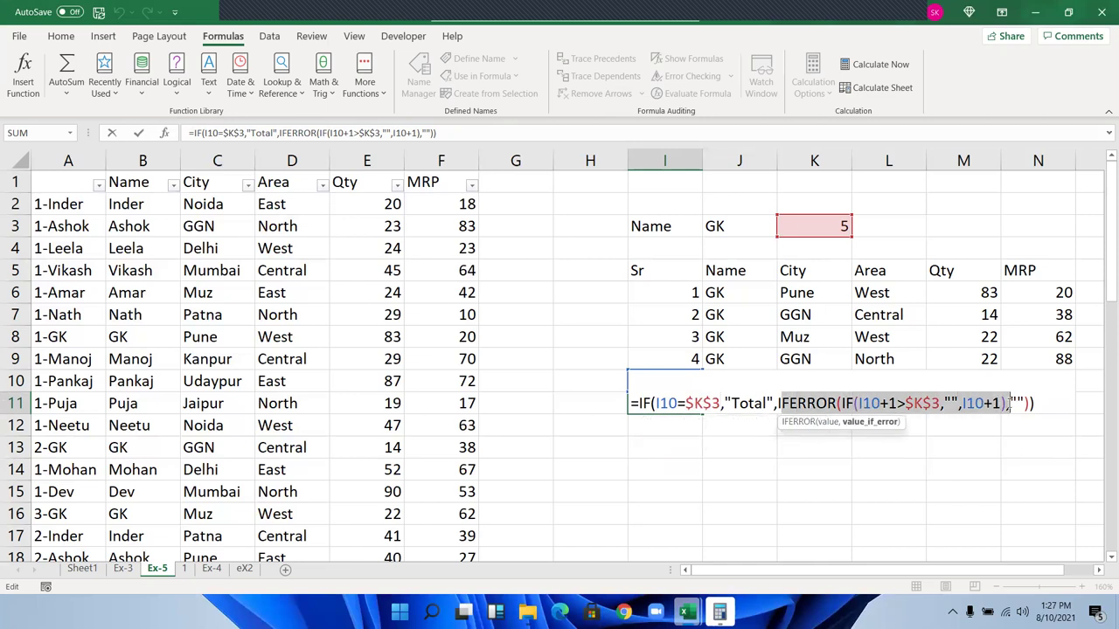
key("ctrl+Return")
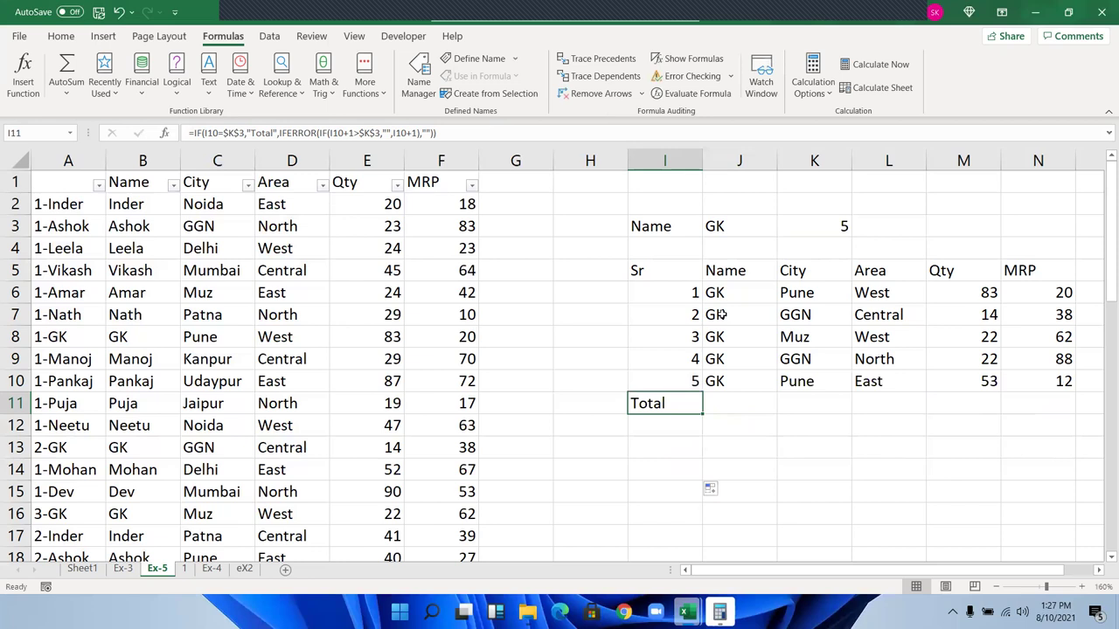
left_click(689, 315)
key("Right")
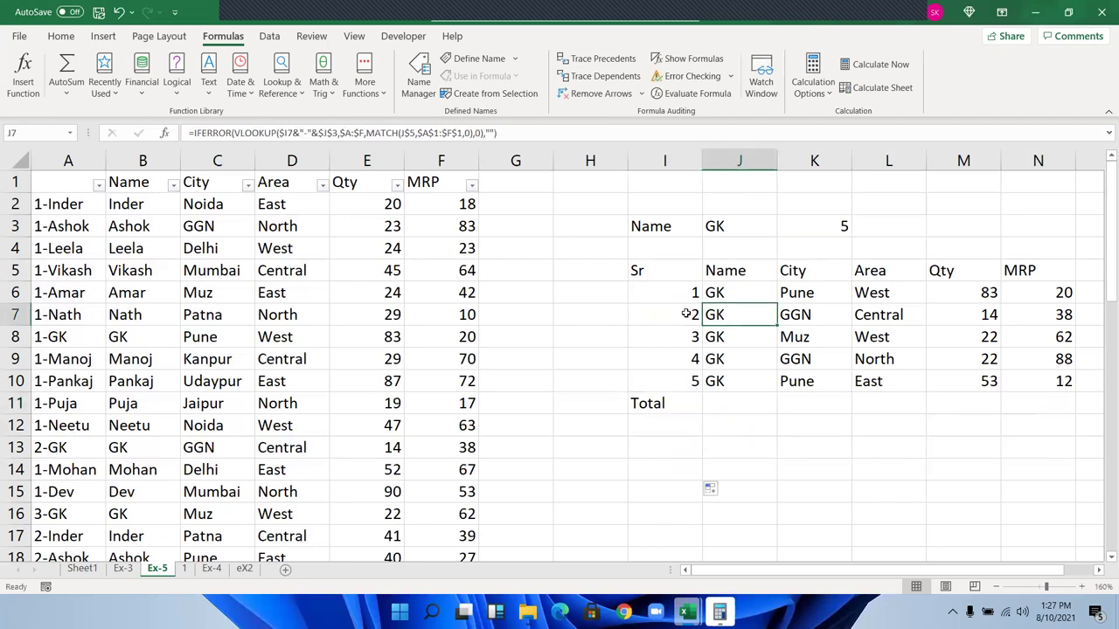
key("Right")
key("Right")
key("Right")
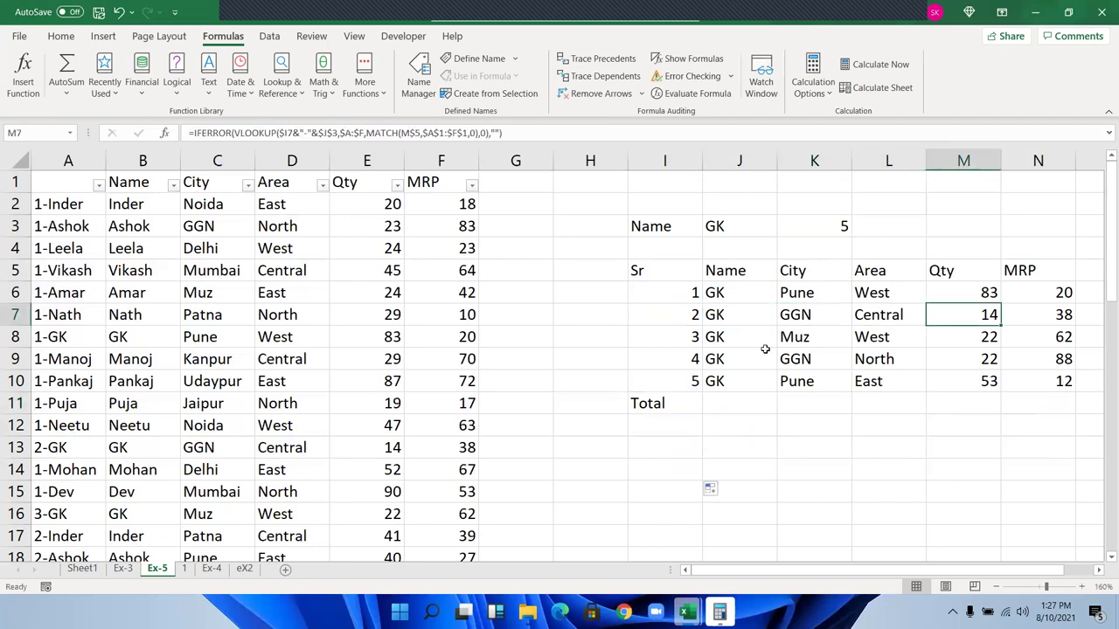
double_click(927, 315)
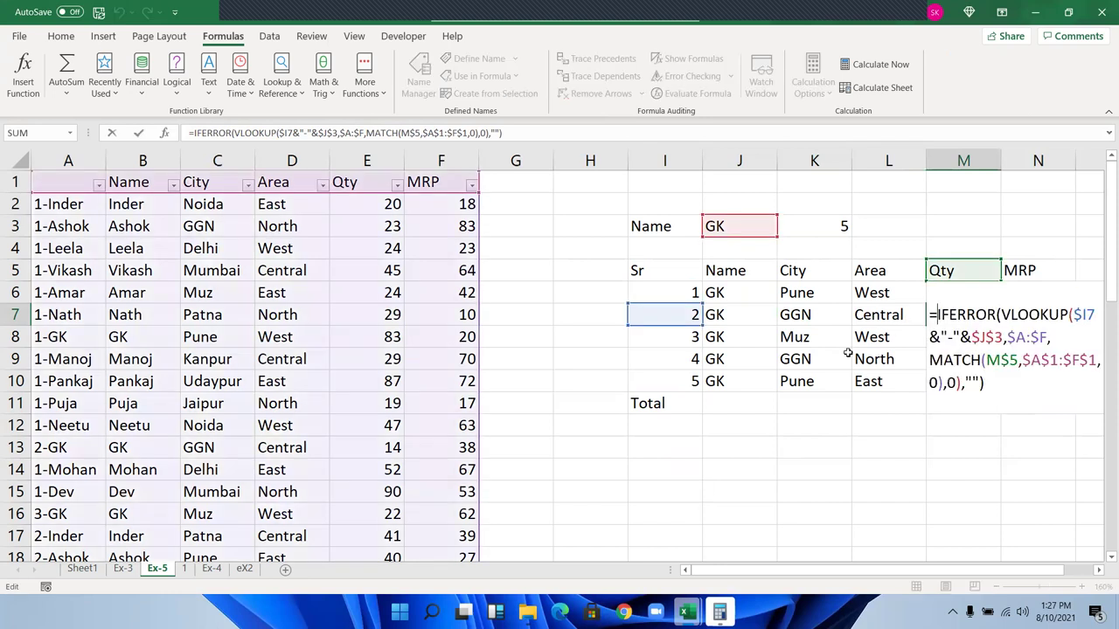
type("IF(")
left_click(675, 315)
type("=")
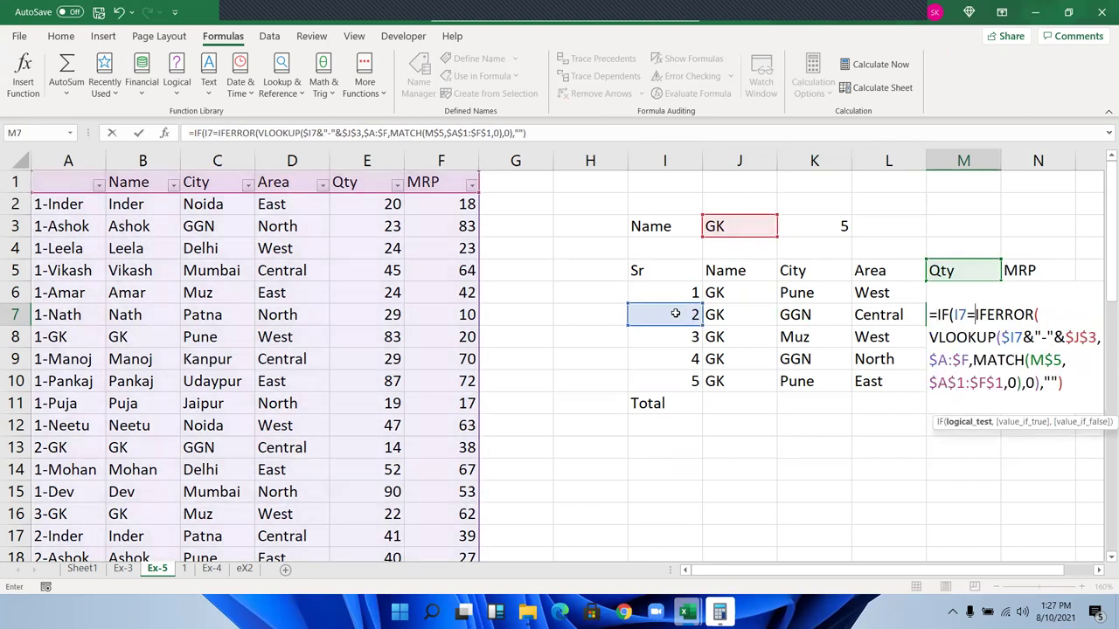
type("\"Total")
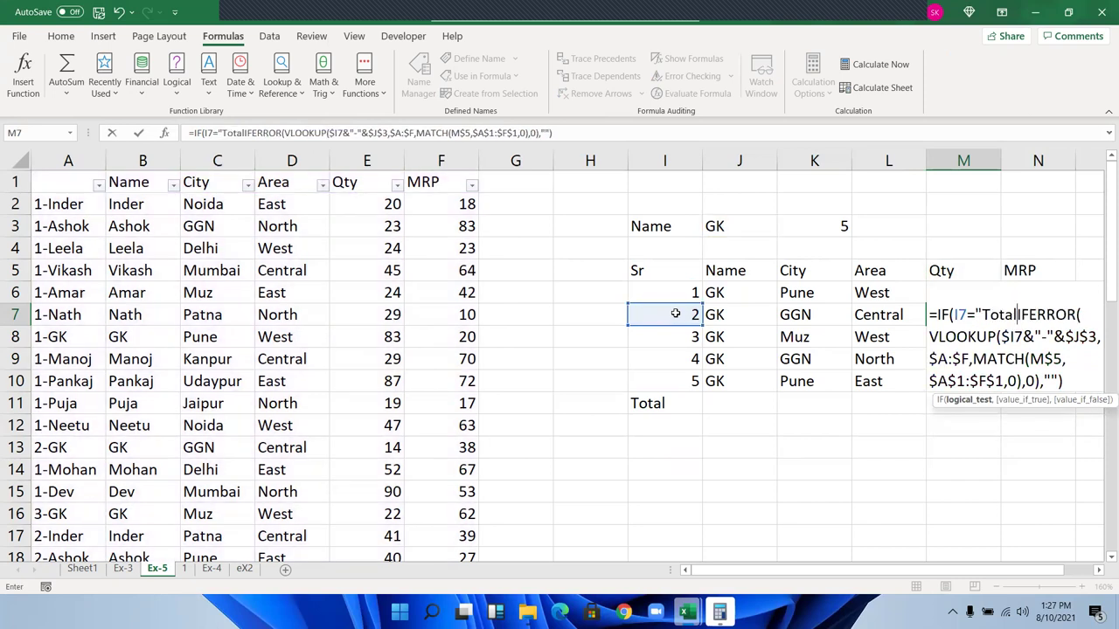
type("\"")
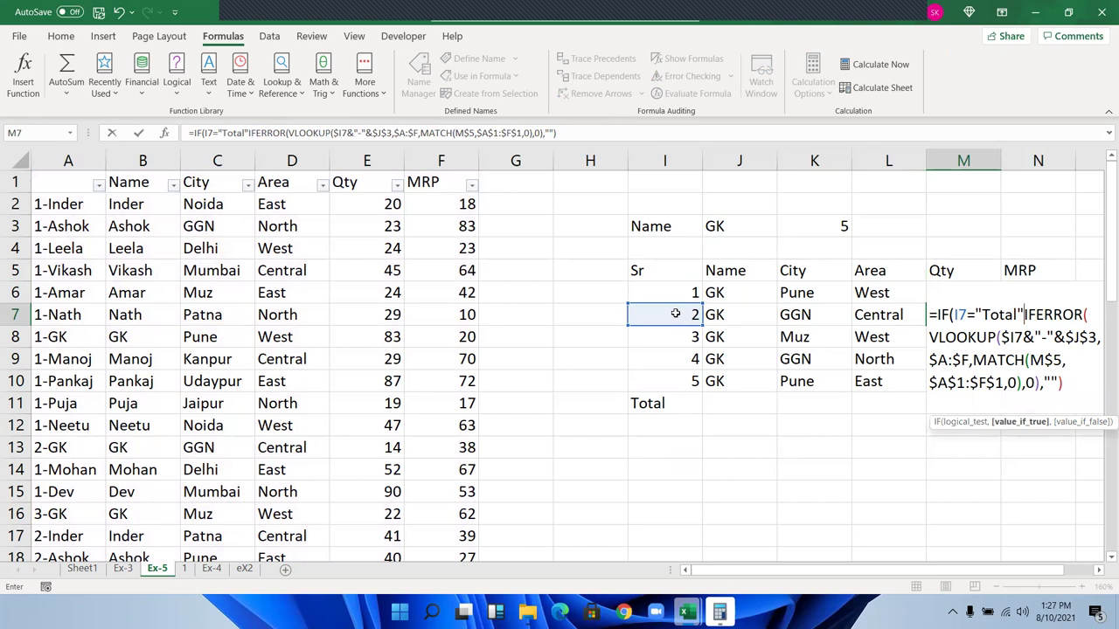
type(",sum(")
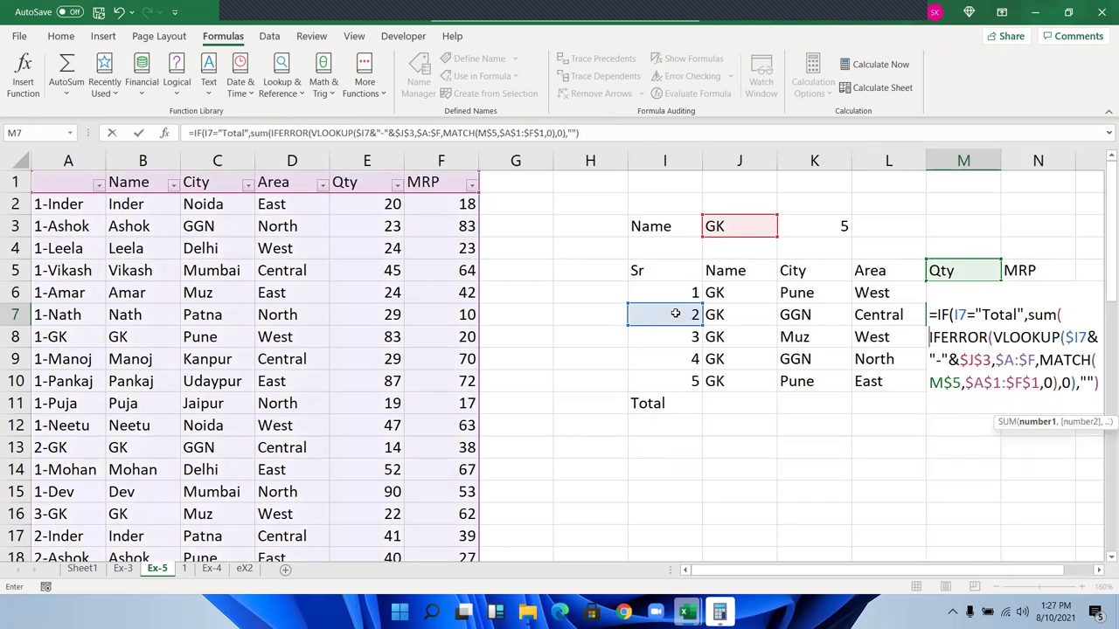
key("Up")
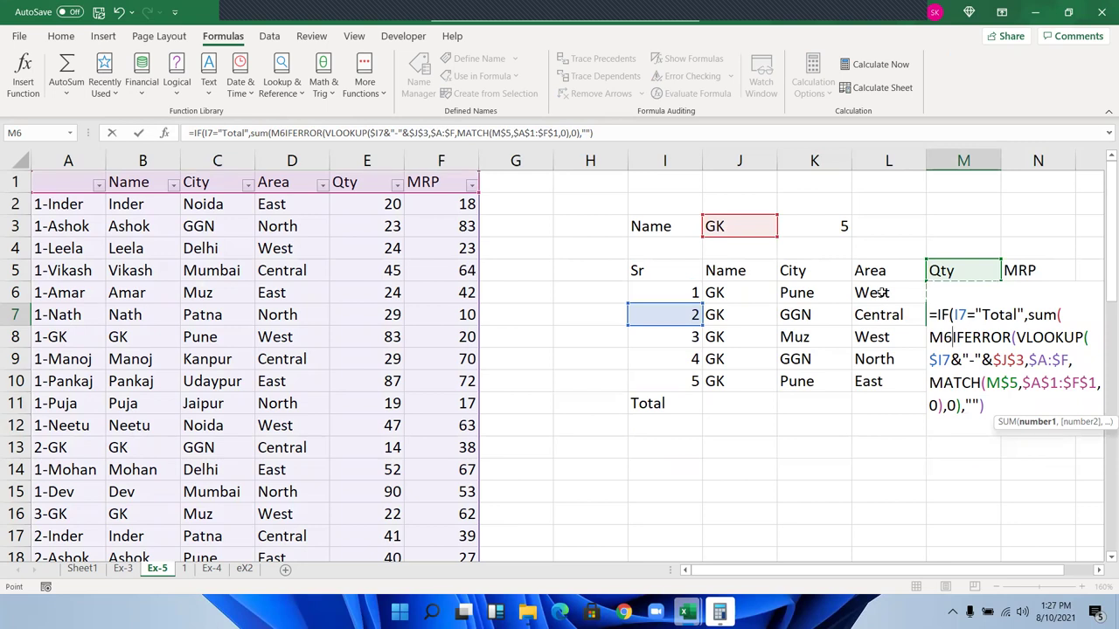
key("F8")
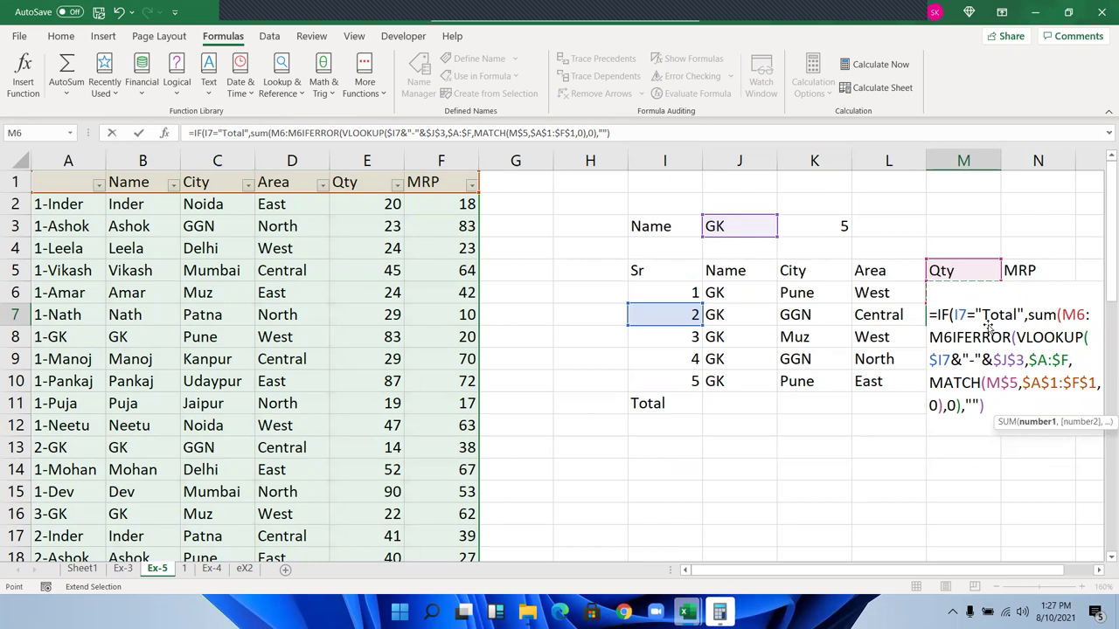
key("Escape")
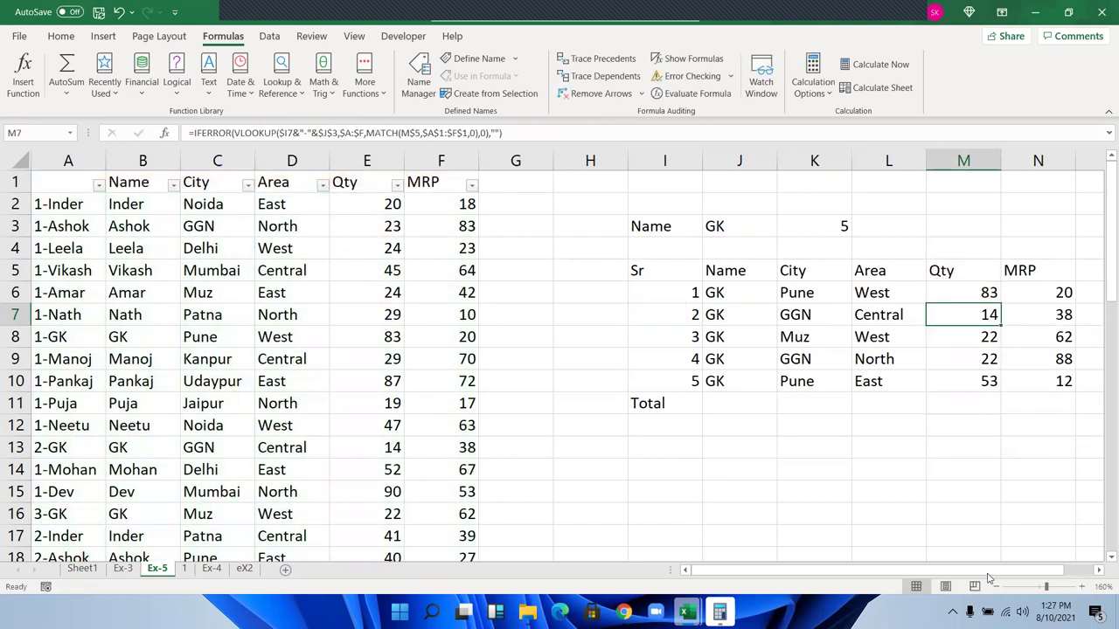
- Edit M7's Qty formula to return SUM($M$6:M6) on the Total row and accept Excel's correction
scroll(988, 576, "right", 5)
scroll(883, 560, "right", 3)
scroll(793, 495, "left", 4)
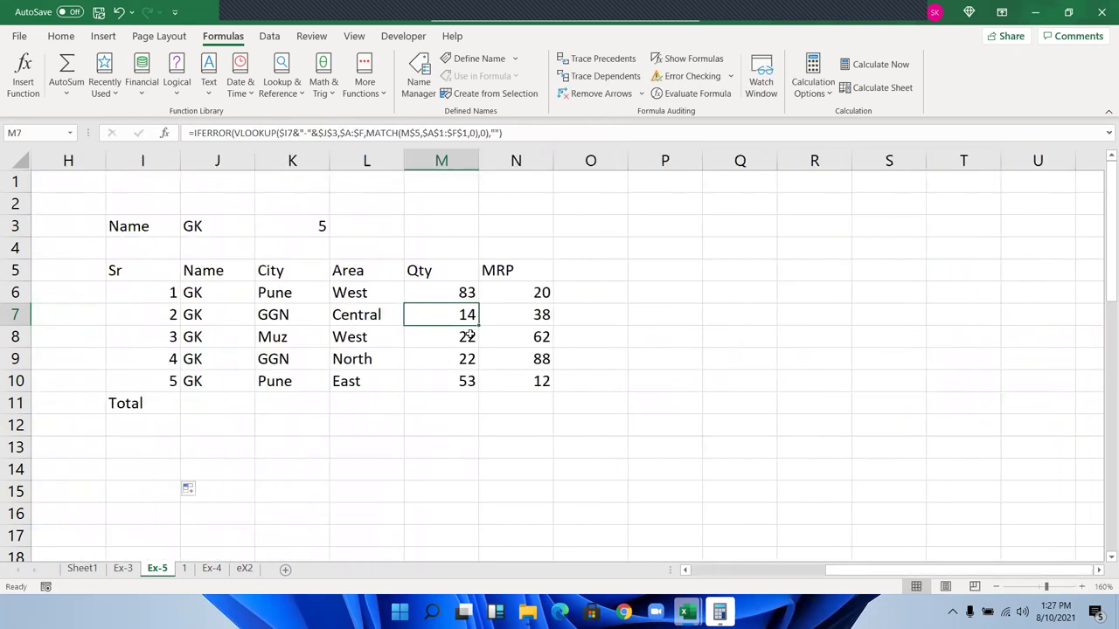
double_click(464, 315)
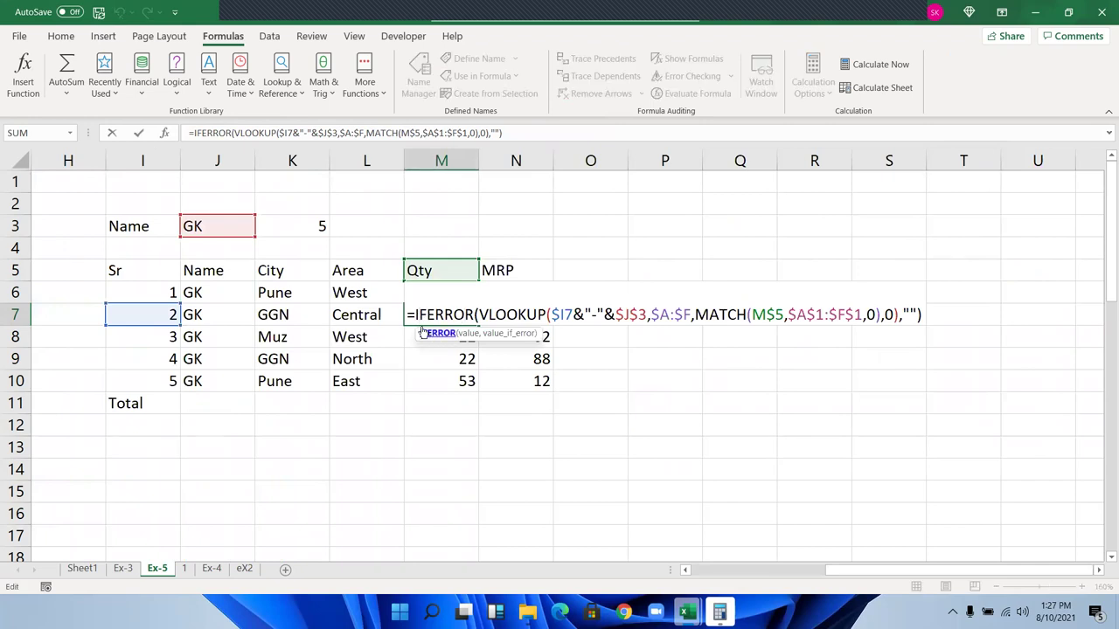
key("Home")
type("IF(I7=\"Total")
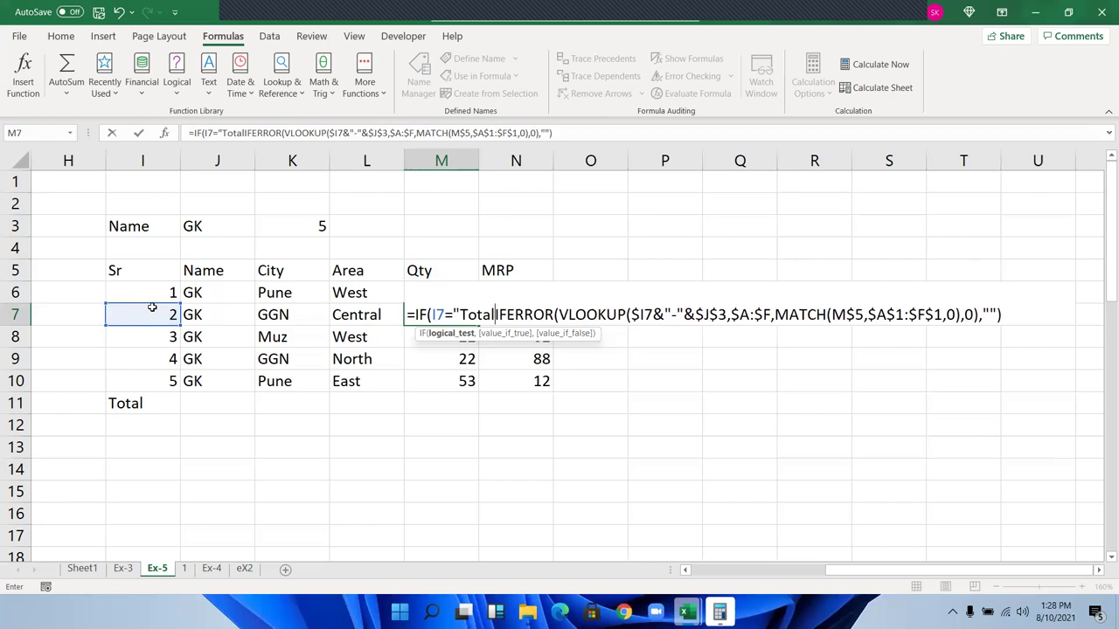
type("\",sum")
key("Tab")
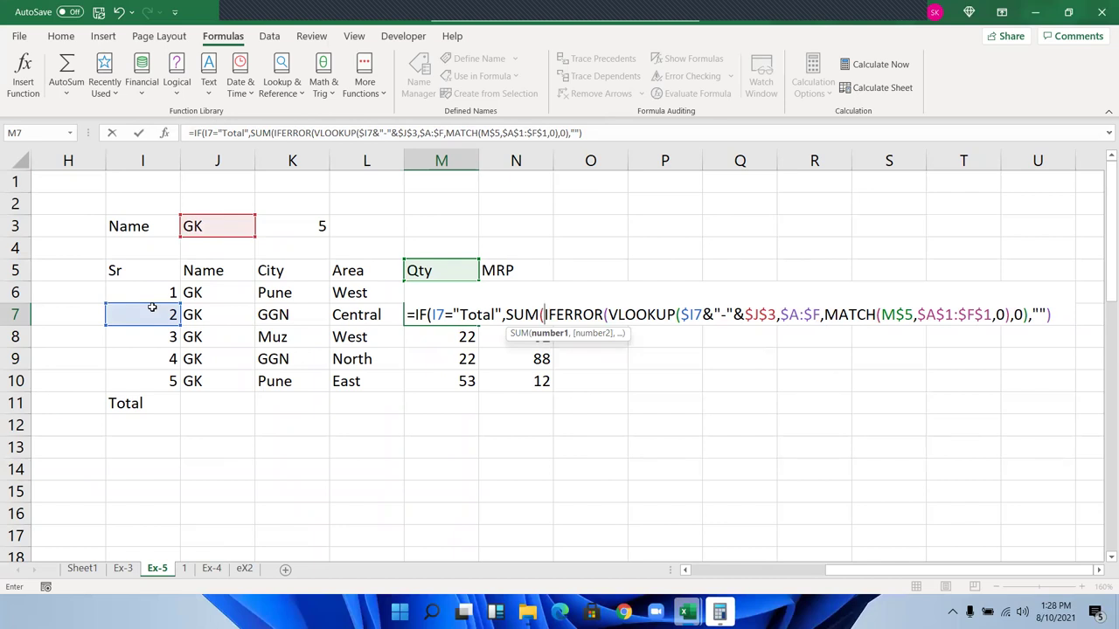
type("m")
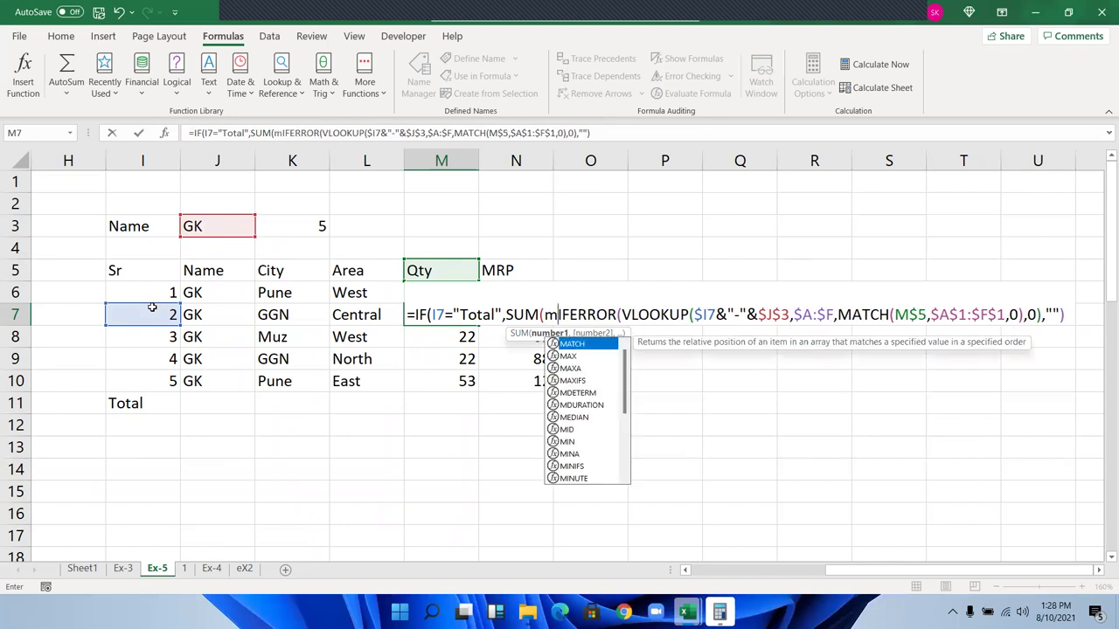
type("6:")
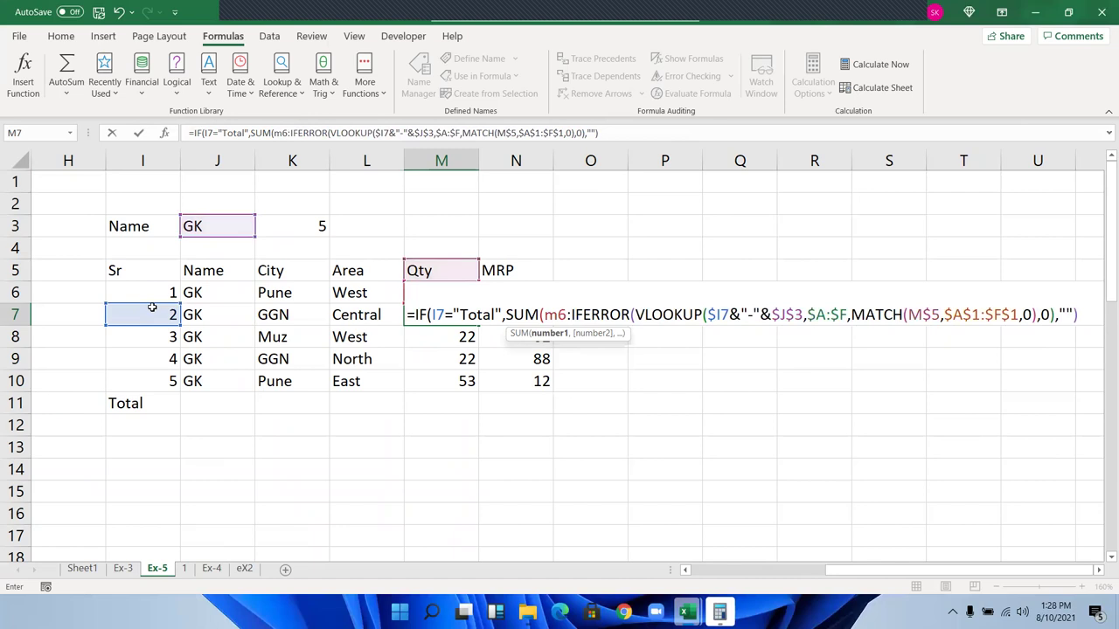
type("m6")
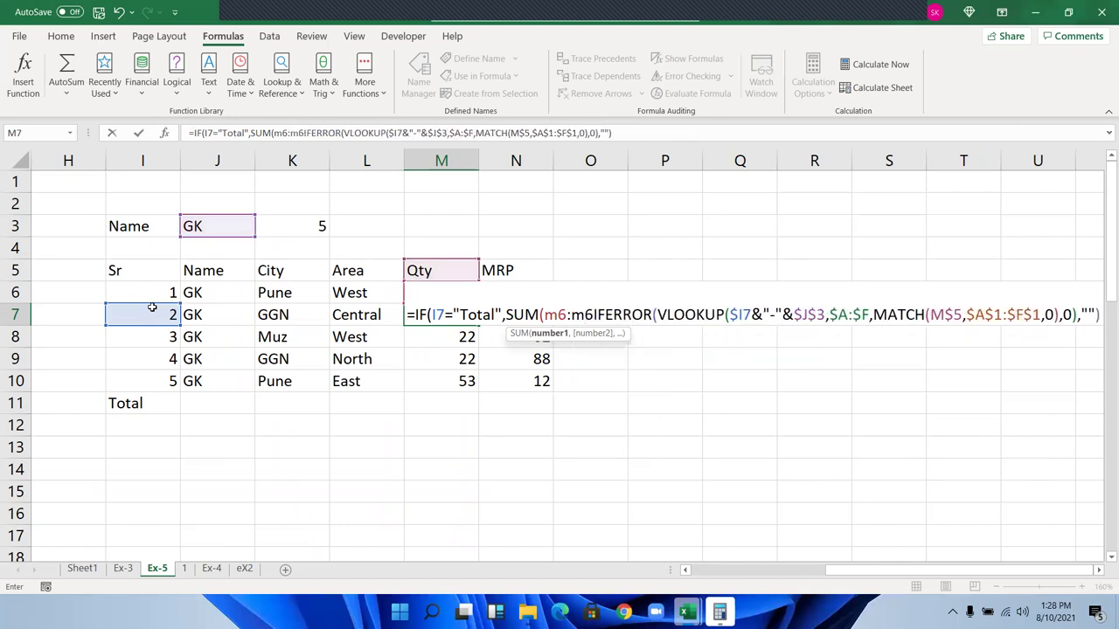
type("),")
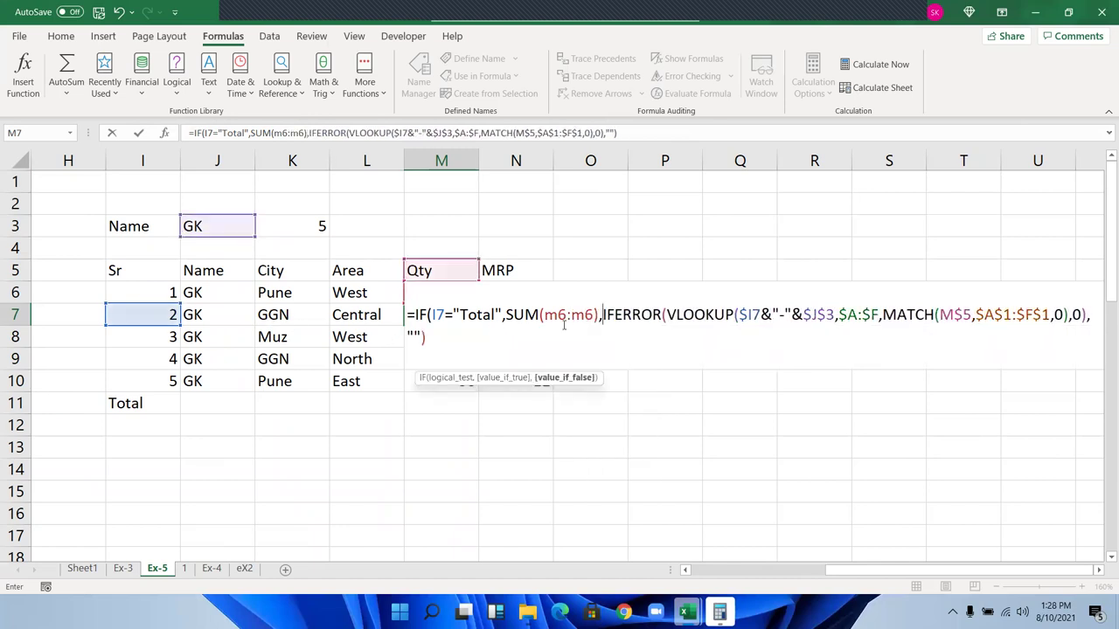
left_click(556, 316)
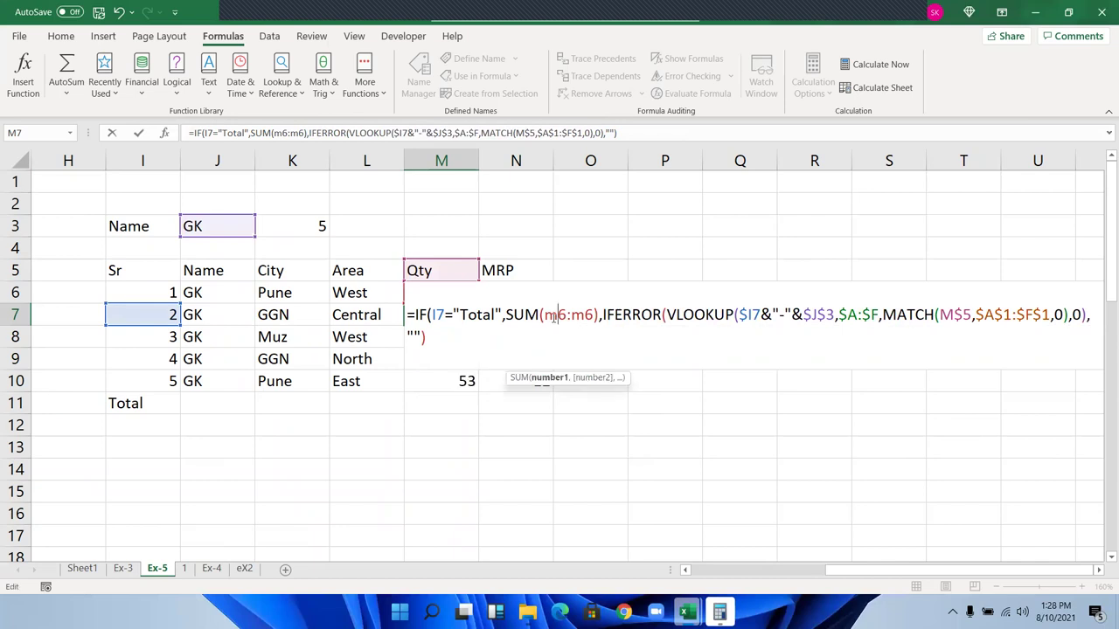
key("F4")
key("Return")
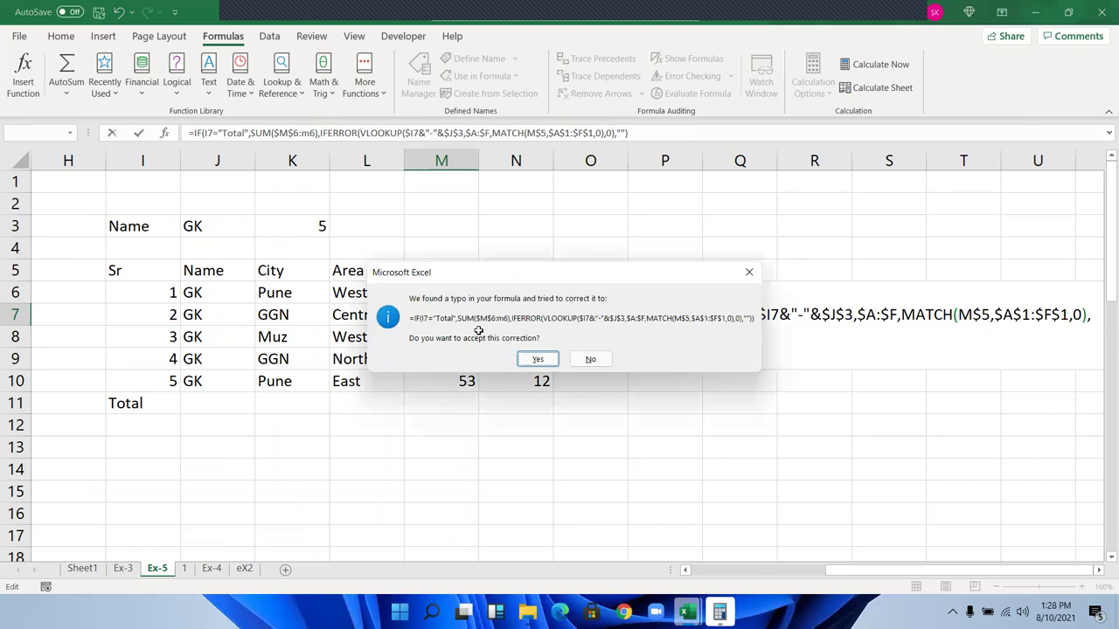
key("Return")
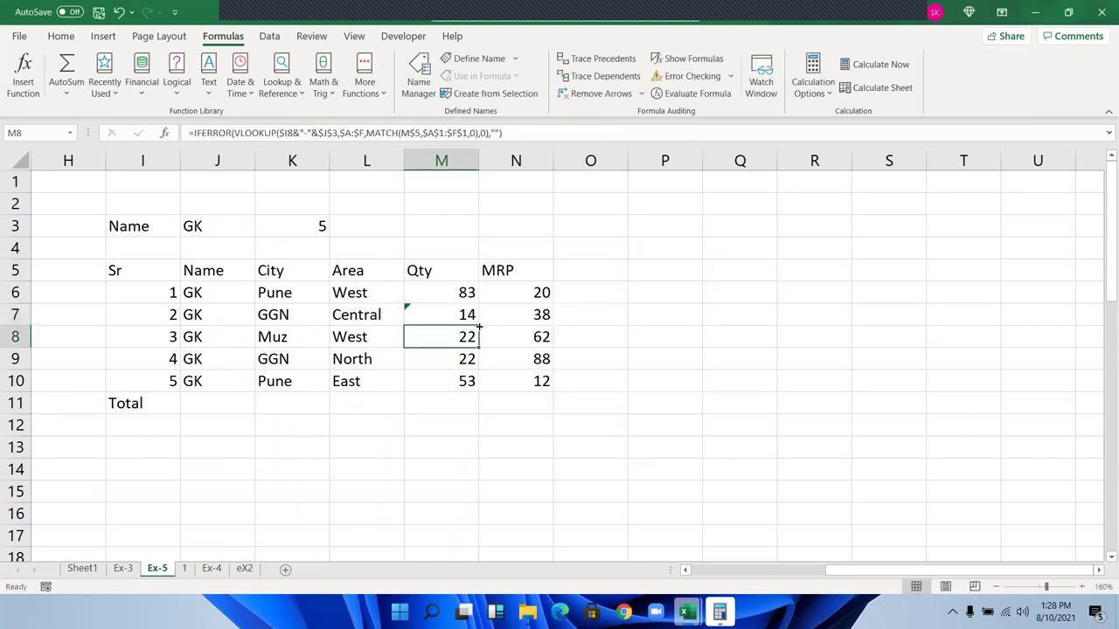
- Fill the M7 formula down to M14, ignore the inconsistent-formula warnings, and confirm the 194 total
left_click(478, 326)
left_click_drag(479, 325, 479, 479)
left_click(442, 402)
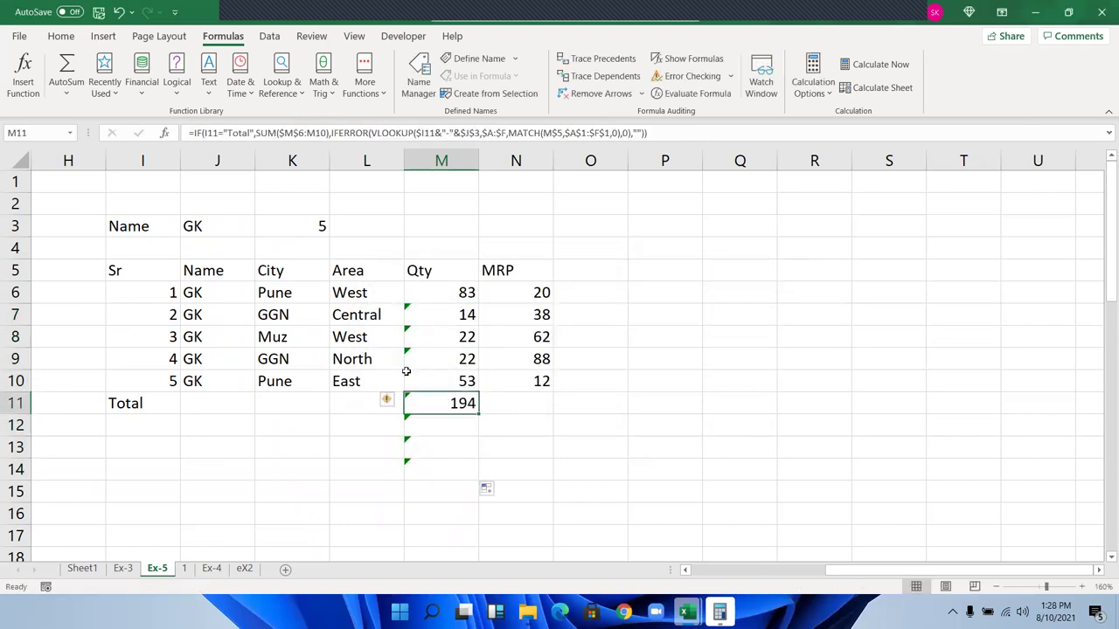
left_click(445, 322)
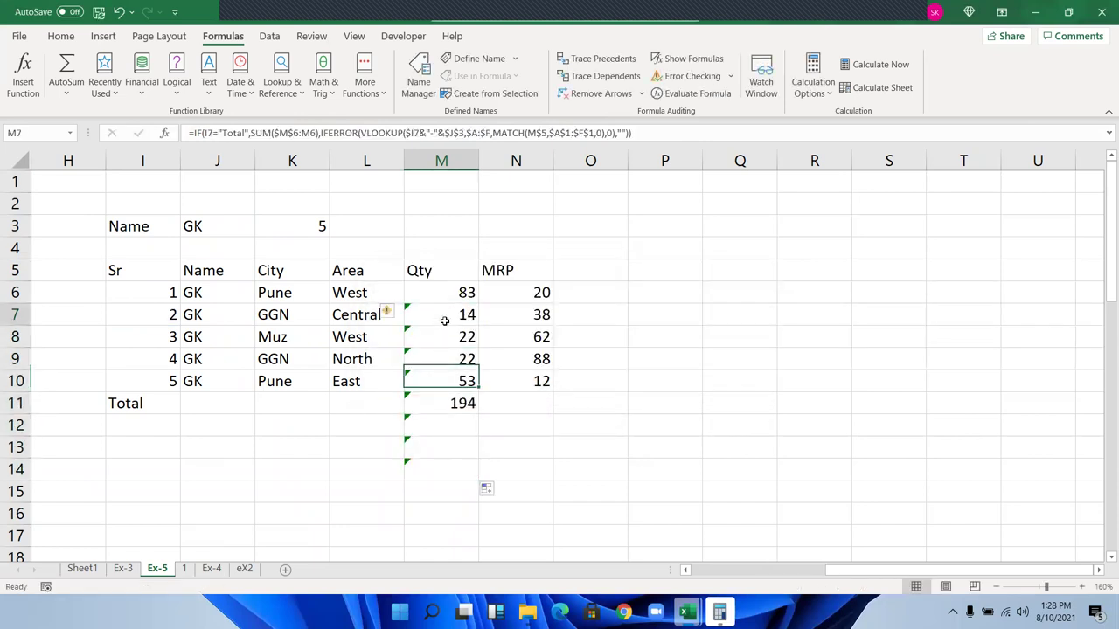
left_click(425, 463, "shift")
left_click(391, 315)
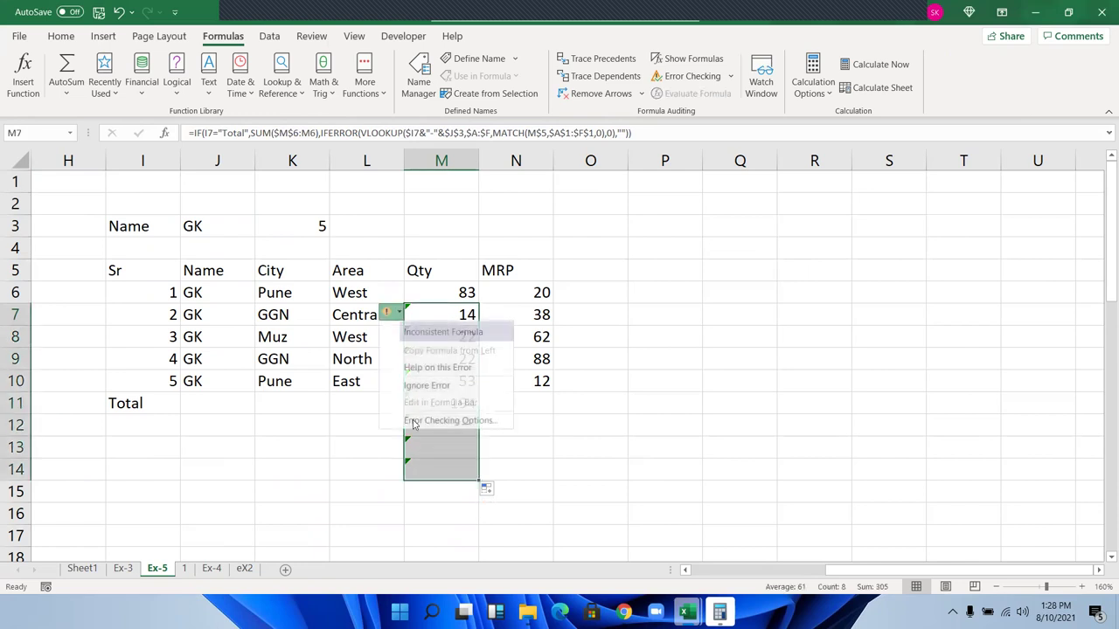
left_click(415, 382)
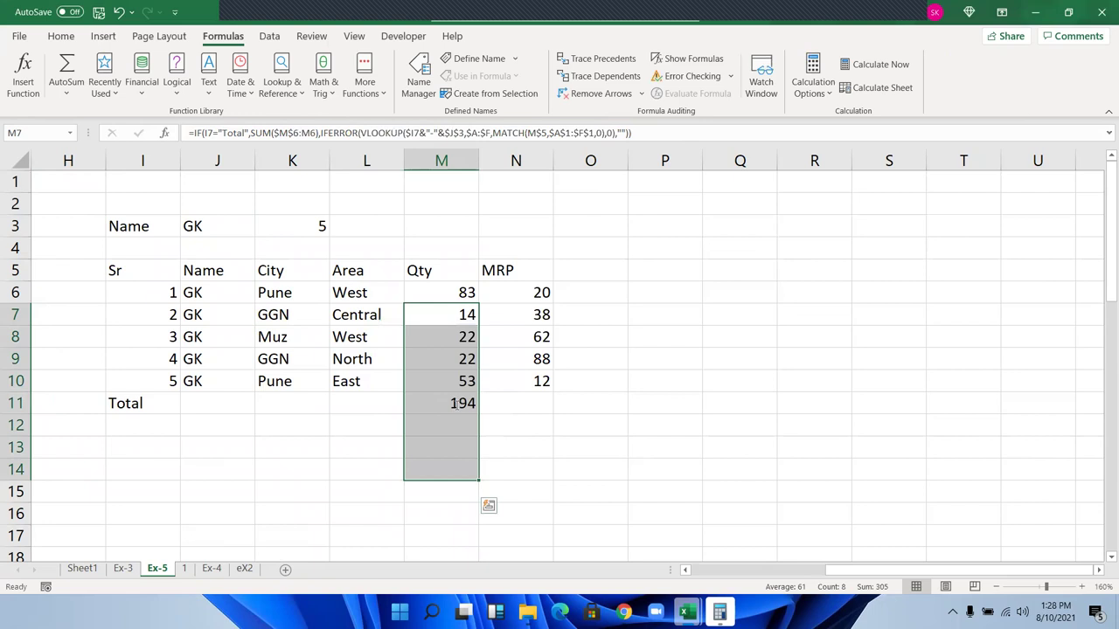
double_click(432, 411)
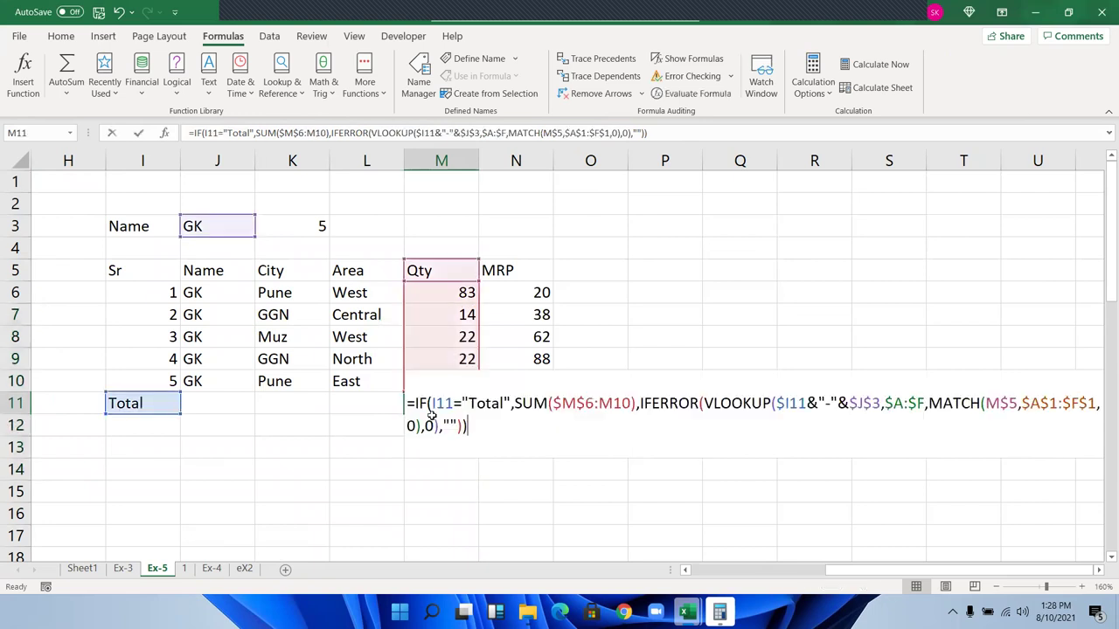
key("Escape")
left_click(179, 401)
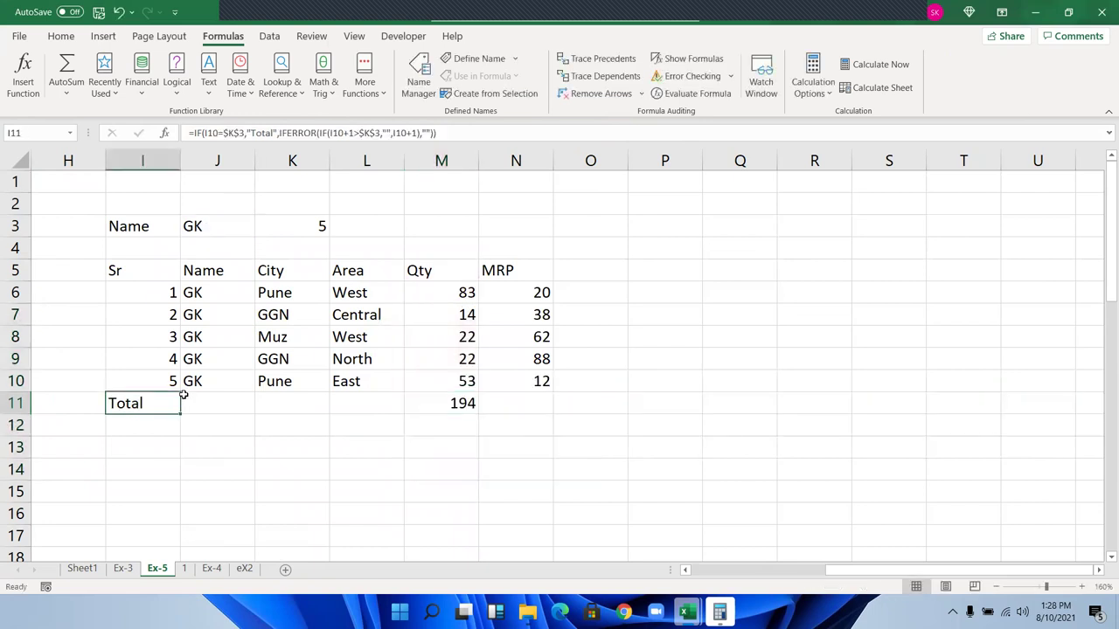
left_click(161, 340)
- Select and review the table ranges, from the headers and Total row down to row 14
left_click_drag(149, 288, 540, 382)
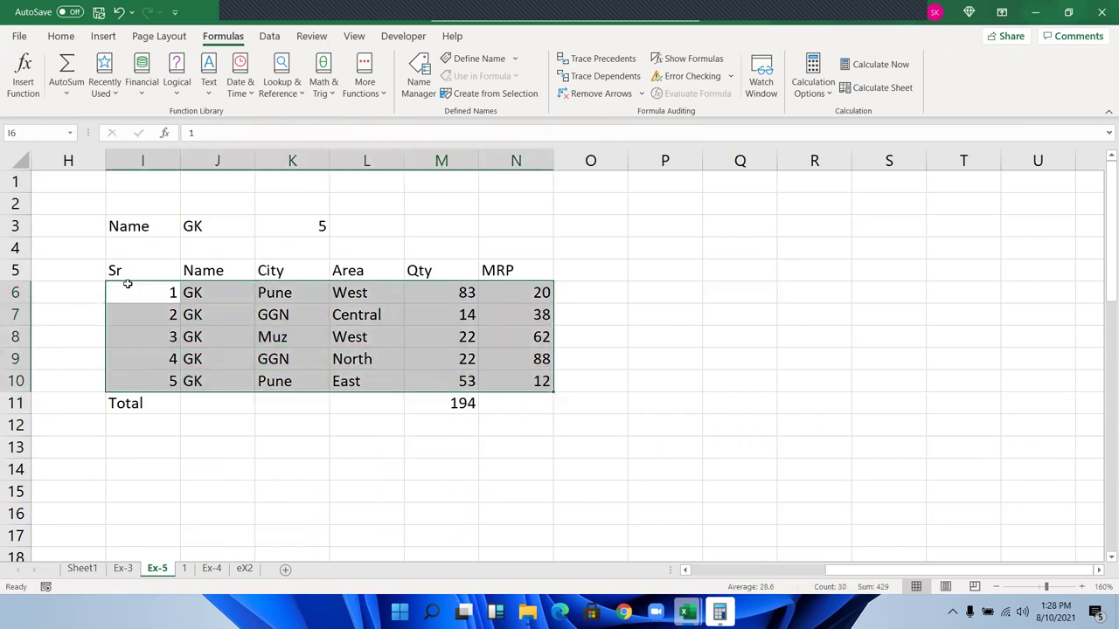
left_click_drag(140, 272, 542, 404)
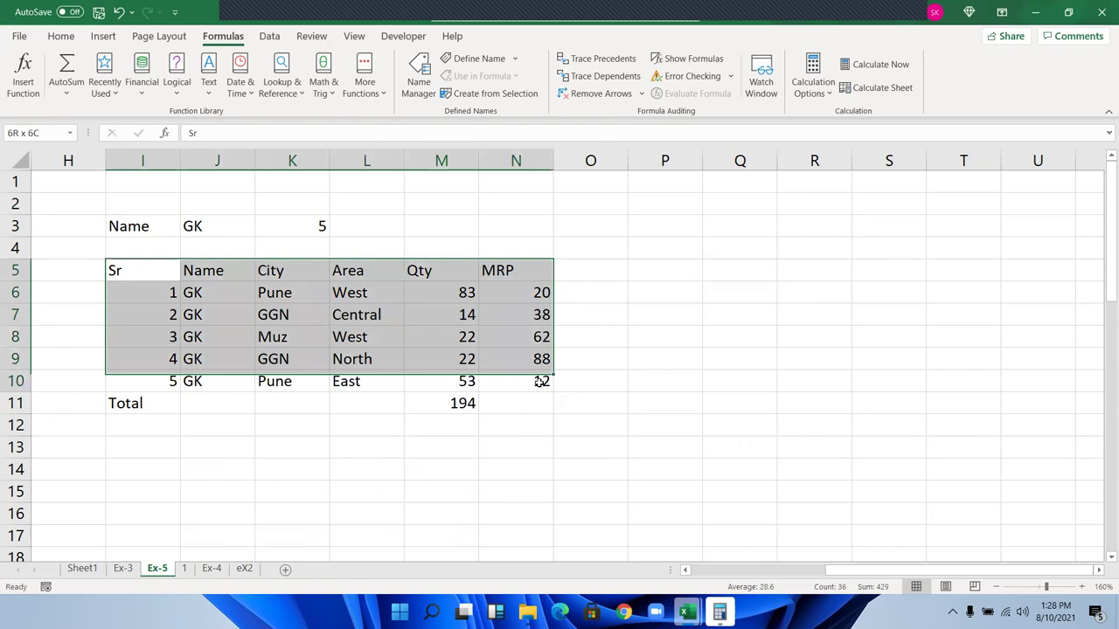
left_click(145, 454)
left_click(144, 461)
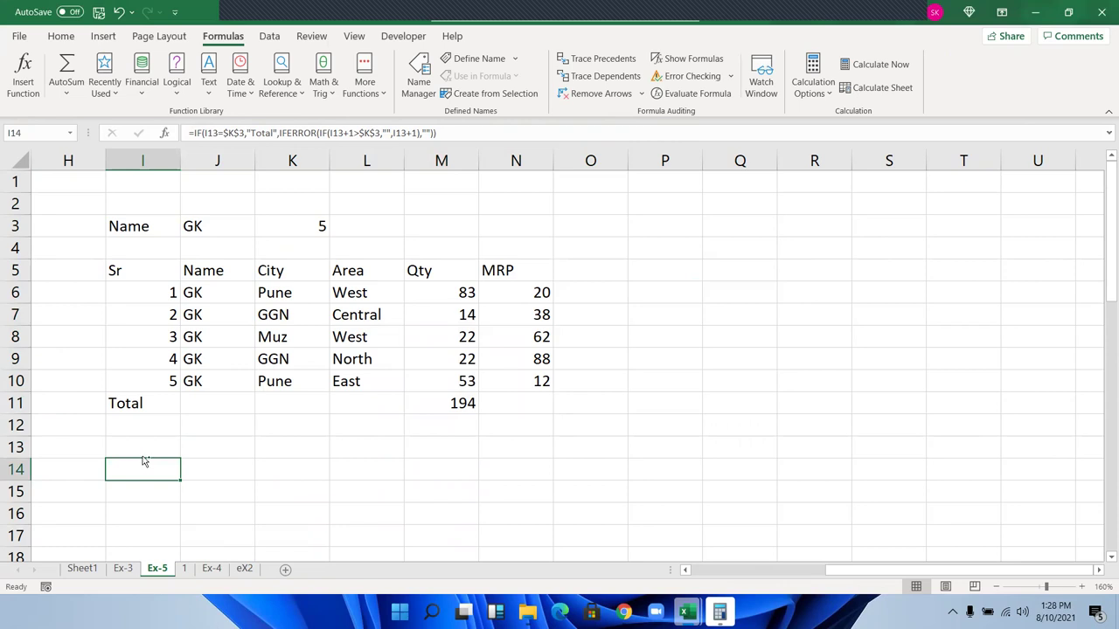
key("ctrl+Up")
key("ctrl+Up")
key("ctrl+Up")
key("Down")
key("Down")
key("ctrl+shift+Right")
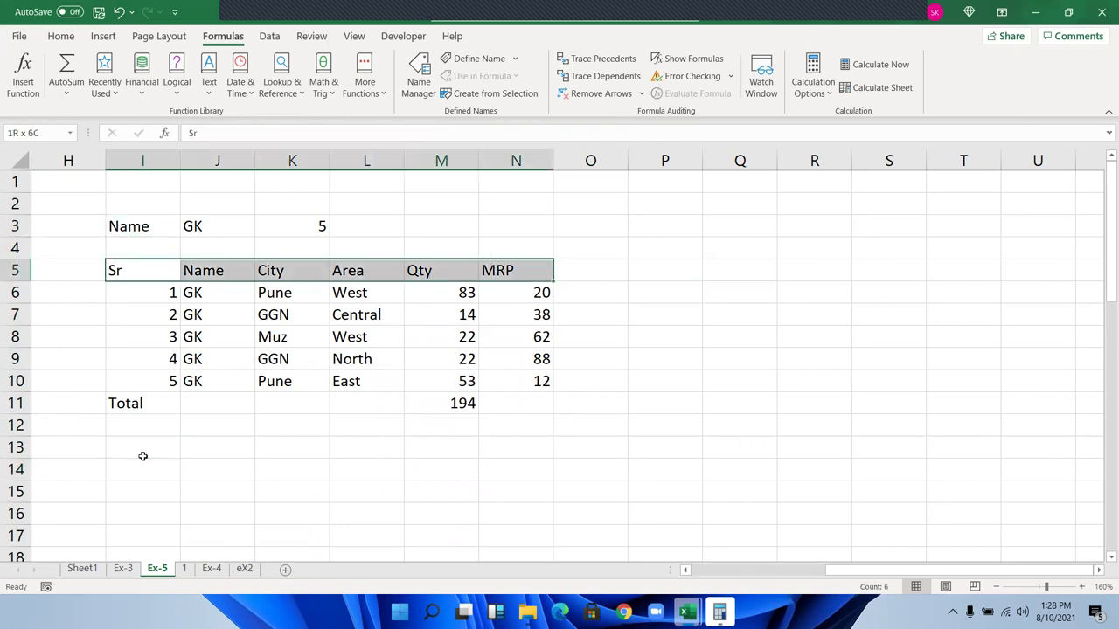
key("shift+Down")
key("shift+Down")
key("shift+Down")
key("shift+Down")
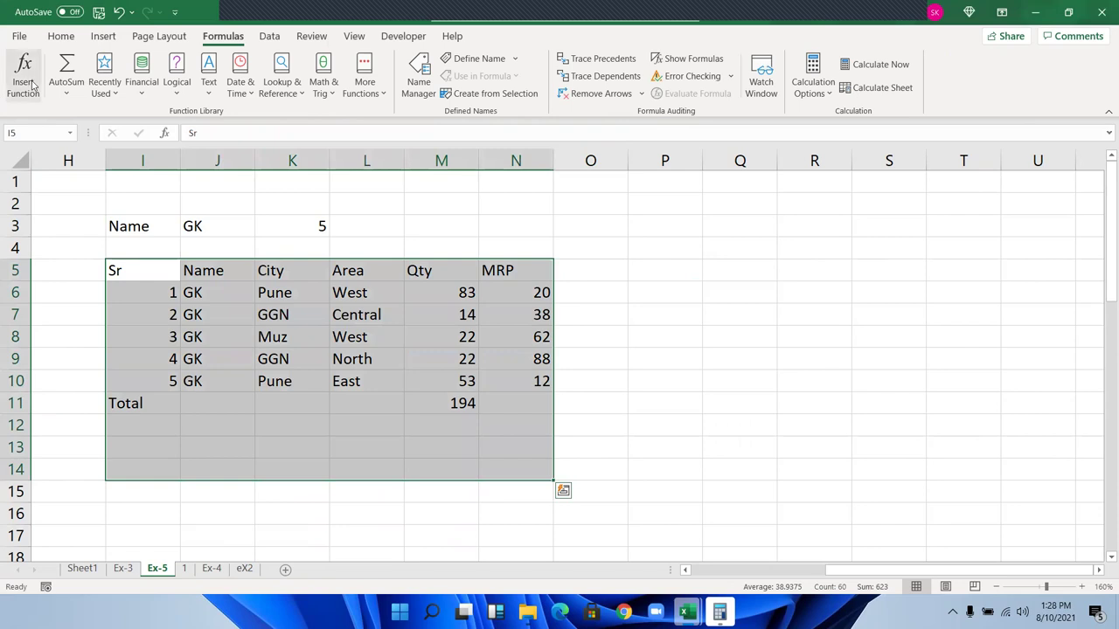
- Switch to the Home tab and reselect the table rows, ending on cell I6
left_click(61, 35)
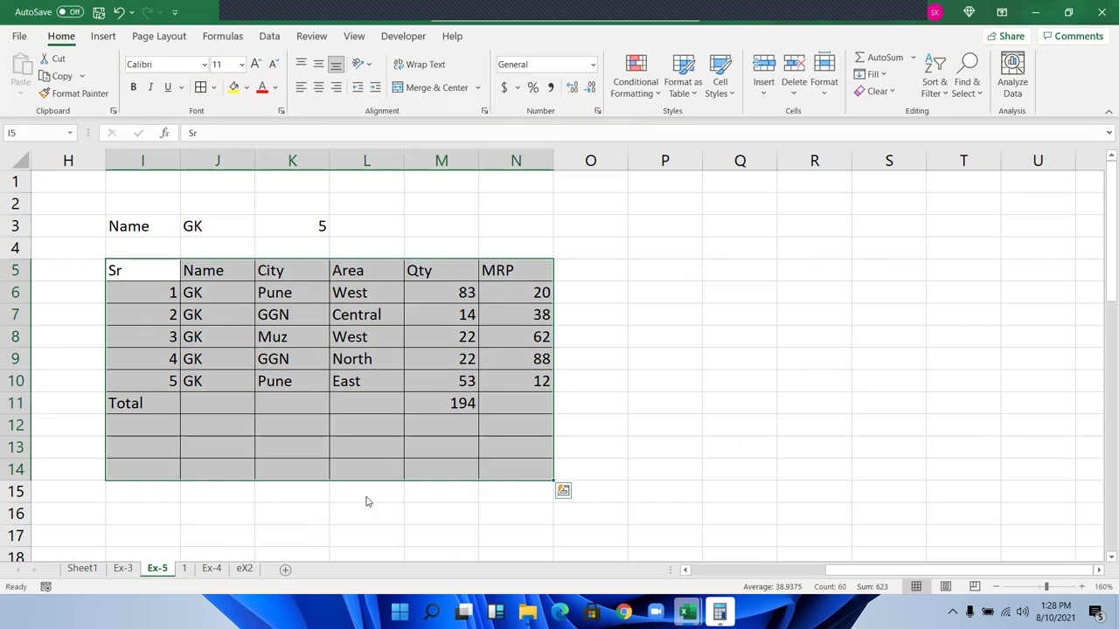
left_click_drag(175, 403, 376, 403)
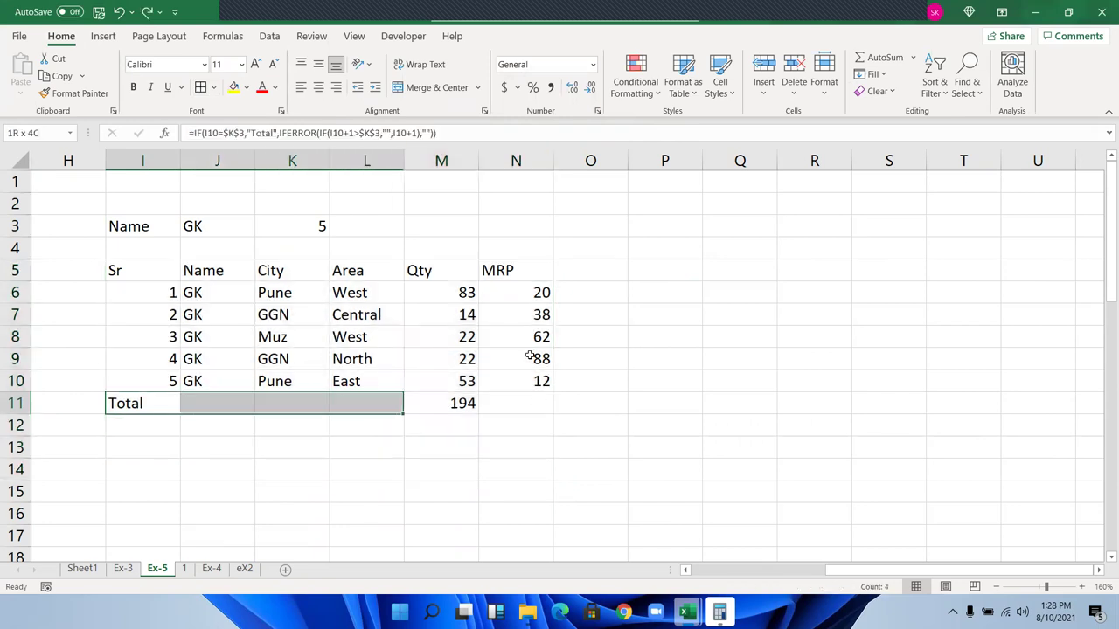
left_click_drag(530, 356, 156, 293)
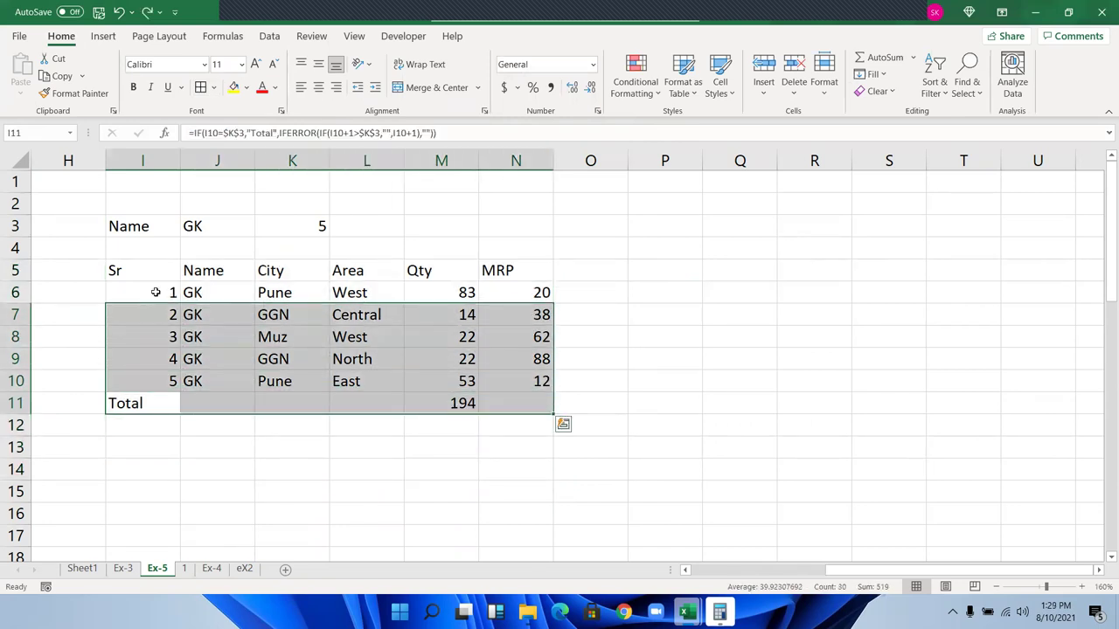
left_click(155, 293)
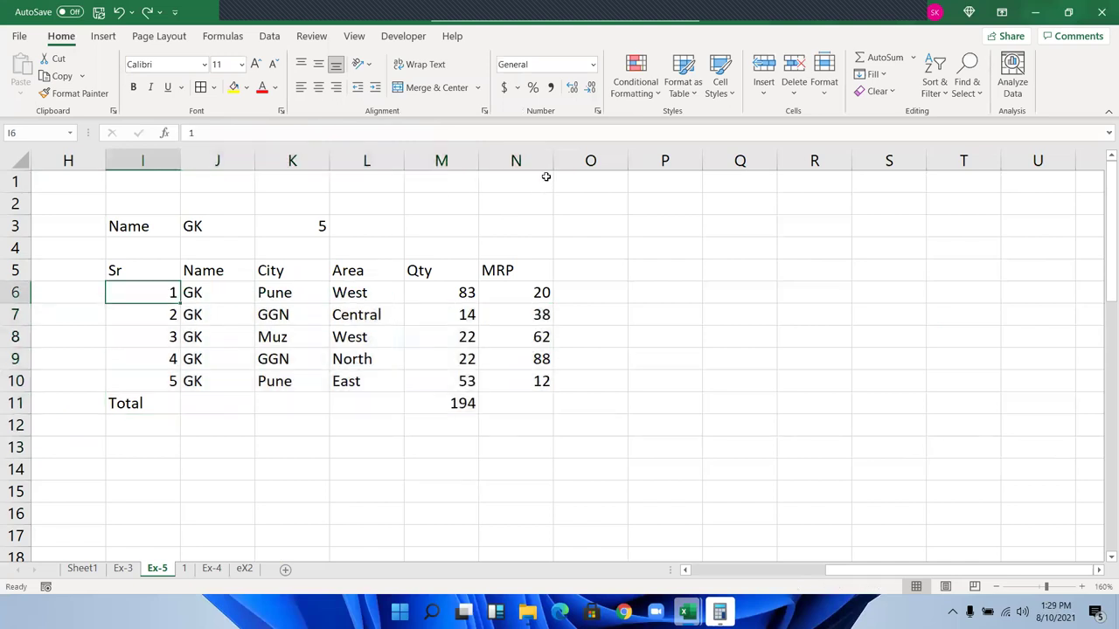
- Add a formula rule =$I6<>"" with an outline border, then paint it from I6 across I6:N16
left_click(647, 100)
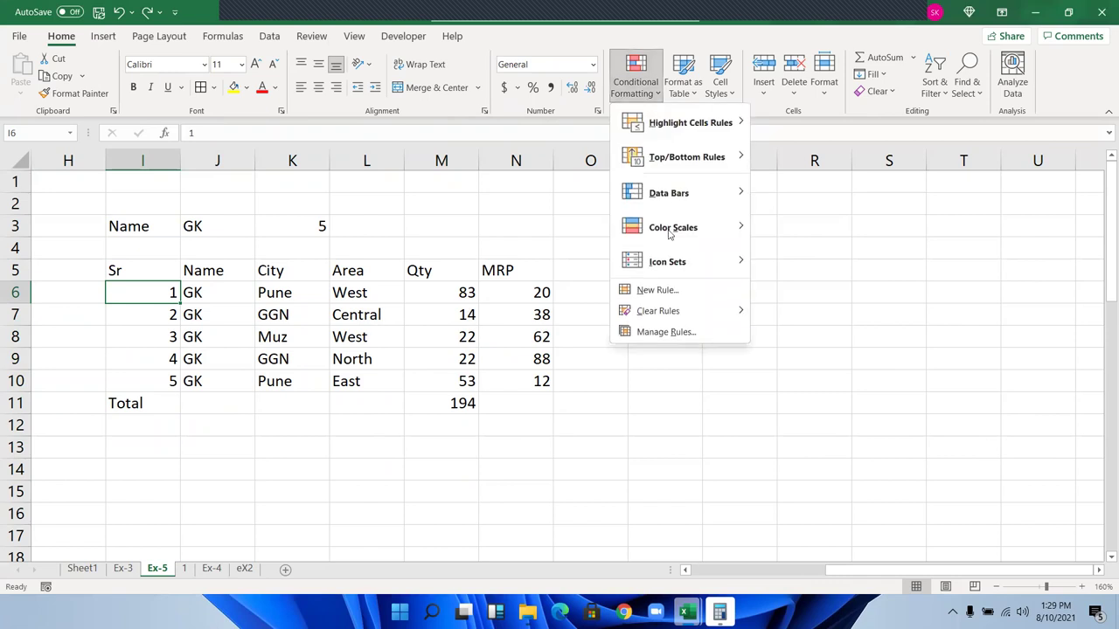
key("Escape")
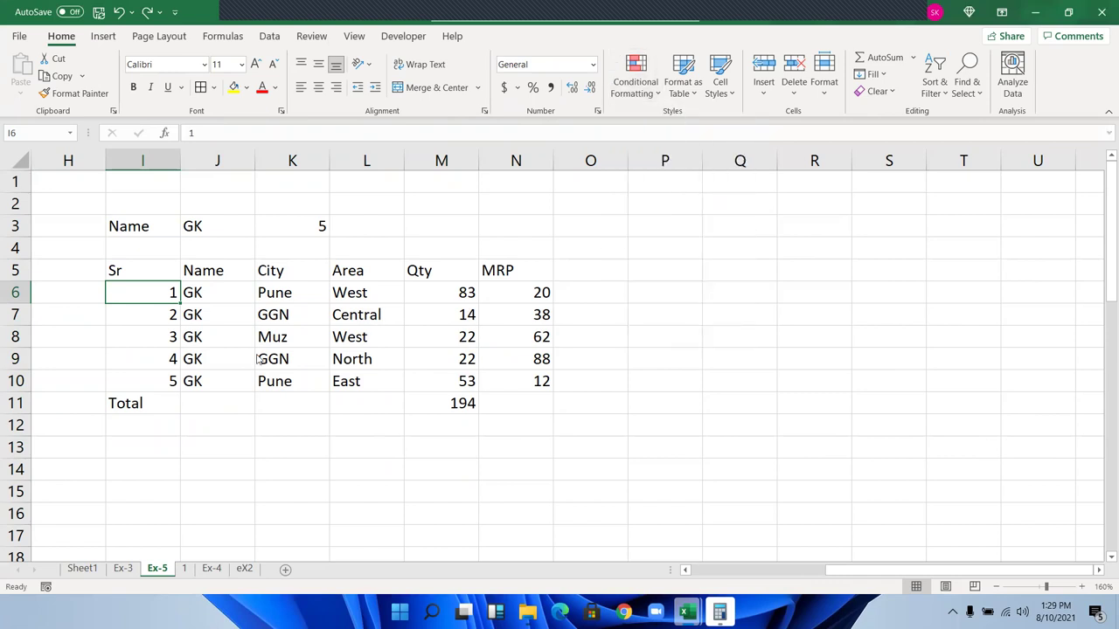
left_click(320, 351)
left_click(393, 408)
type("=")
left_click(148, 291)
type("<>\"\"")
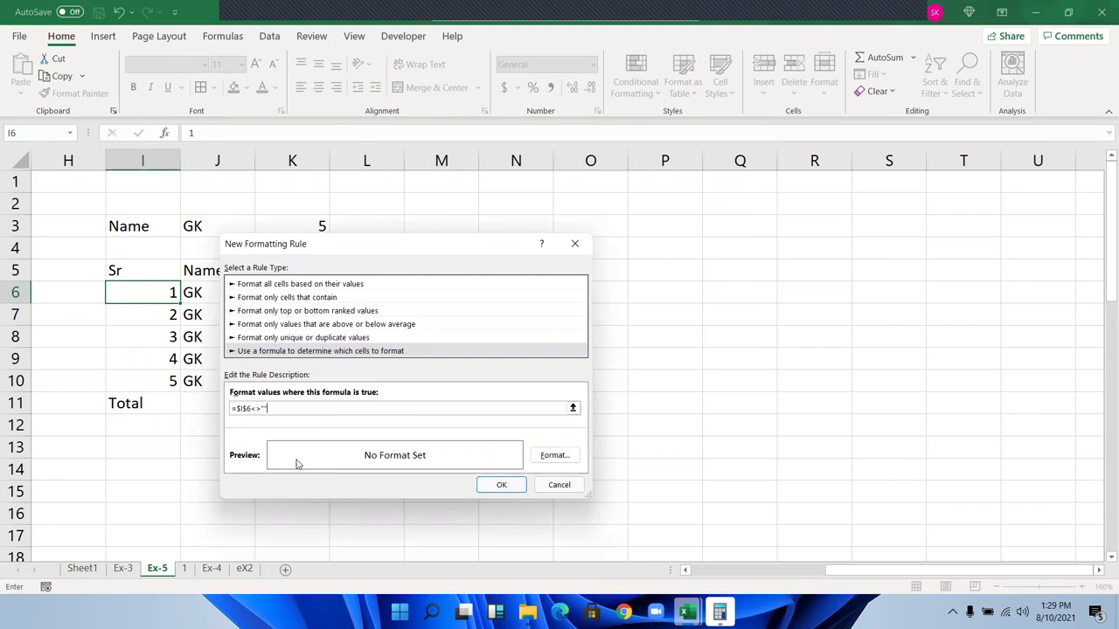
left_click(246, 408)
key("BackSpace")
key("BackSpace")
left_click(554, 456)
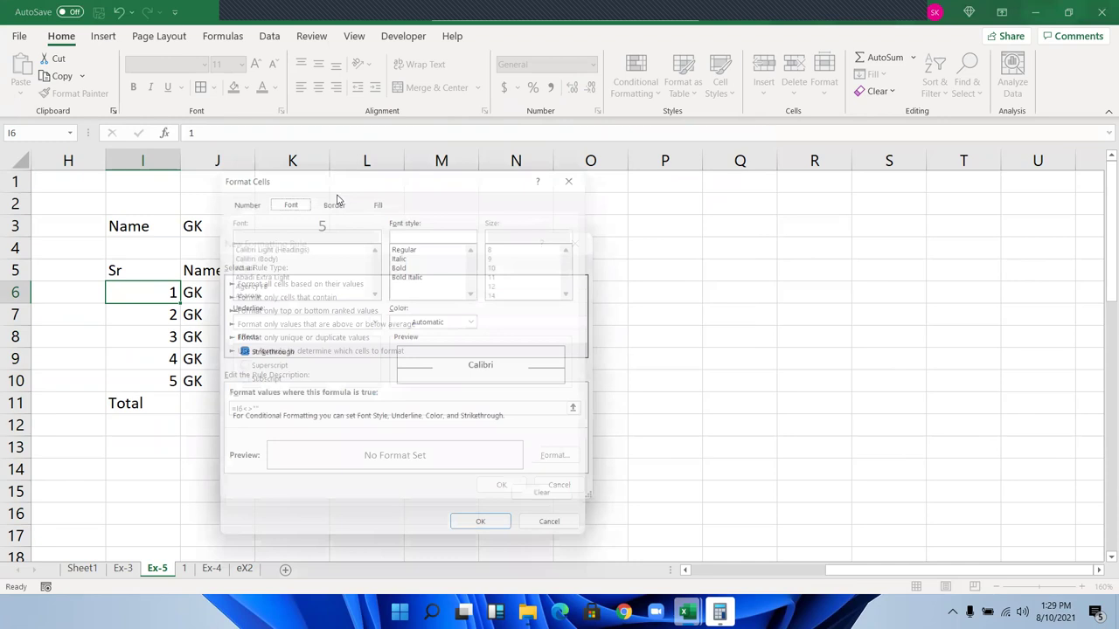
left_click(333, 196)
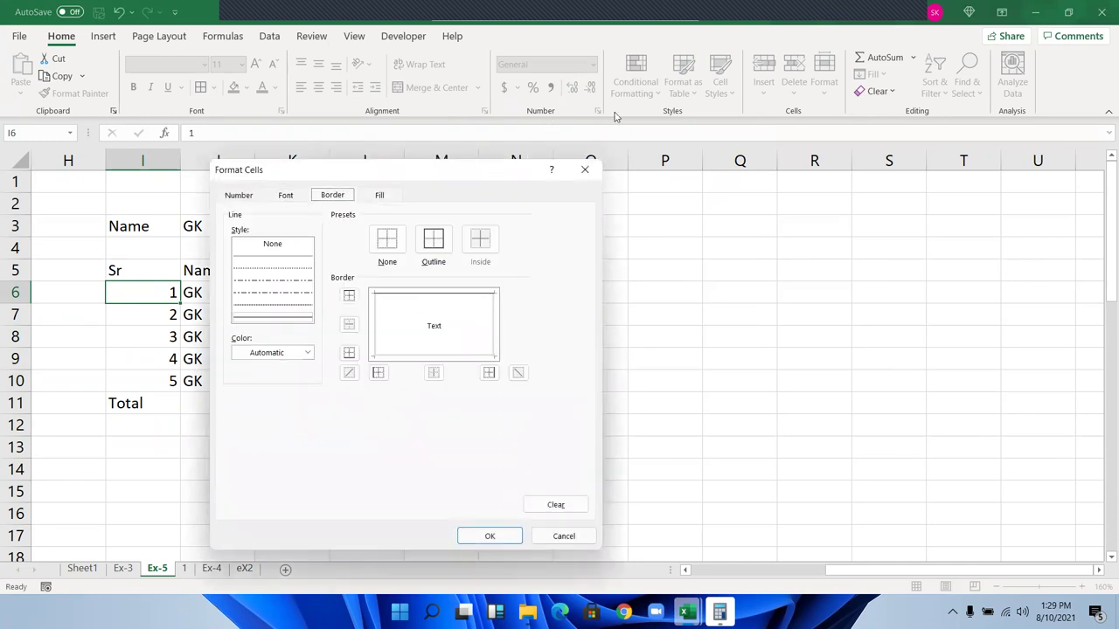
key("Escape")
key("Escape")
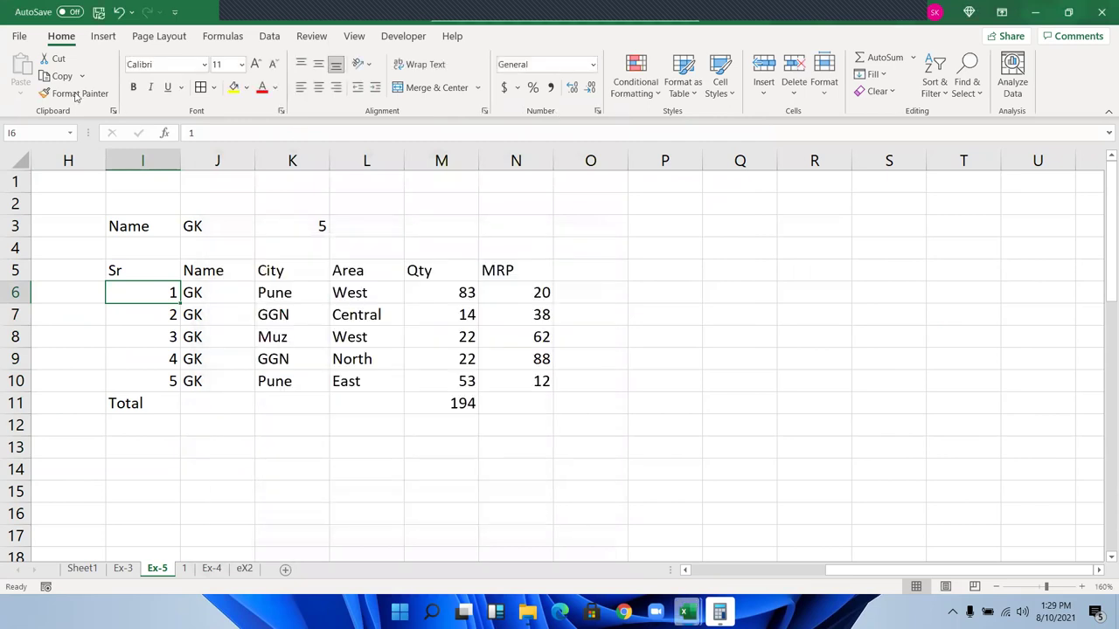
left_click(76, 94)
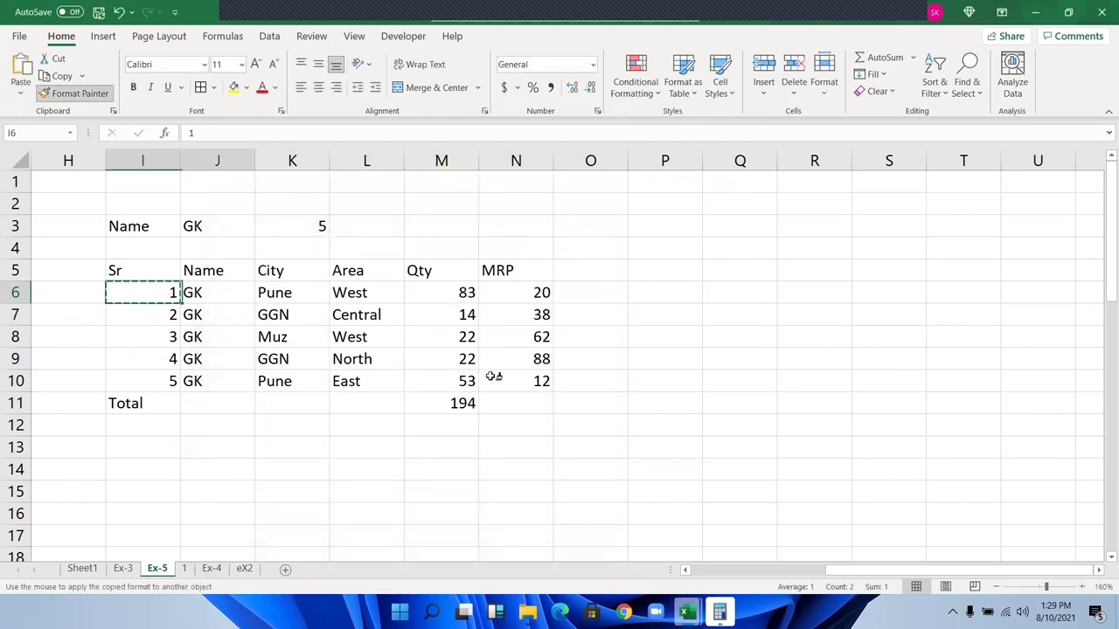
mouse_move(142, 293)
left_mouse_down()
mouse_move(350, 454)
mouse_move(307, 441)
left_mouse_up()
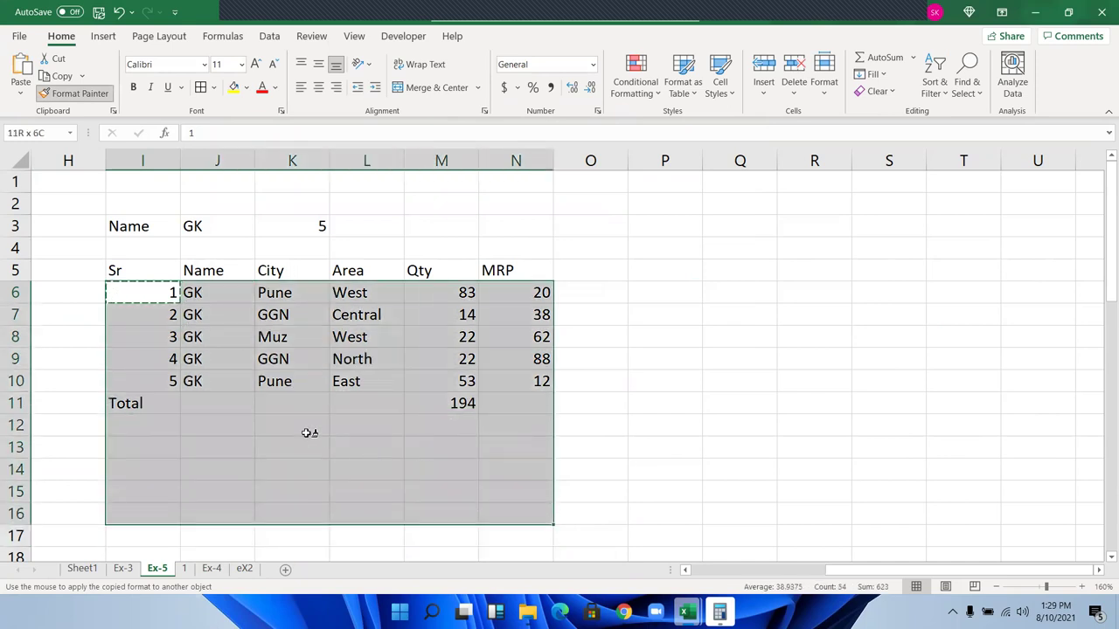
- Enter a lookup name in J3, then check the header row I5:N5 and the M14 formula
left_click(214, 229)
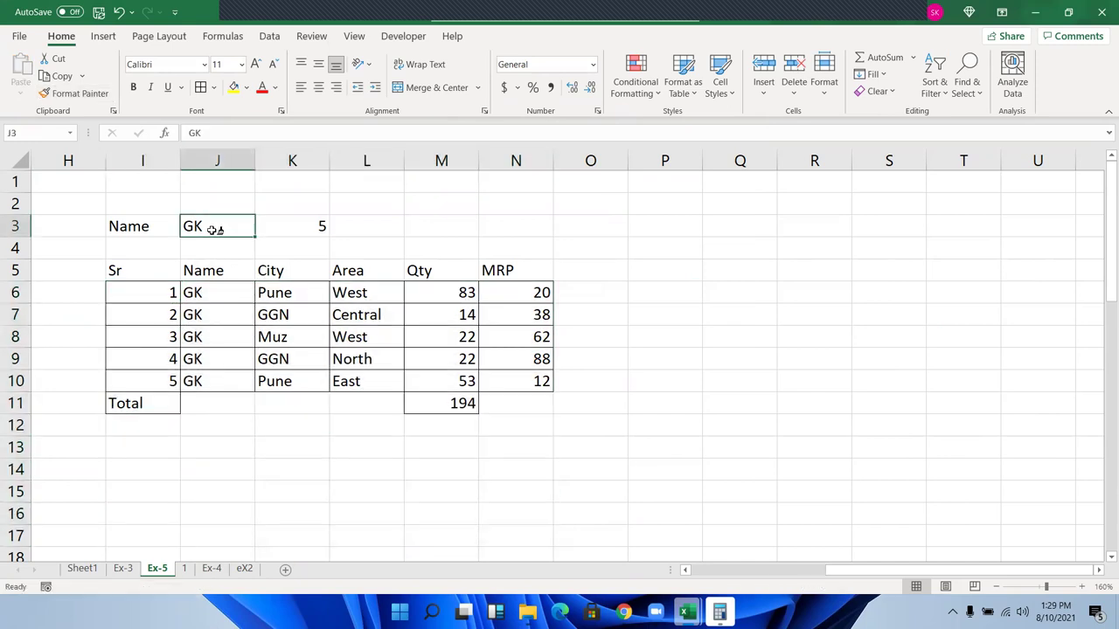
type("Inder")
key("Return")
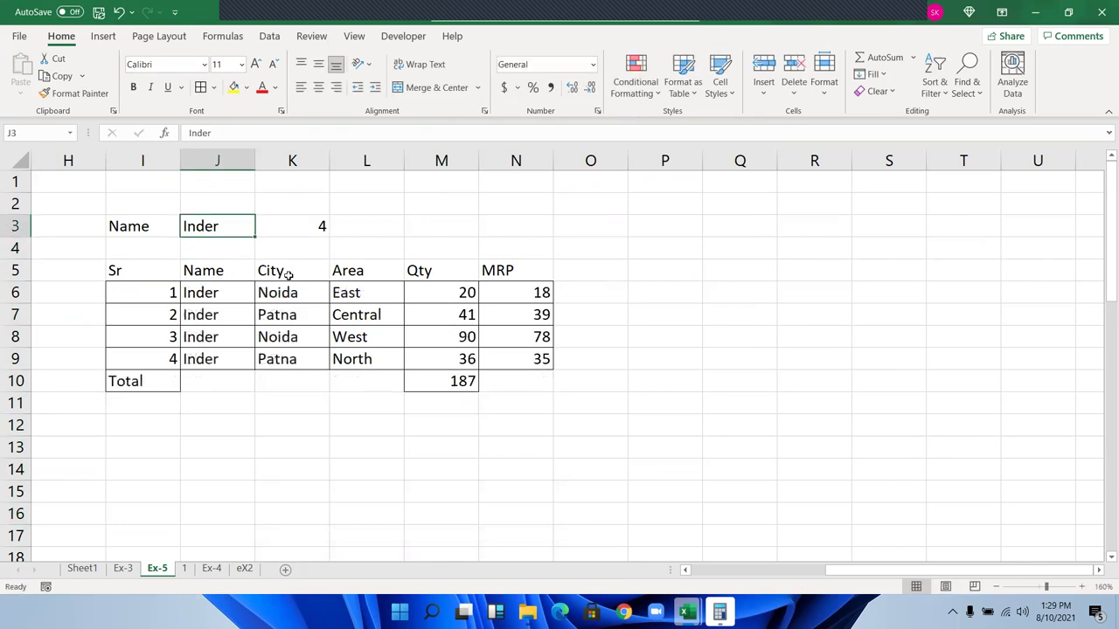
left_click(175, 270)
key("ctrl+shift+Right")
left_click(443, 460)
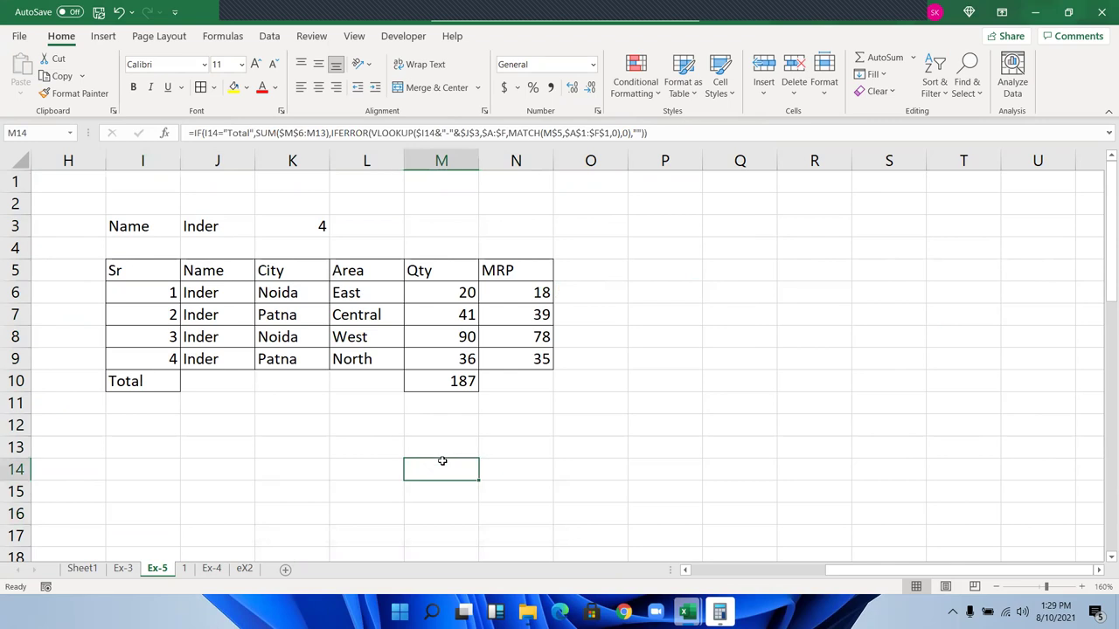
- Replace the J3 name with another person's, then check the count, lookup and Total formulas
left_click(202, 229)
type("Puja")
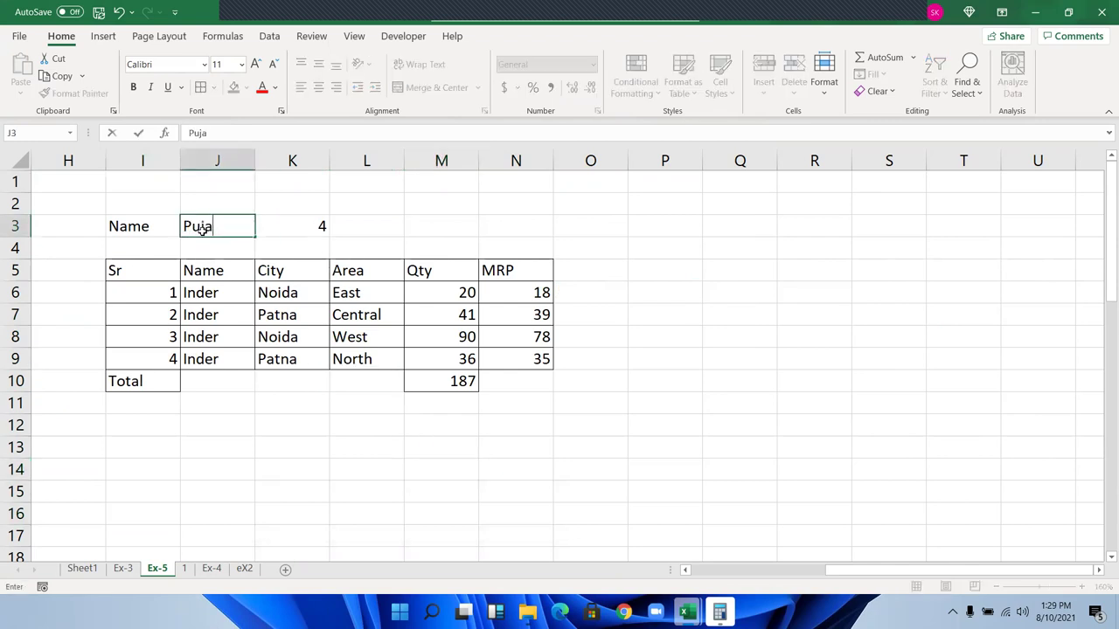
key("Return")
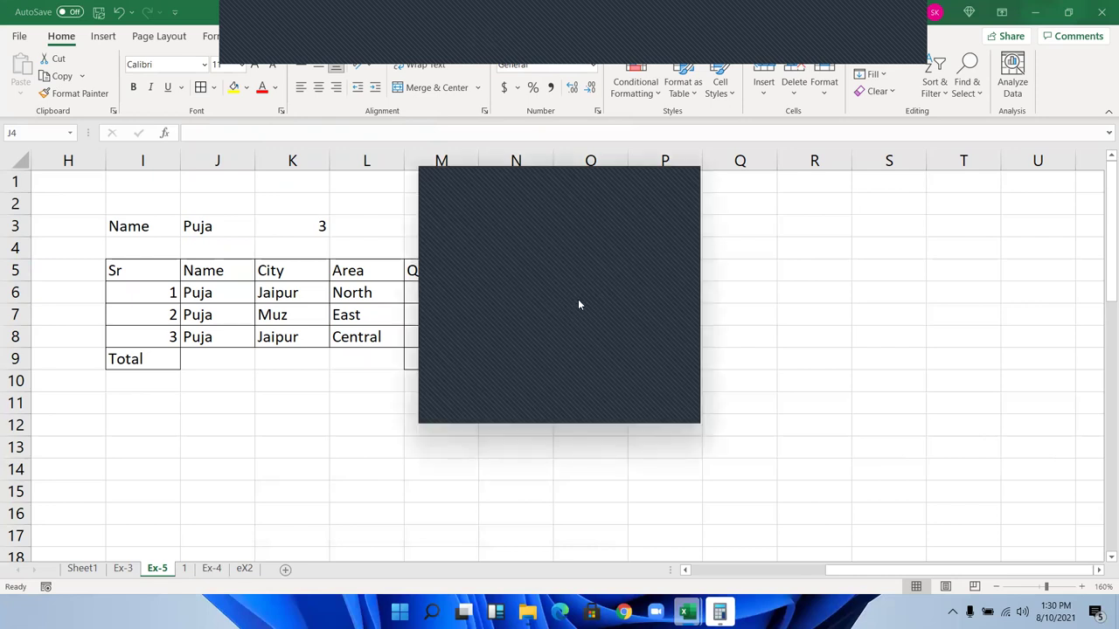
left_click(681, 171)
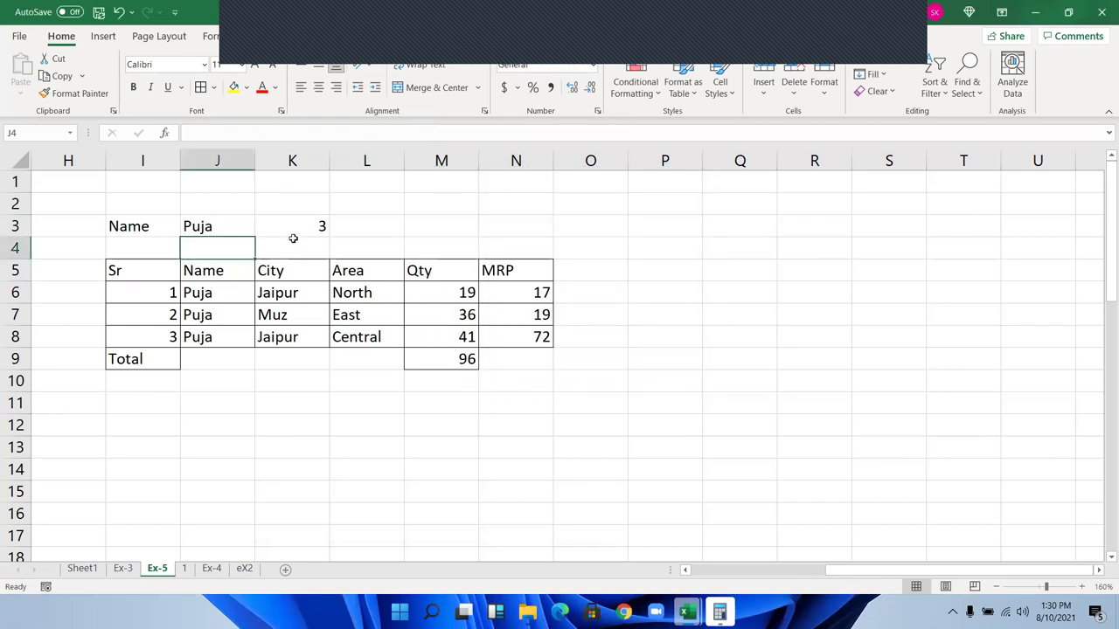
left_click(295, 229)
left_click(198, 227)
key("Right")
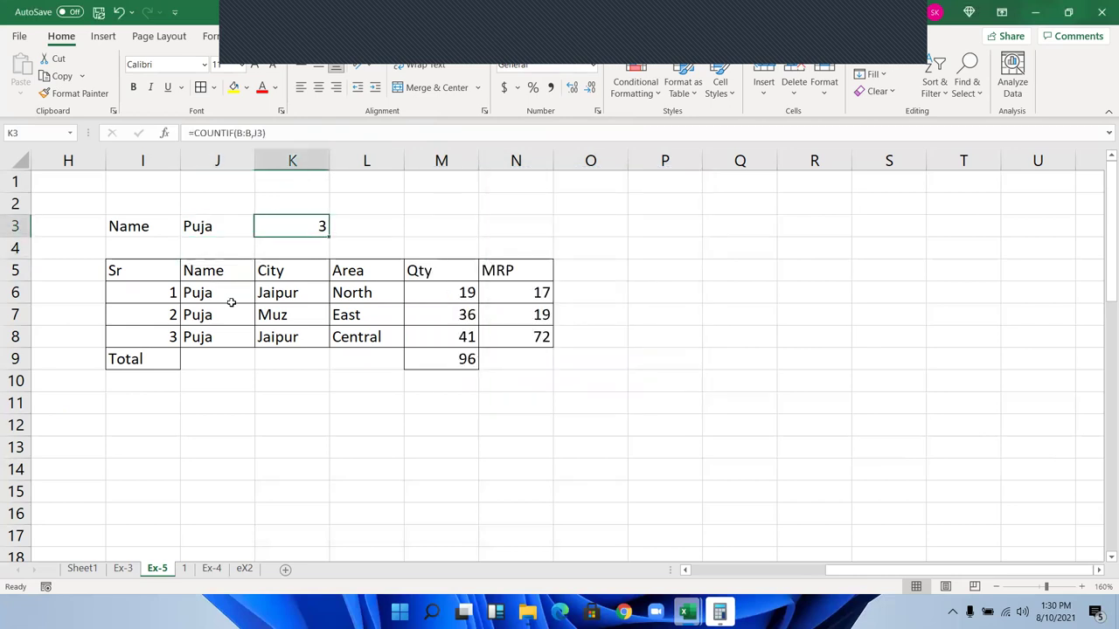
left_click_drag(230, 300, 232, 319)
left_click(196, 341)
left_click(154, 367)
left_click(131, 295)
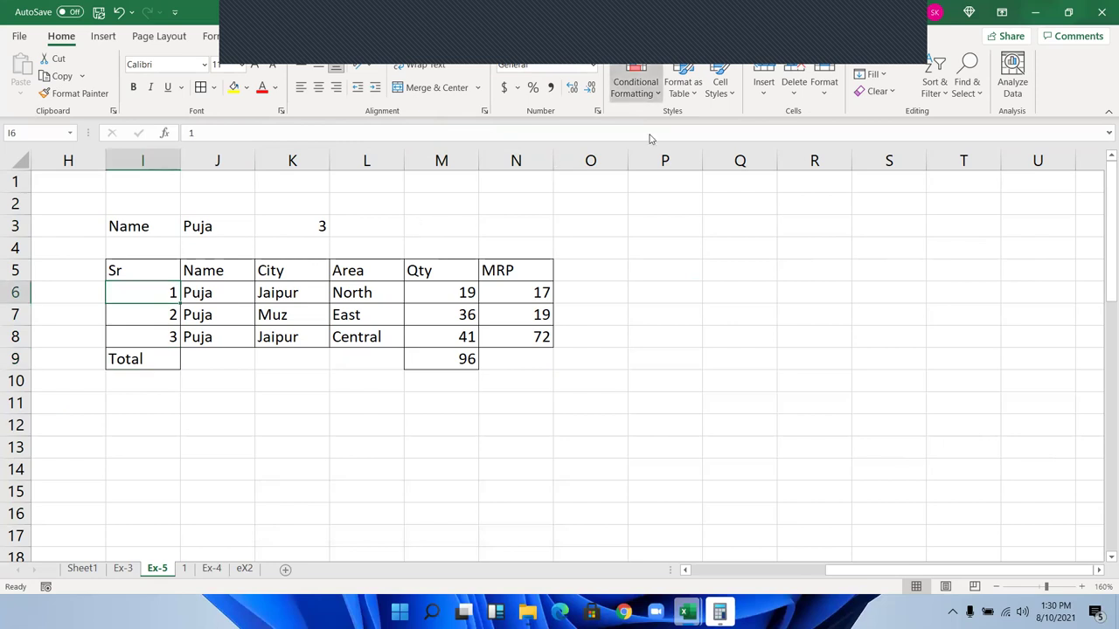
- Add a conditional formatting rule =$I6="Total" that makes matching rows bold
left_click(635, 83)
left_click(663, 289)
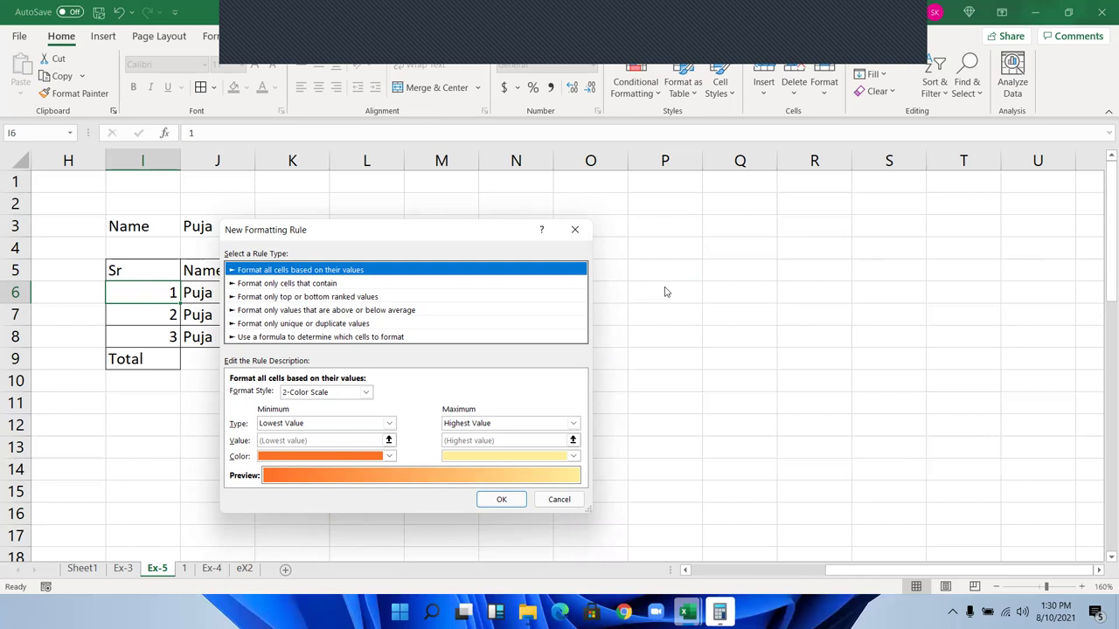
left_click(261, 337)
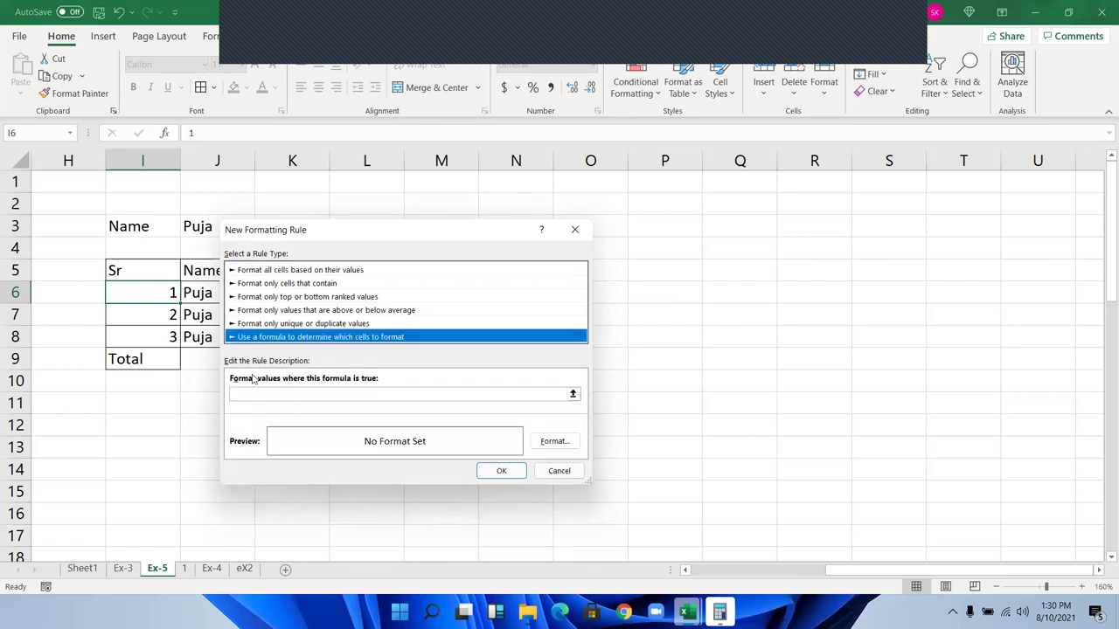
left_click(247, 396)
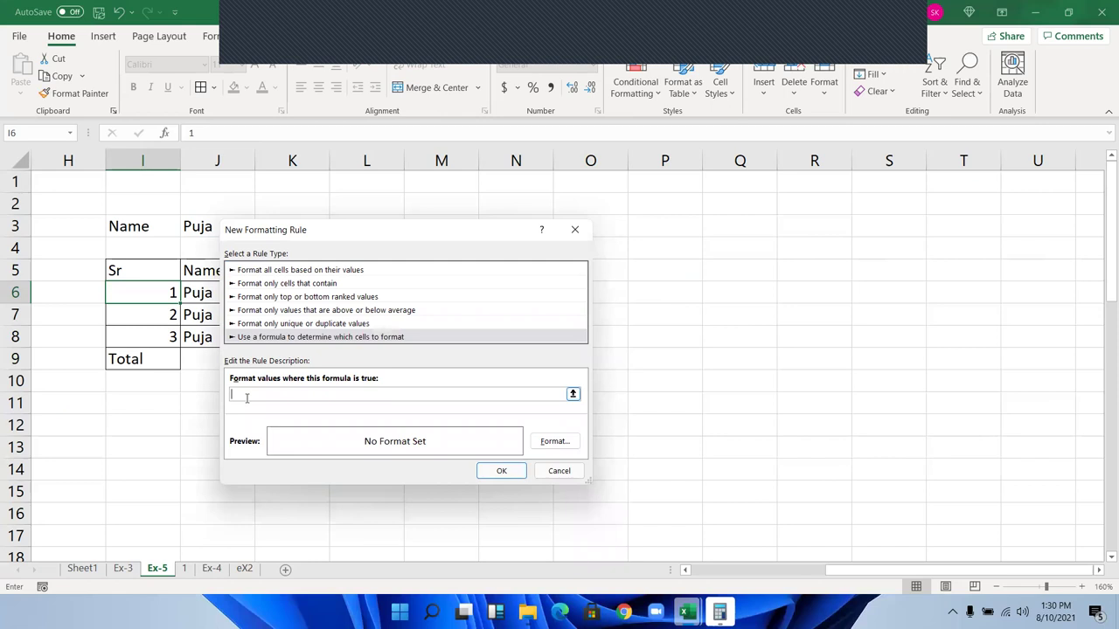
type("=")
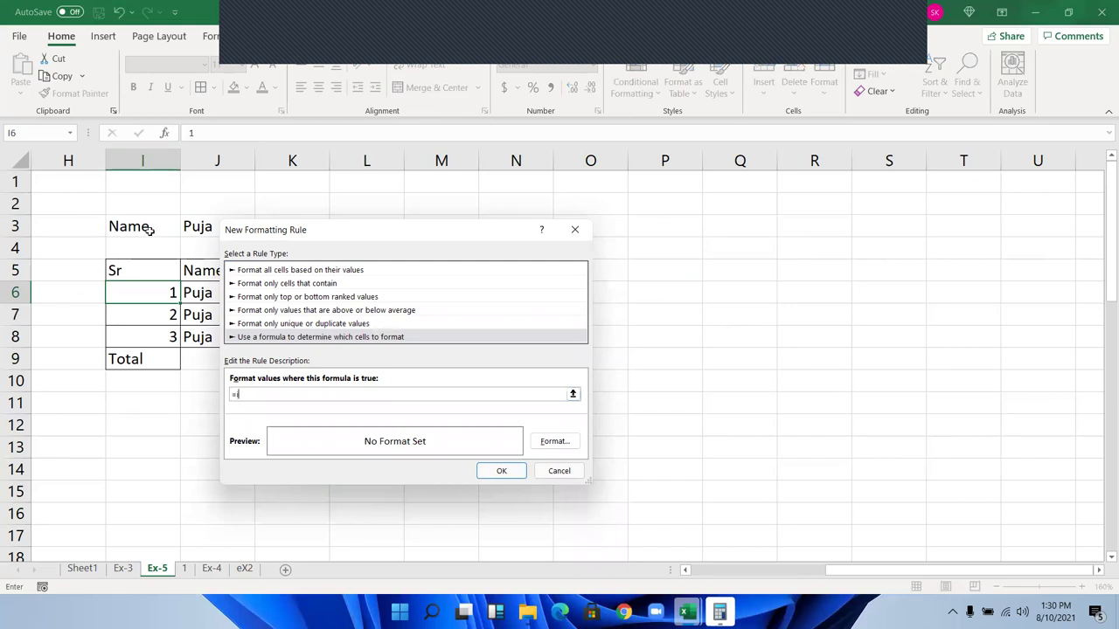
type("6=\"To")
type("tal")
type("\"")
type("$")
left_click(554, 442)
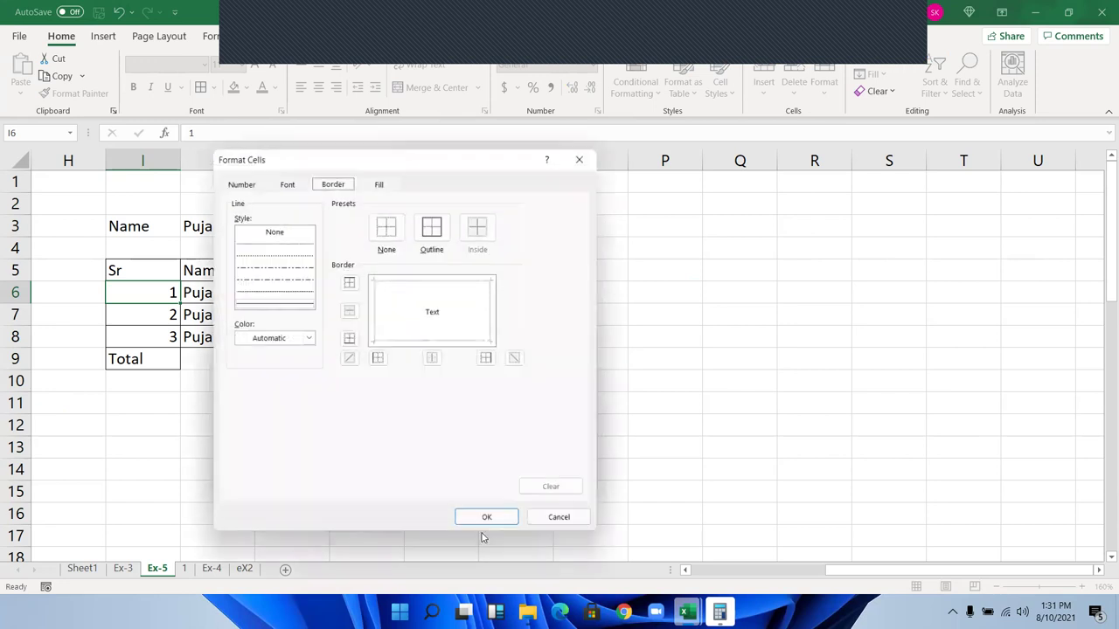
left_click(486, 517)
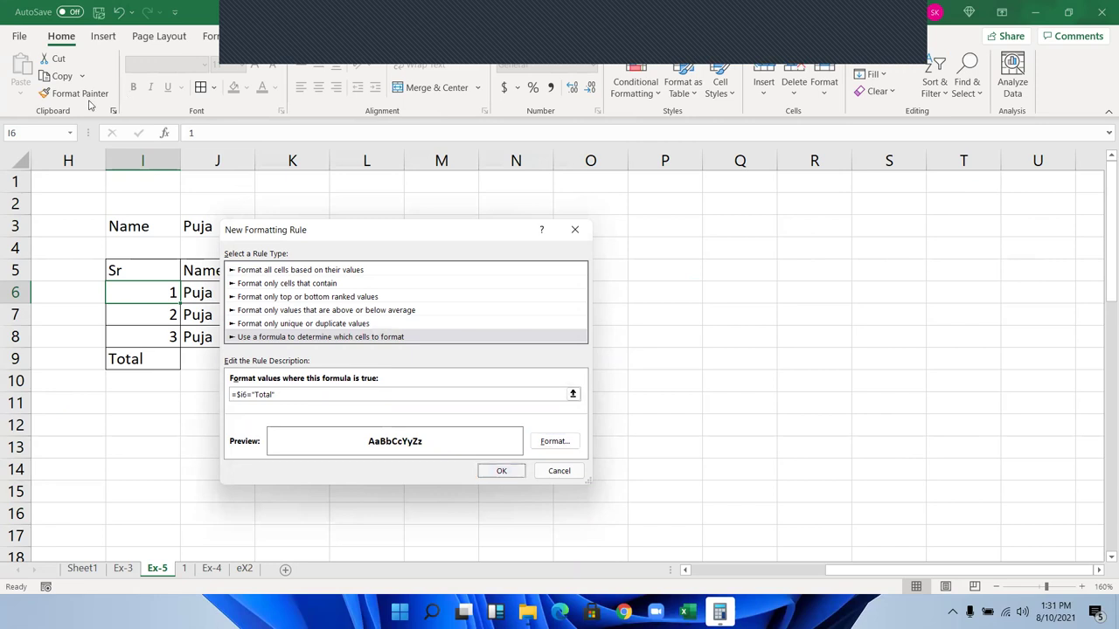
key("Return")
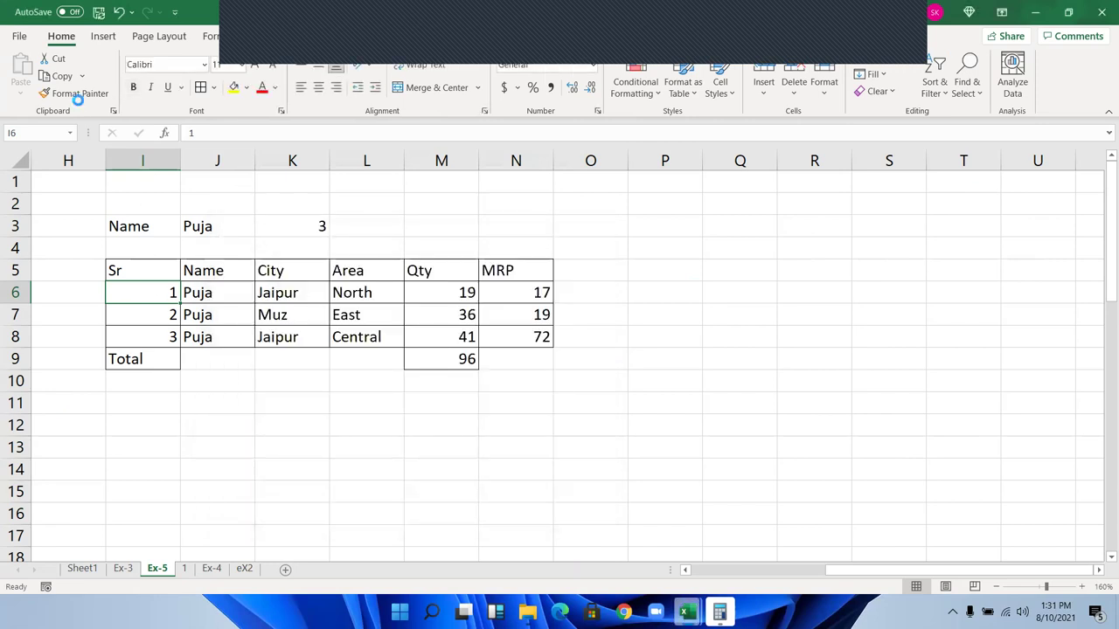
- Paint I6's formatting across I6:N14, then move left toward the source data columns
left_click(78, 94)
left_click_drag(166, 291, 471, 436)
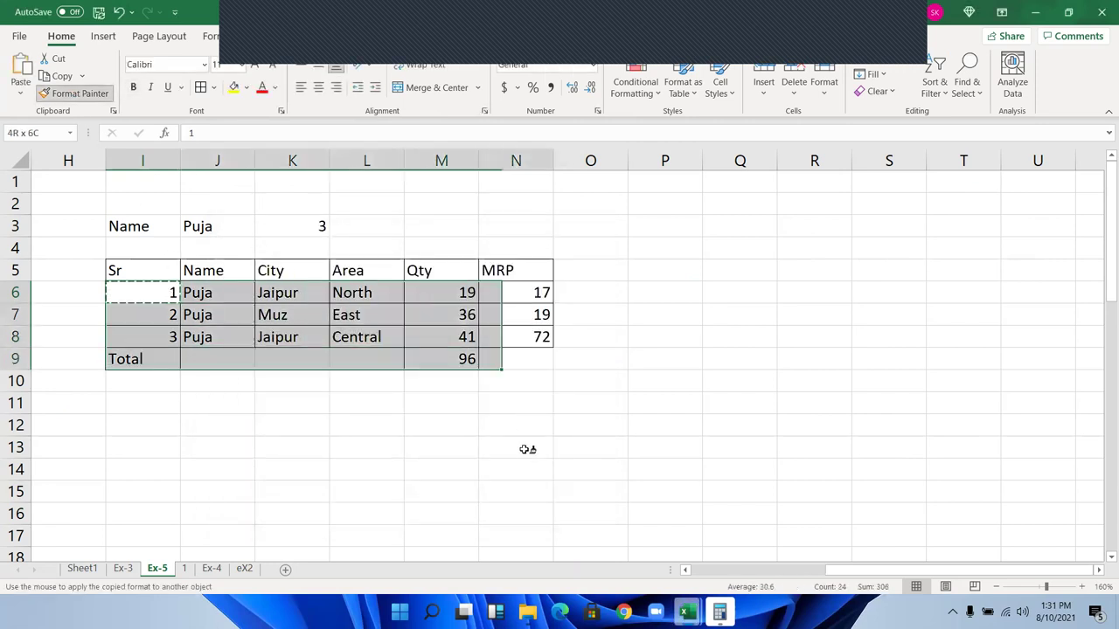
left_click(467, 425)
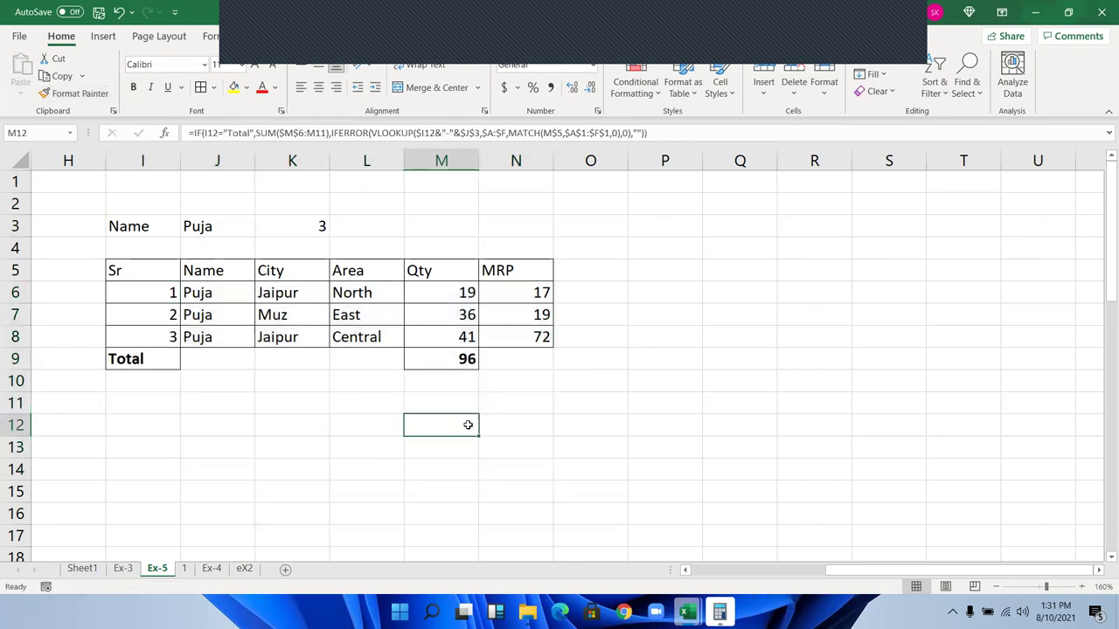
key("Left")
key("Left")
key("Left")
key("Left")
key("Left")
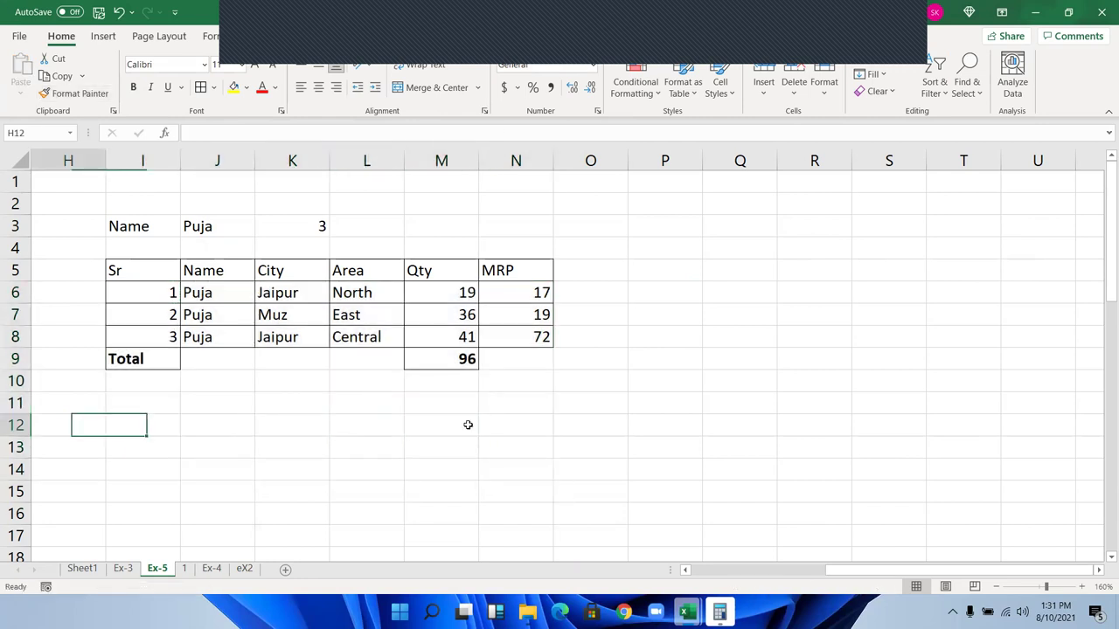
key("Left")
key("Left")
key("Left")
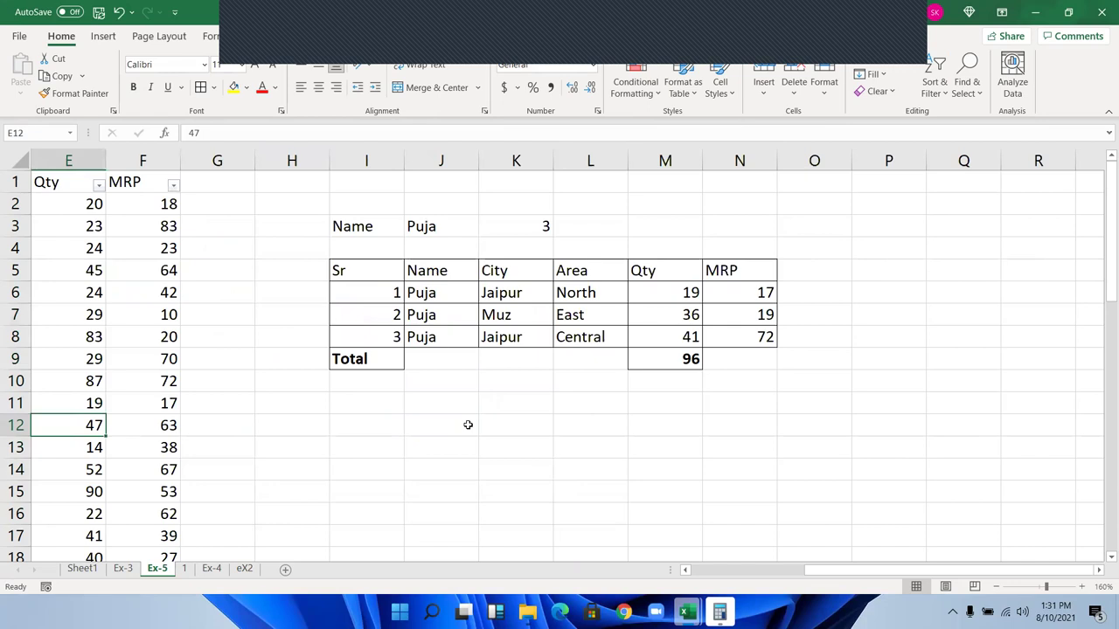
key("Left")
key("Left")
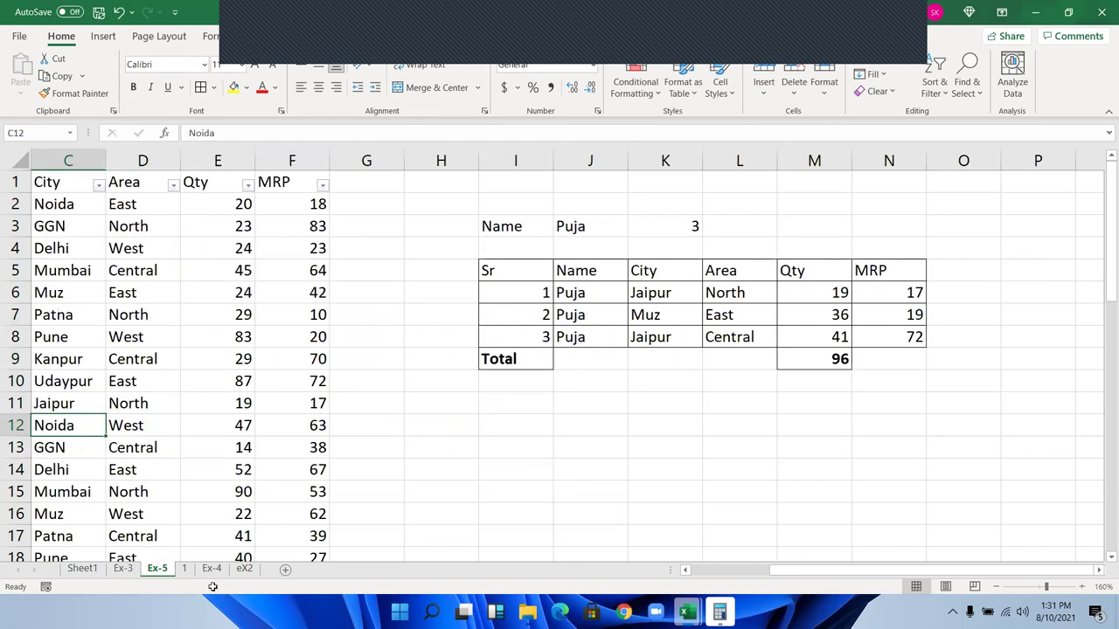
key("Right")
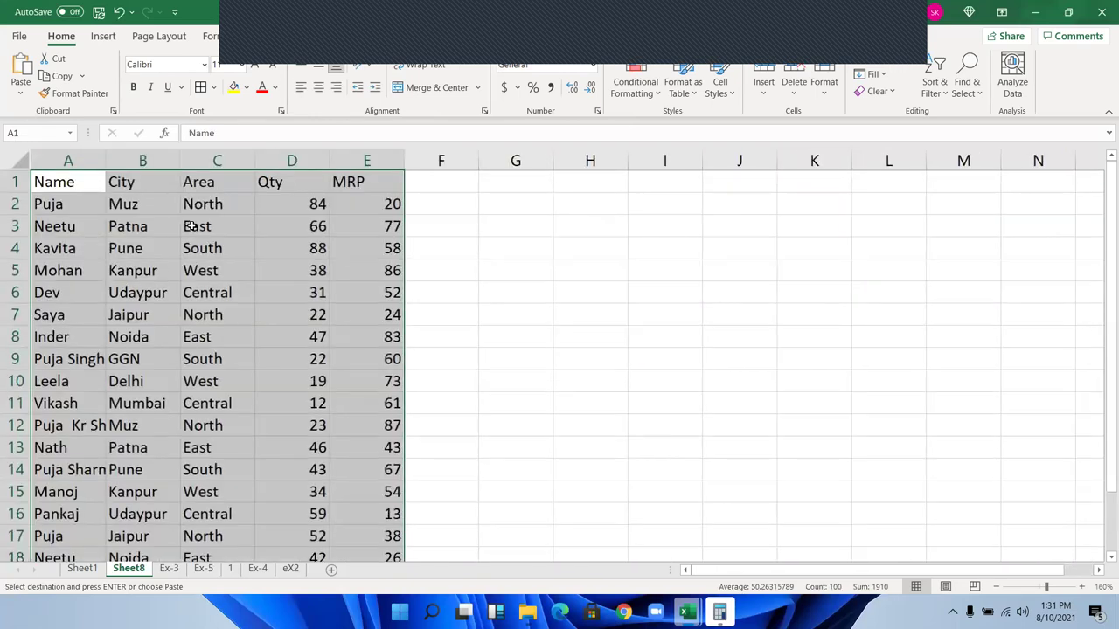
scroll(190, 227, "down", 1, "ctrl")
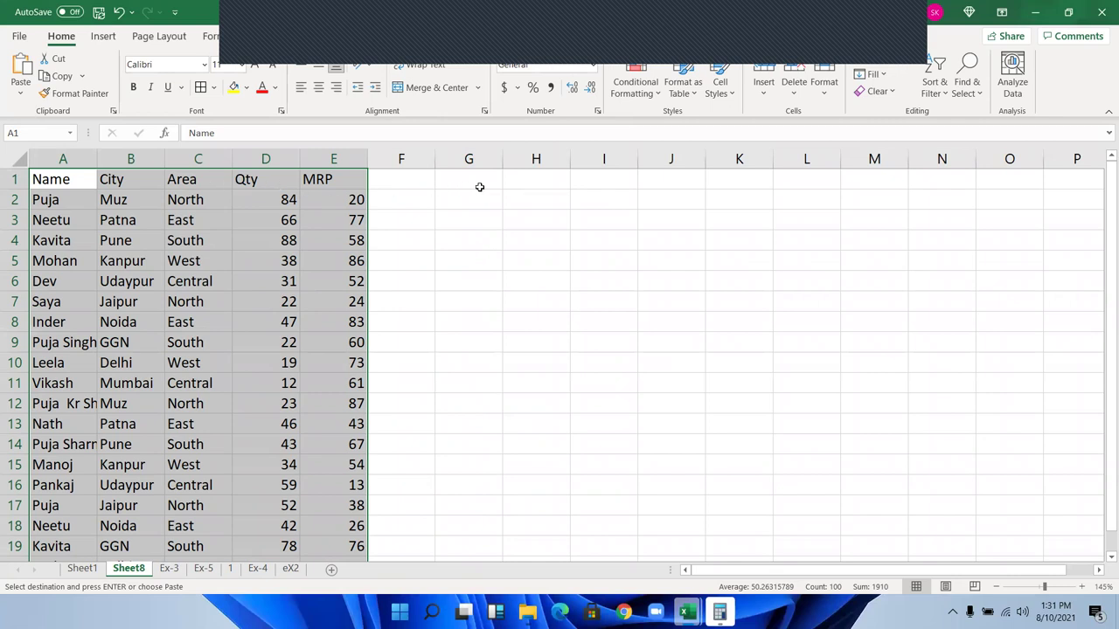
left_click(617, 181)
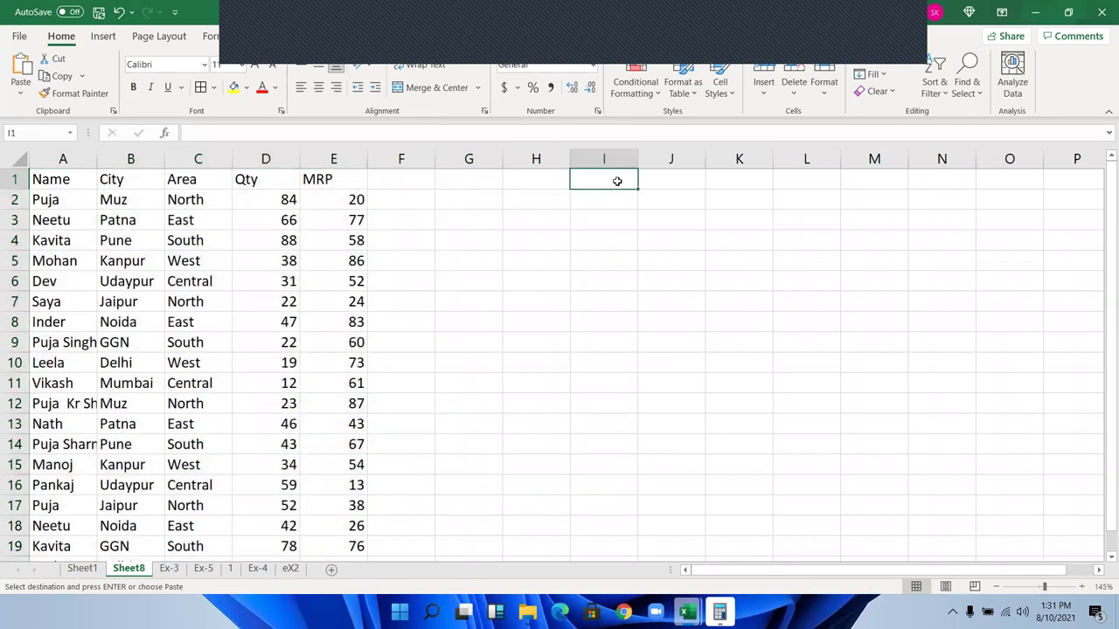
type("=")
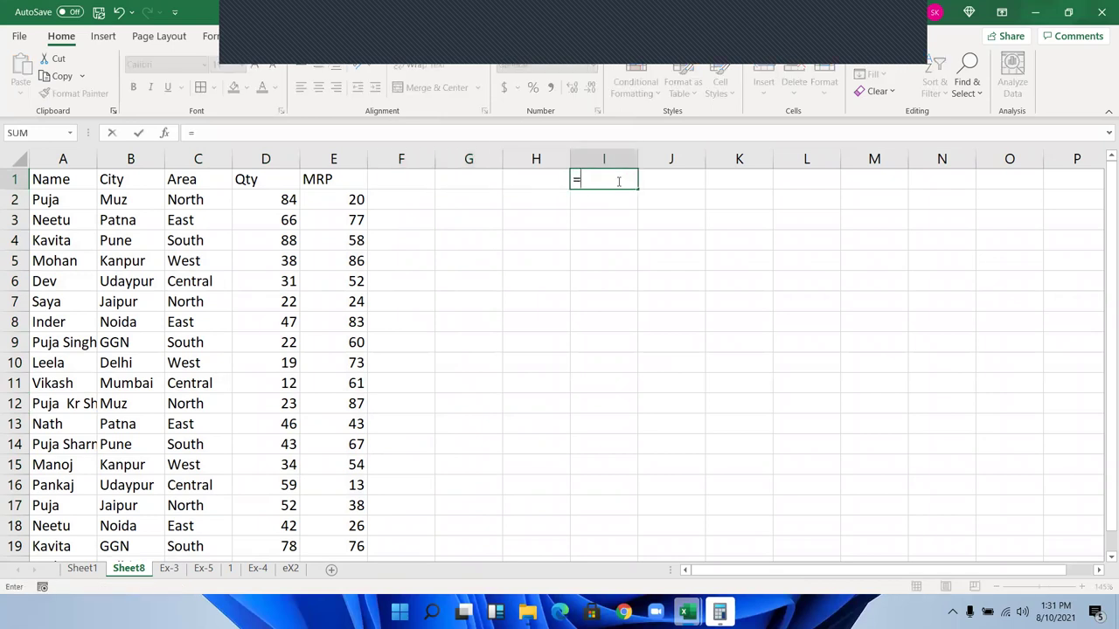
type("sor")
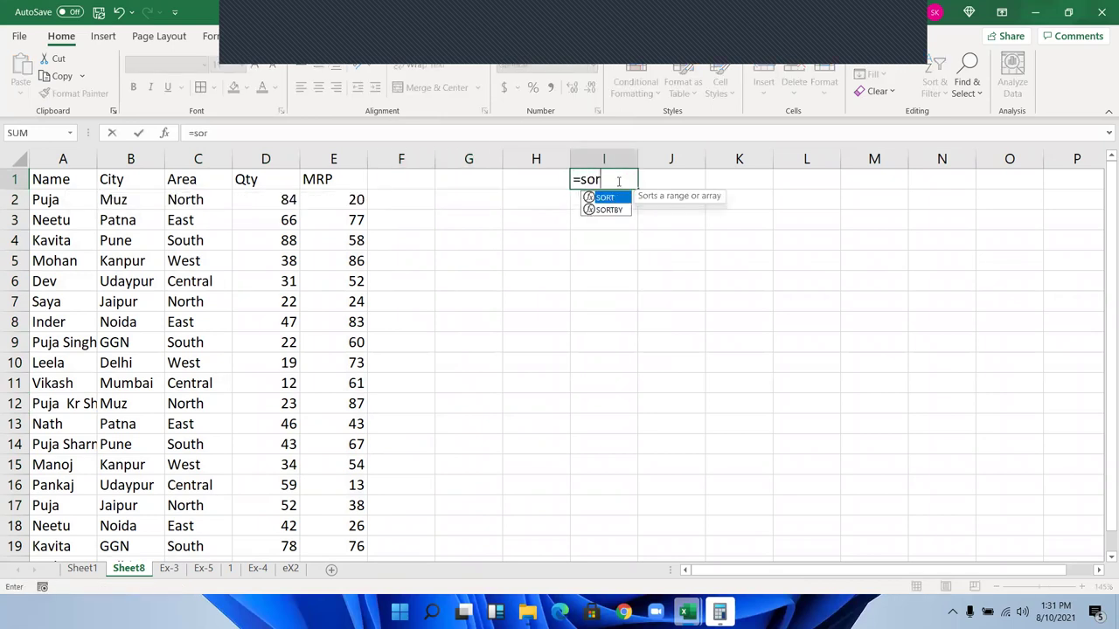
key("Tab")
key("Home")
key("Right")
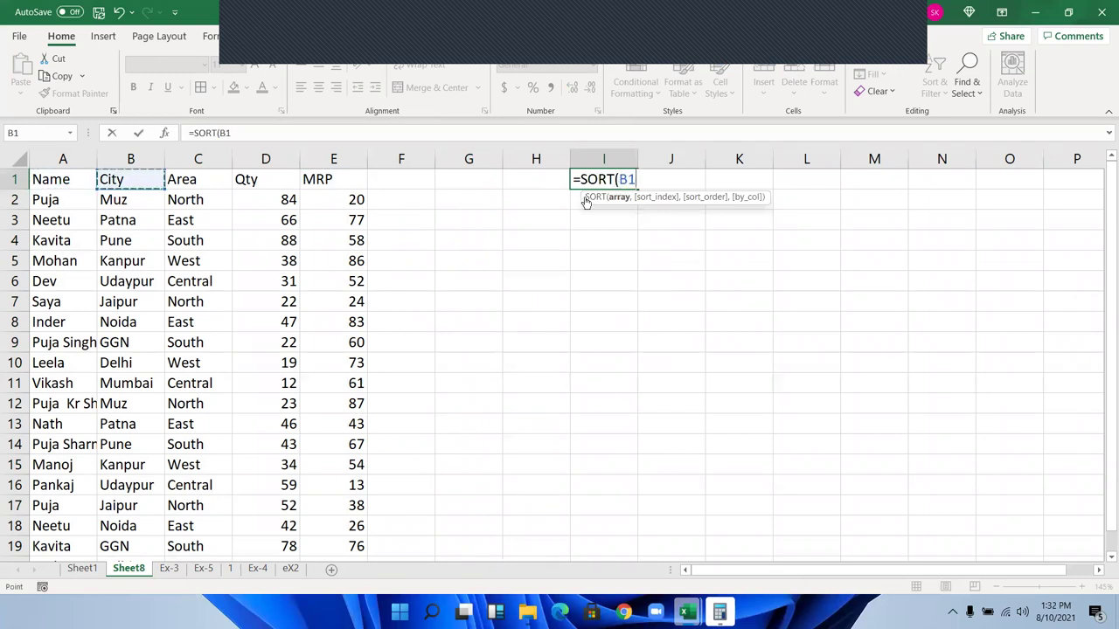
left_click(62, 179)
key("ctrl+shift+Down")
key("ctrl+shift+Right")
type(",1")
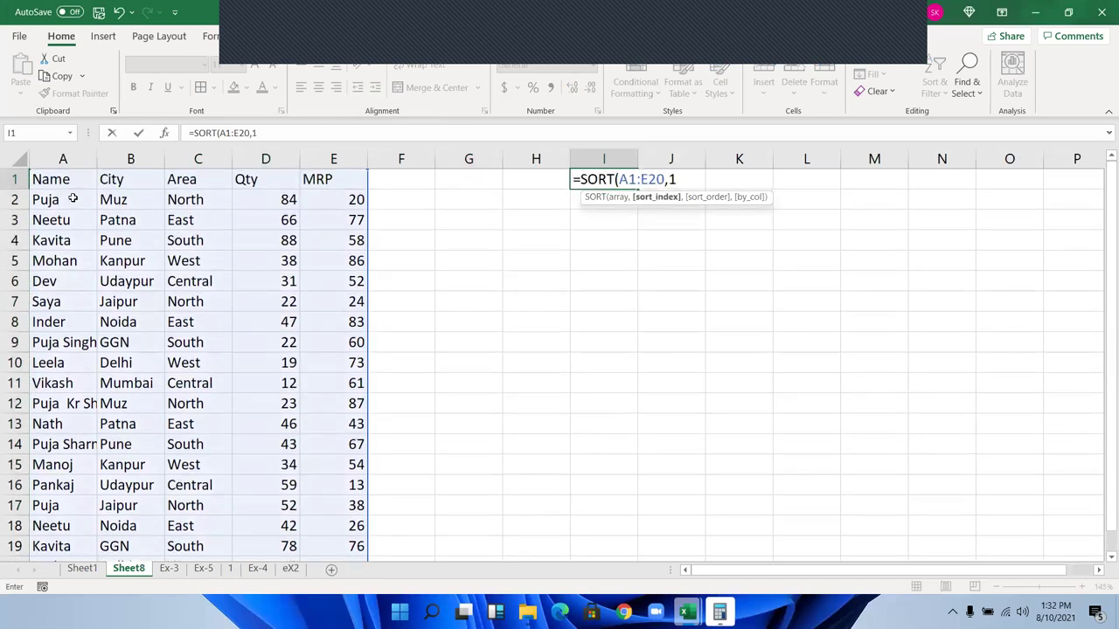
type(",")
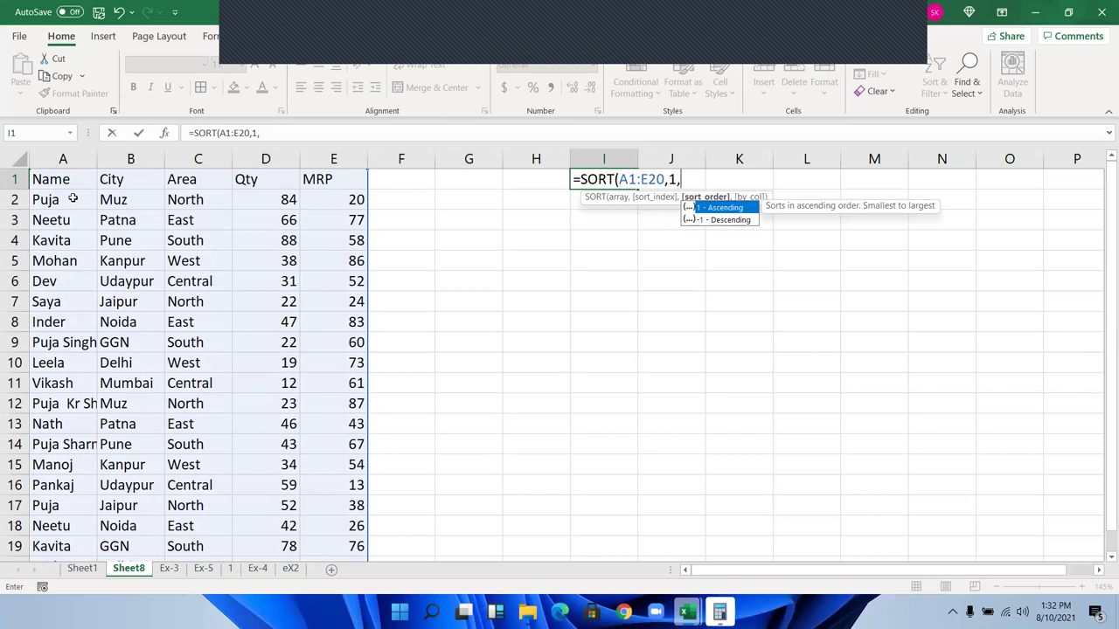
type("1")
key("Return")
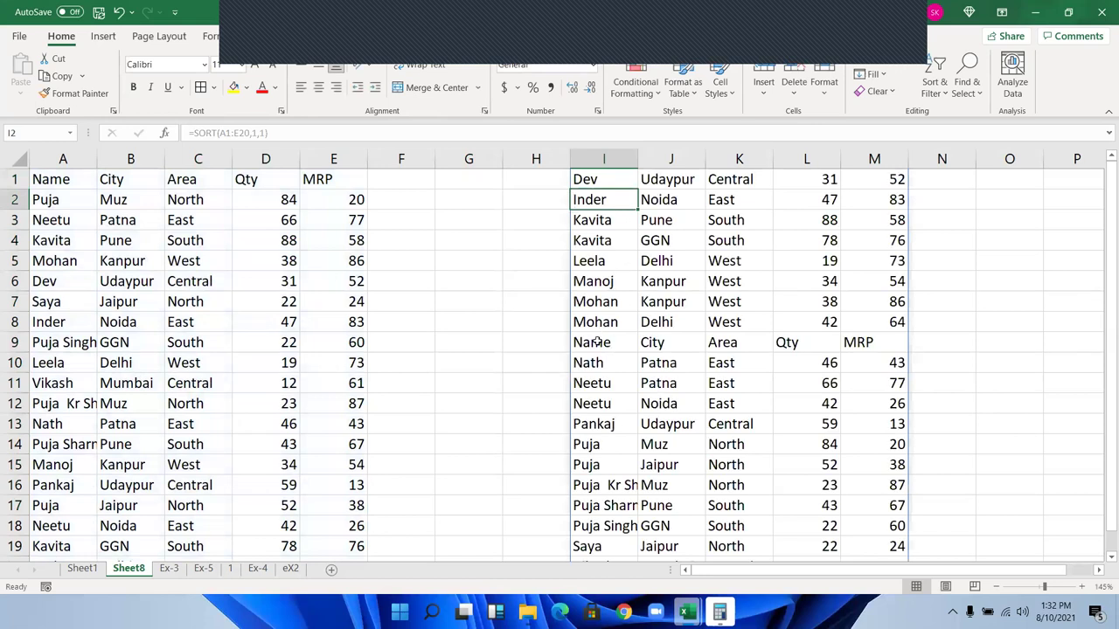
left_click_drag(862, 341, 632, 337)
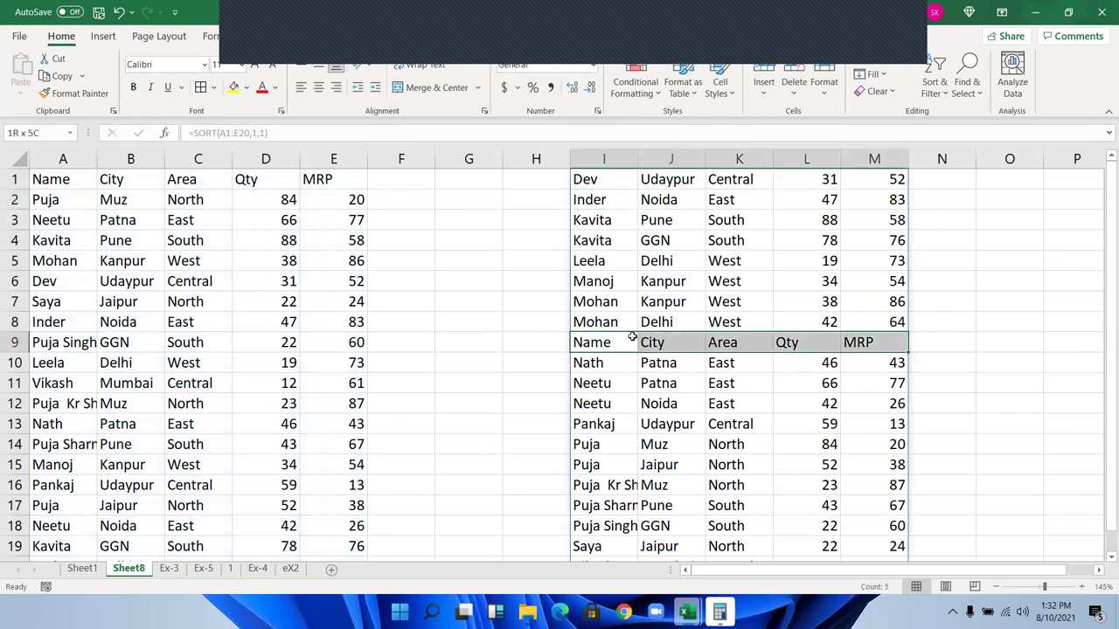
left_click(632, 337)
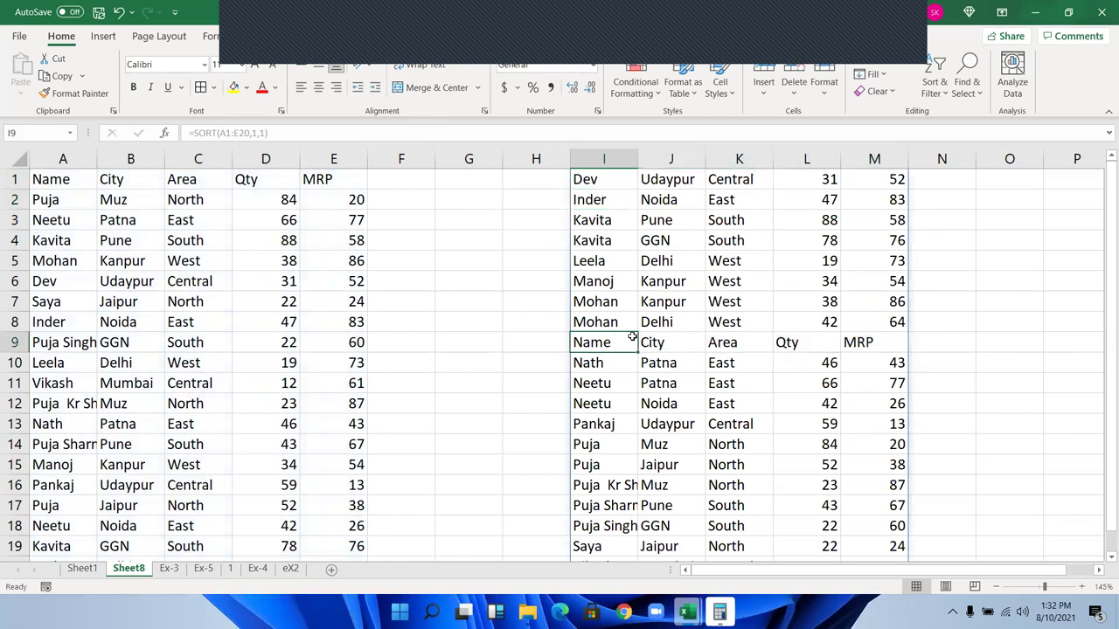
key("ctrl+z")
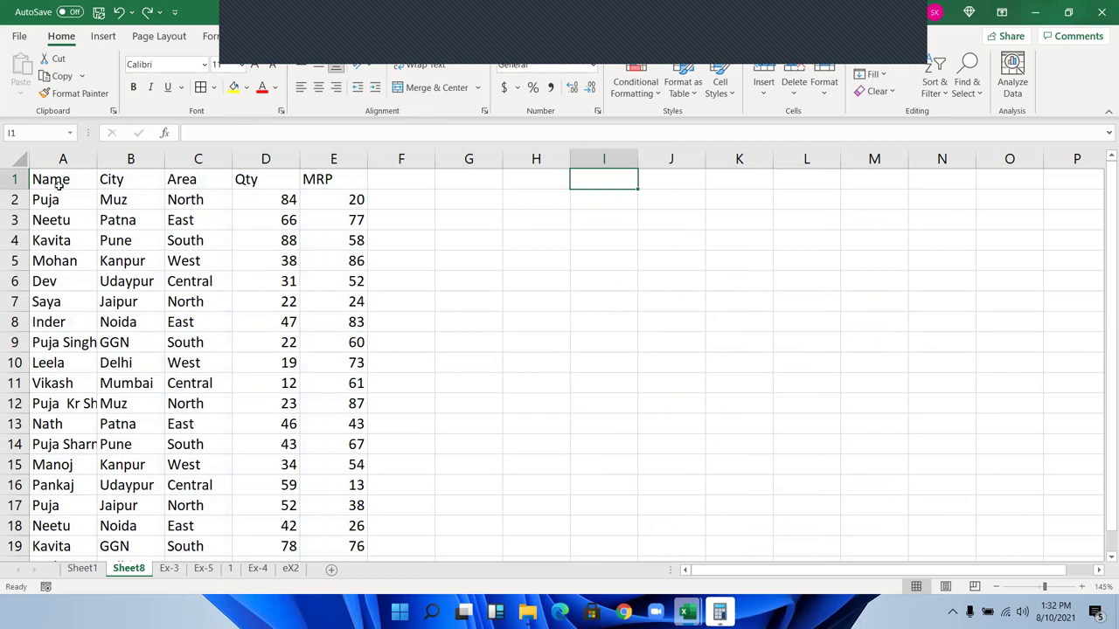
- Copy the A1:E1 header row into I1:M1
left_click(58, 183)
key("ctrl+shift+Right")
key("ctrl+c")
left_click(583, 183)
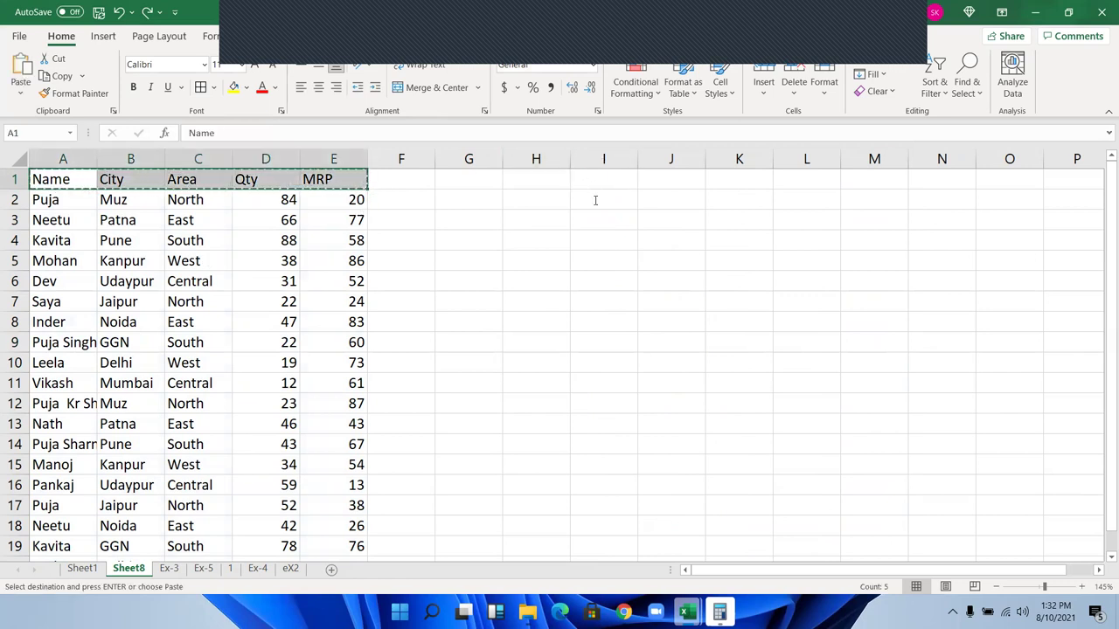
key("Return")
- Enter =SORT(A2:E20,1,1) in I2 to spill the data sorted by Name ascending
type("=")
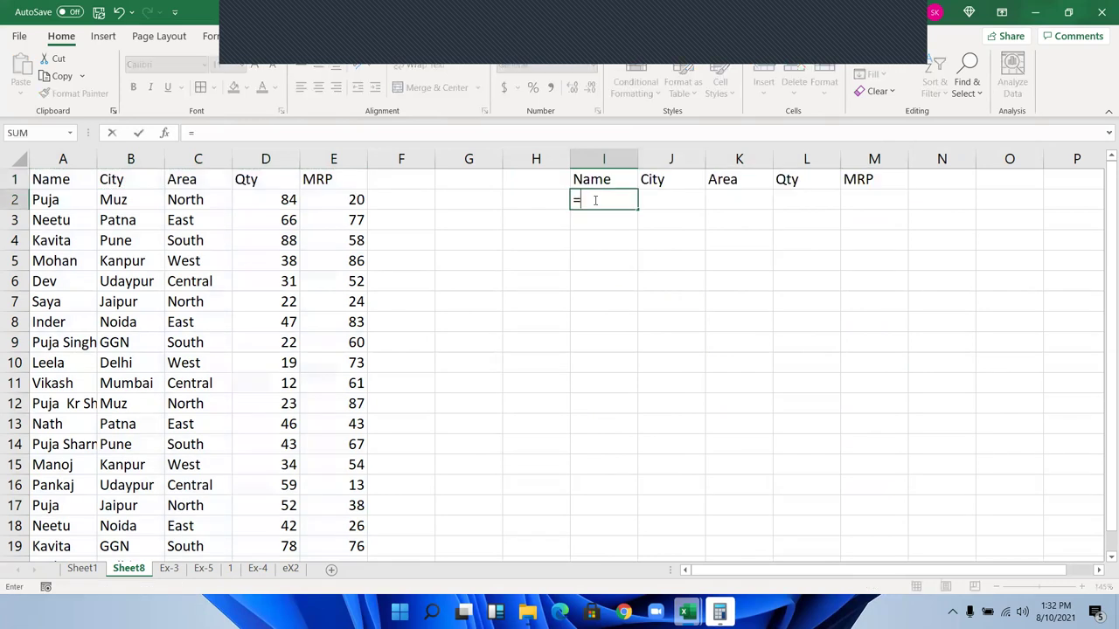
type("so")
key("Tab")
key("Left")
key("ctrl+Left")
key("ctrl+Left")
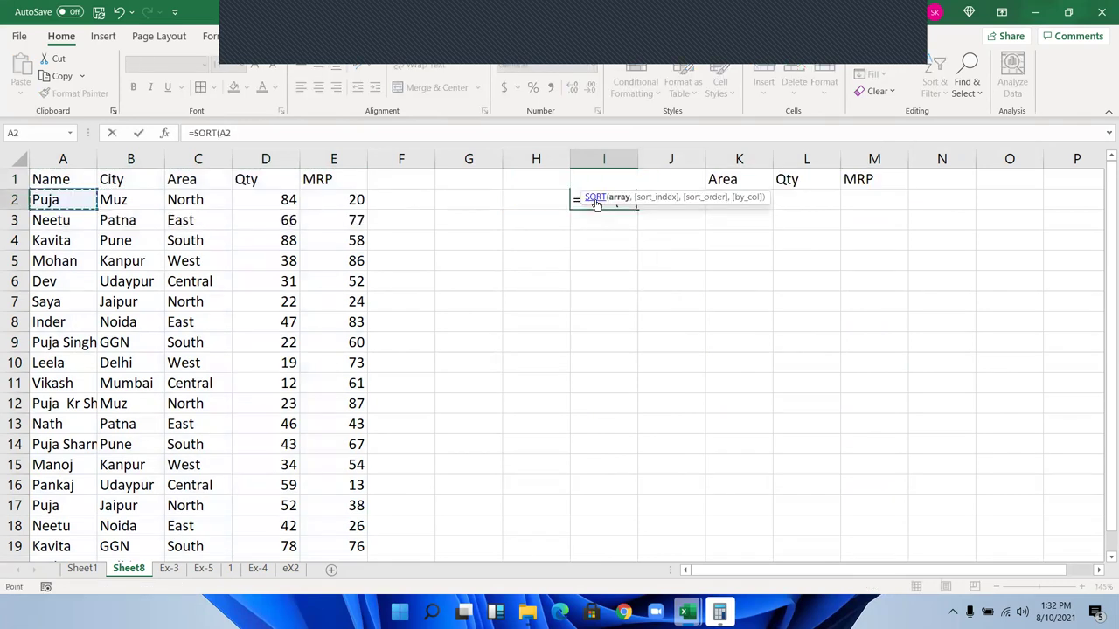
key("ctrl+shift+Right")
key("ctrl+shift+Down")
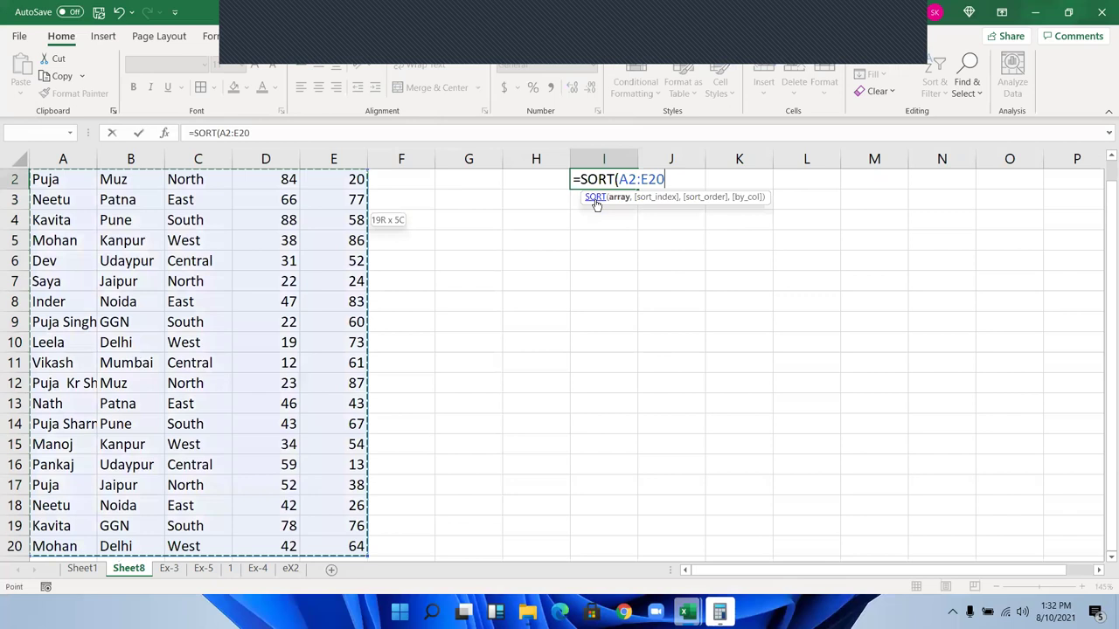
type(",2")
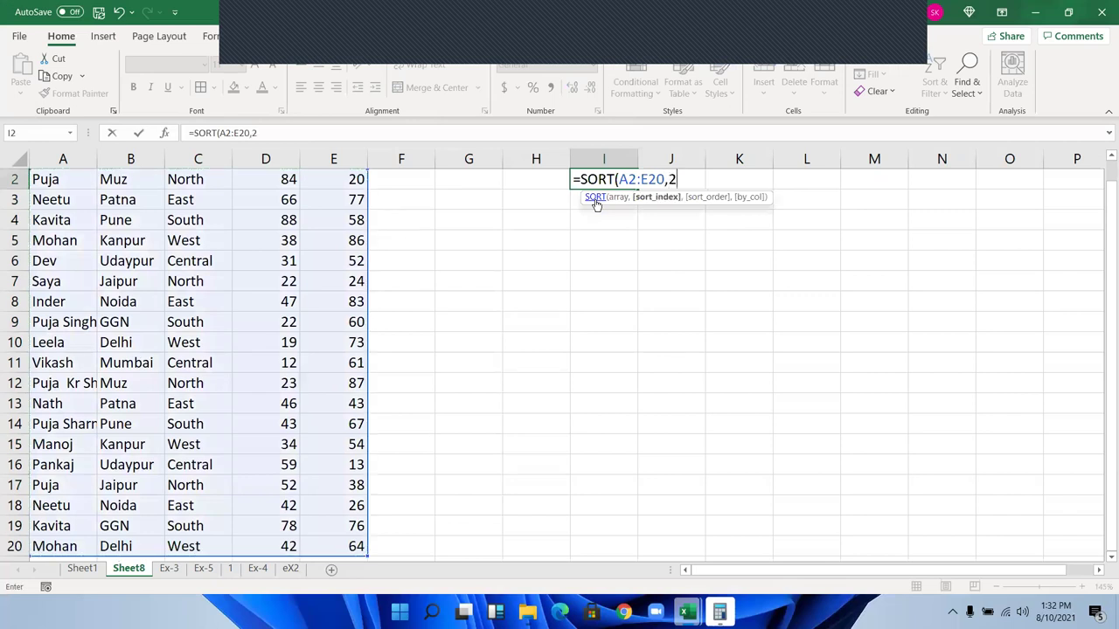
key("BackSpace")
type("1,1")
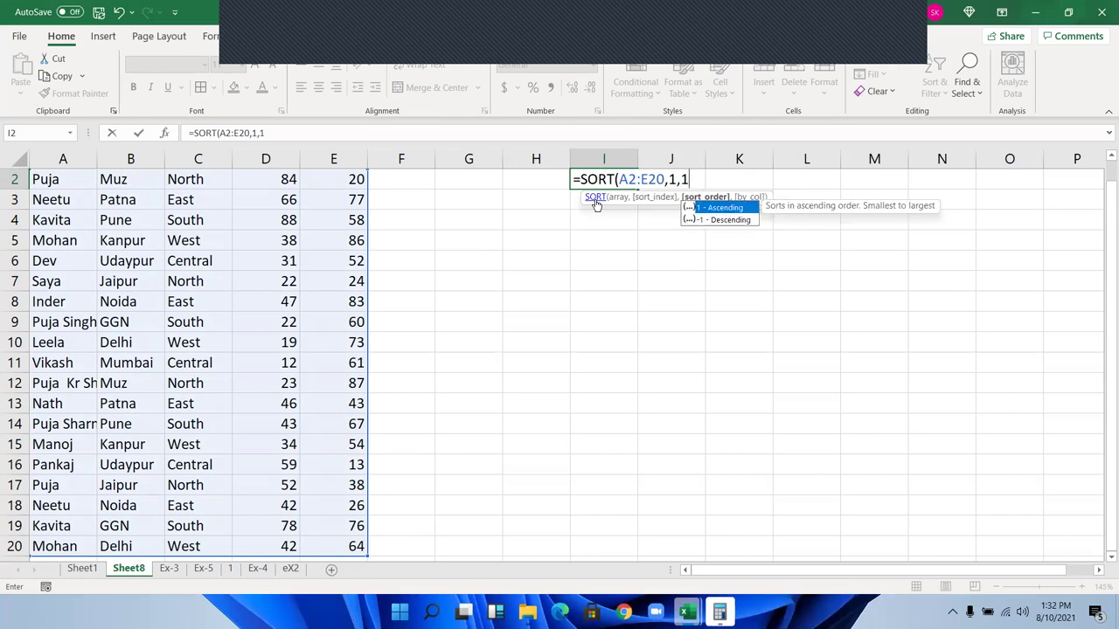
key("Return")
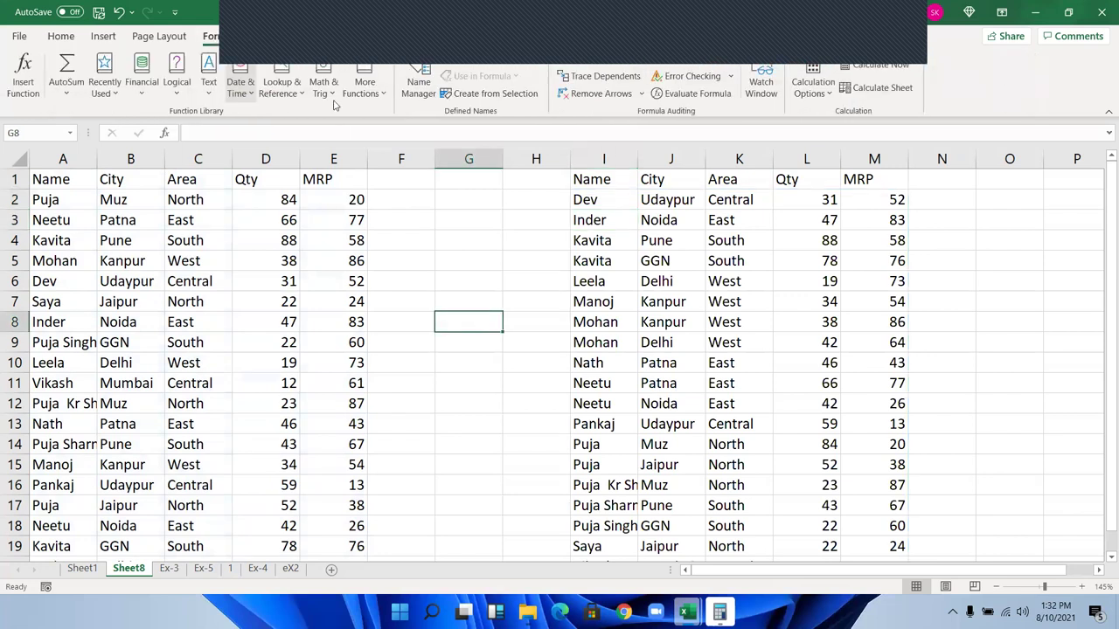
left_click(280, 87)
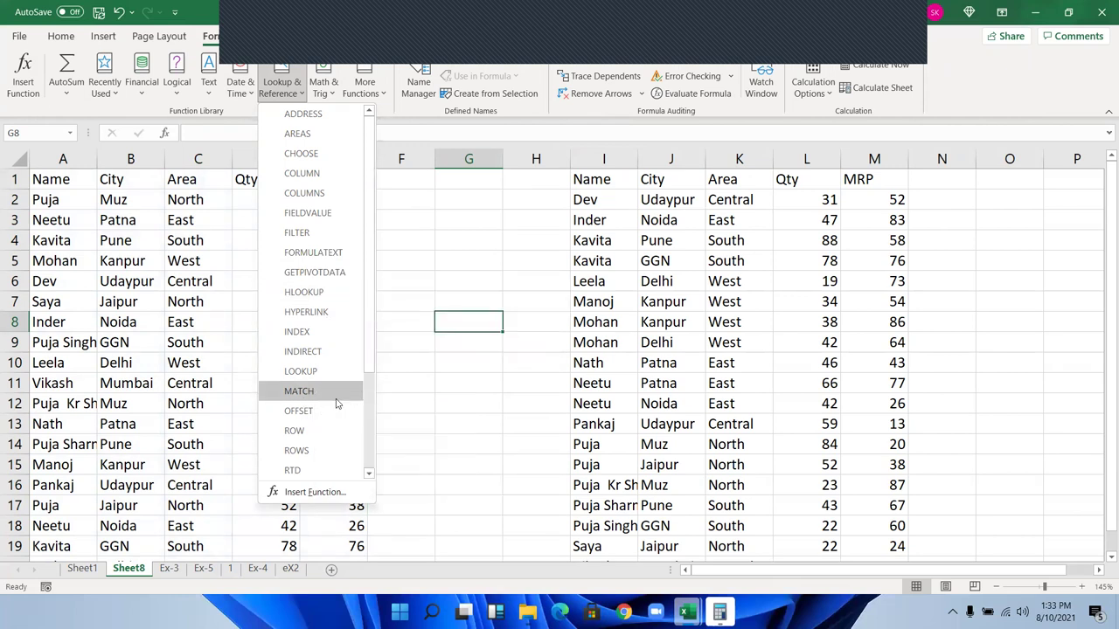
scroll(347, 382, "down", 2)
scroll(264, 449, "down", 1)
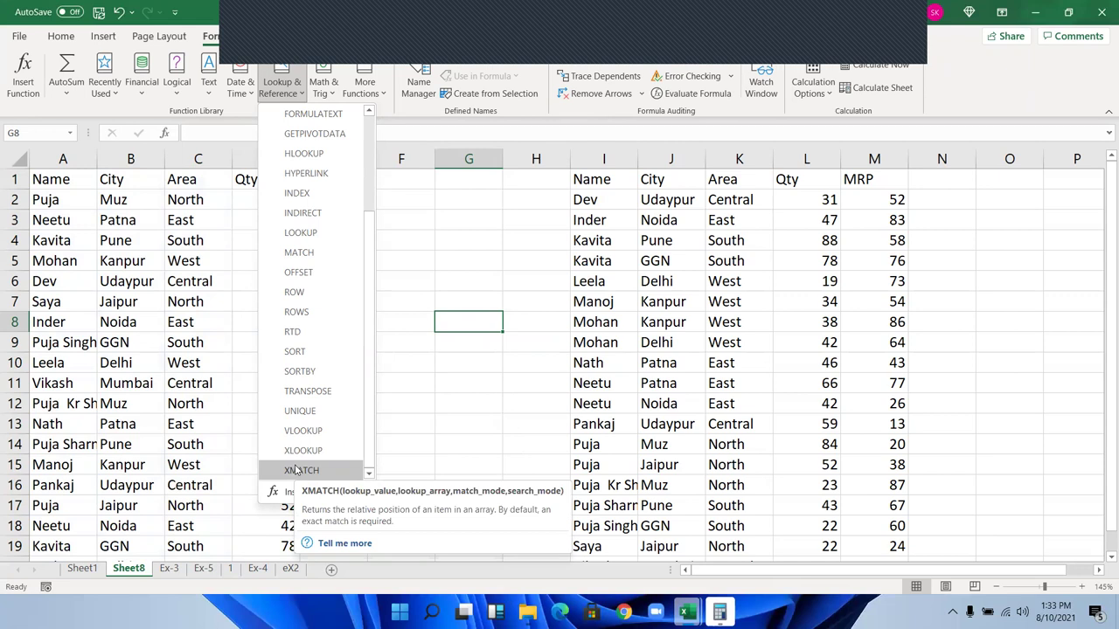
left_click(472, 306)
type("=xm")
key("Tab")
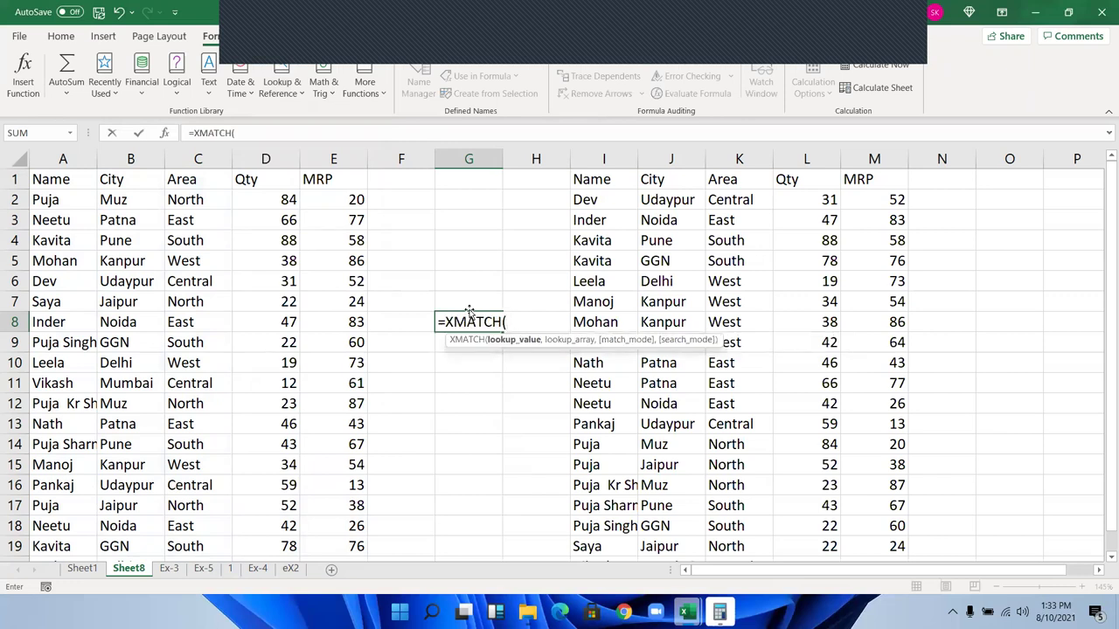
key("Escape")
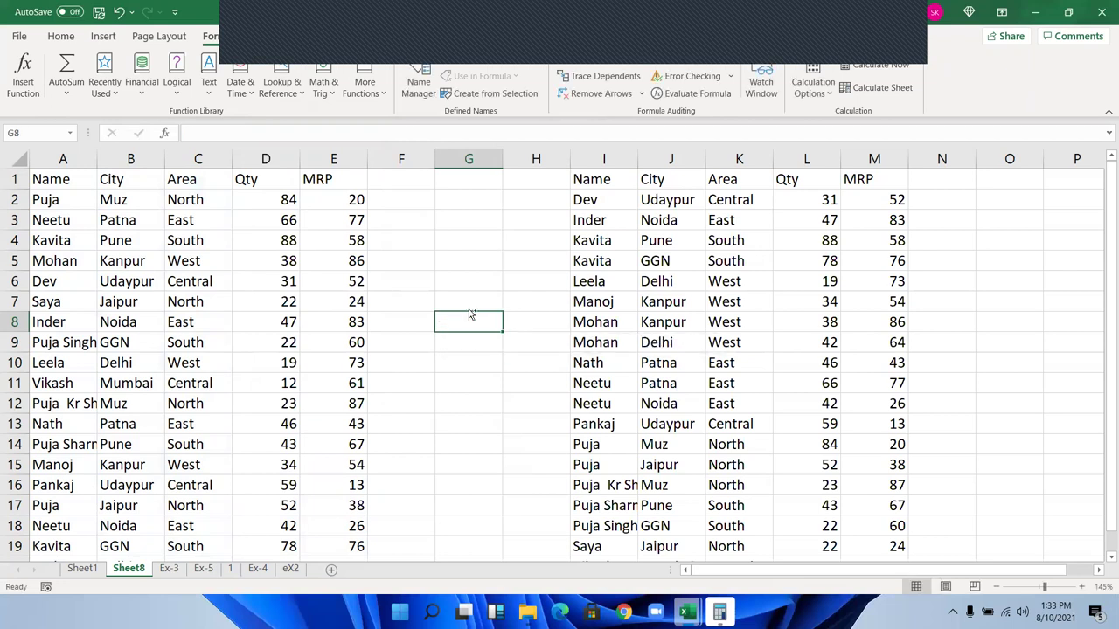
key("ctrl+Up")
key("ctrl+Right")
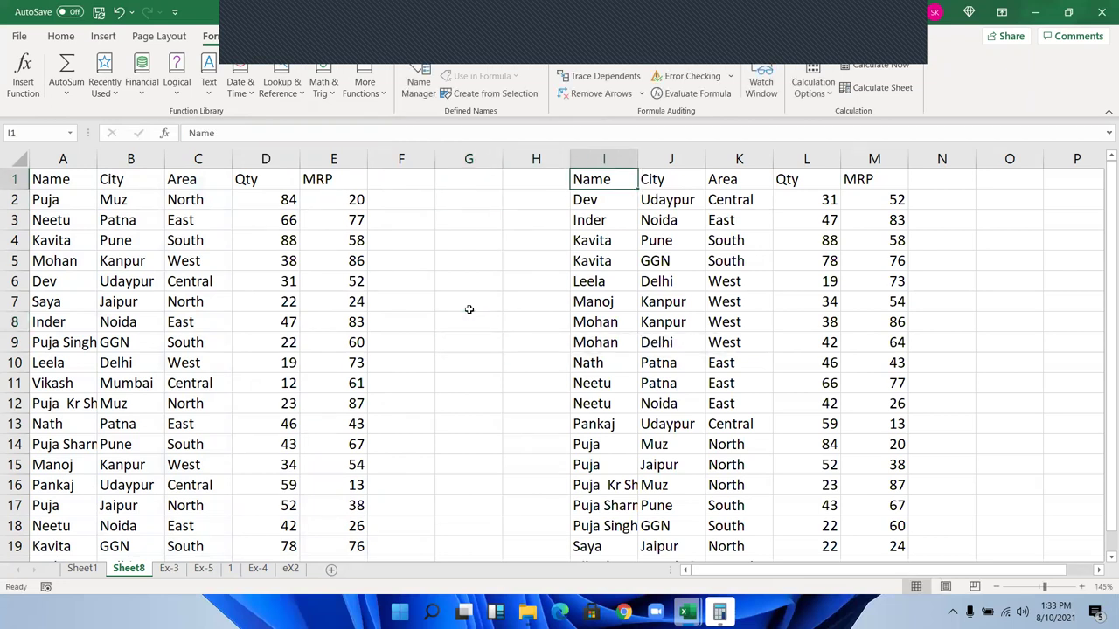
- Copy the Area and Qty columns, rows 1 to 10
key("ctrl+Down")
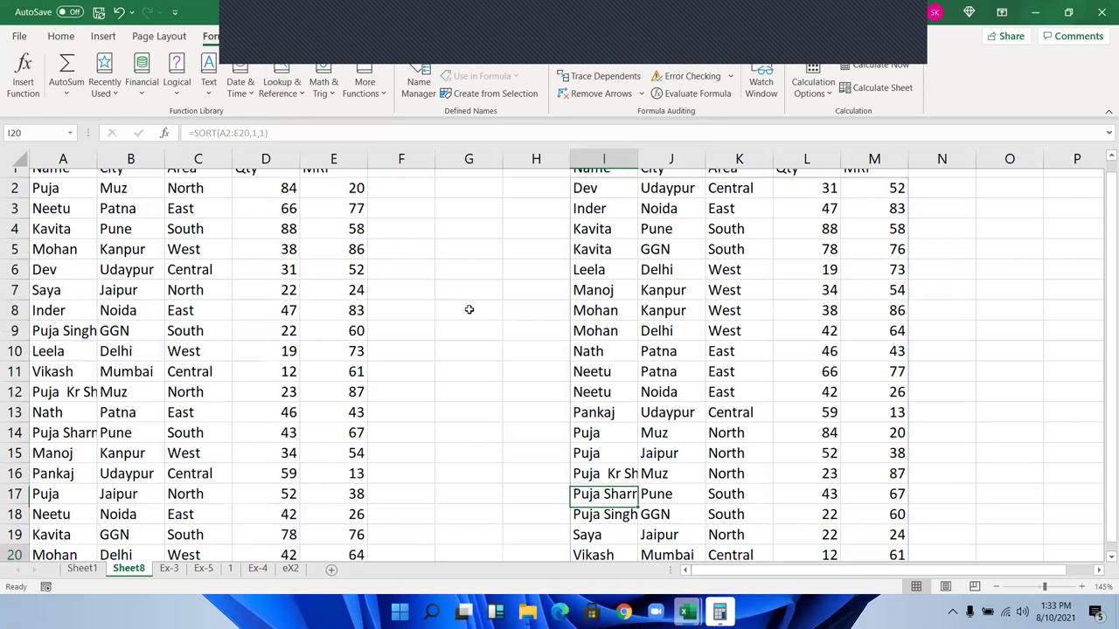
key("ctrl+Up")
key("ctrl+Left")
key("ctrl+Left")
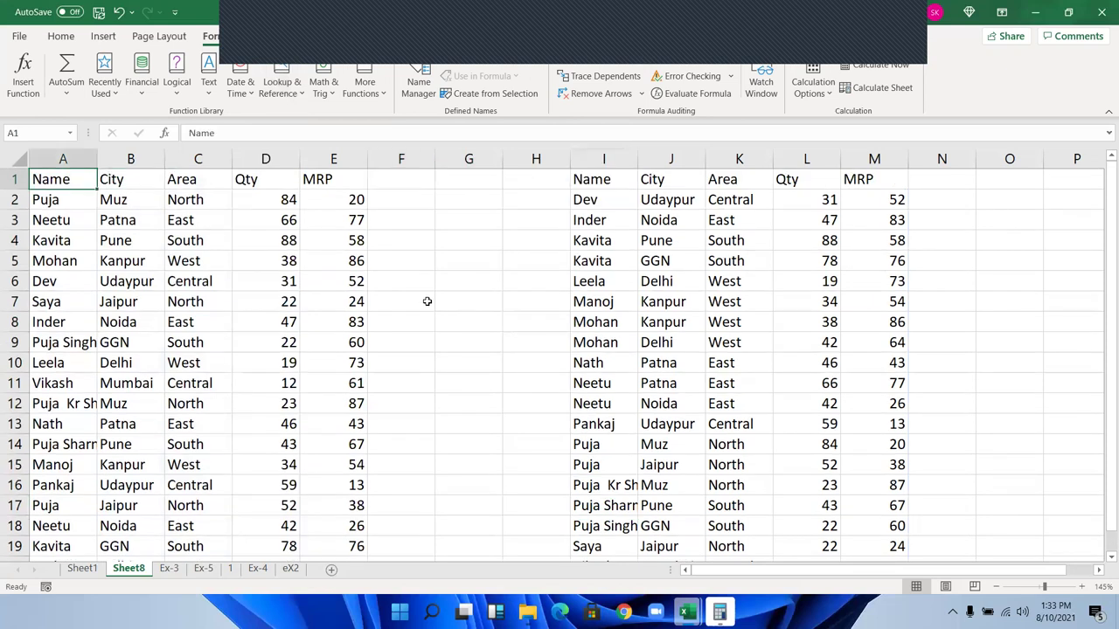
left_click_drag(208, 183, 280, 363)
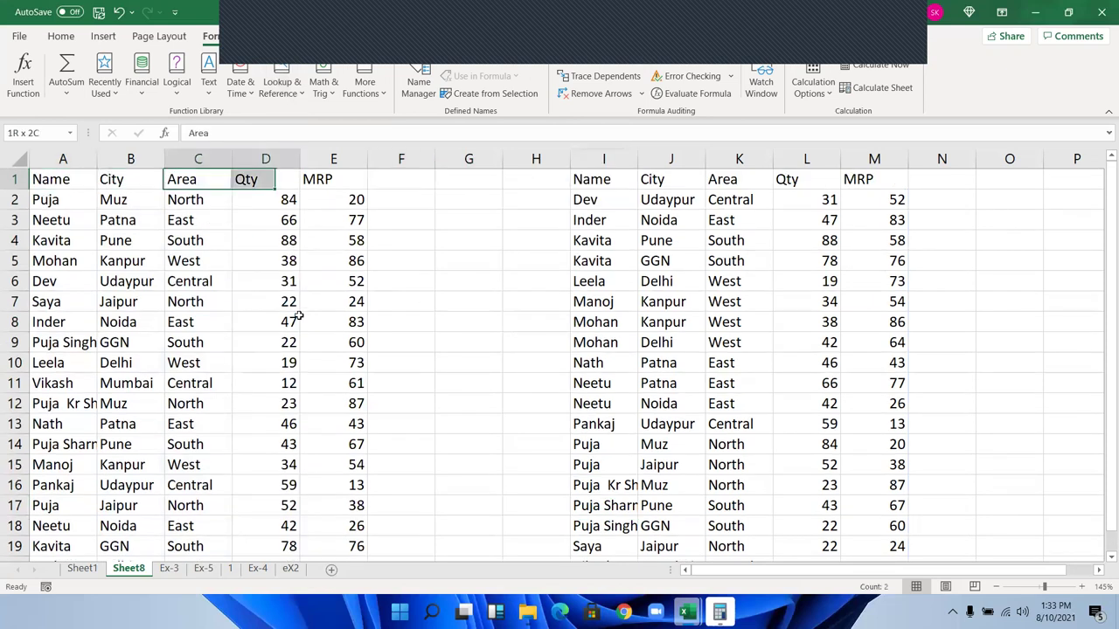
key("ctrl+c")
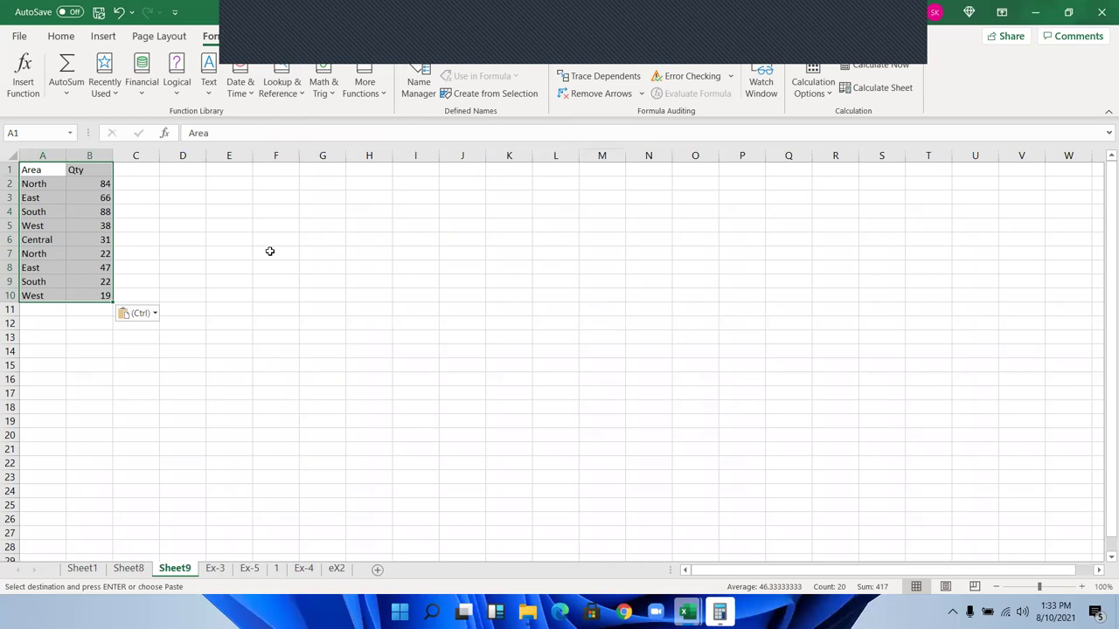
- Enter =TRANSPOSE(A1:B10) in F5 so the Area–Qty list spills across F5:O6
left_click(263, 226)
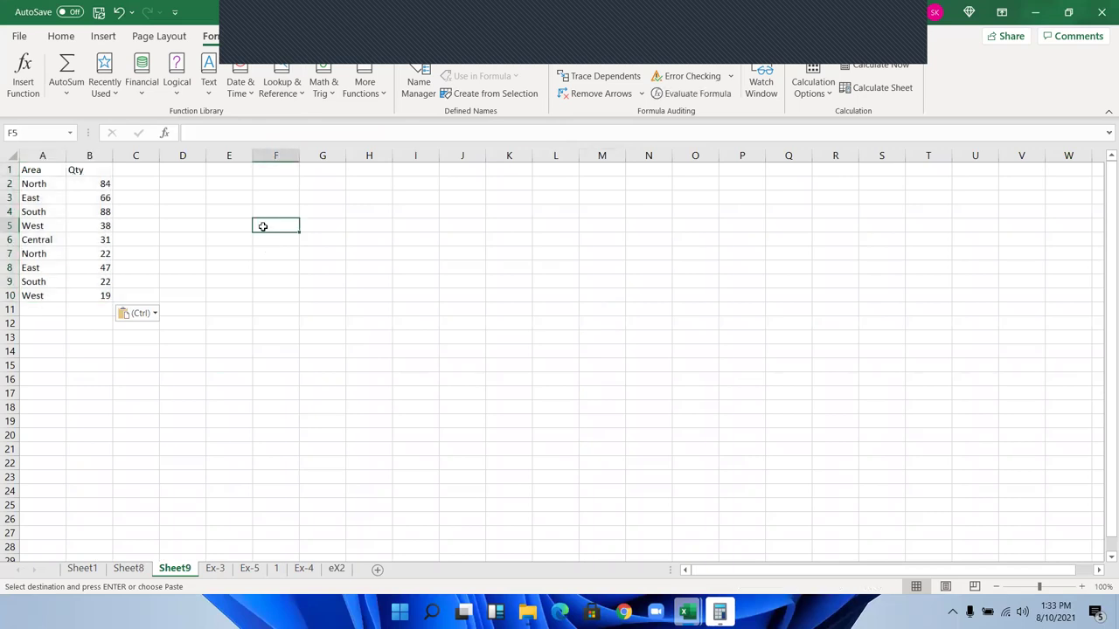
left_click(77, 217)
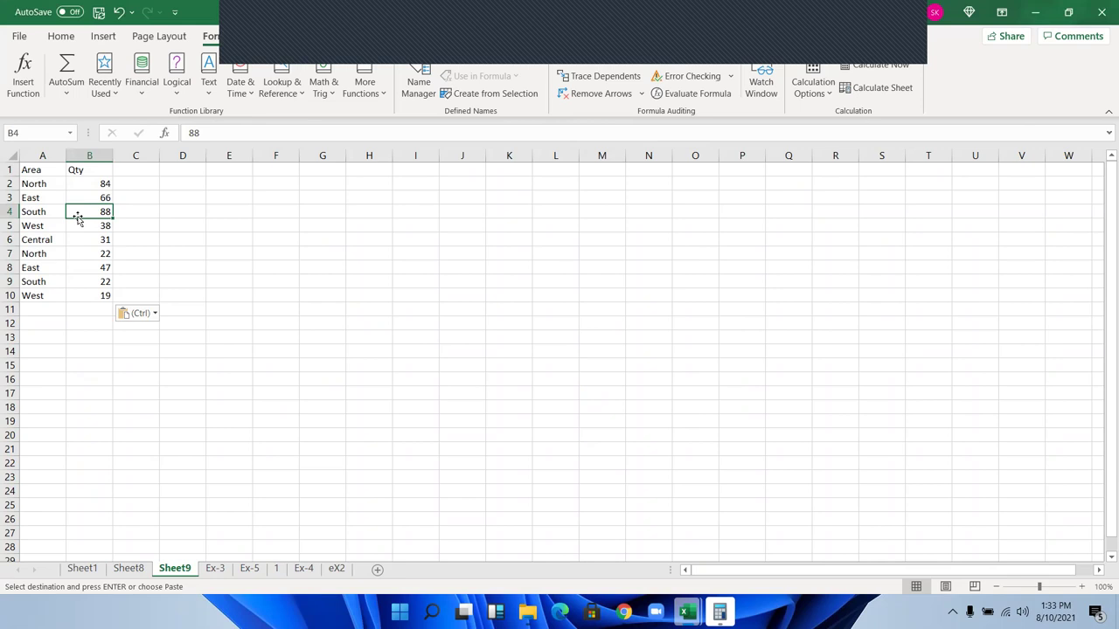
type("=")
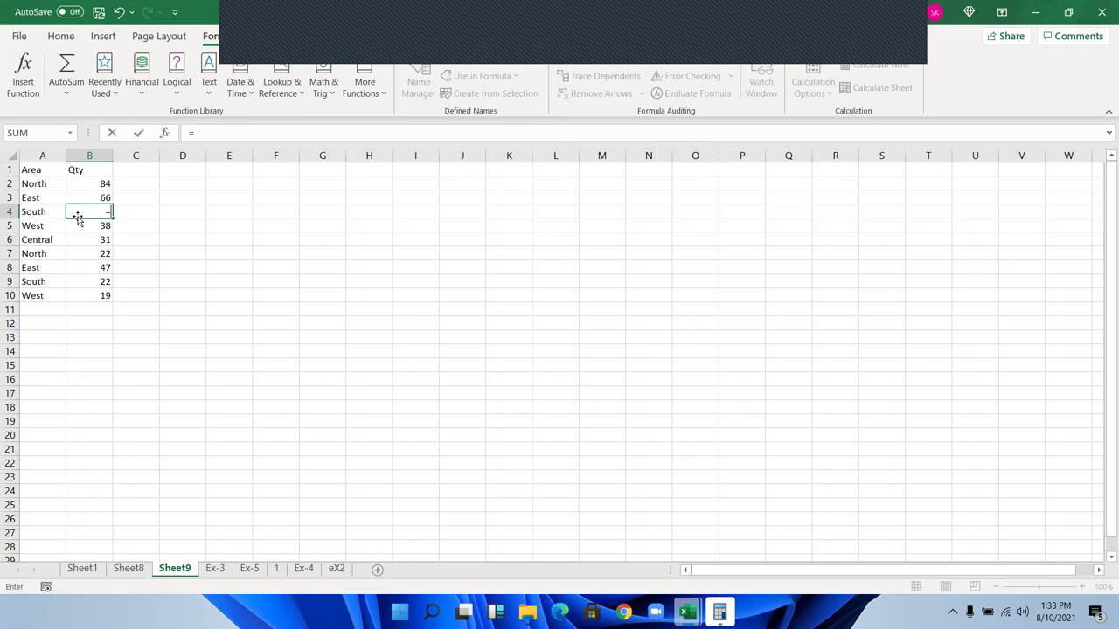
key("Escape")
left_click(275, 226)
type("=tr")
key("Tab")
key("ctrl+Home")
key("ctrl+shift+End")
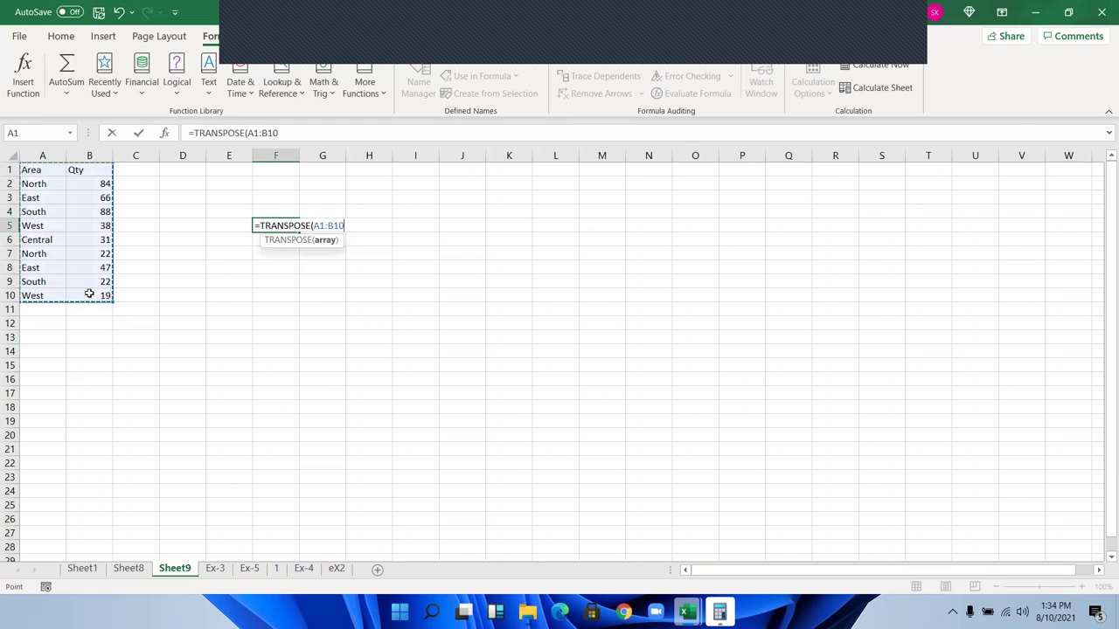
key("Return")
- Change Central's quantity in B6 from 31 to 310
key("Left")
key("Left")
key("Left")
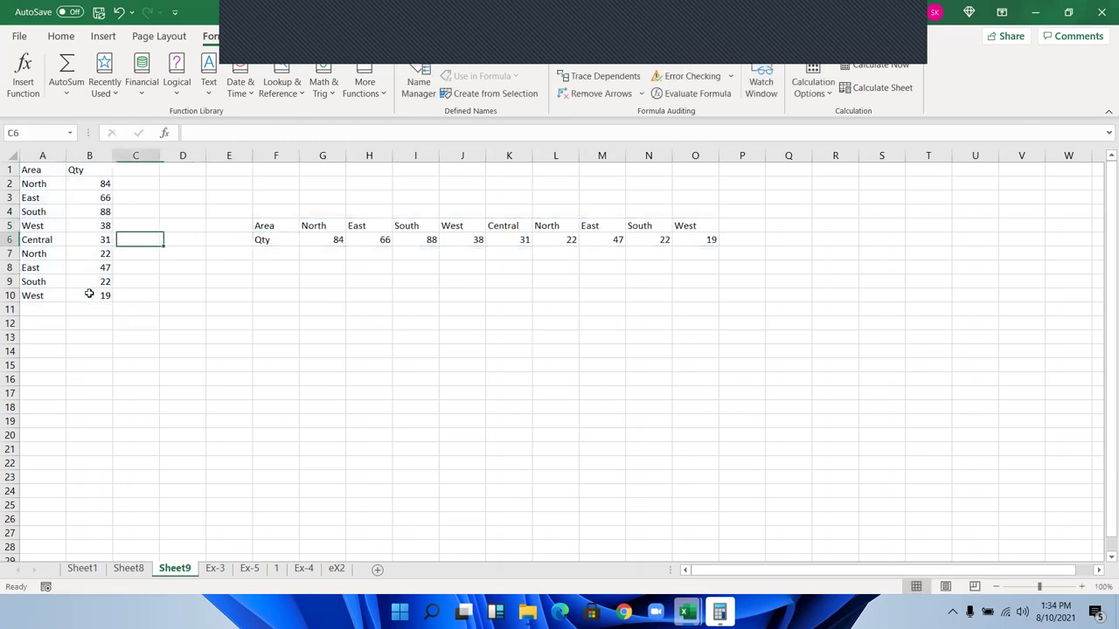
key("Left")
type("310")
key("Return")
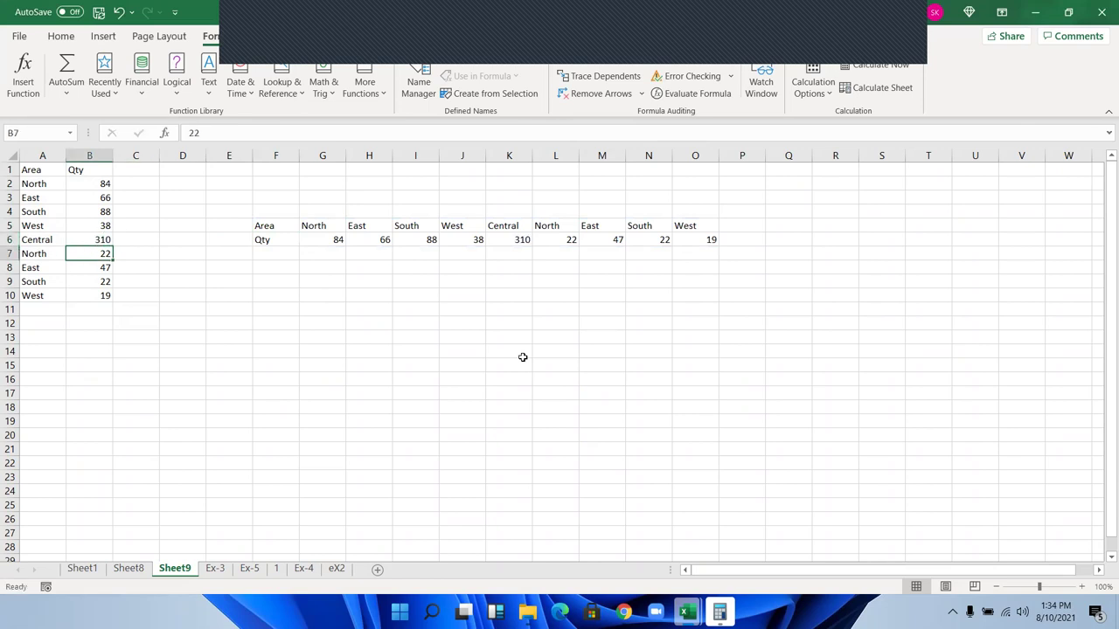
- Restore the Excel window to a smaller size, then hide it with Win+D to show the desktop
left_click(275, 337)
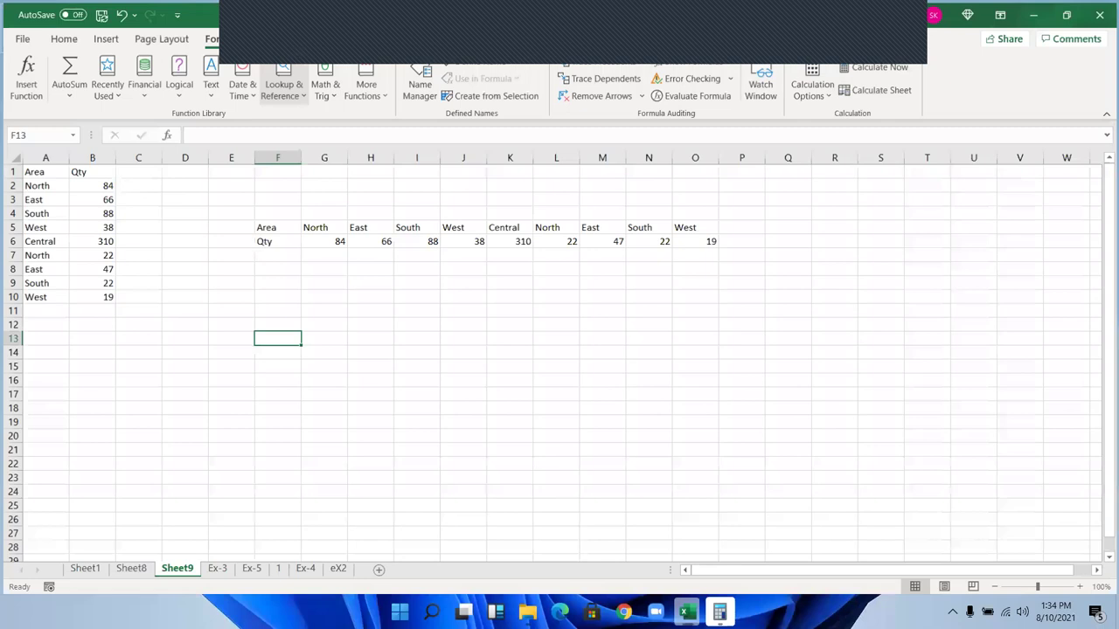
double_click(863, 7)
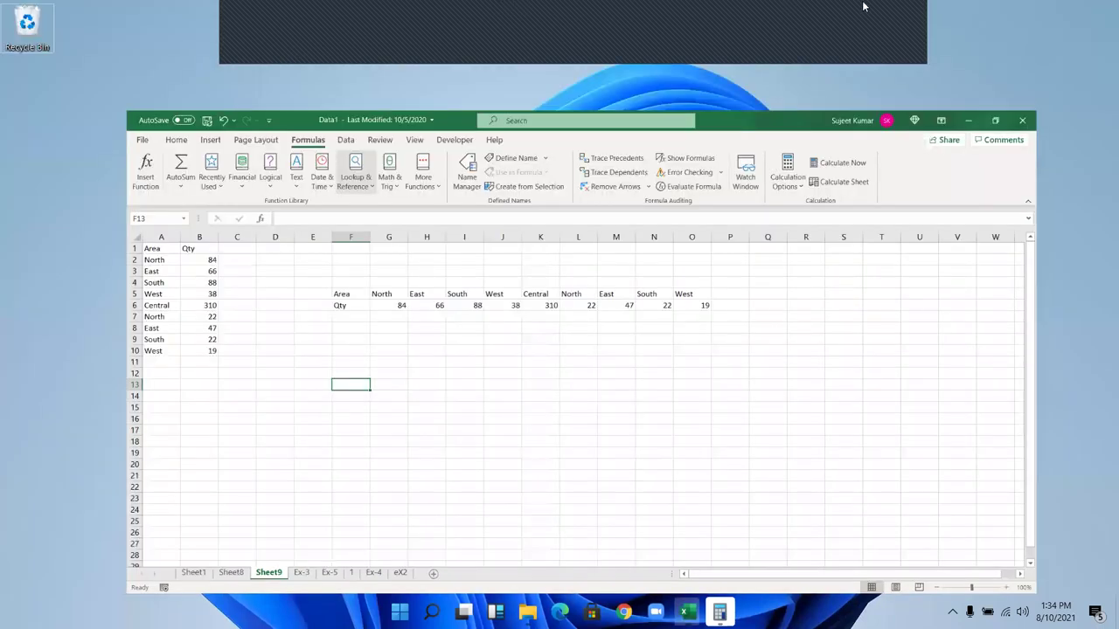
key("super+d")
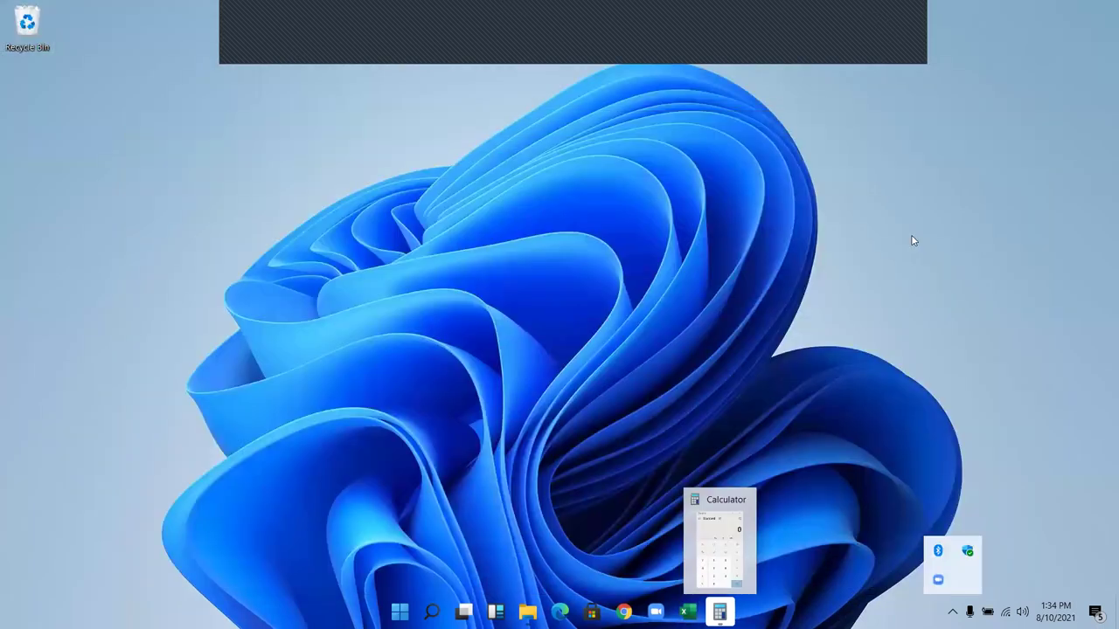